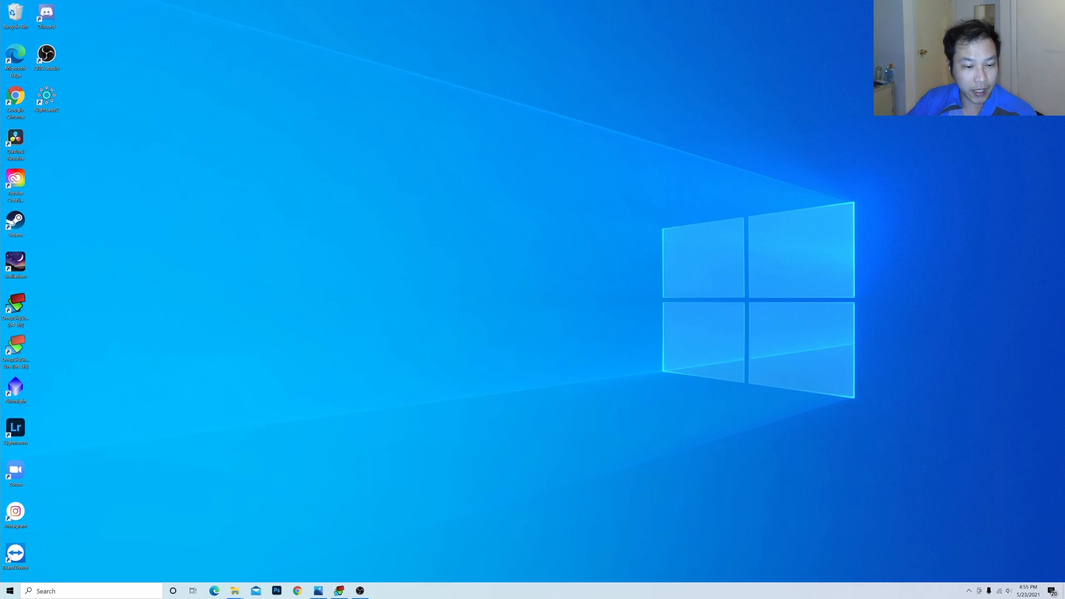
# Open the 11.7.2020 Heart and Soul Nebula folder inside Astrophotography, 2020, 11 - November and review its subfolders.
pyautogui.moveTo(228, 594)
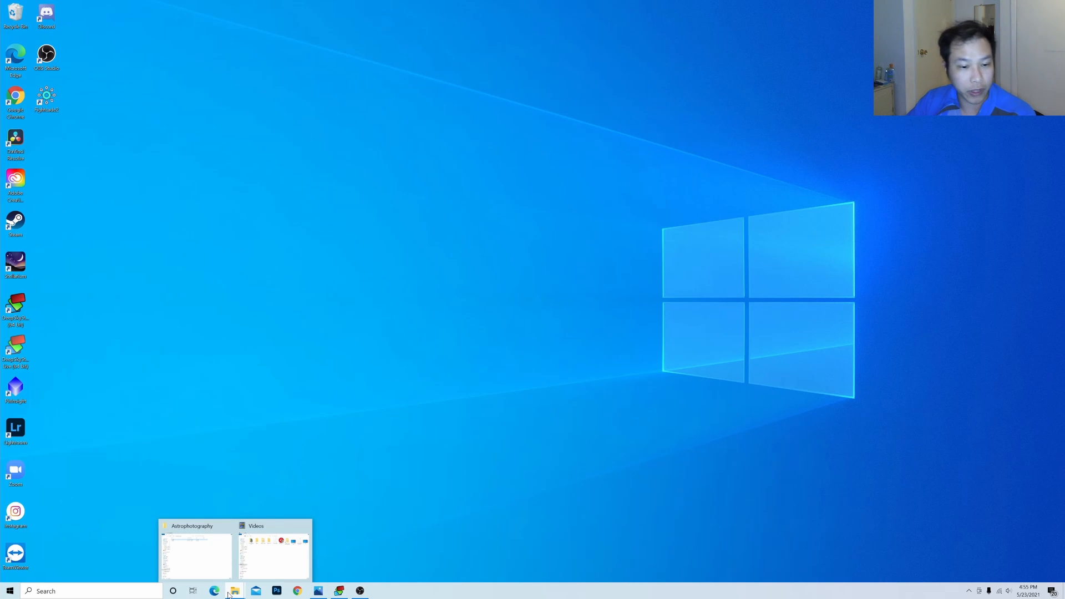
pyautogui.click(197, 551)
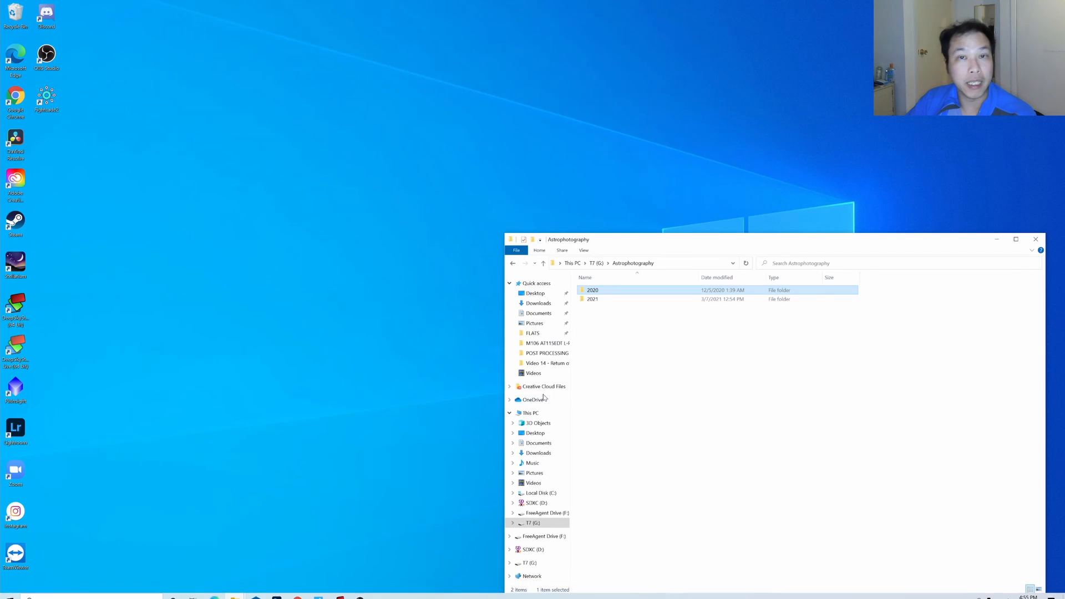
pyautogui.doubleClick(607, 293)
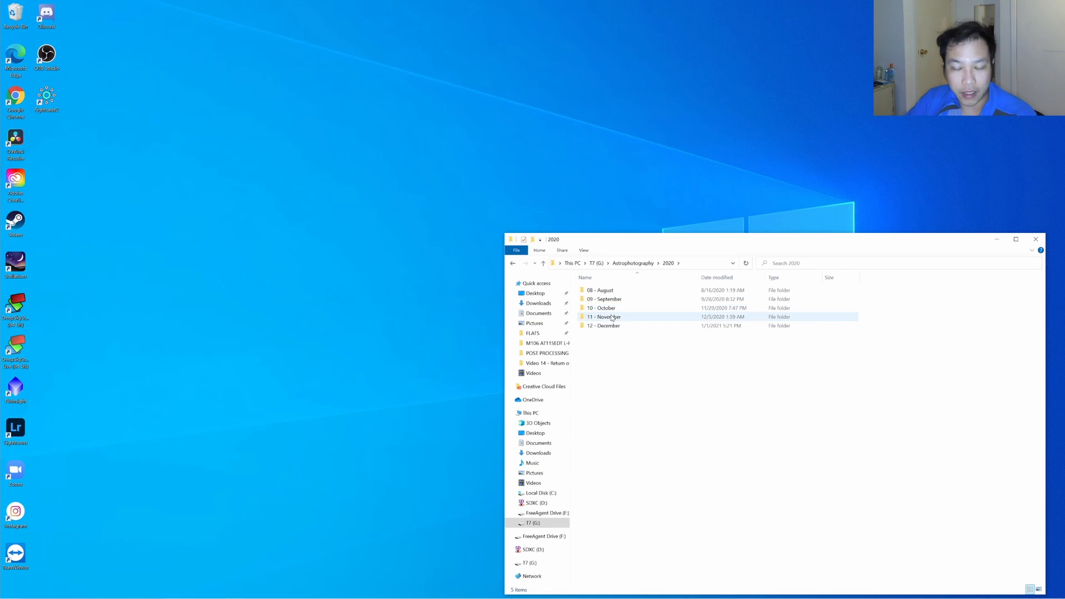
pyautogui.doubleClick(612, 317)
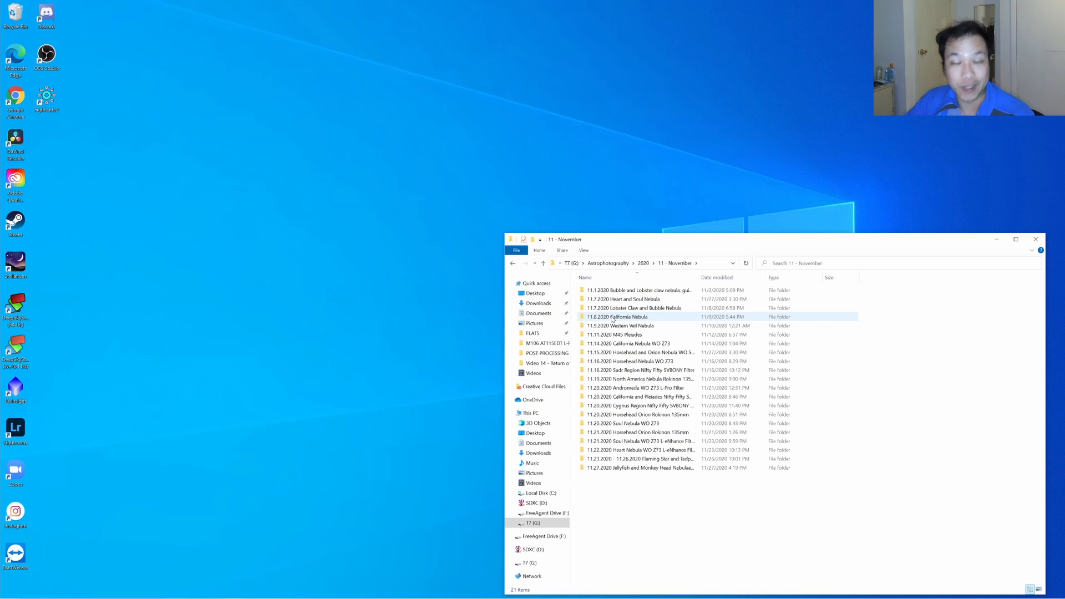
pyautogui.doubleClick(641, 300)
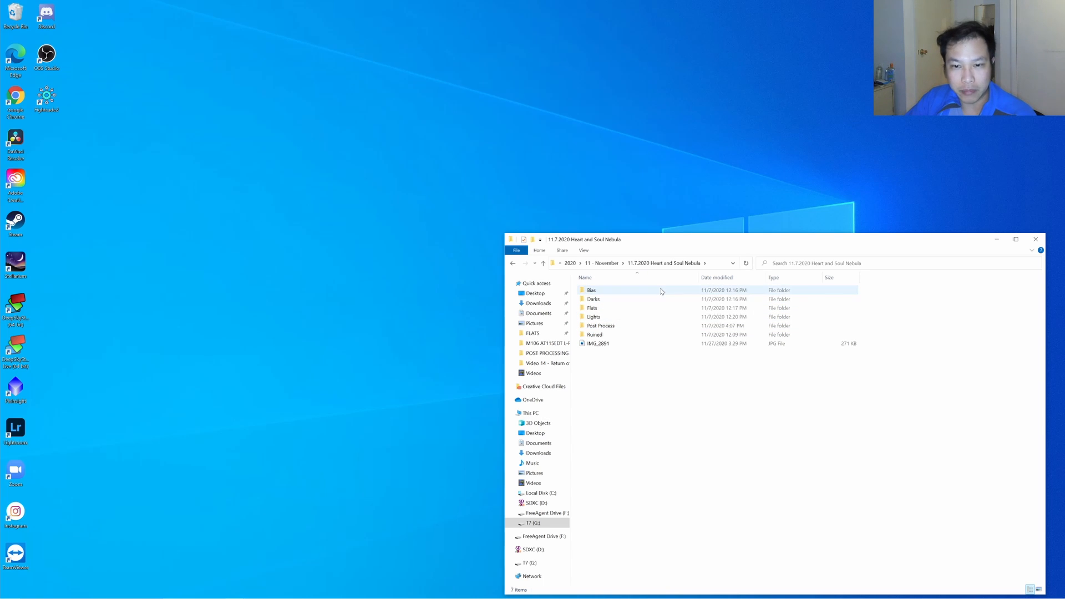
pyautogui.moveTo(662, 292)
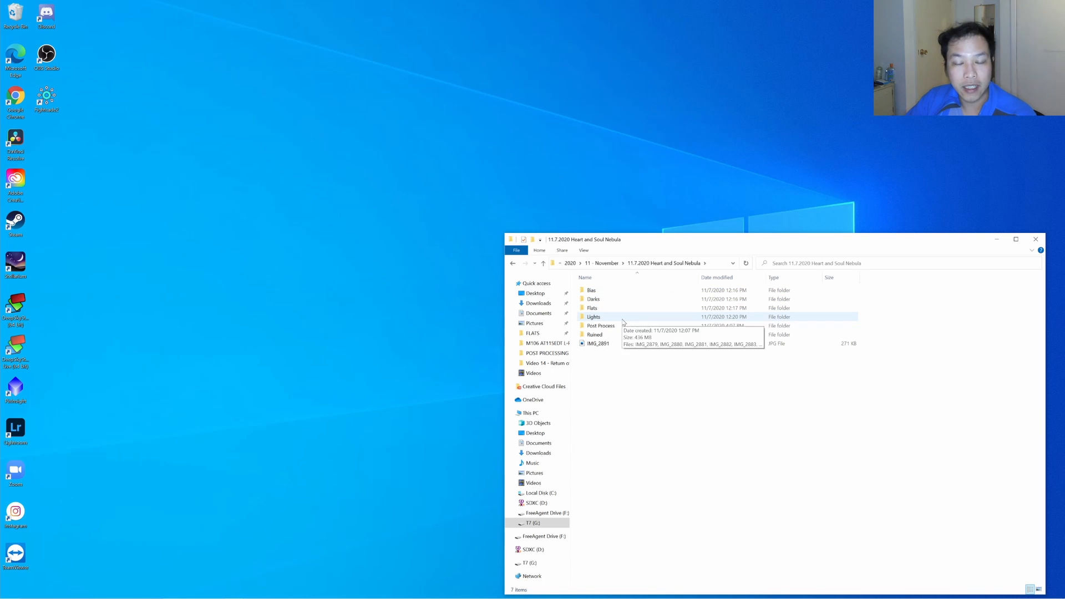
pyautogui.moveTo(626, 326)
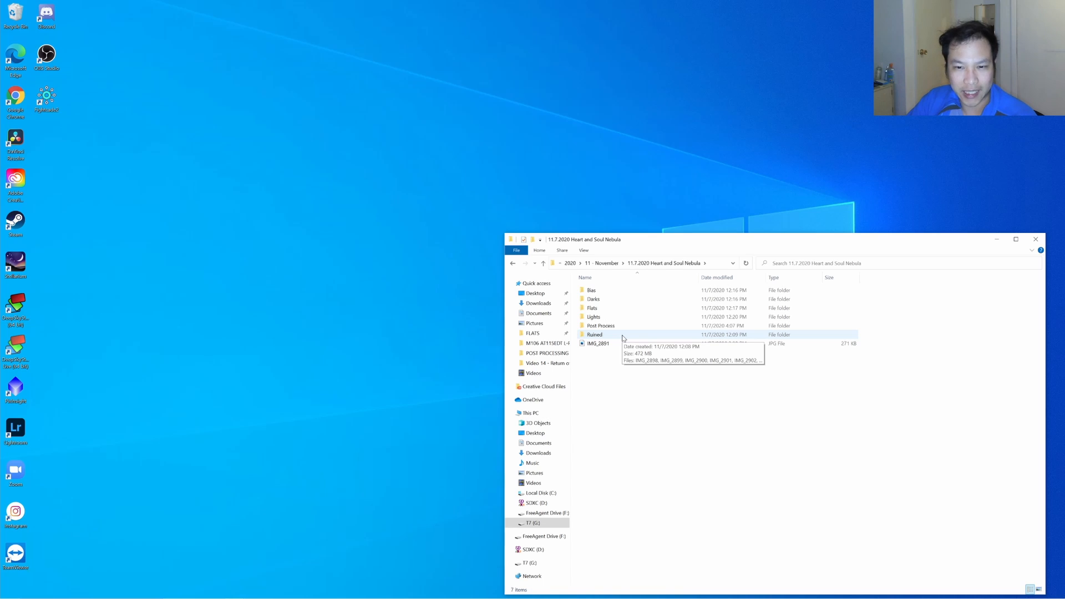
# Inspect the image thumbnails in the Ruined folder and return to the Heart and Soul Nebula folder.
pyautogui.doubleClick(593, 334)
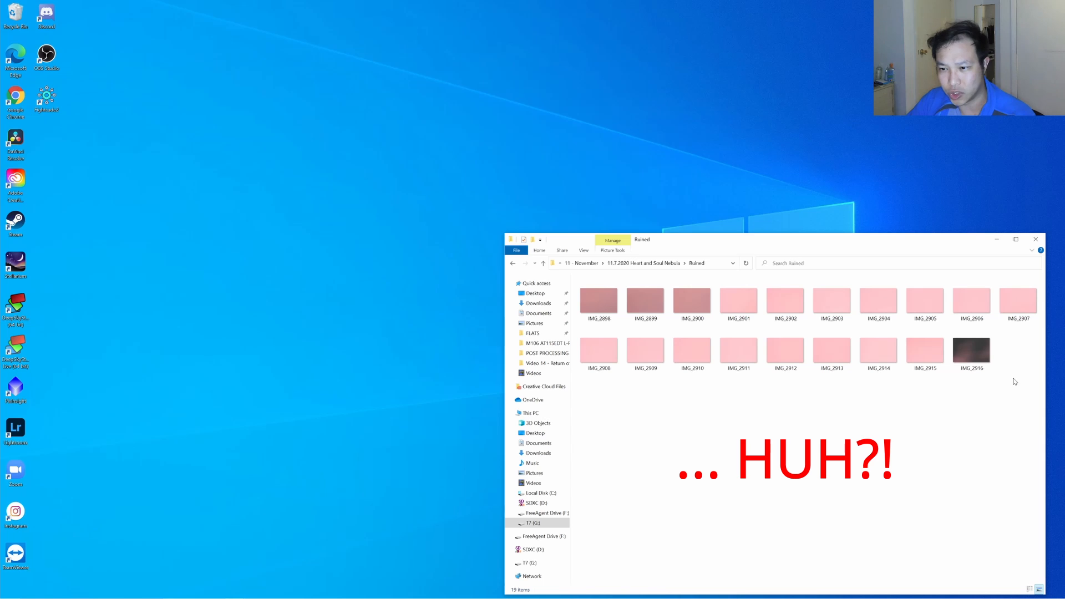
pyautogui.moveTo(1028, 382); pyautogui.dragTo(604, 300)
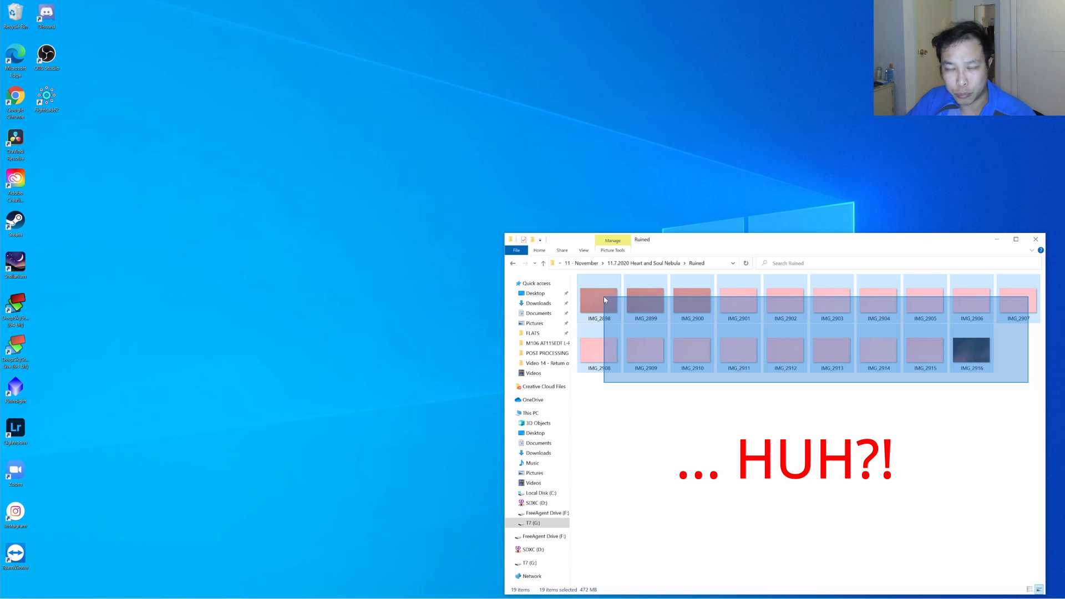
pyautogui.moveTo(604, 298); pyautogui.dragTo(604, 298)
pyautogui.click(859, 413)
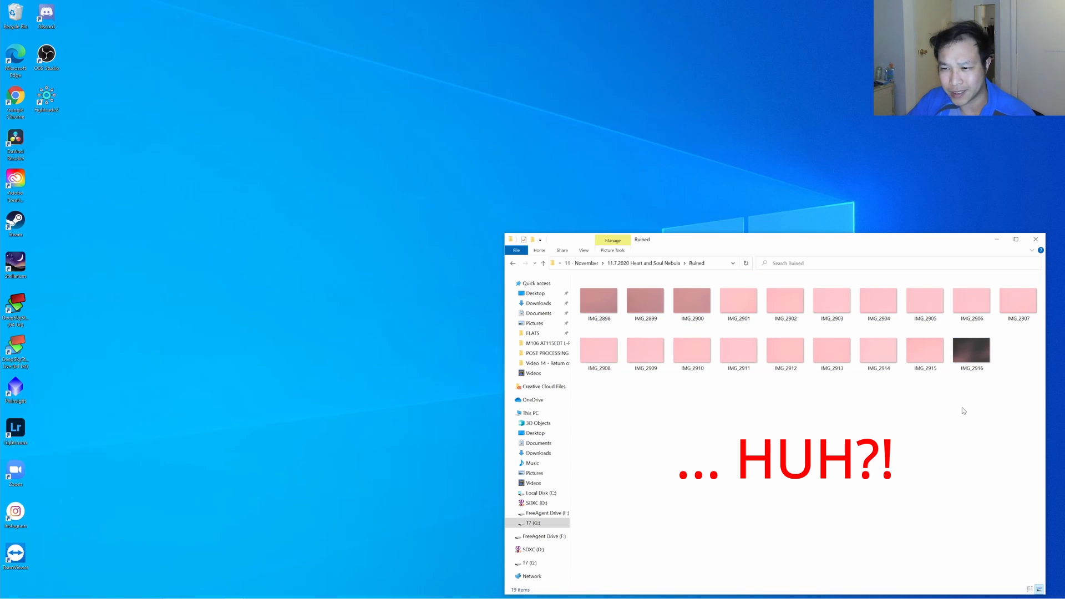
pyautogui.press('BackSpace')
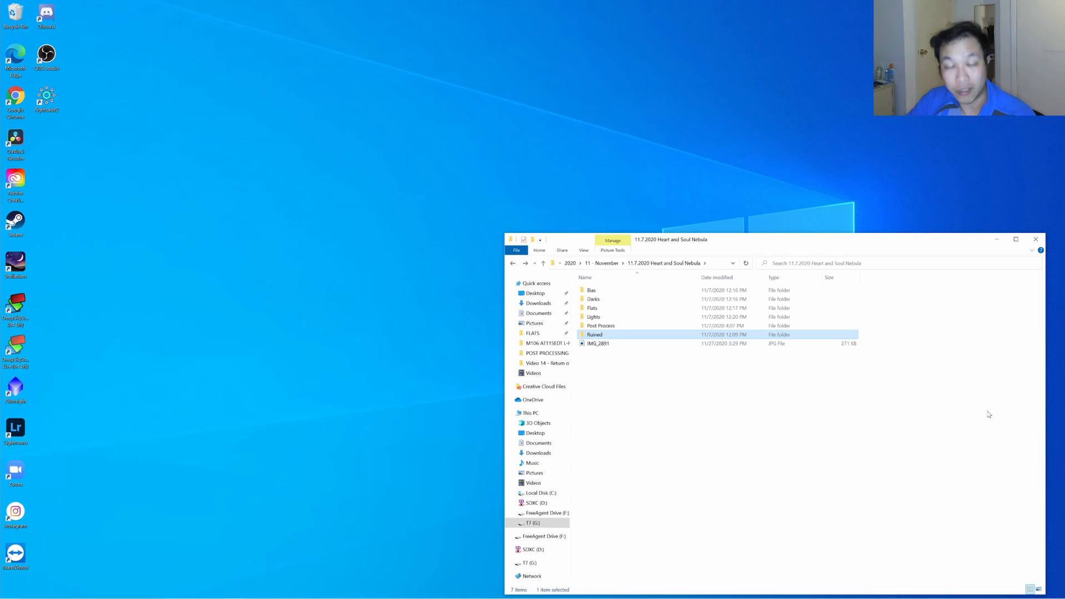
# Minimize the folder window and launch DeepSkyStacker from the desktop.
pyautogui.click(995, 242)
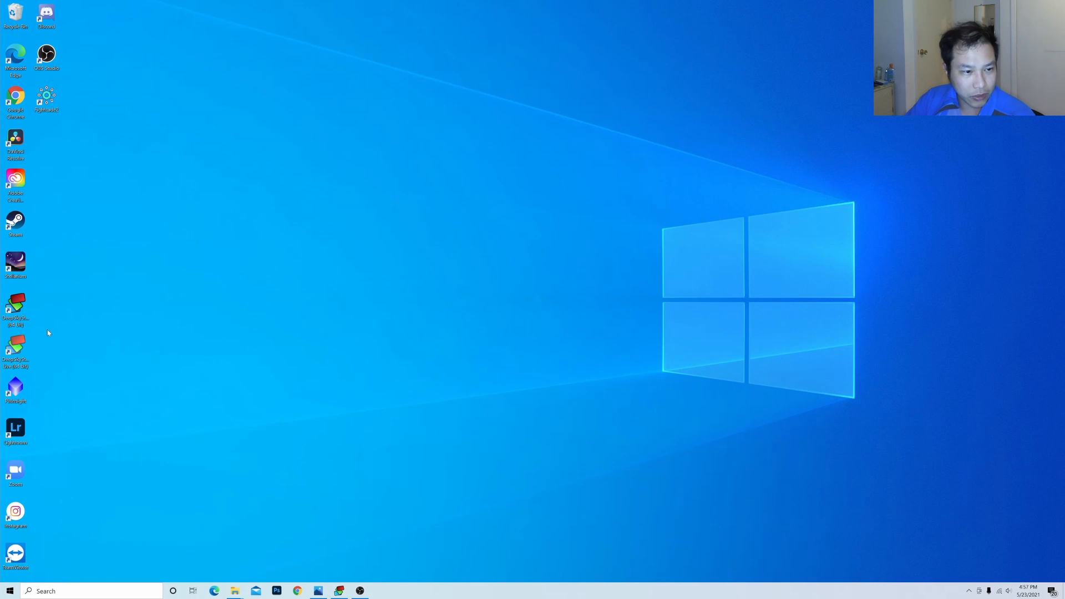
pyautogui.doubleClick(21, 310)
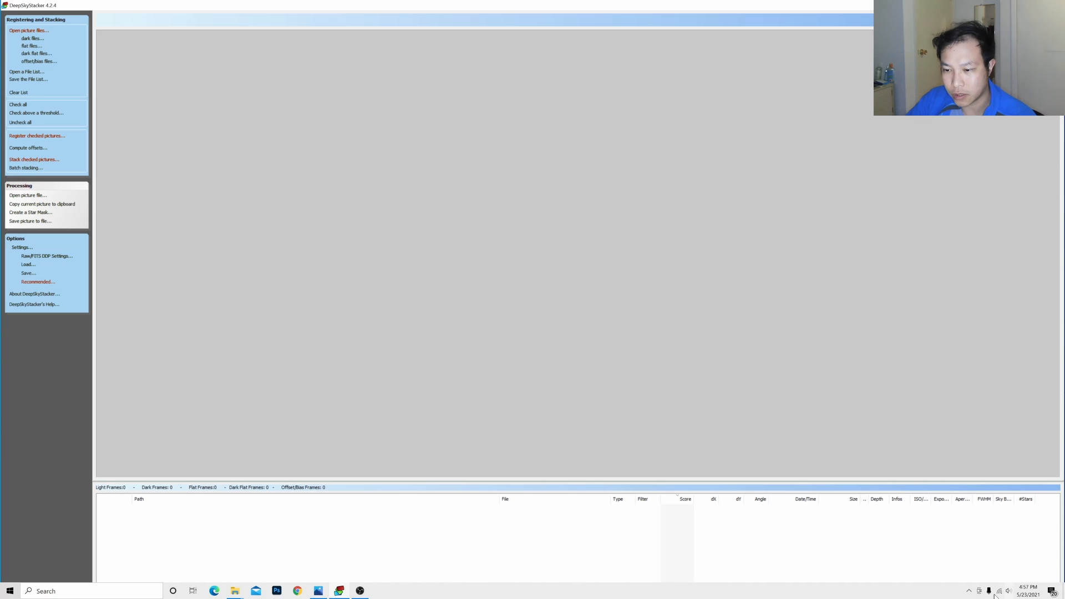
# Search Windows for "cursor" to find the cursor highlighting tool.
pyautogui.click(969, 591)
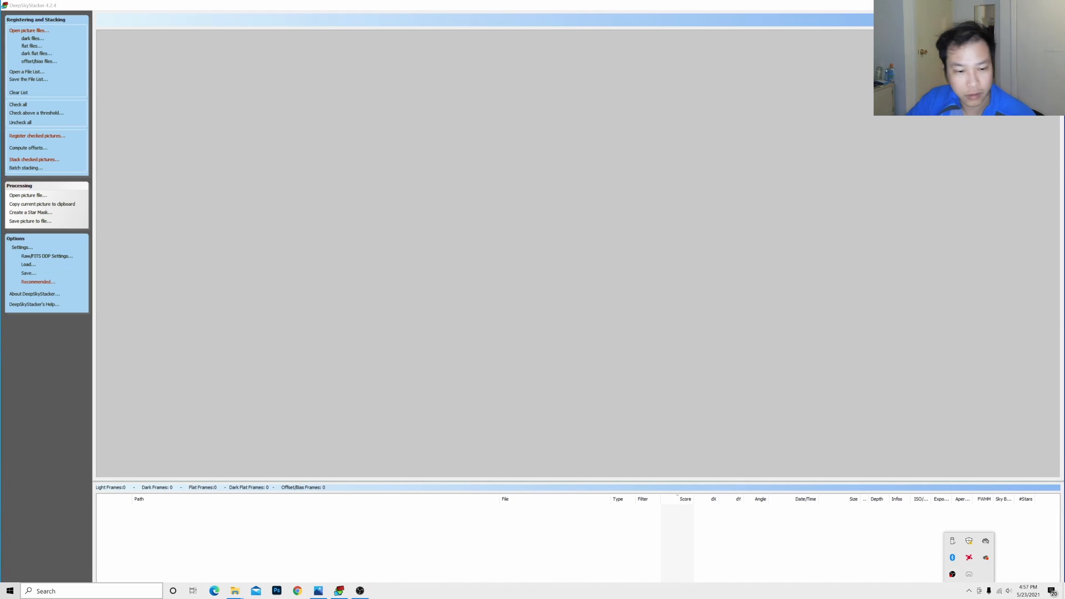
pyautogui.click(81, 591)
pyautogui.write('cu')
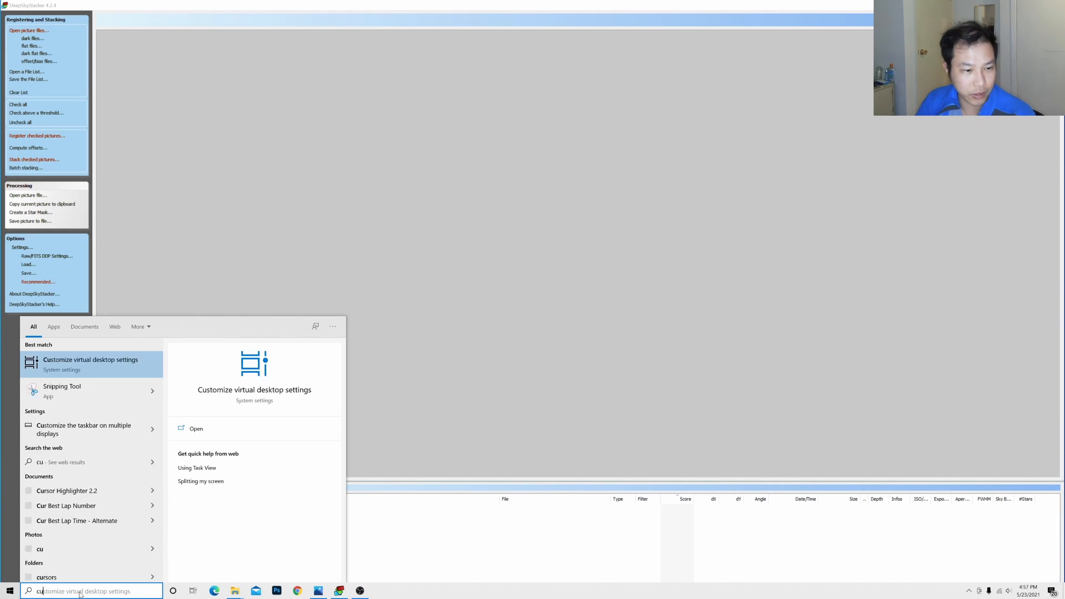
pyautogui.write('rs')
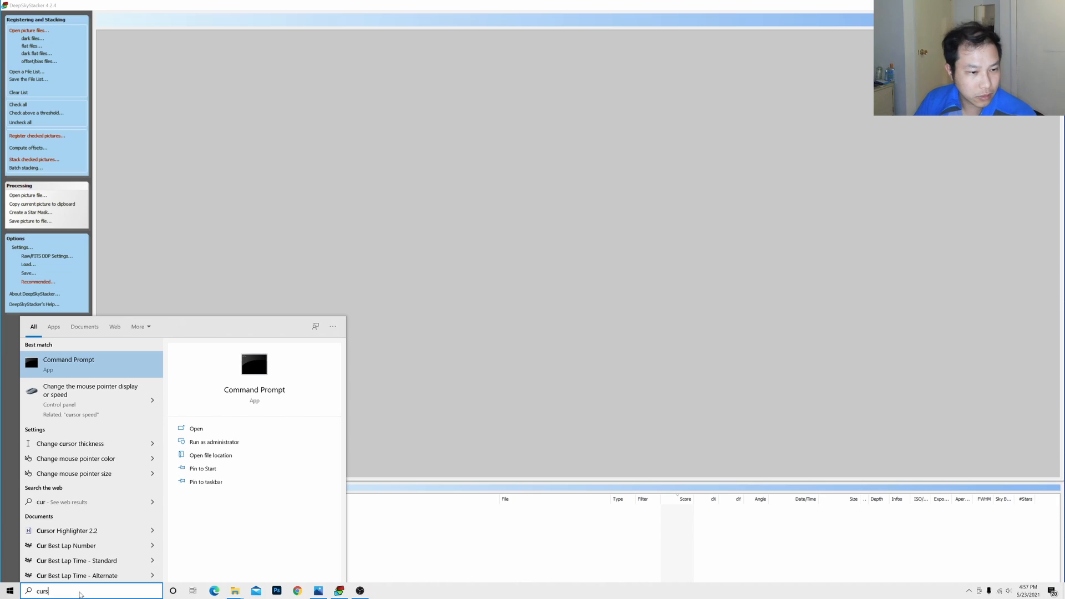
pyautogui.write('or')
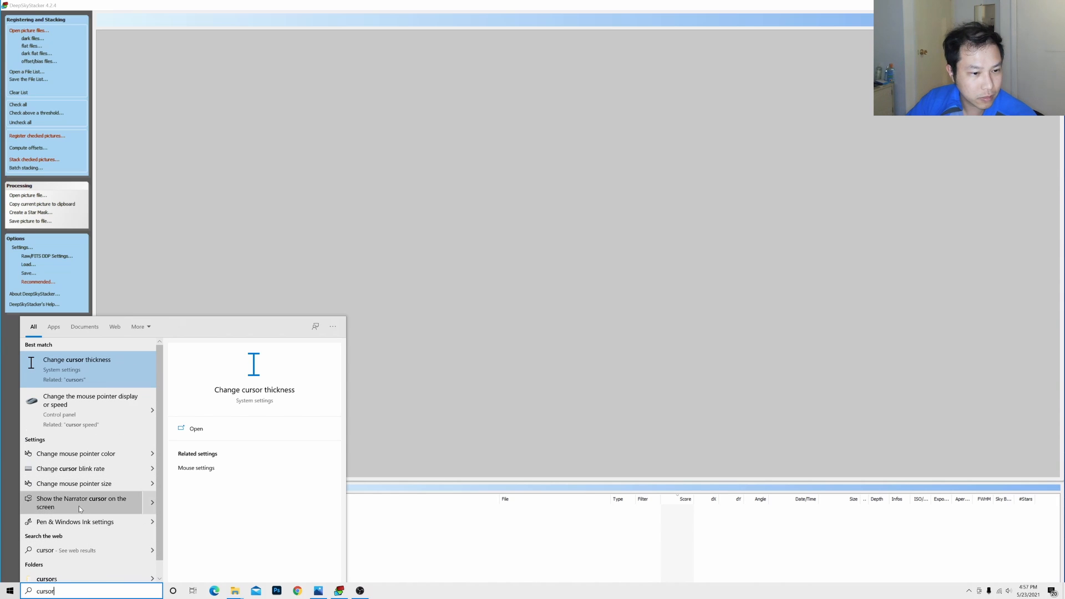
pyautogui.press('BackSpace')
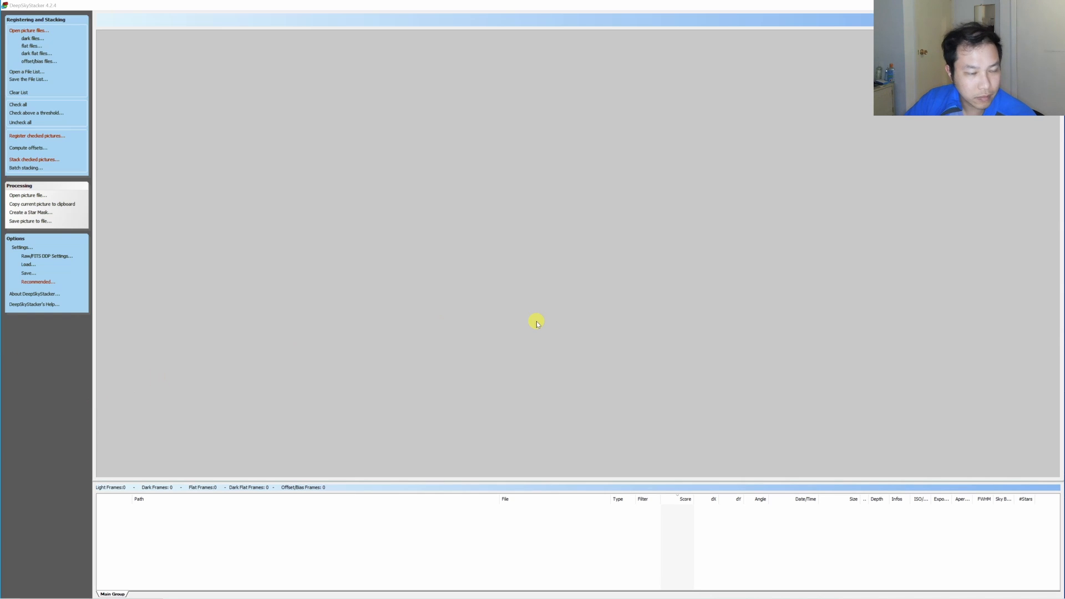
# Load all light frames, IMG_2879 to IMG_2897, from the Lights folder and check every frame in the list.
pyautogui.click(35, 32)
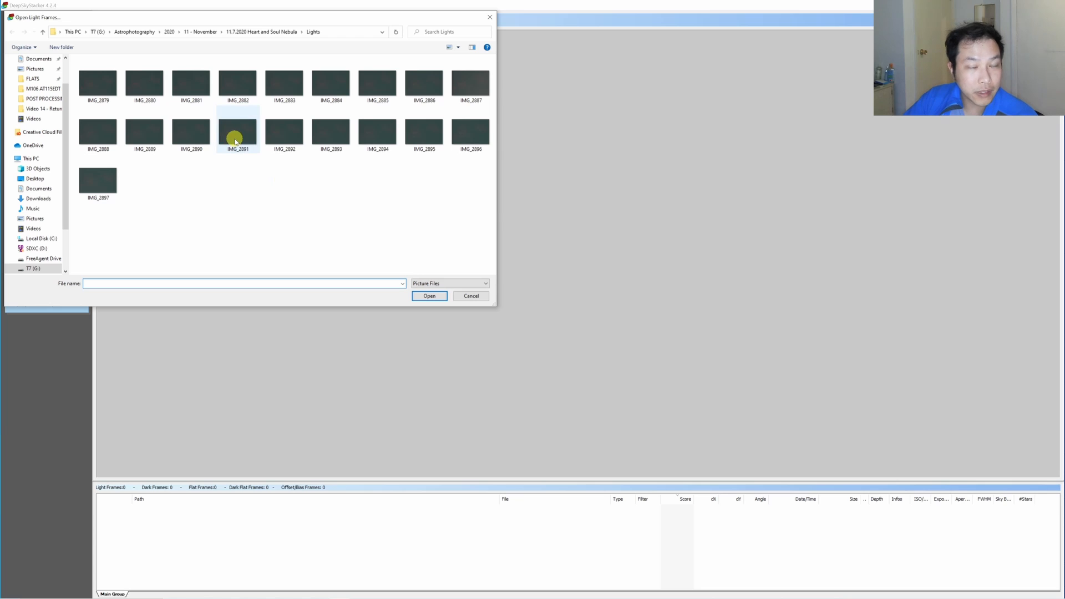
pyautogui.moveTo(236, 141)
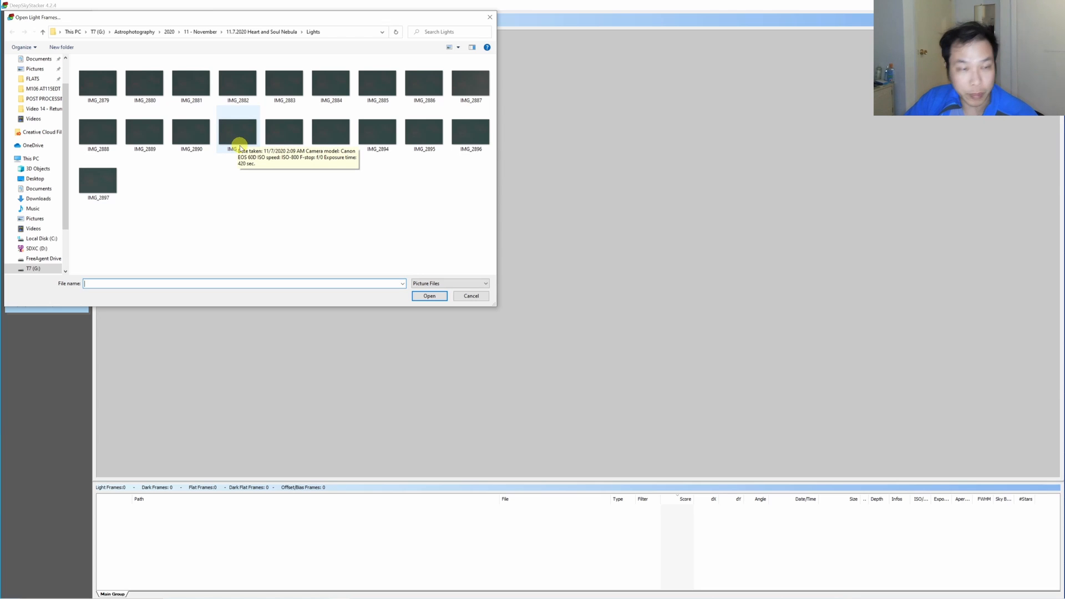
pyautogui.click(105, 88)
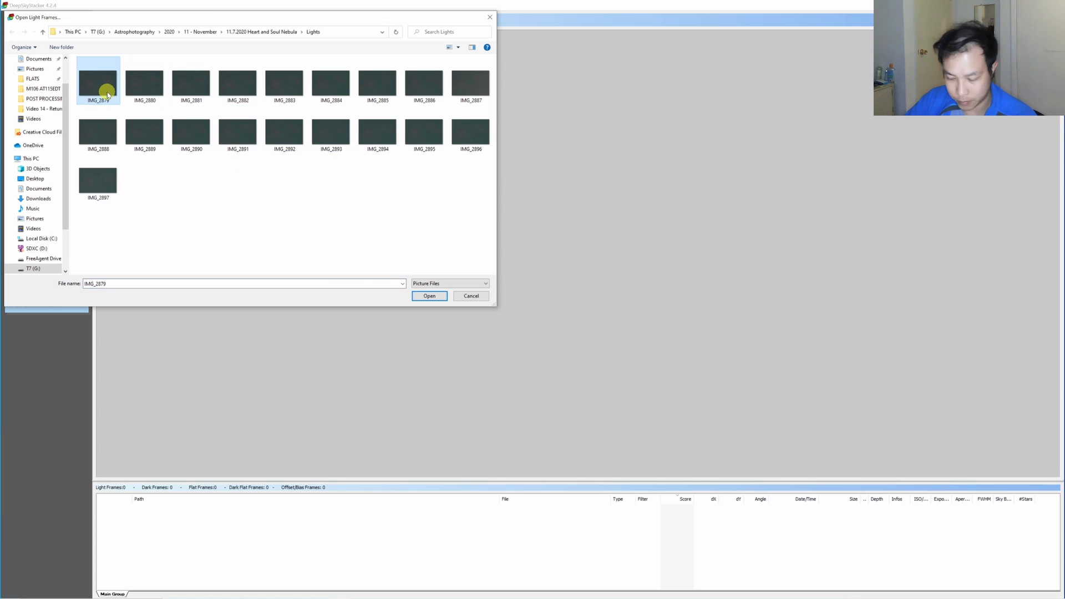
pyautogui.hotkey('ctrl', 'a')
pyautogui.click(427, 295)
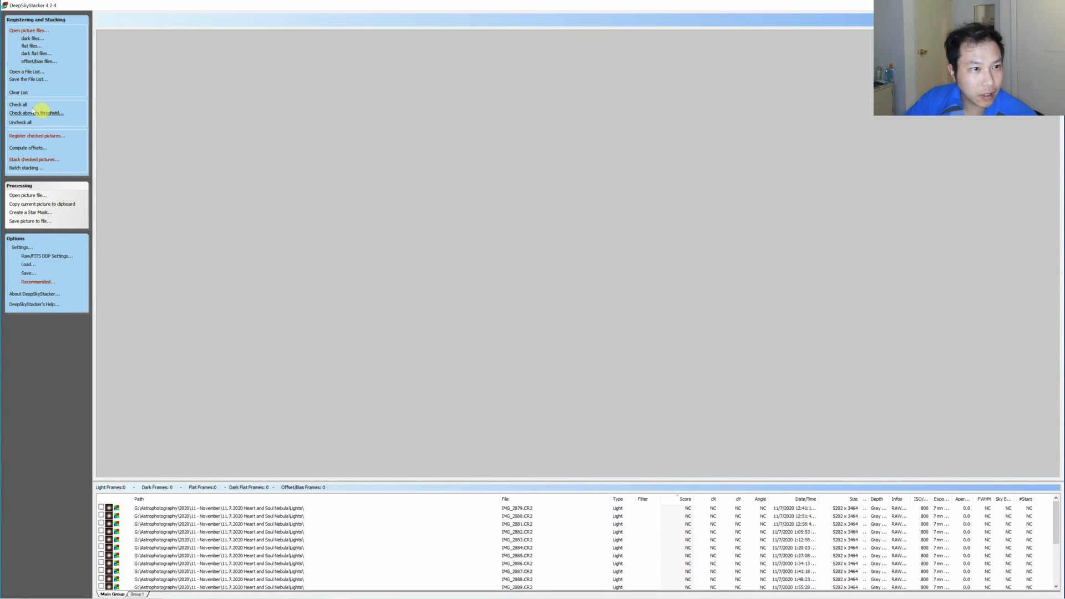
pyautogui.click(18, 105)
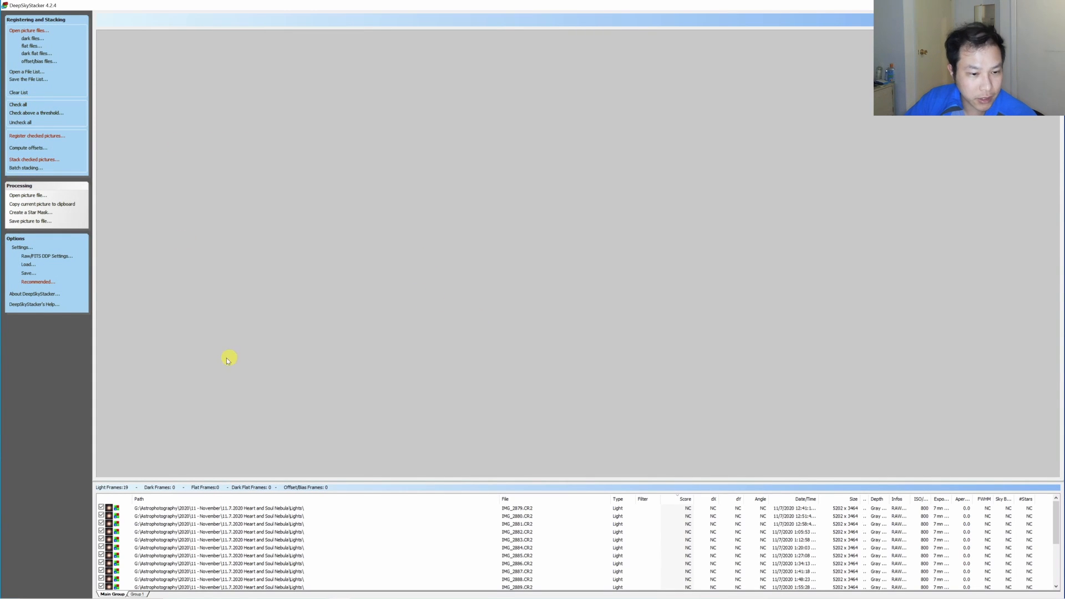
pyautogui.scroll(-3, 130, 524)
pyautogui.scroll(3, 133, 528)
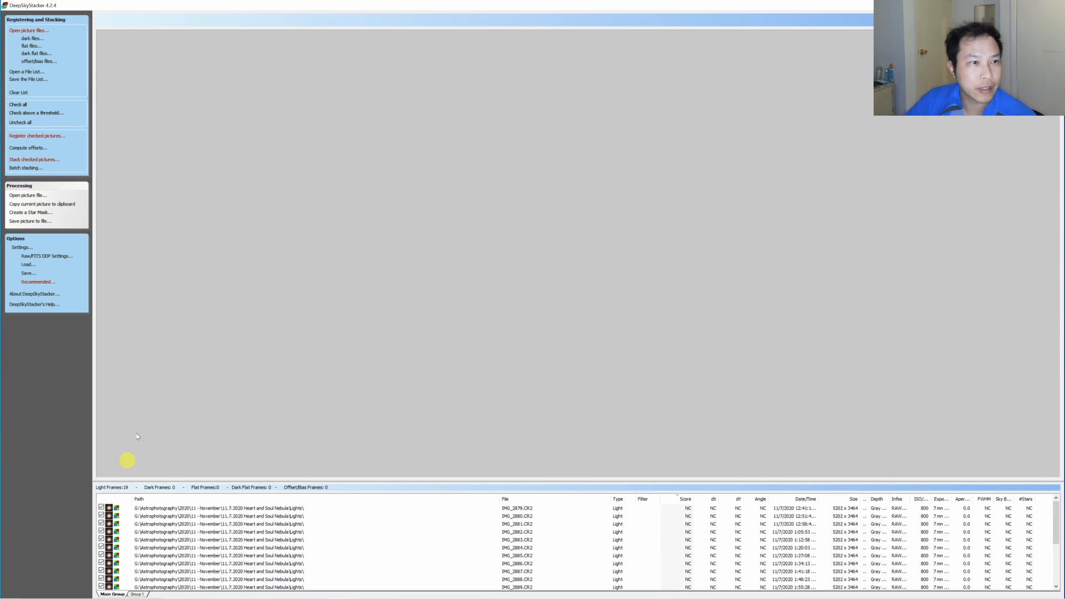
# Load dark frames IMG_2917 to IMG_2927 from the Darks folder, leaving out the MasterDark file.
pyautogui.click(31, 39)
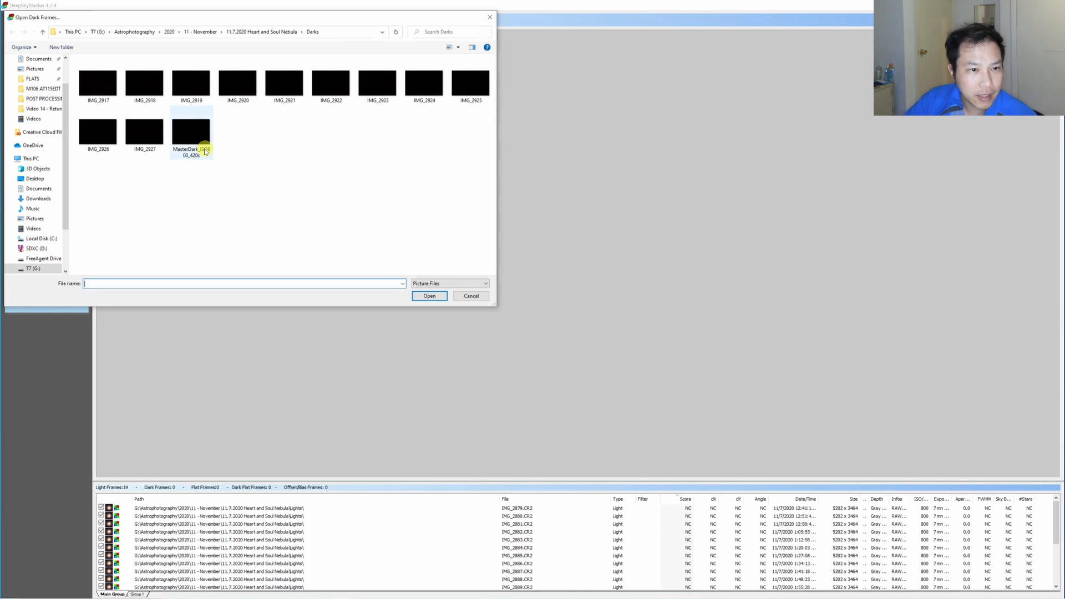
pyautogui.moveTo(205, 148)
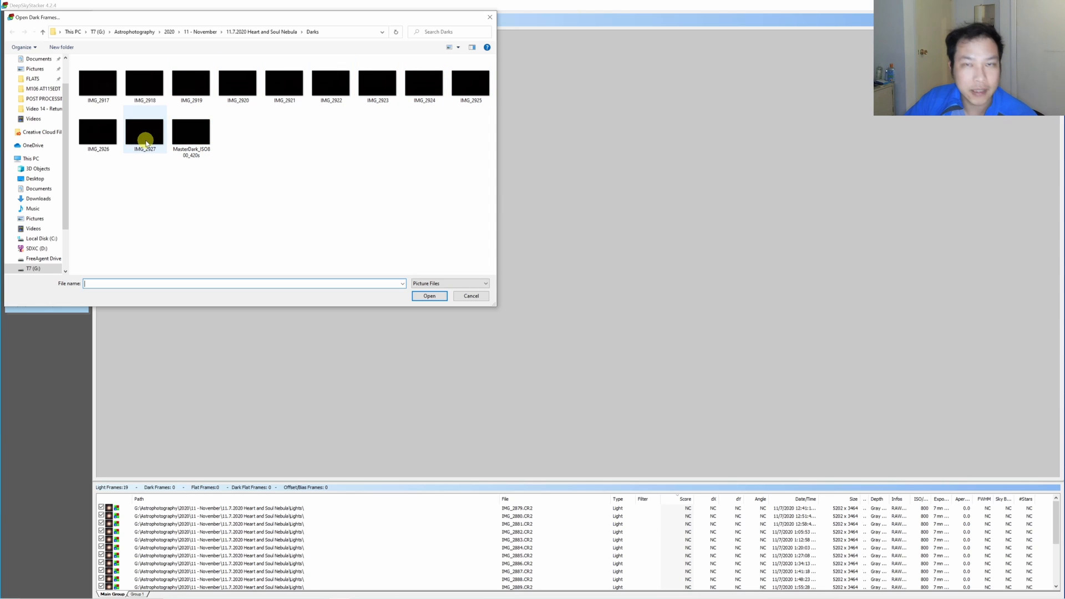
pyautogui.moveTo(147, 145)
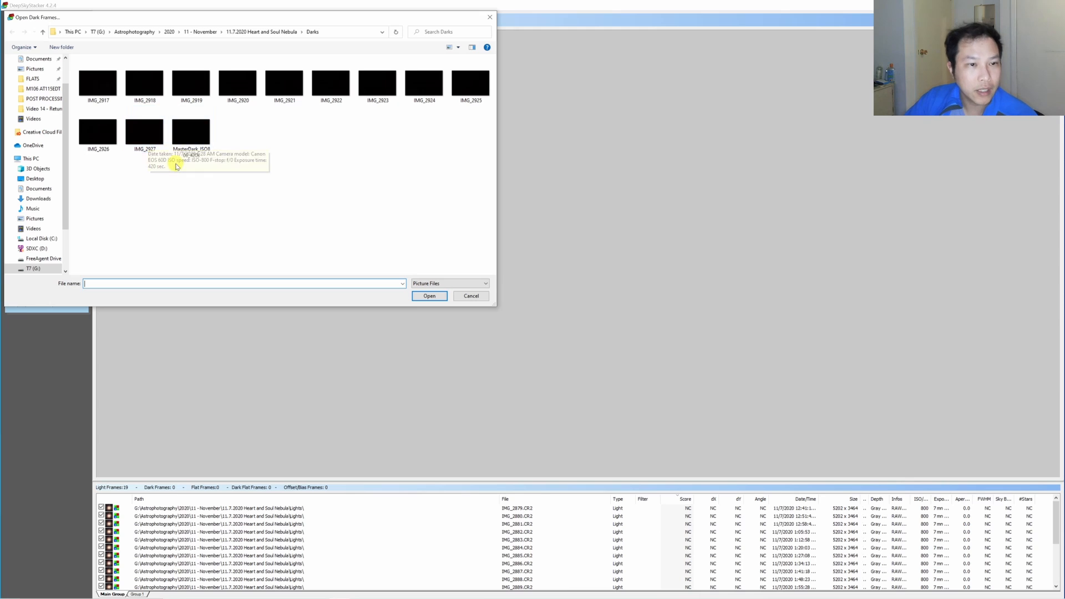
pyautogui.moveTo(176, 156)
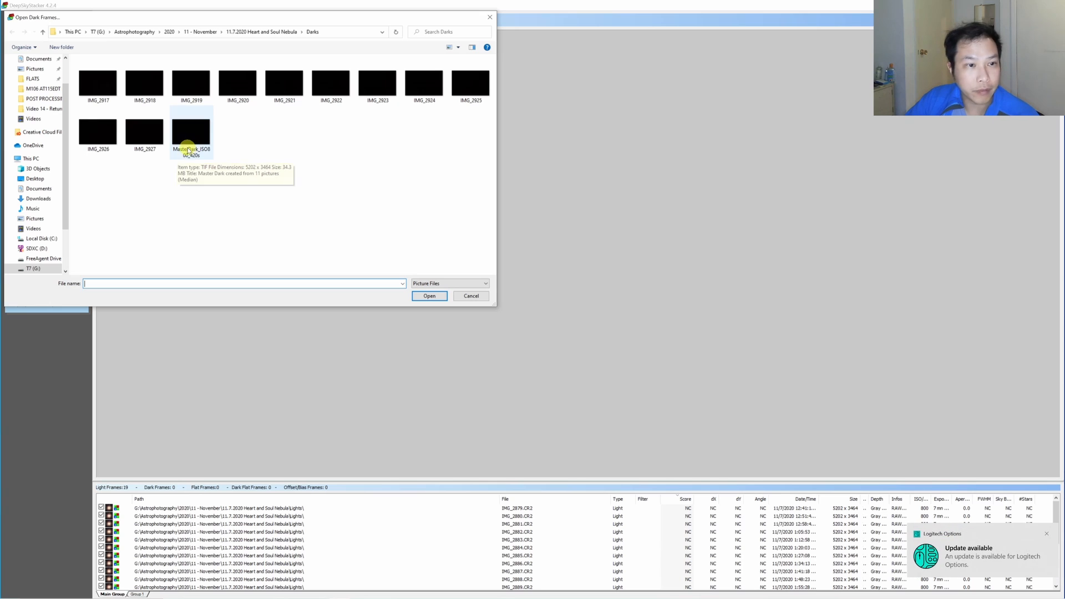
pyautogui.click(111, 86)
pyautogui.hotkey('ctrl', 'a')
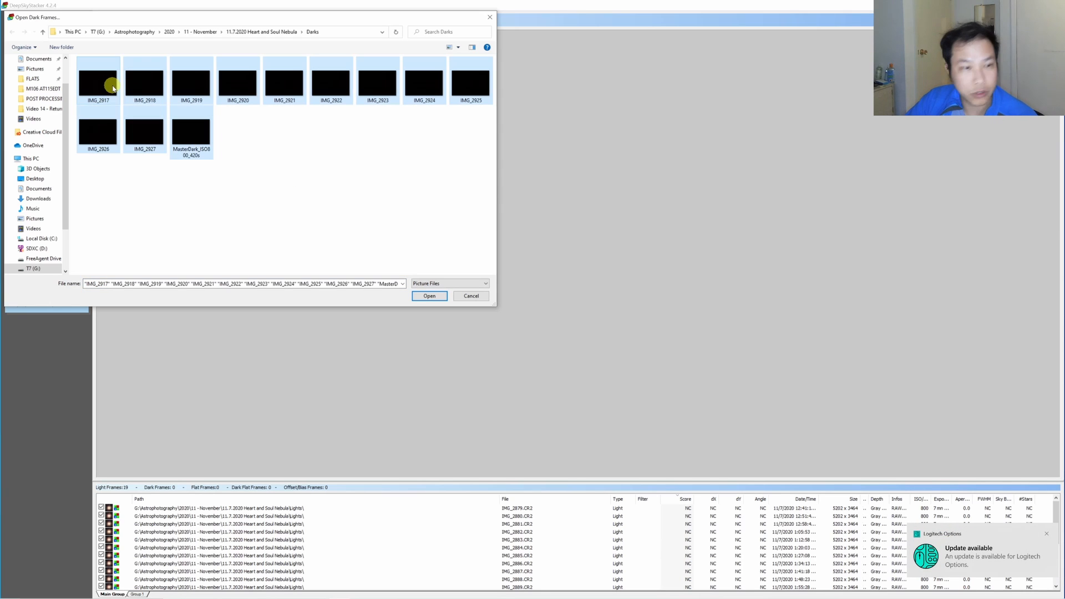
pyautogui.keyDown('ctrl'); pyautogui.click(200, 140); pyautogui.keyUp('ctrl')
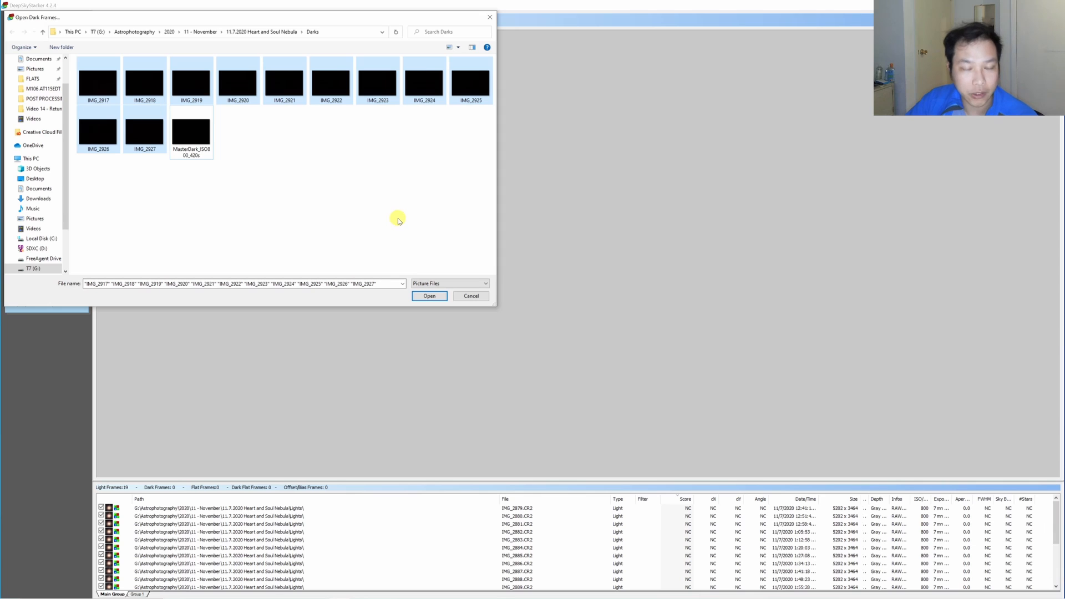
pyautogui.click(430, 295)
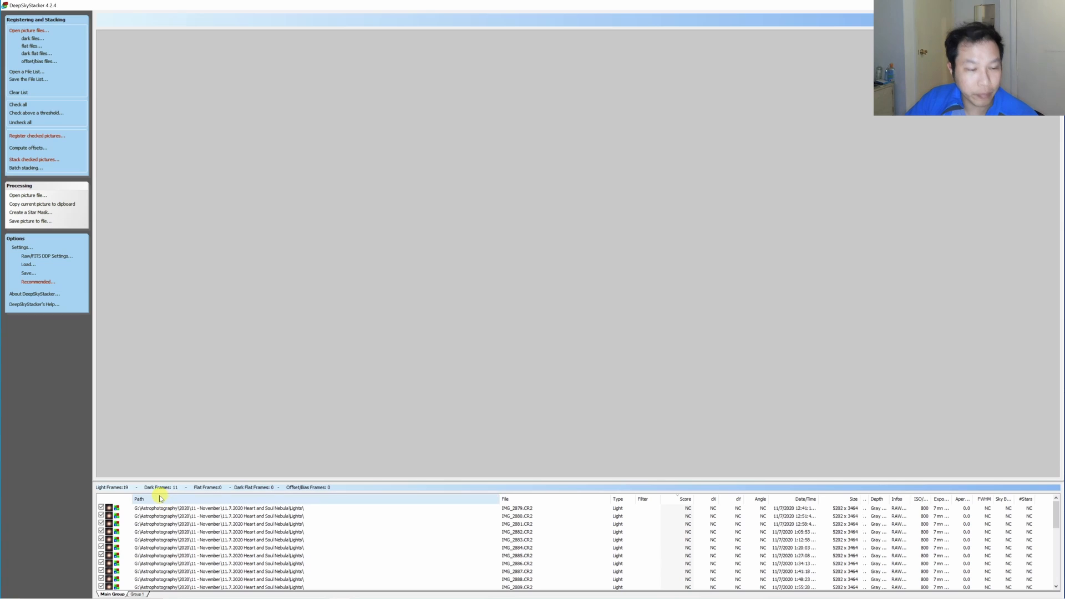
# Load flat frames IMG_2937 to IMG_2976 from the Flats folder, leaving out the MasterFlat_ISO800 file.
pyautogui.click(32, 46)
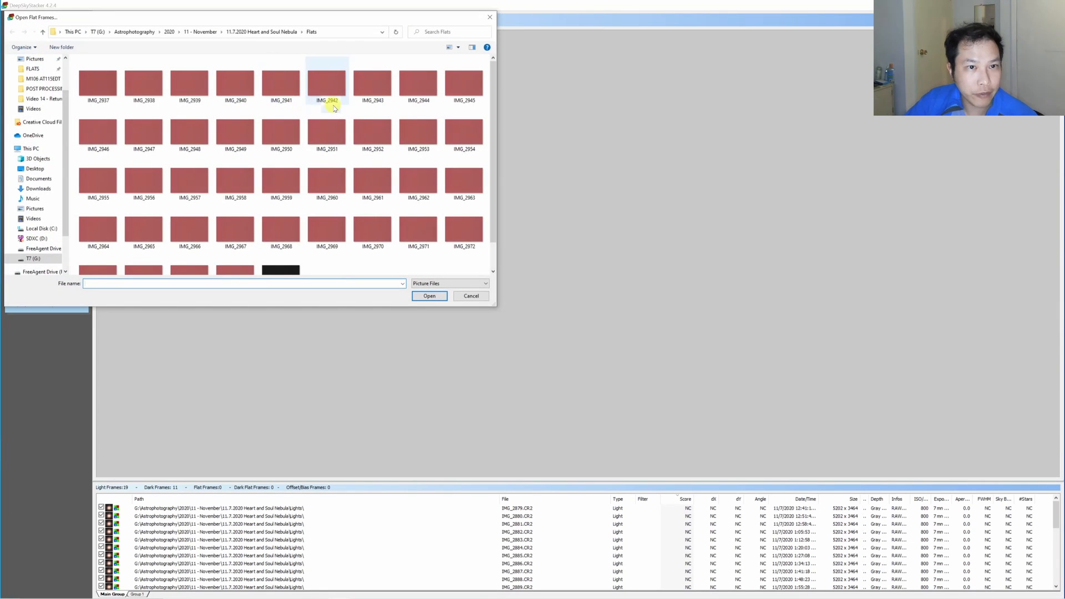
pyautogui.scroll(-2, 322, 199)
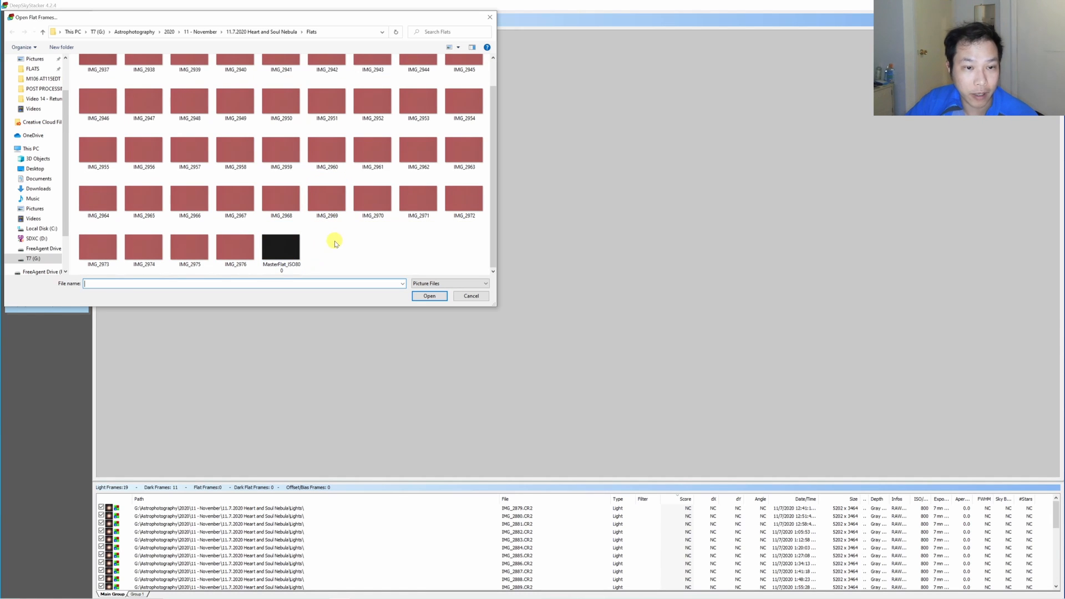
pyautogui.scroll(1, 335, 240)
pyautogui.click(280, 134)
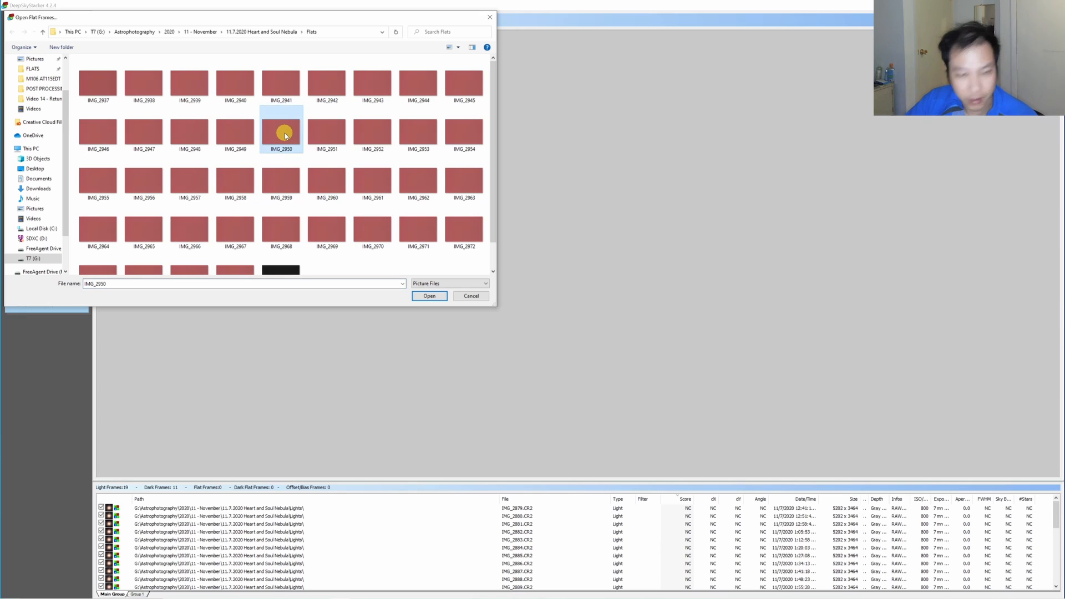
pyautogui.hotkey('ctrl', 'a')
pyautogui.scroll(-1, 341, 237)
pyautogui.keyDown('ctrl'); pyautogui.click(301, 248); pyautogui.keyUp('ctrl')
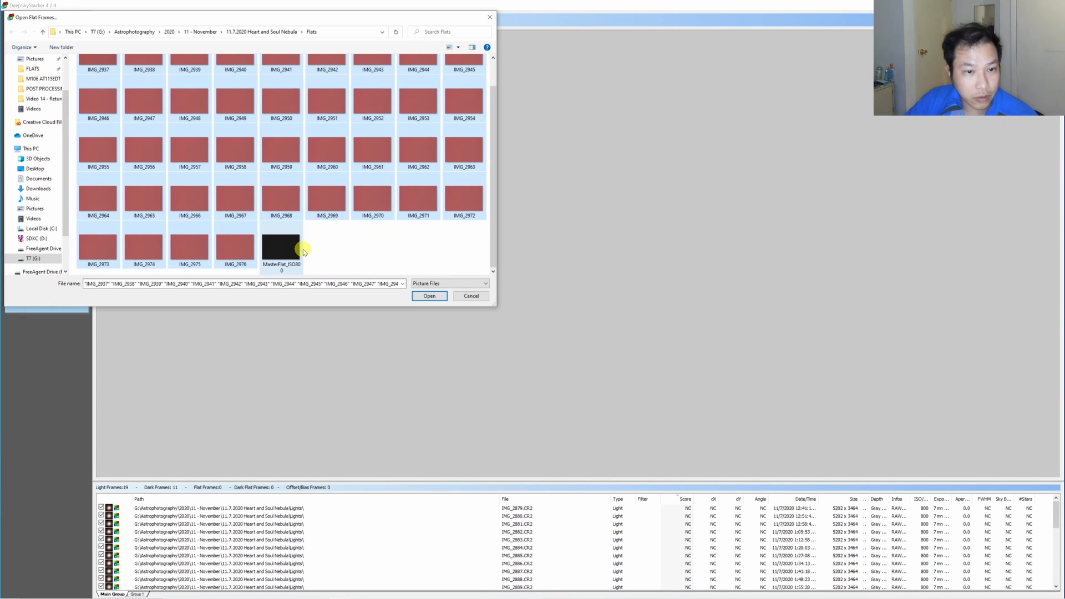
pyautogui.click(429, 296)
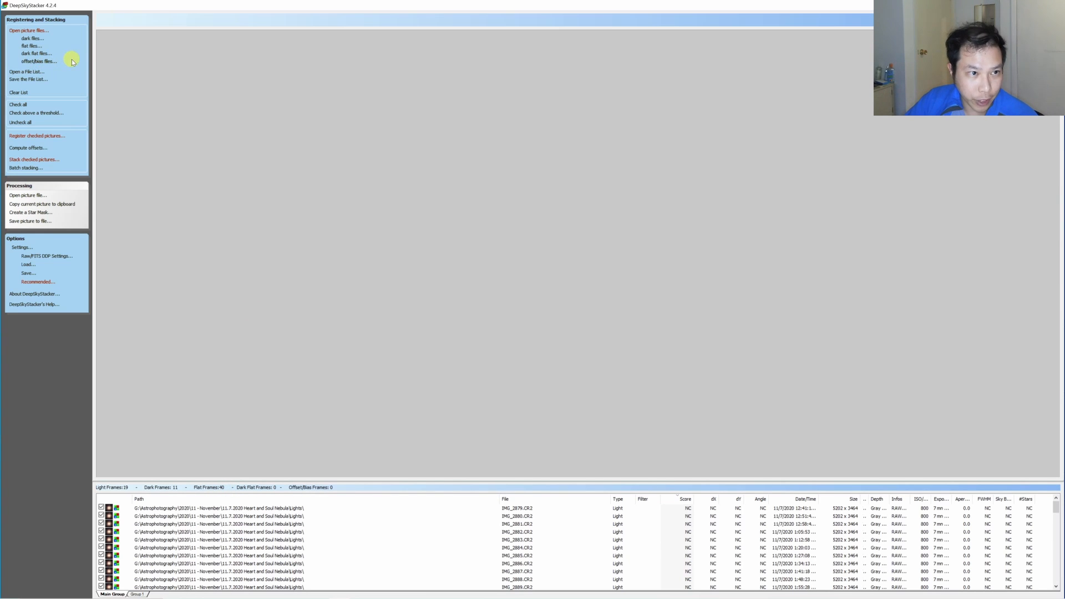
# Load bias frames IMG_2977 to IMG_3016 from the Bias folder, leaving out the MasterOffset_ISO800 file.
pyautogui.click(36, 61)
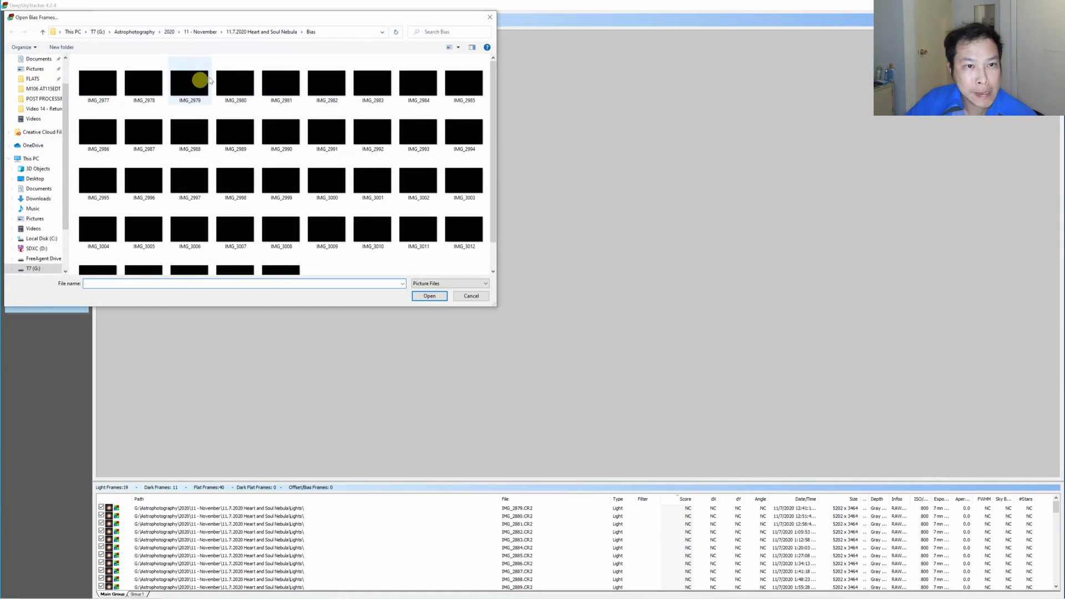
pyautogui.click(191, 84)
pyautogui.hotkey('ctrl', 'a')
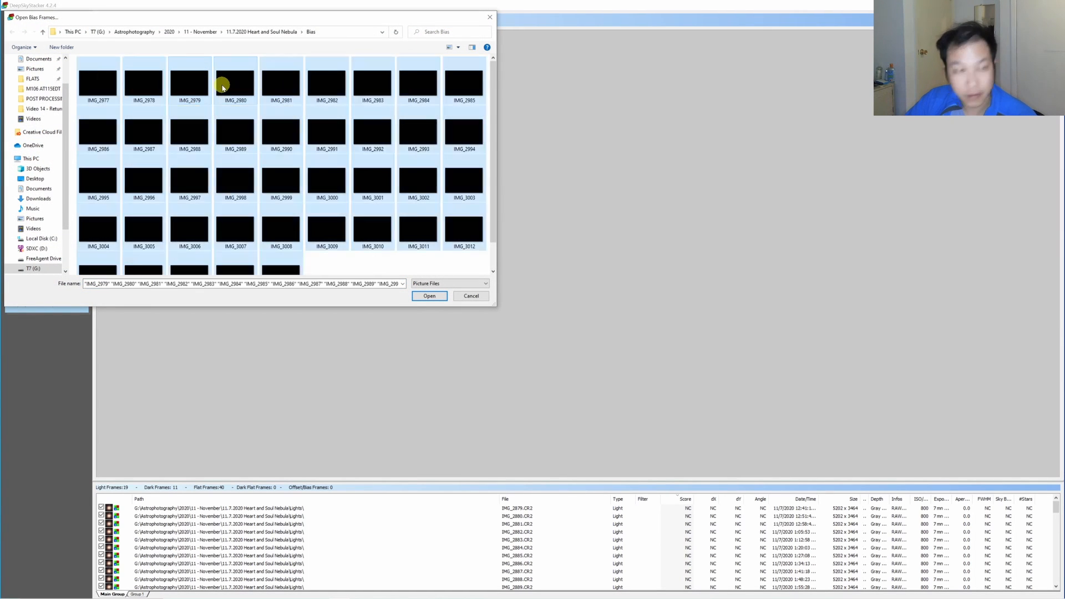
pyautogui.scroll(-1, 364, 187)
pyautogui.keyDown('ctrl'); pyautogui.click(288, 252); pyautogui.keyUp('ctrl')
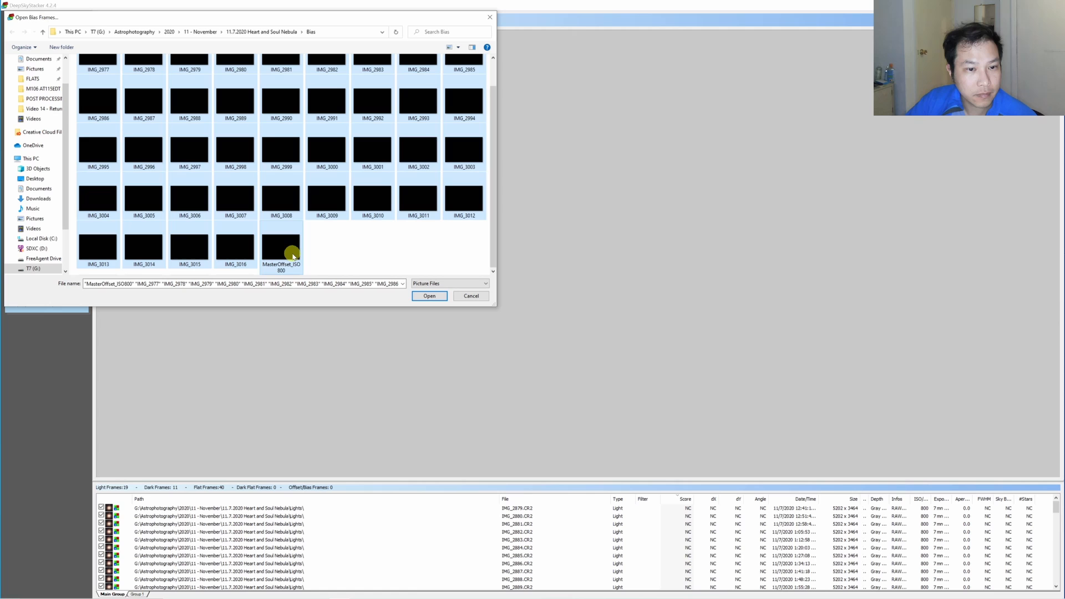
pyautogui.click(422, 297)
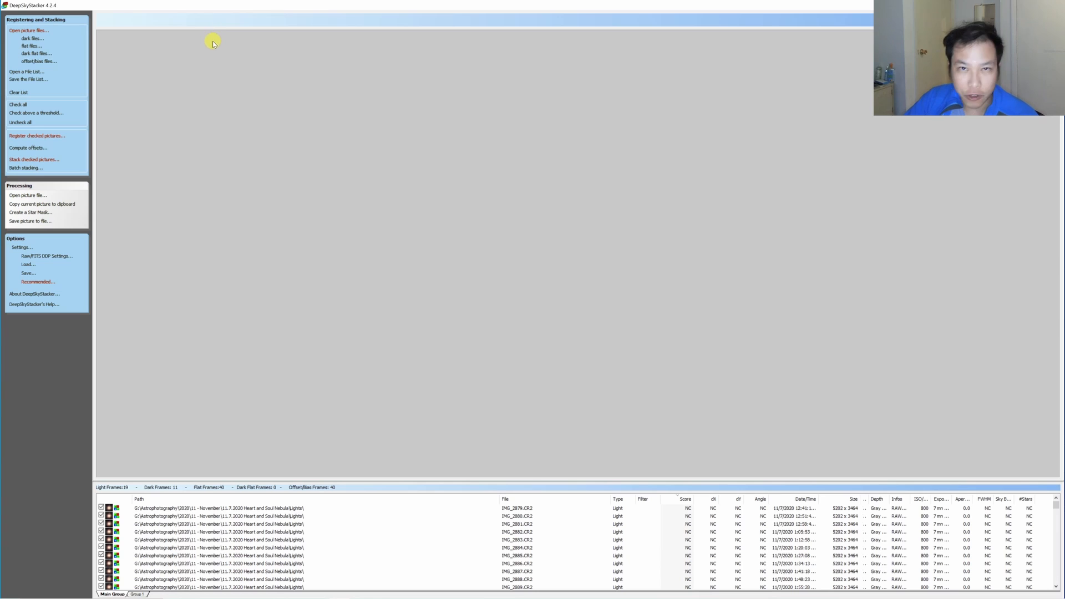
# In the register settings, set the star detection threshold to 72%, computing the number of detected stars at 41%, 65%, 75% and 72%.
pyautogui.click(41, 137)
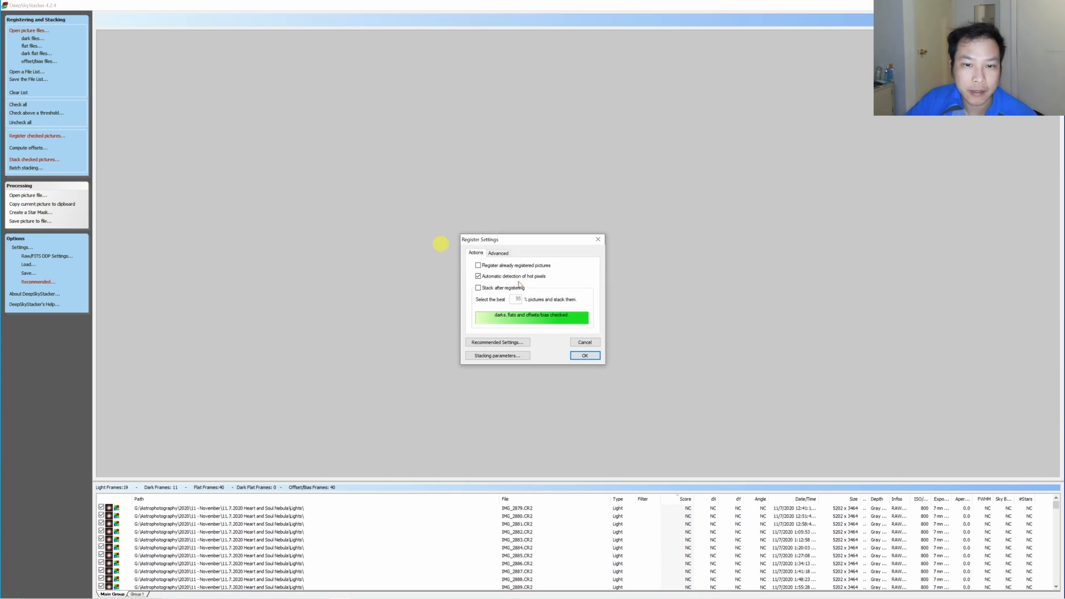
pyautogui.click(491, 253)
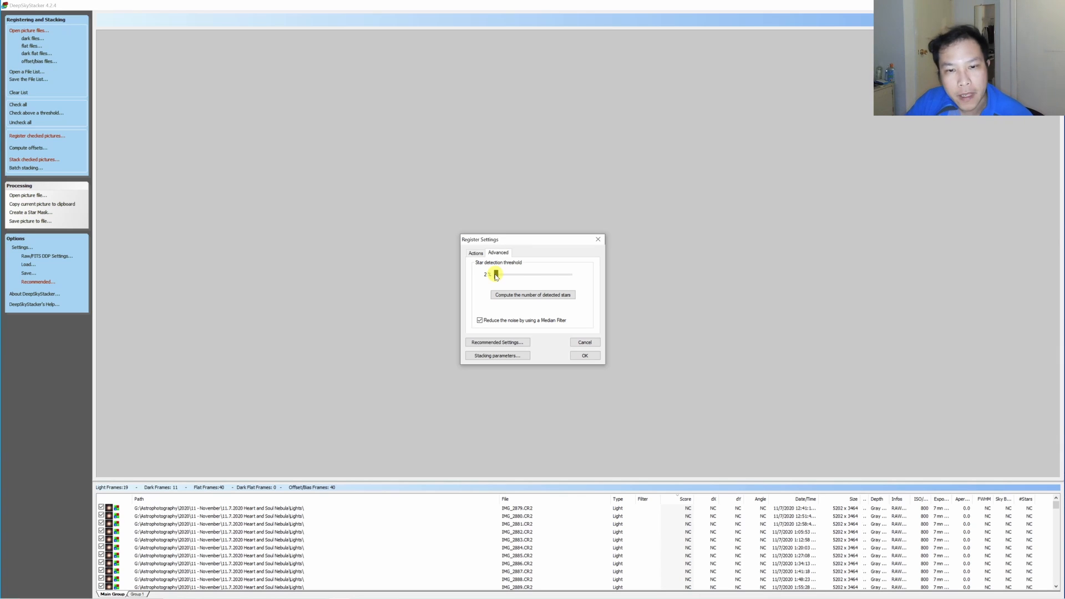
pyautogui.moveTo(497, 275); pyautogui.dragTo(526, 275)
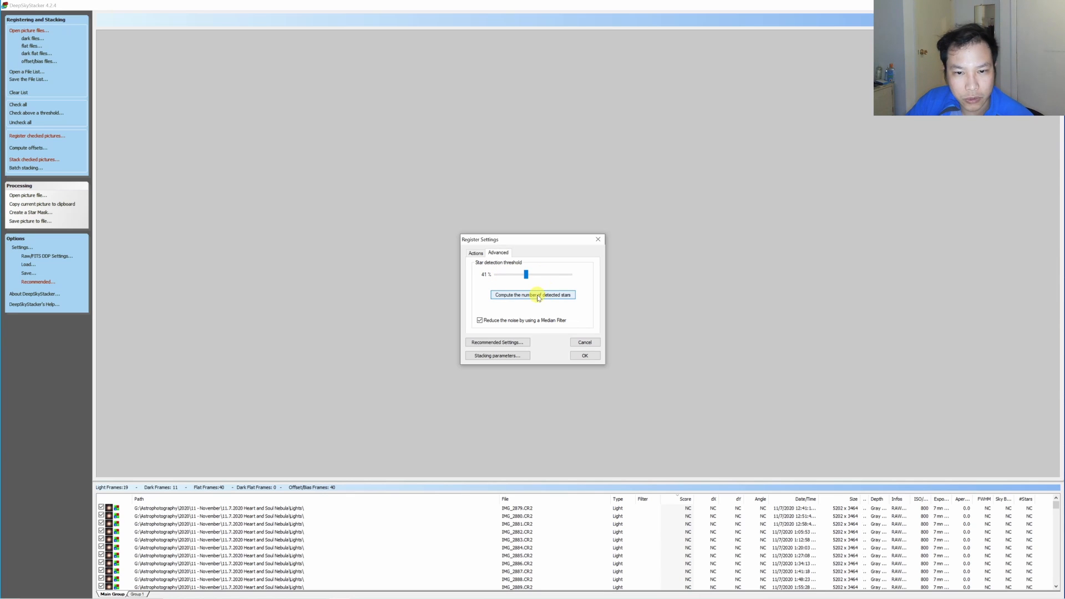
pyautogui.click(537, 296)
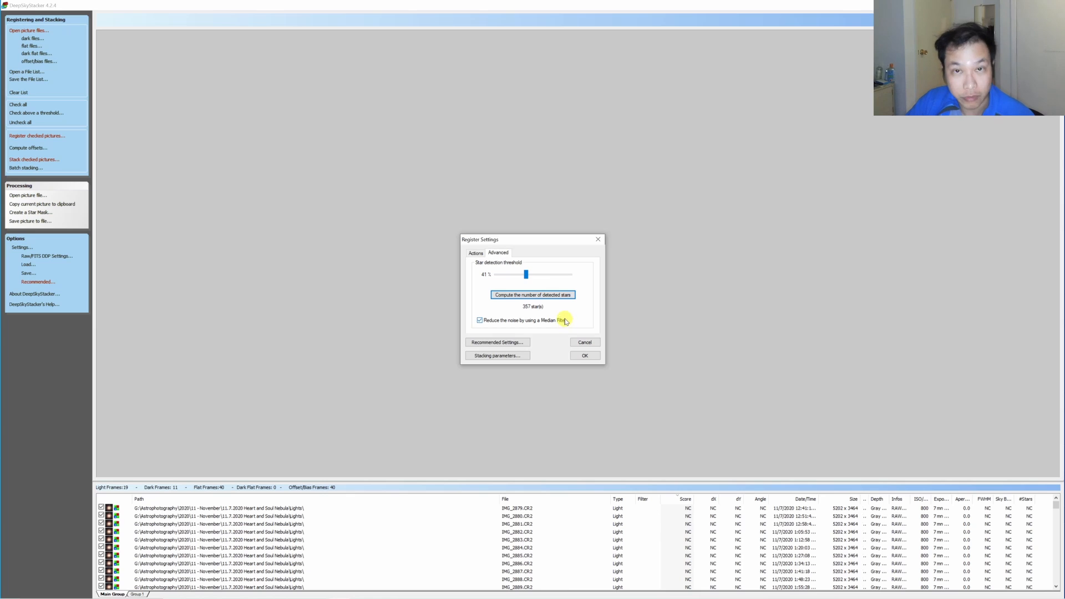
pyautogui.moveTo(526, 275); pyautogui.dragTo(541, 276)
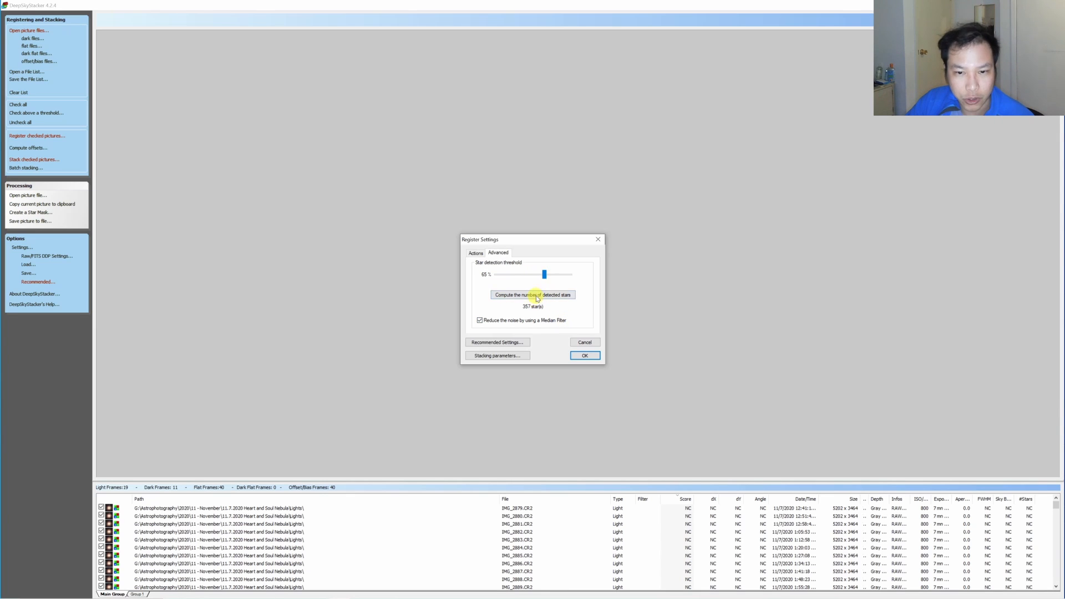
pyautogui.click(533, 295)
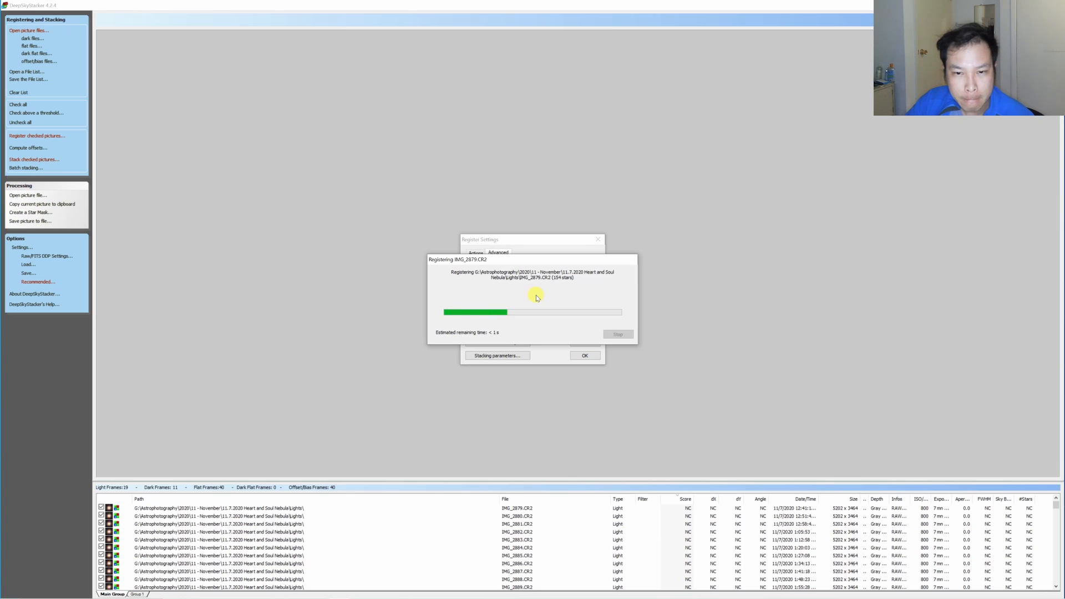
pyautogui.moveTo(544, 277); pyautogui.dragTo(552, 279)
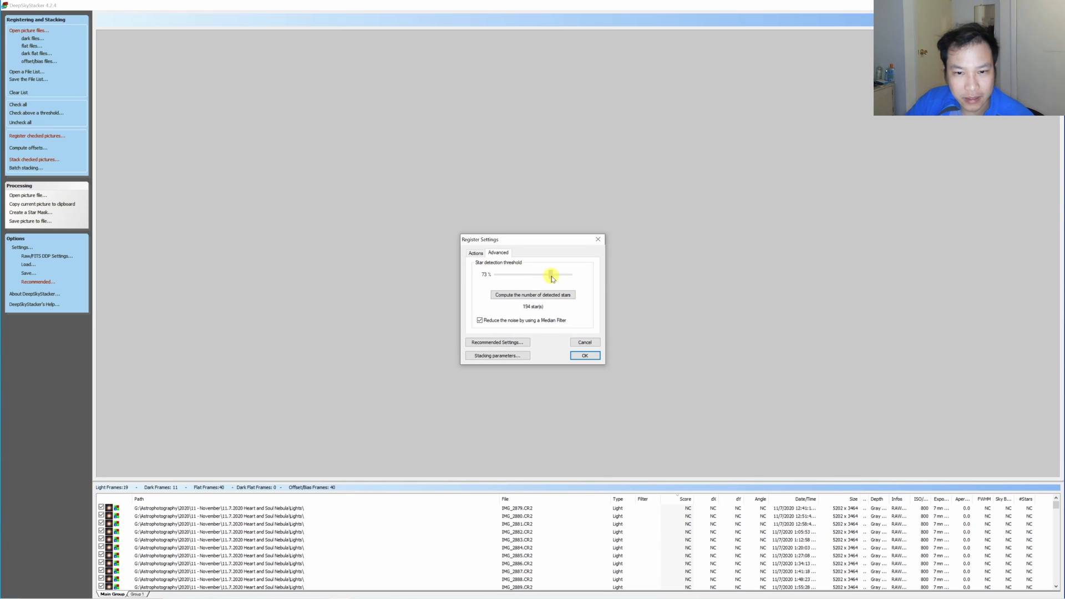
pyautogui.click(533, 295)
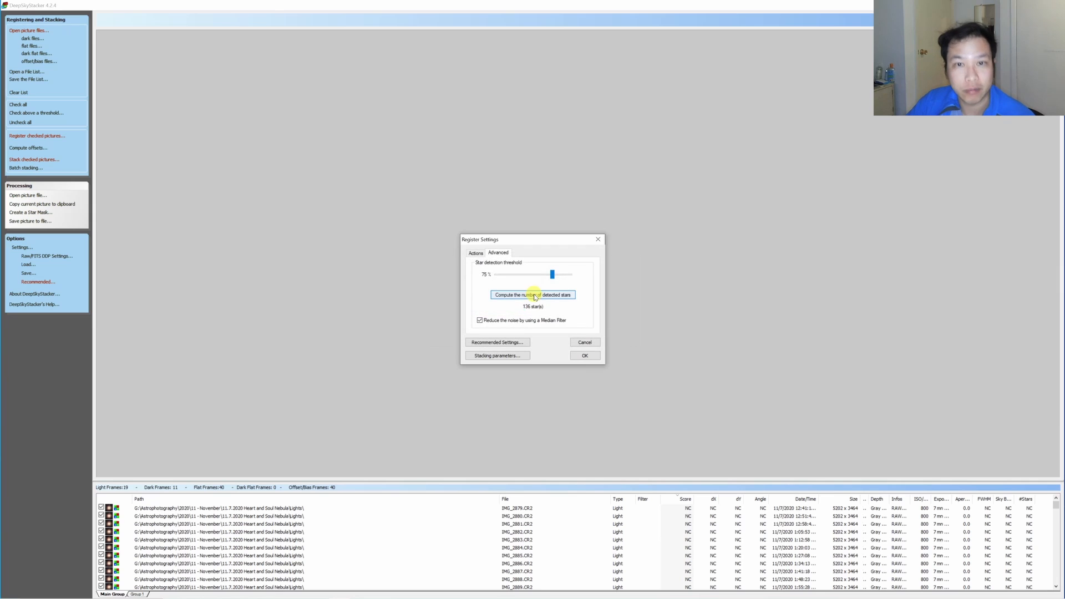
pyautogui.click(551, 275)
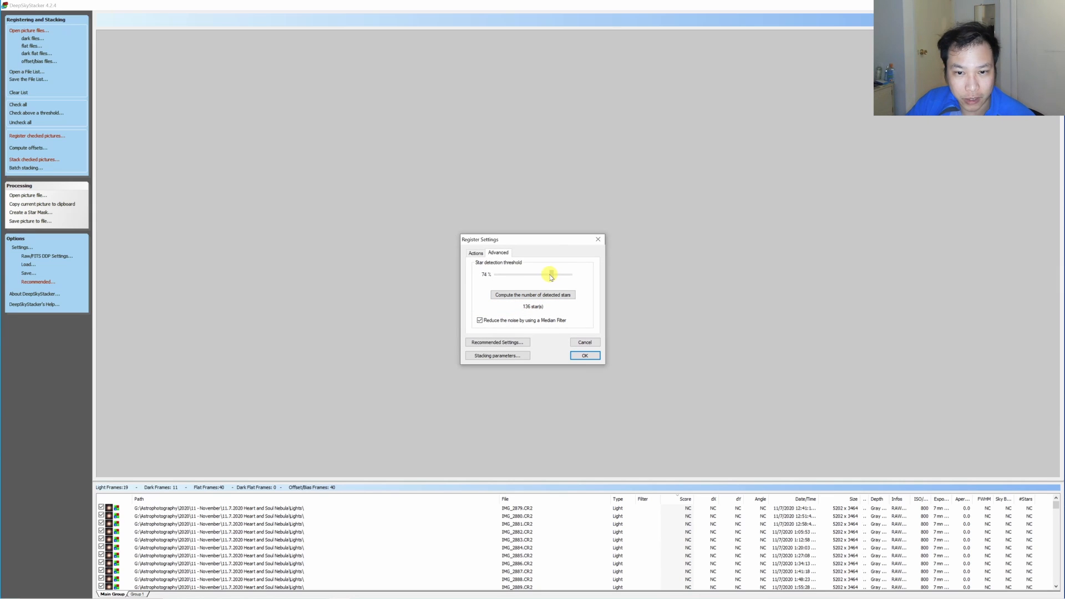
pyautogui.click(536, 294)
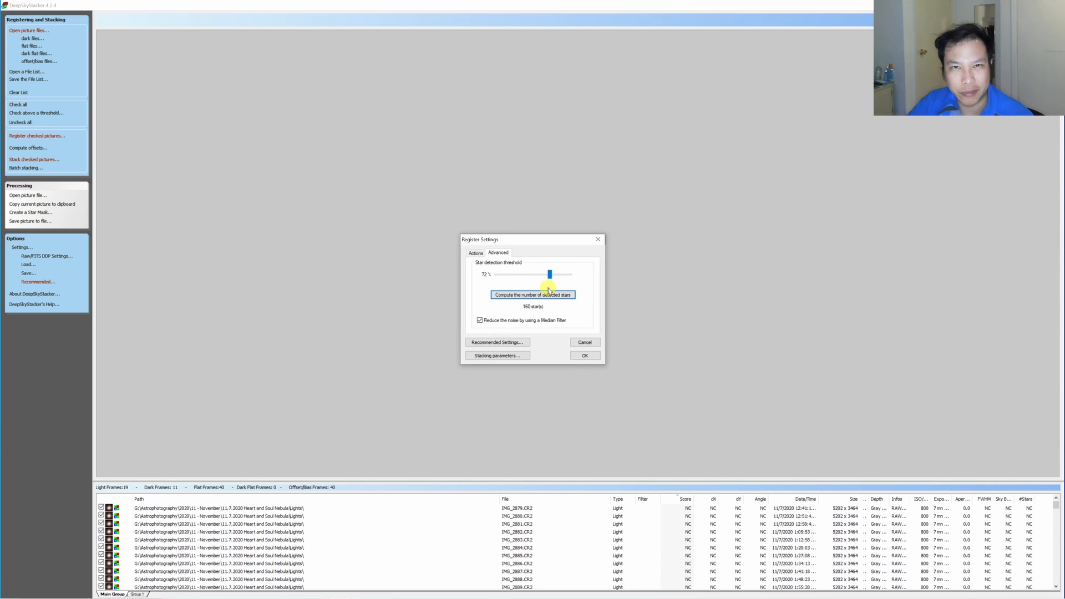
# Open the recommended settings from the register settings and apply AHD debayering for long exposure images.
pyautogui.click(475, 254)
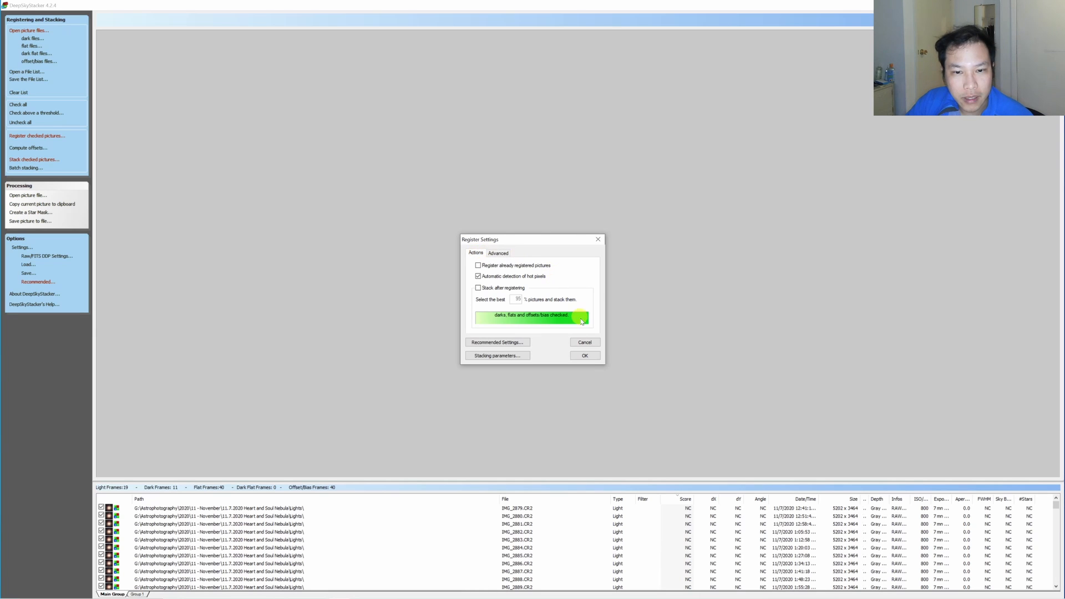
pyautogui.click(501, 345)
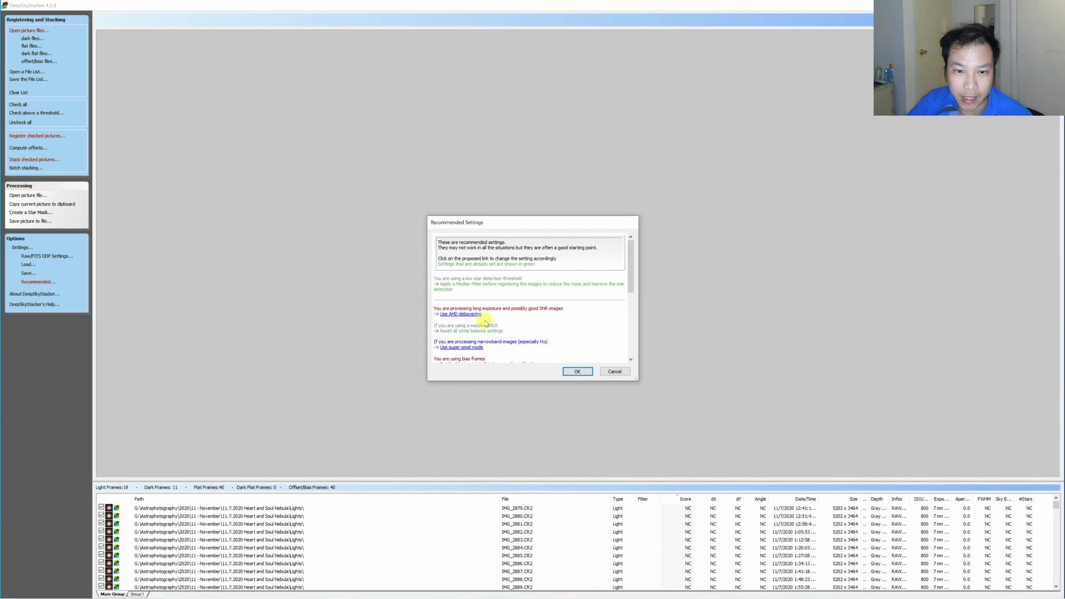
pyautogui.click(463, 314)
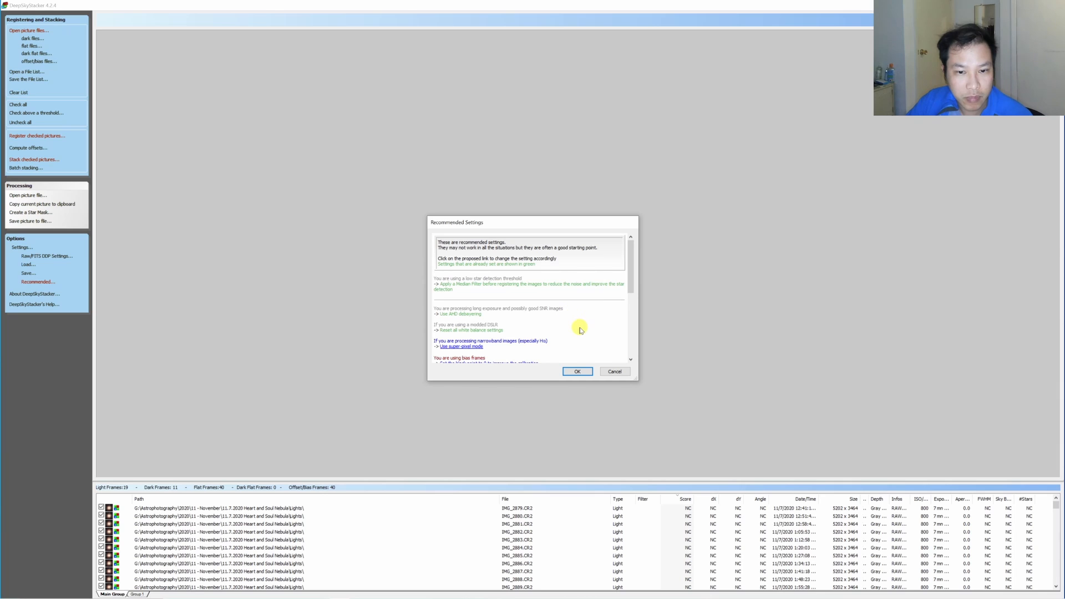
# Apply the recommended Median combination method for the master dark and accept the recommended settings.
pyautogui.scroll(-1, 580, 330)
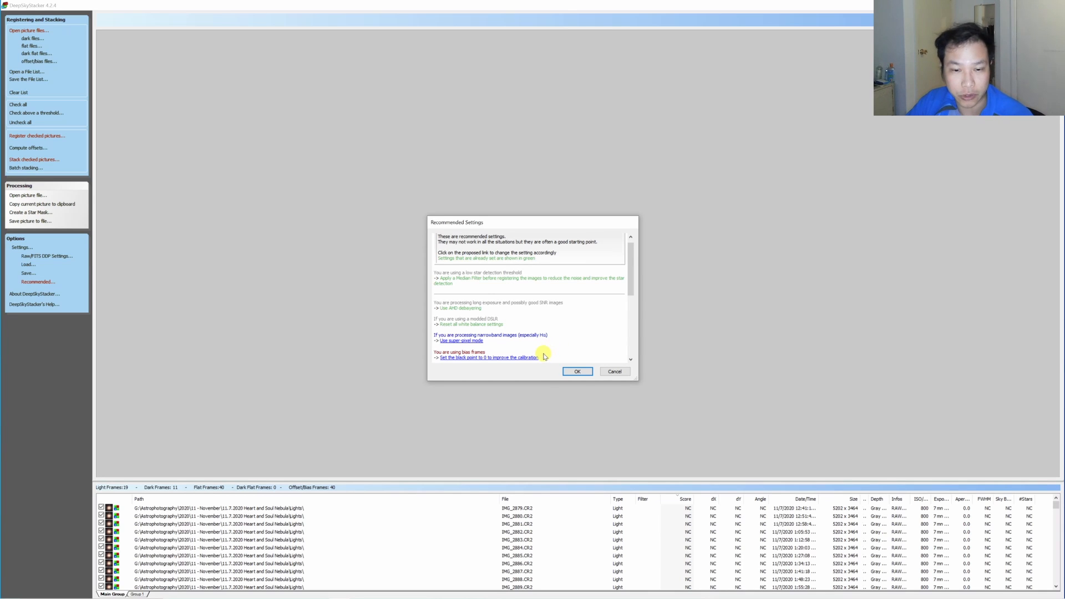
pyautogui.scroll(-1, 551, 343)
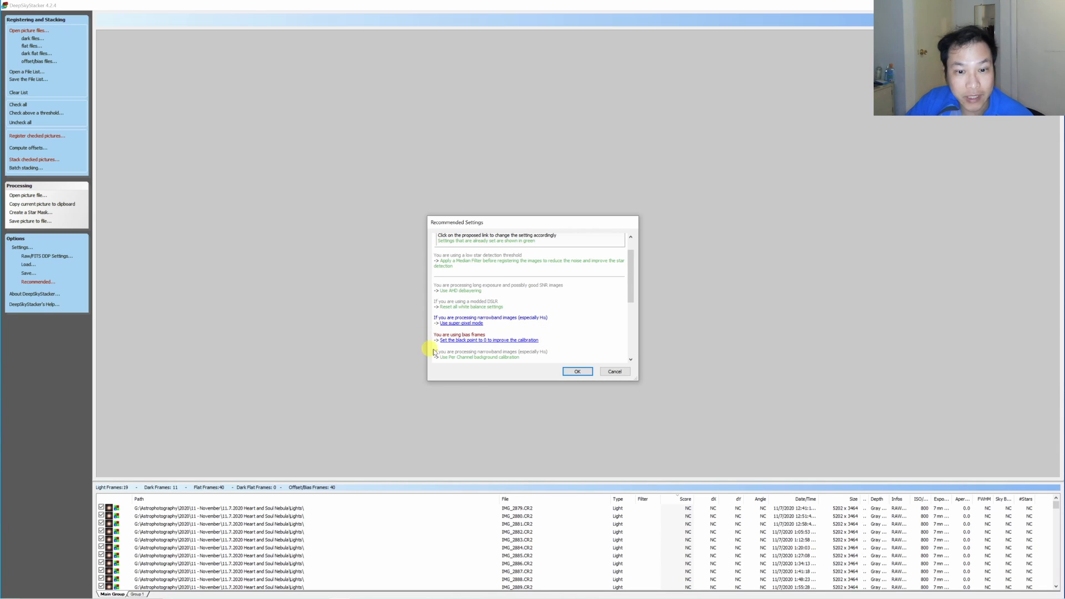
pyautogui.scroll(-1, 573, 339)
pyautogui.scroll(-5, 573, 340)
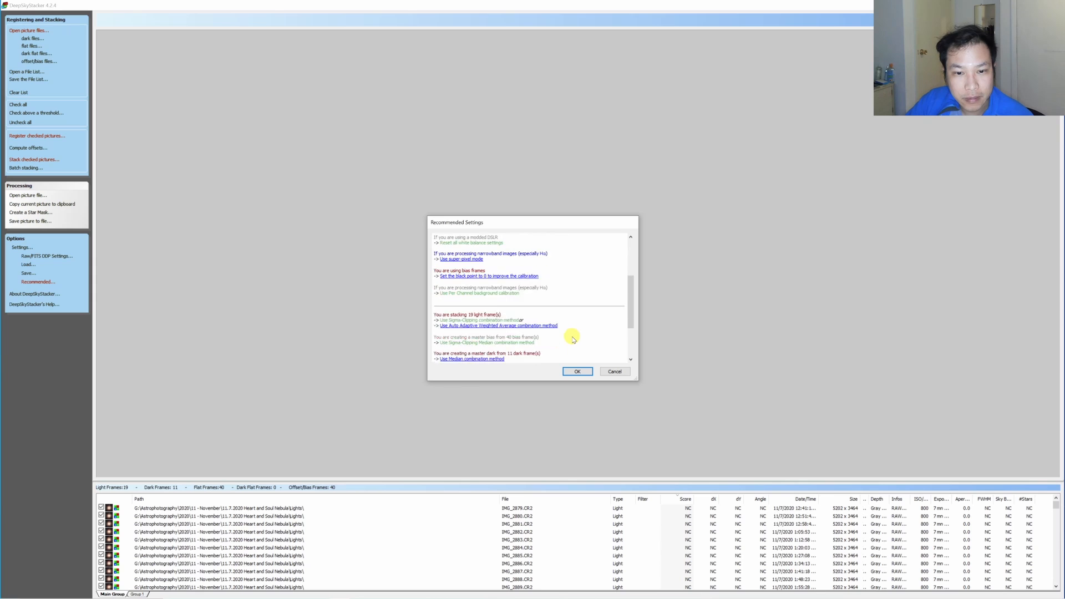
pyautogui.scroll(-1, 567, 326)
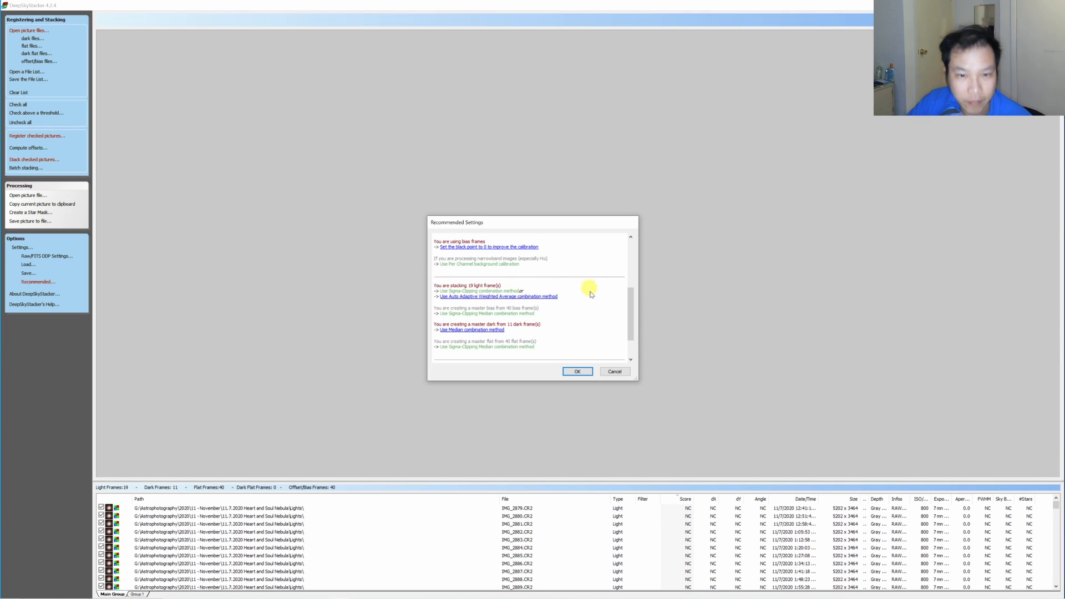
pyautogui.scroll(-1, 595, 328)
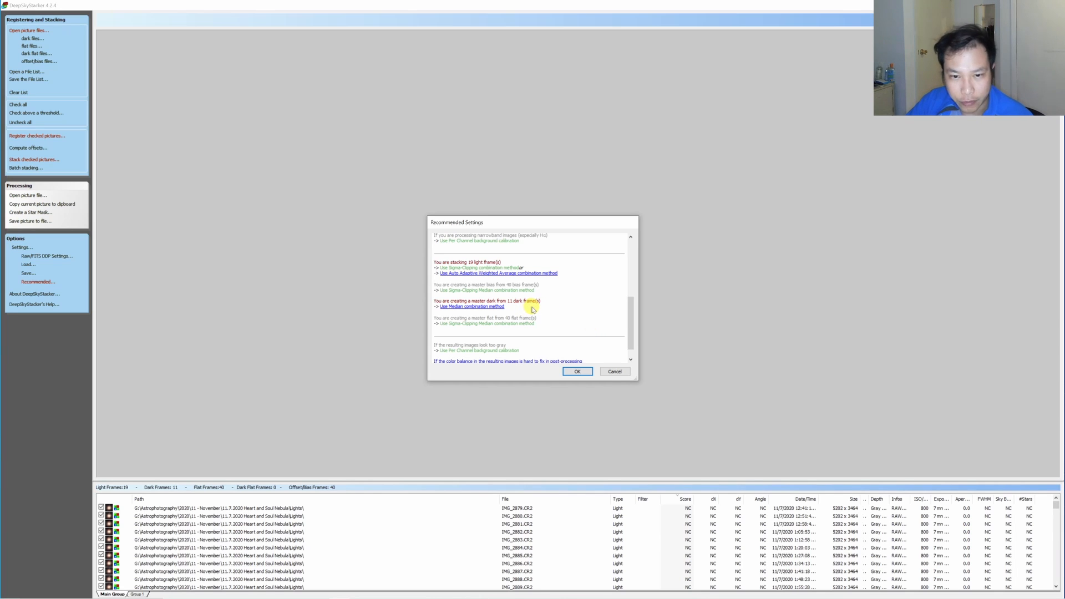
pyautogui.click(480, 308)
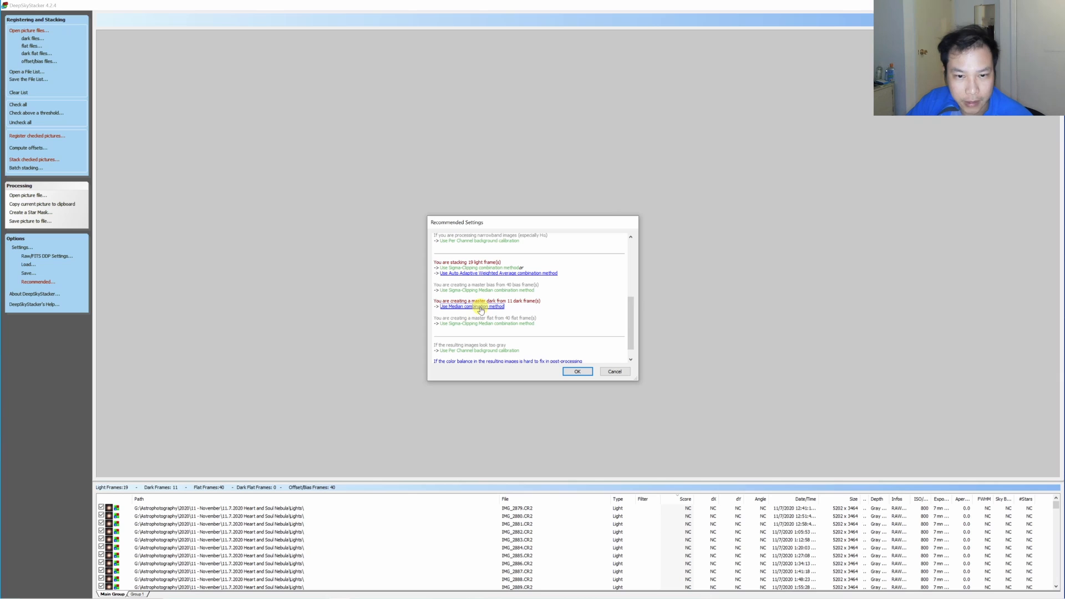
pyautogui.scroll(-1, 586, 319)
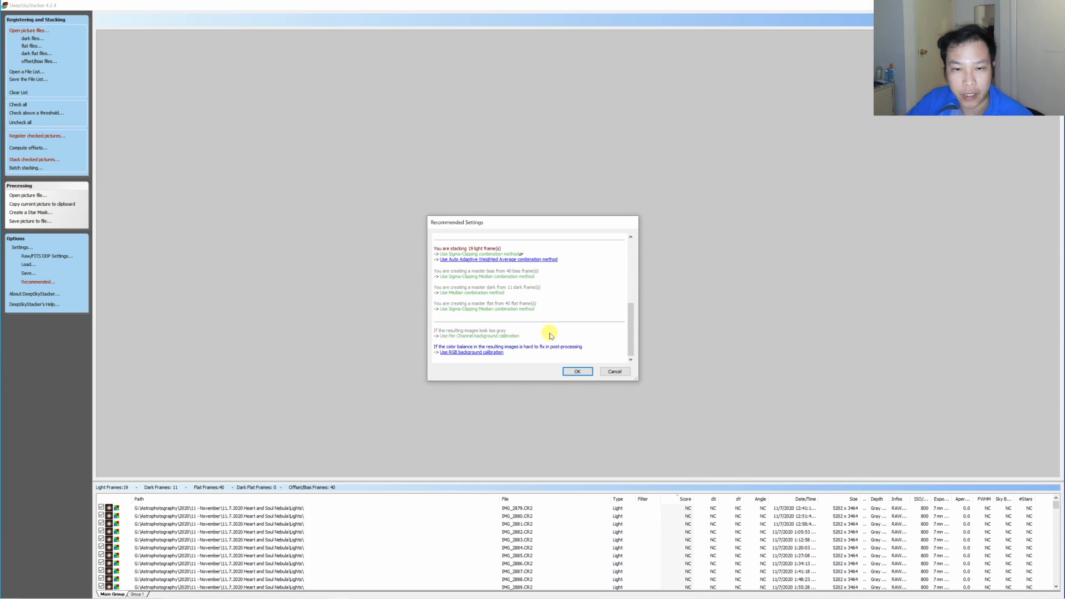
pyautogui.click(577, 371)
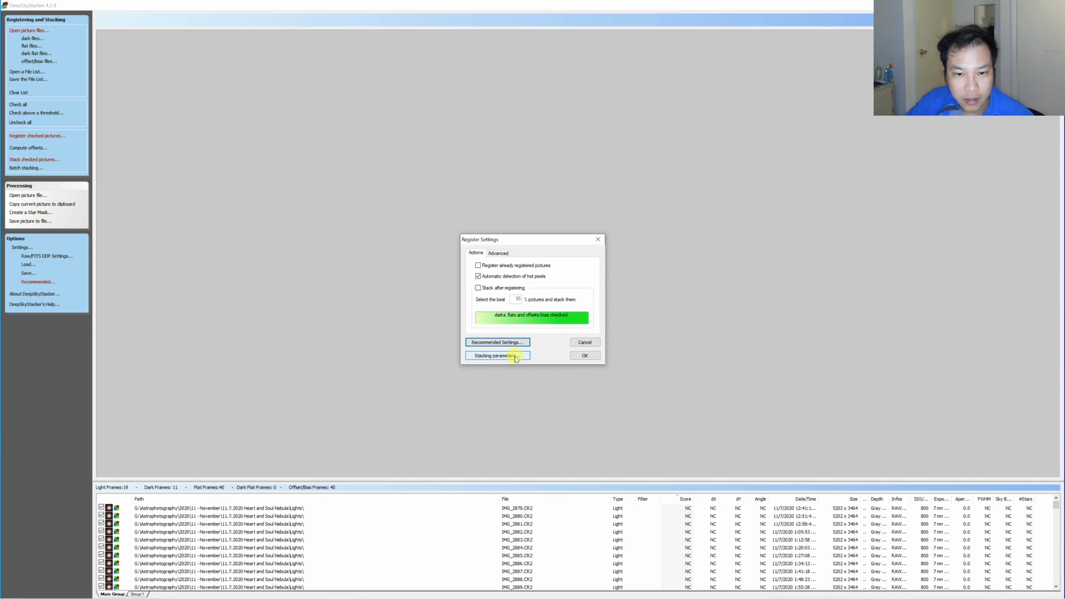
# Check the dark frame stacking parameters, accept them, and register the checked pictures.
pyautogui.click(516, 358)
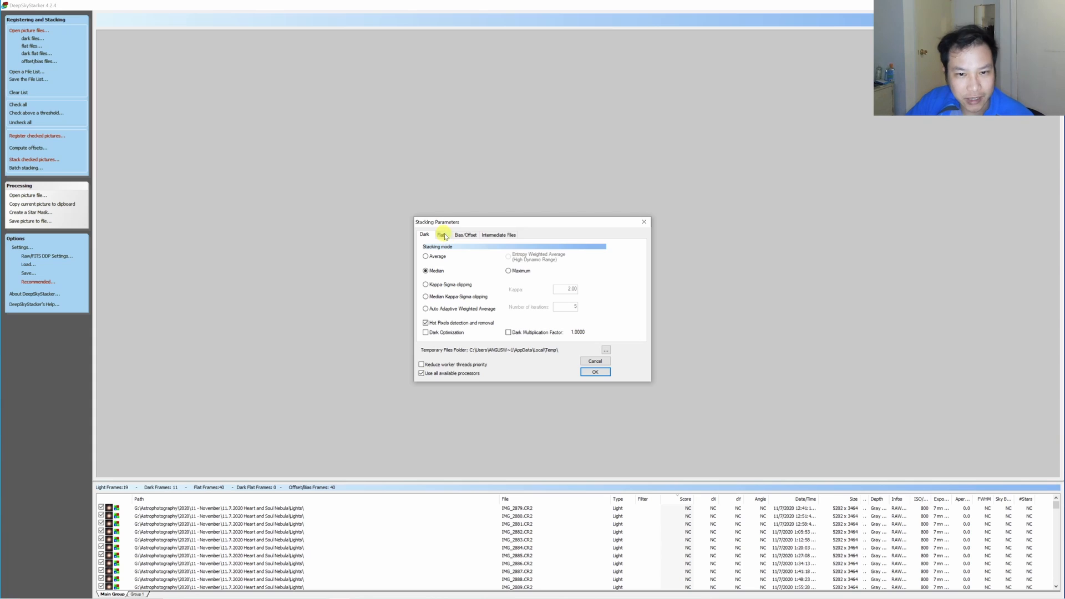
pyautogui.click(594, 372)
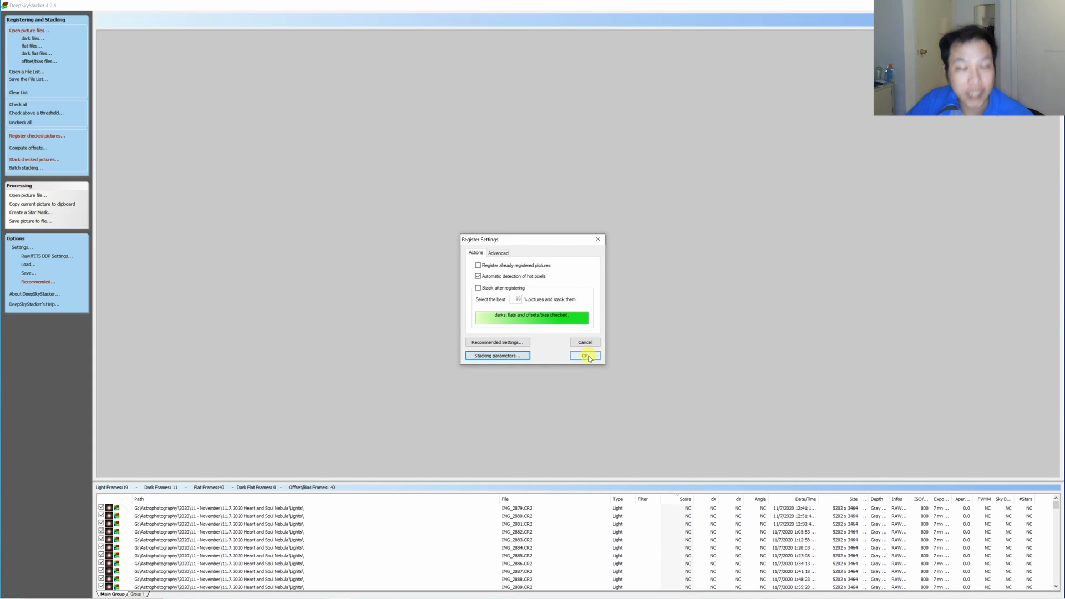
pyautogui.click(586, 356)
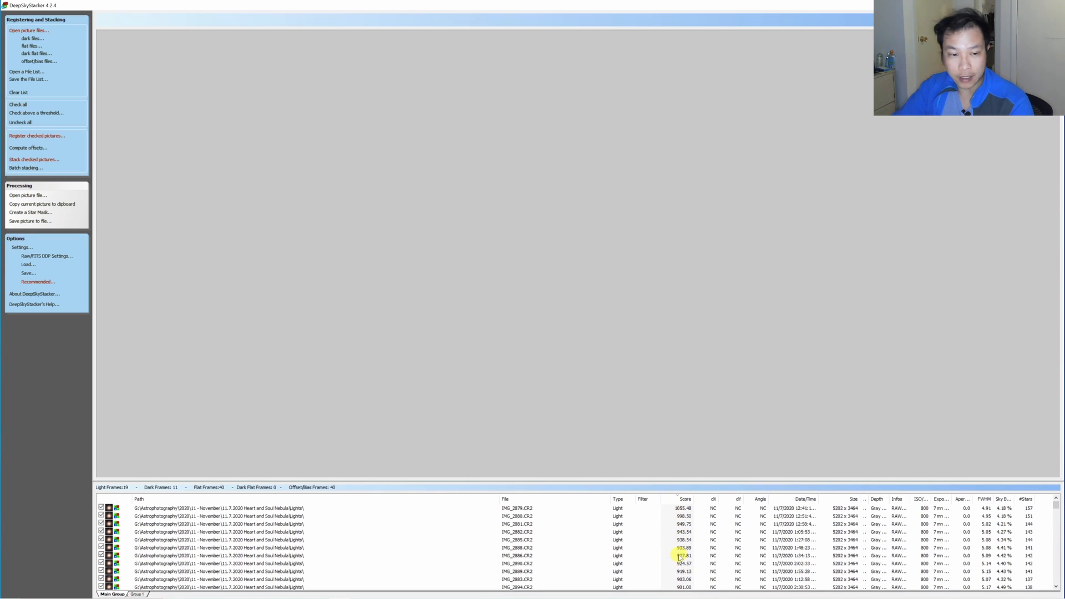
# Examine the scores of all registered light frames in the file list.
pyautogui.scroll(-6, 679, 546)
pyautogui.scroll(2, 676, 537)
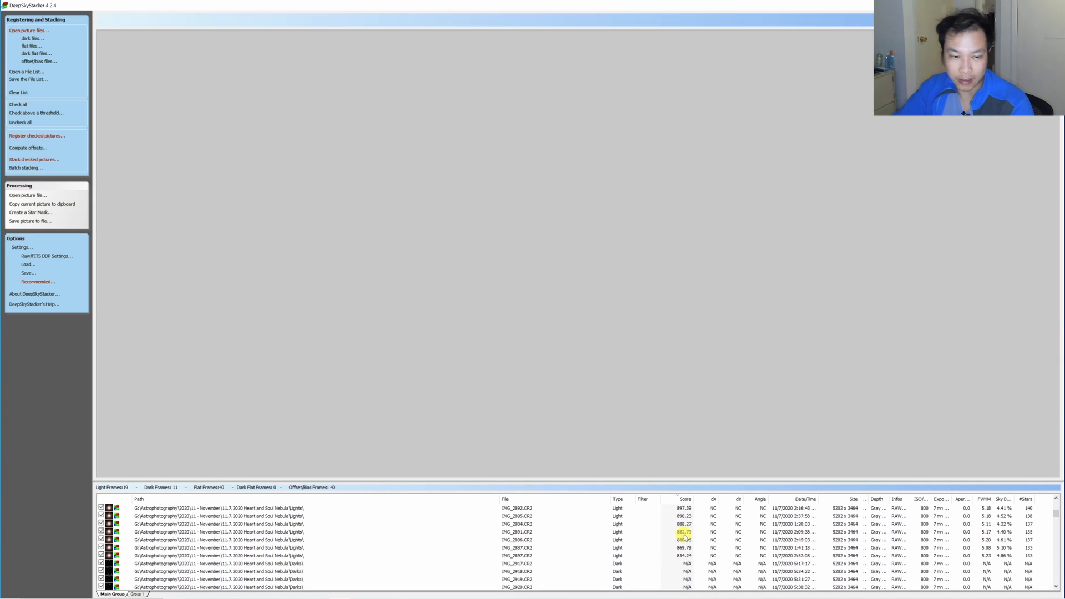
pyautogui.scroll(3, 684, 543)
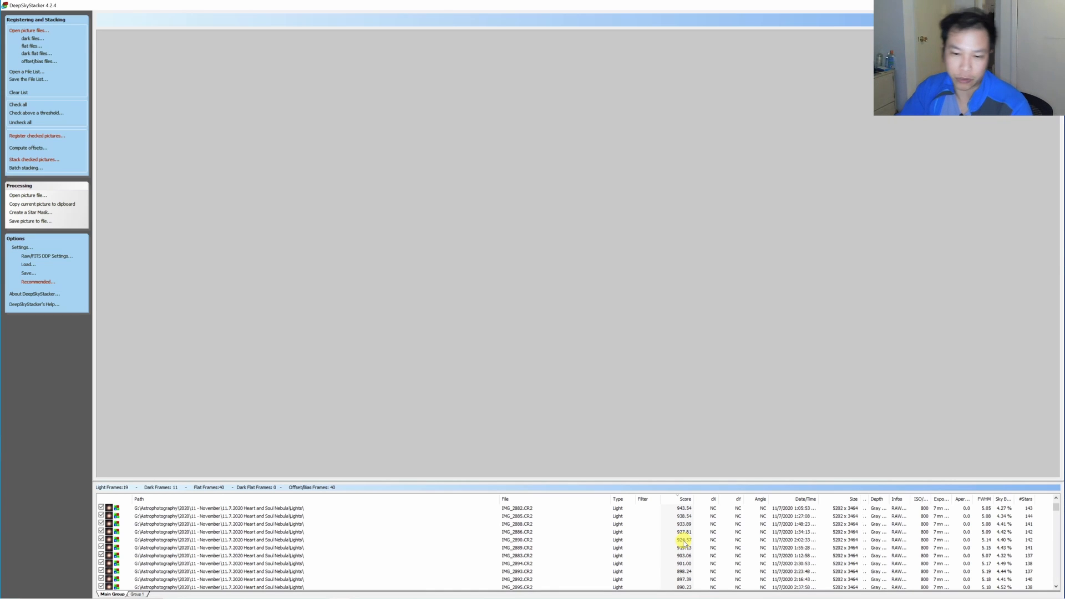
# Preview the highest-scoring light frame, IMG_2879.CR2, and set it as the reference frame.
pyautogui.scroll(1, 685, 542)
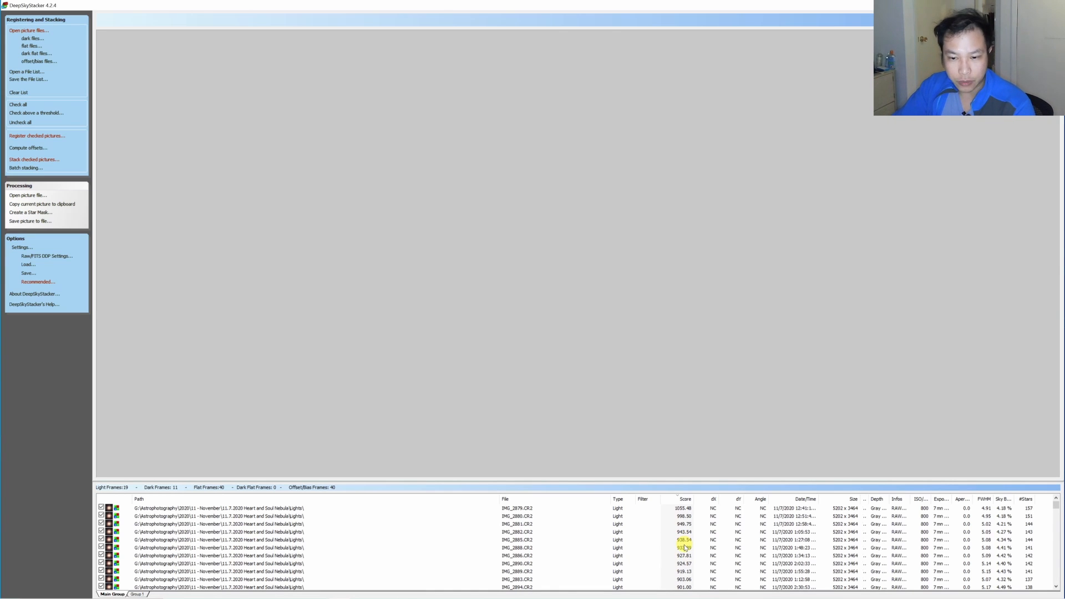
pyautogui.click(680, 509)
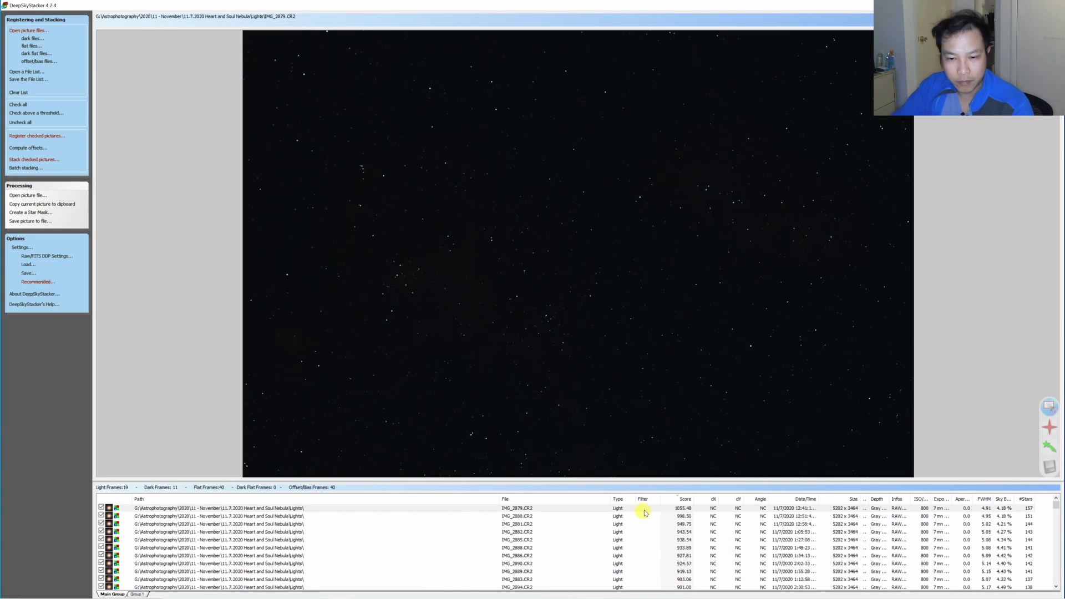
pyautogui.click(664, 508)
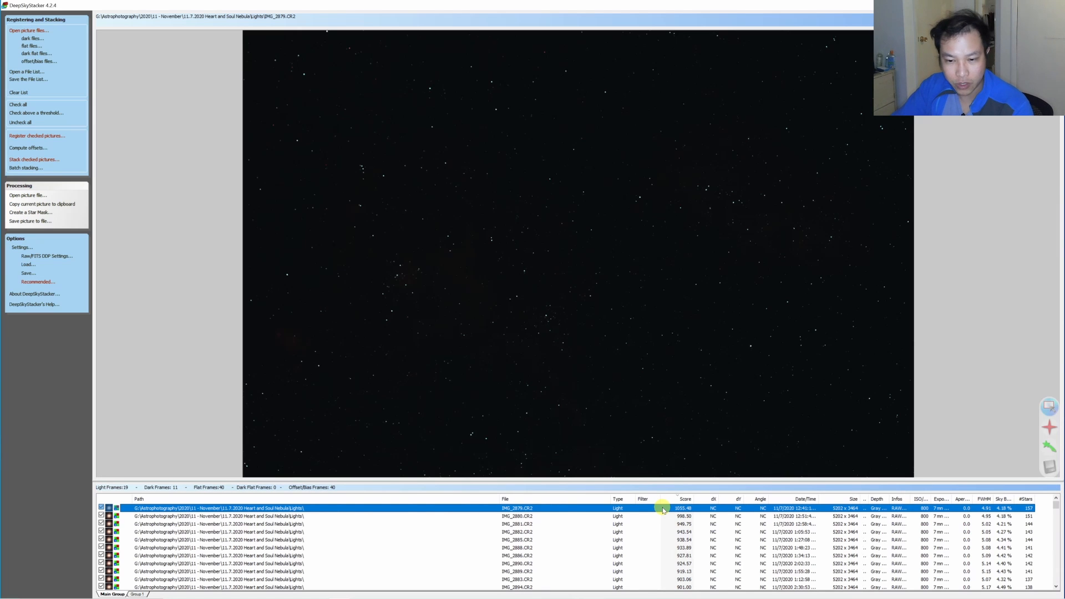
pyautogui.rightClick(664, 509)
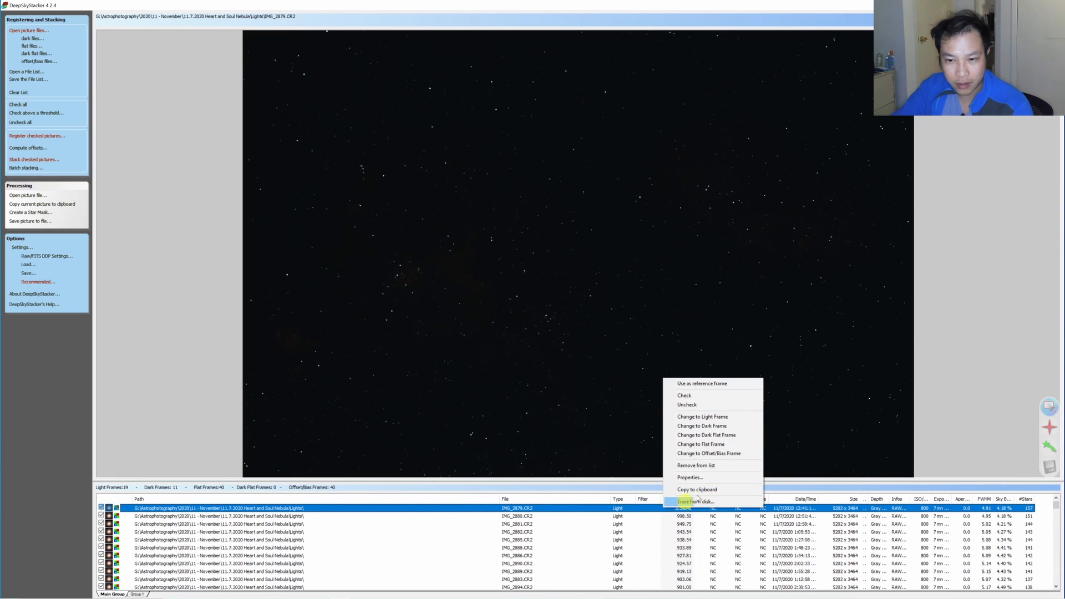
pyautogui.click(751, 387)
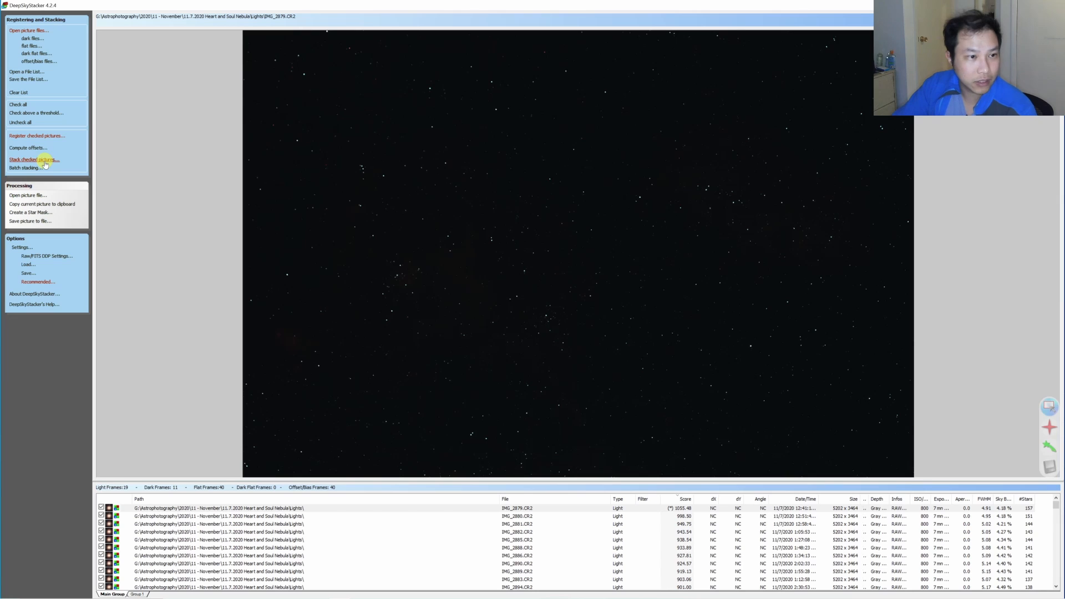
# Stack the checked pictures after reviewing the stacking steps summary and accepting it.
pyautogui.click(45, 164)
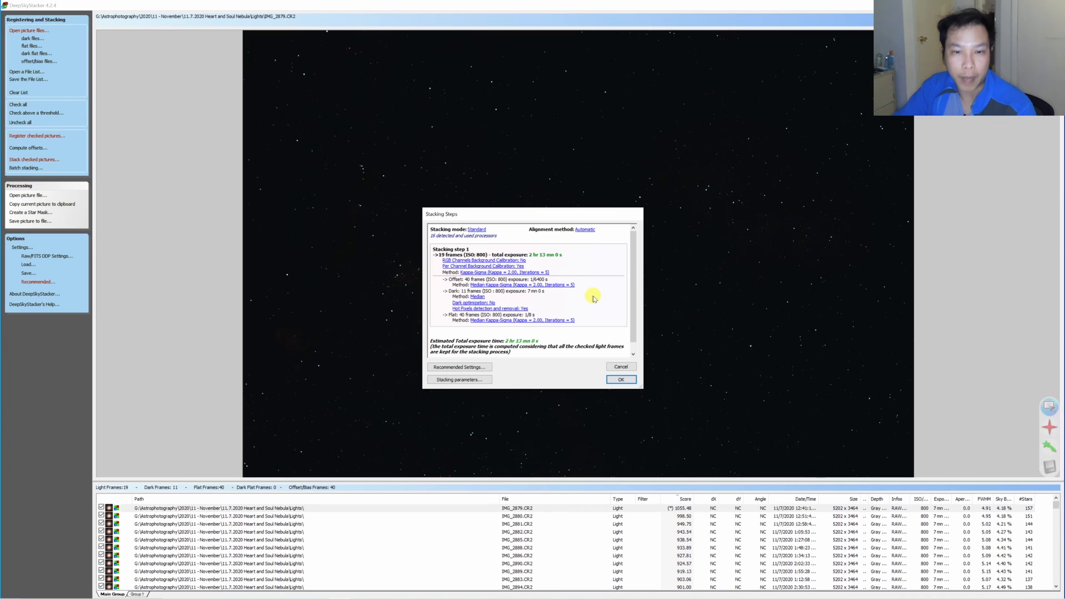
pyautogui.scroll(-1, 591, 297)
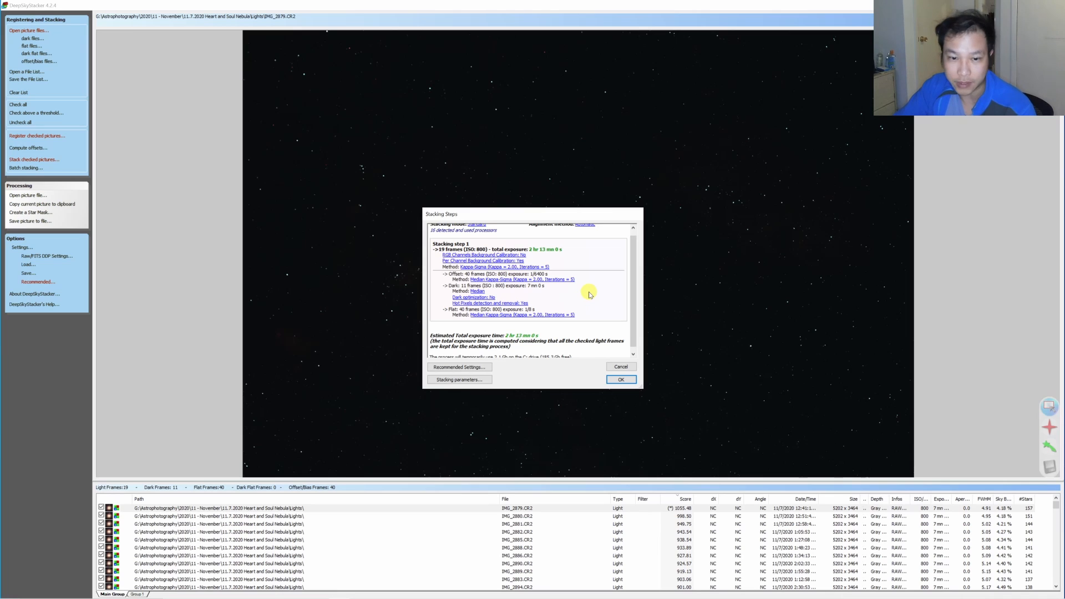
pyautogui.scroll(-1, 590, 294)
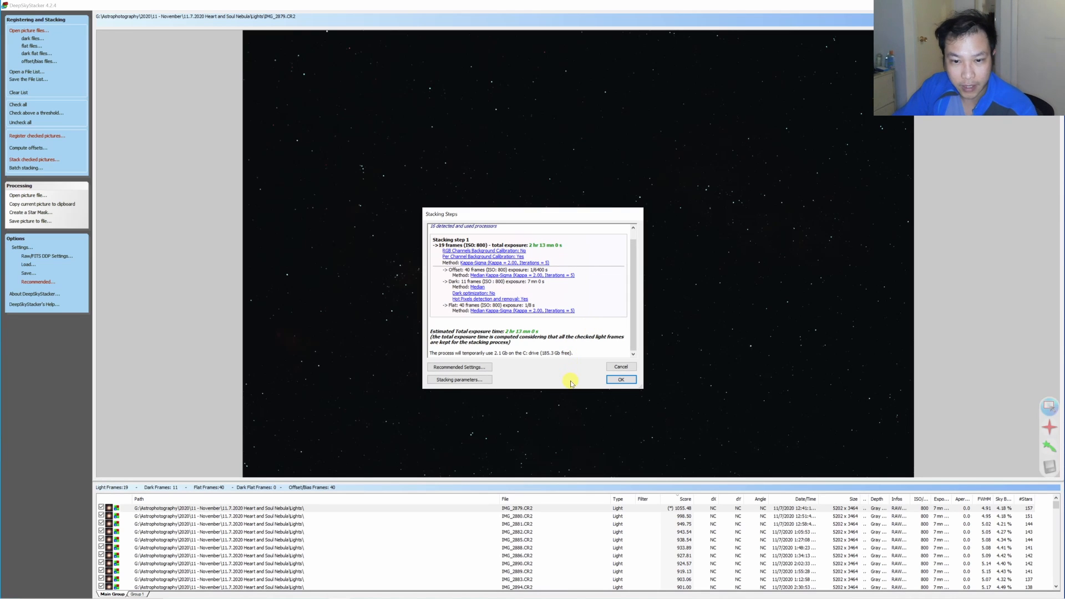
pyautogui.click(620, 381)
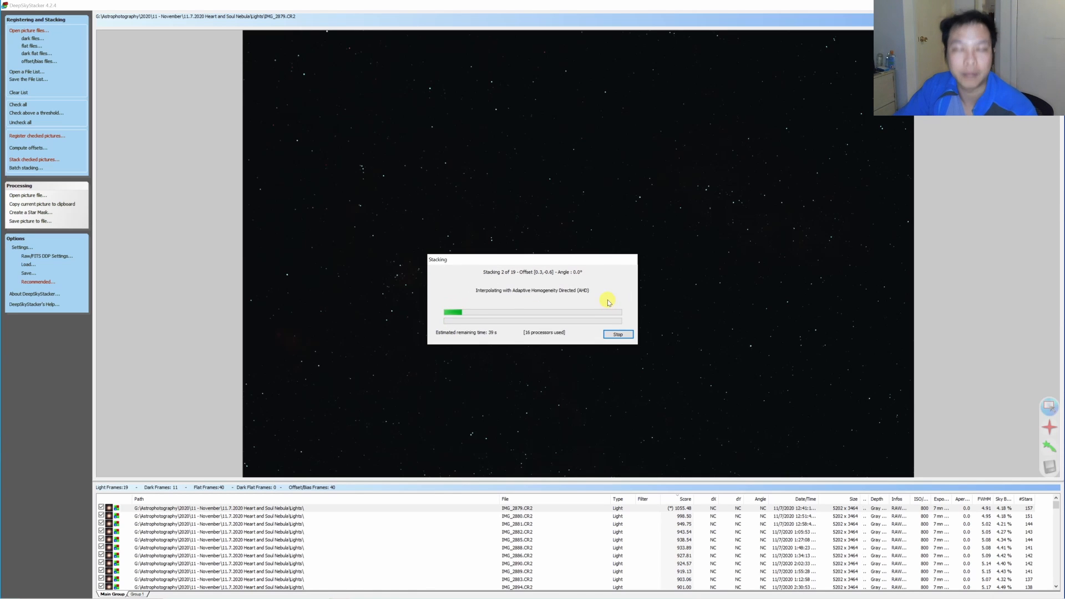
pyautogui.moveTo(399, 589)
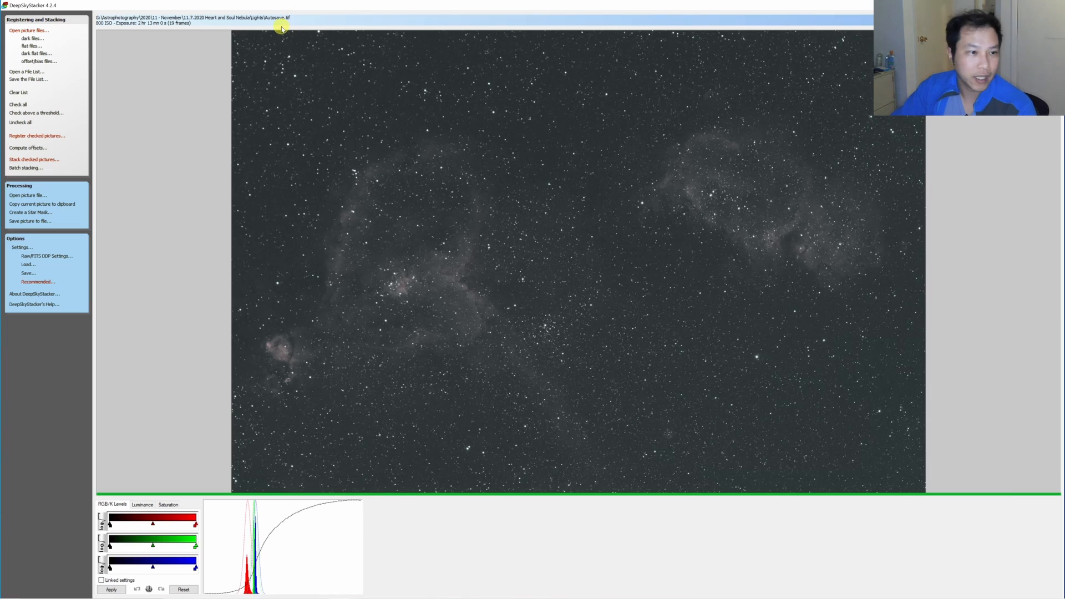
# Start saving the stacked picture to a file and browse to the Post Process folder of 11.7.2020 Heart and Soul Nebula on the T7 (G:) drive.
pyautogui.click(35, 223)
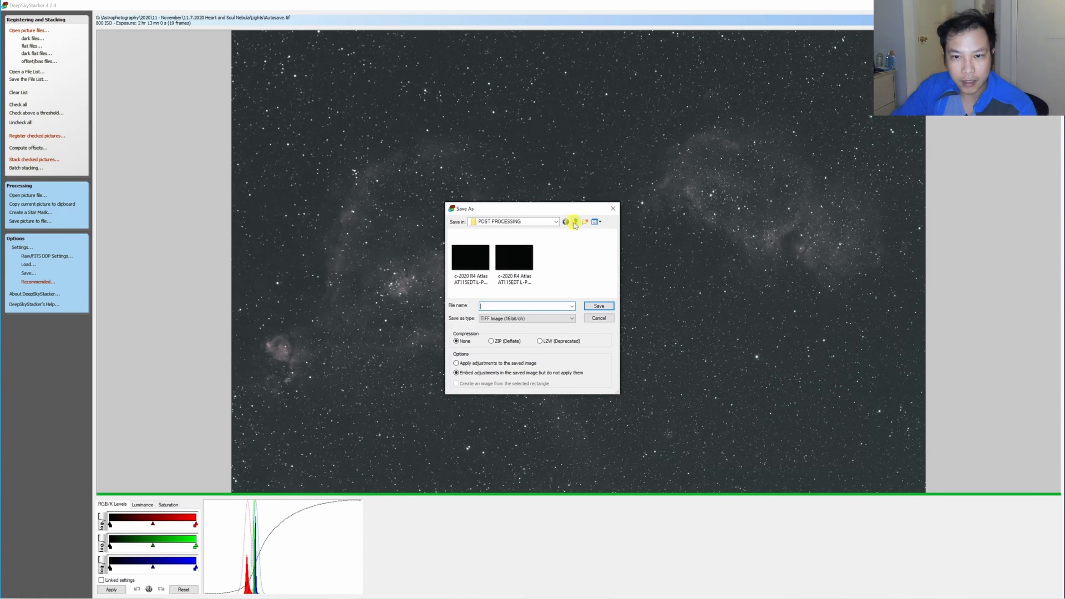
pyautogui.click(555, 222)
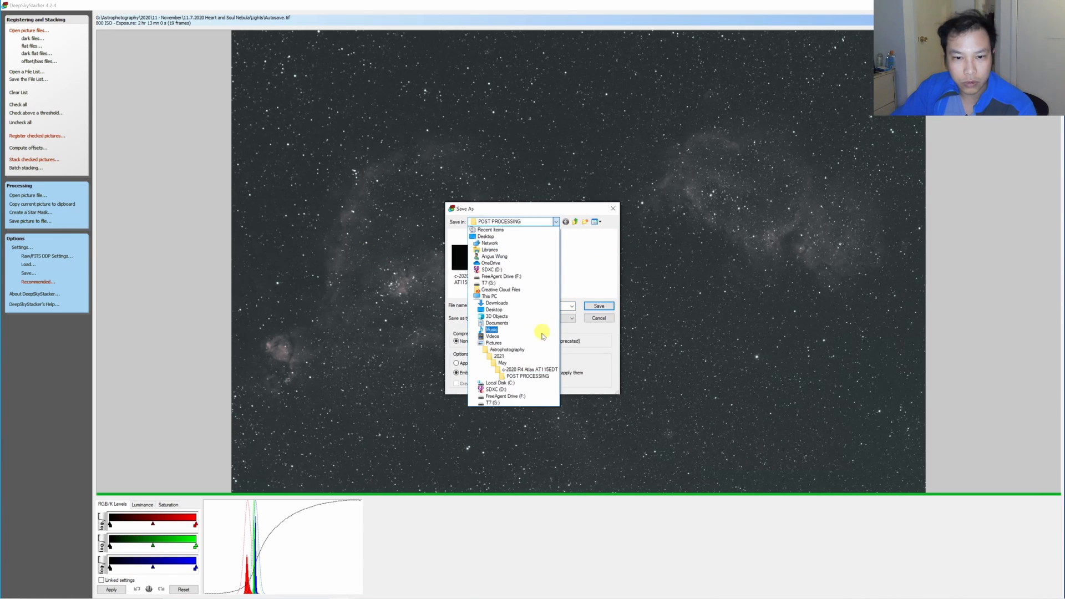
pyautogui.click(494, 403)
pyautogui.doubleClick(482, 242)
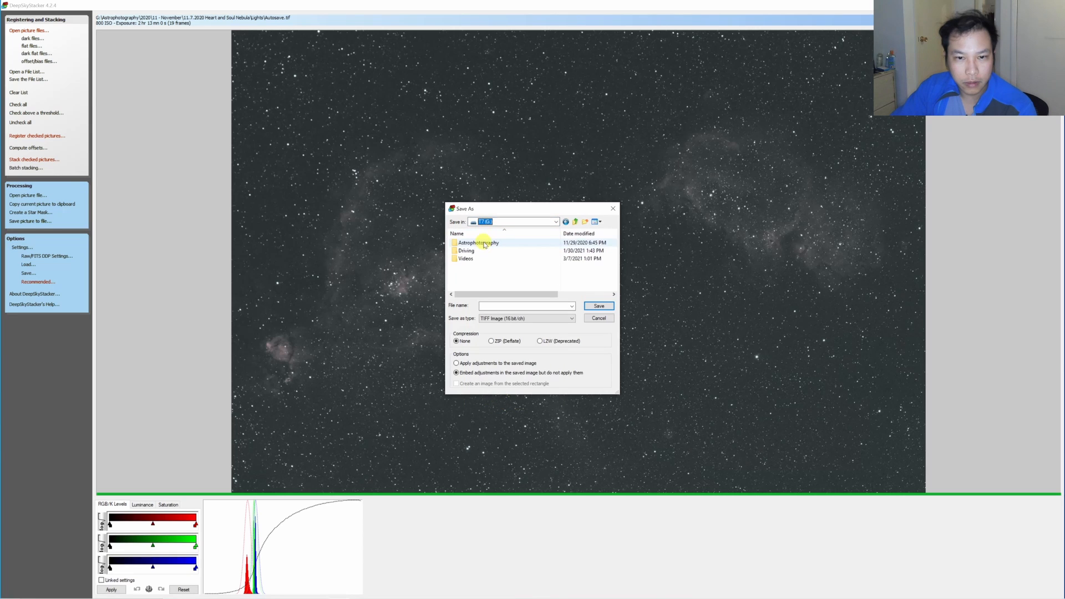
pyautogui.doubleClick(483, 244)
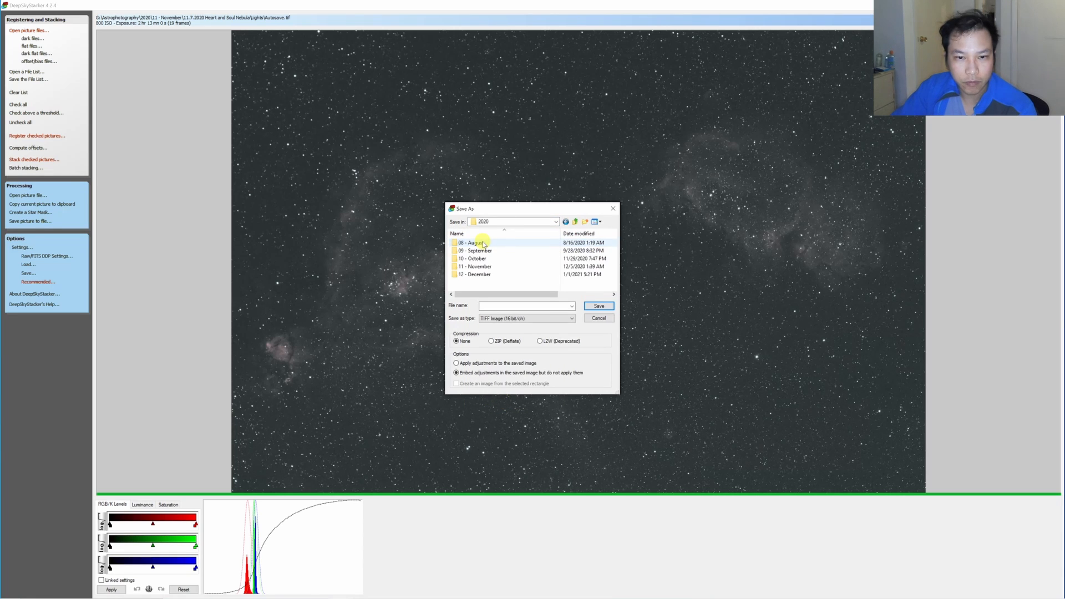
pyautogui.doubleClick(486, 267)
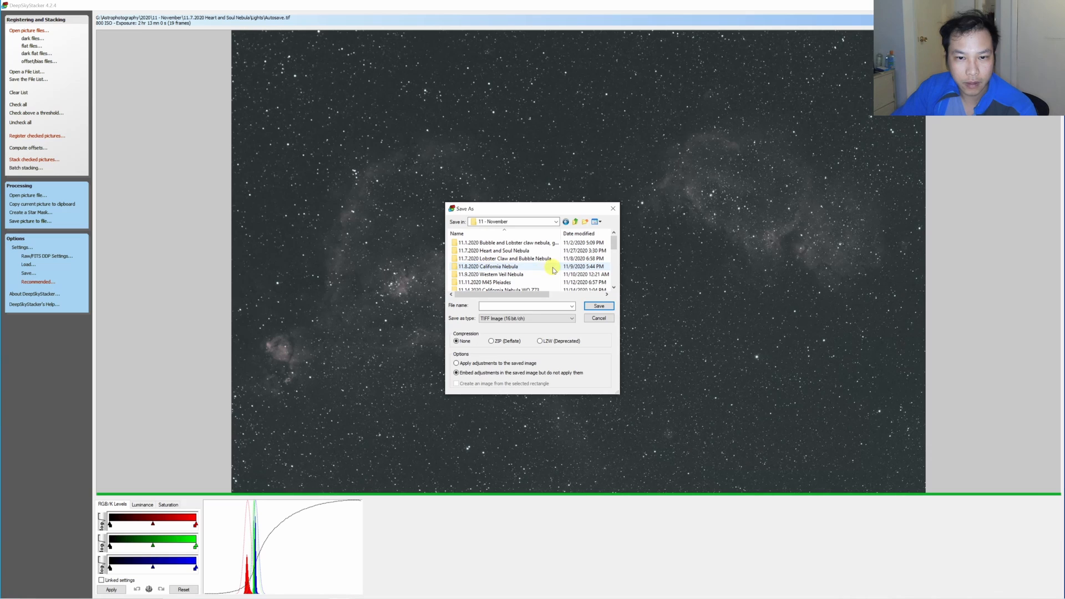
pyautogui.doubleClick(525, 251)
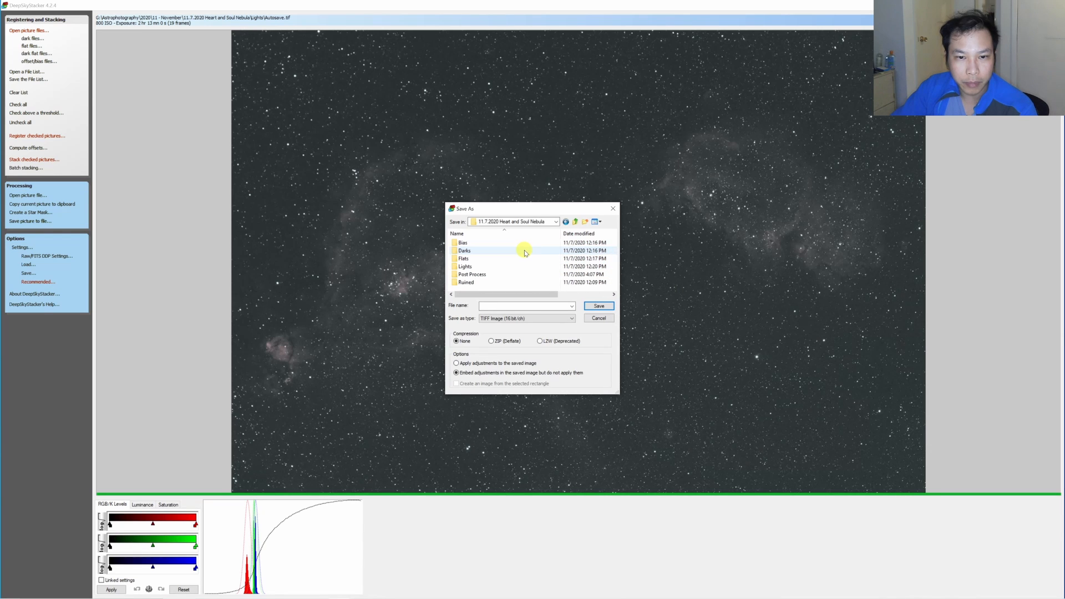
pyautogui.doubleClick(500, 275)
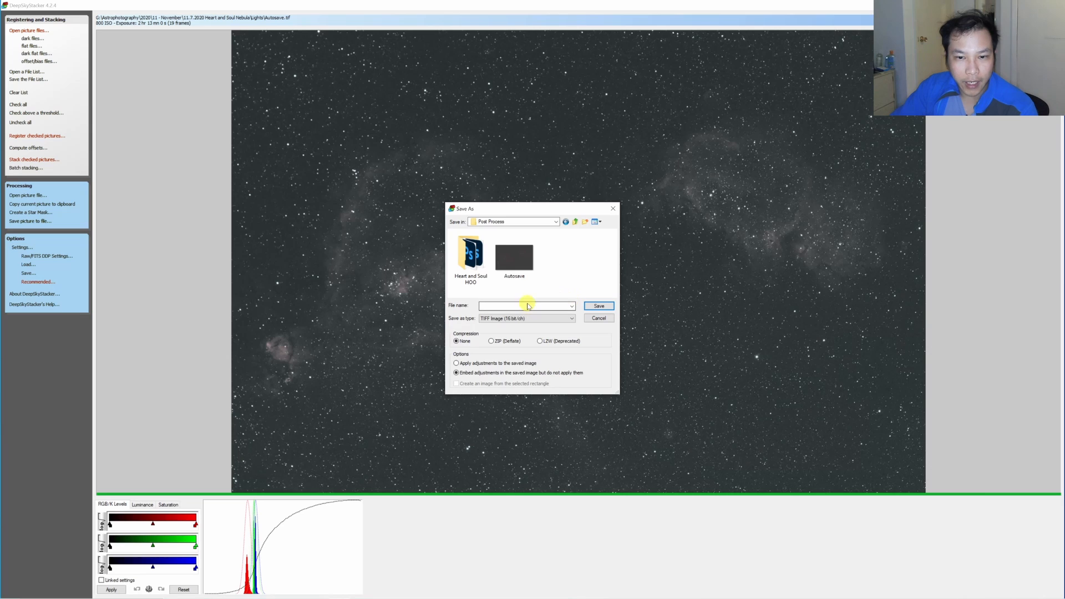
# Go back to the 11 - November folder and copy the name of the 11.7.2020 Heart and Soul Nebula folder.
pyautogui.press('BackSpace')
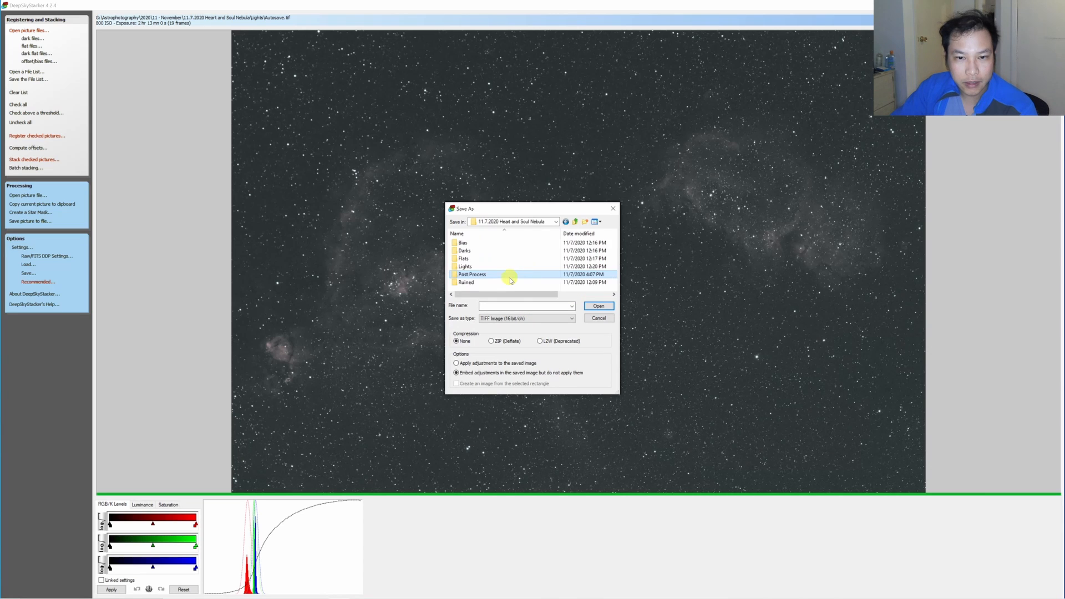
pyautogui.press('BackSpace')
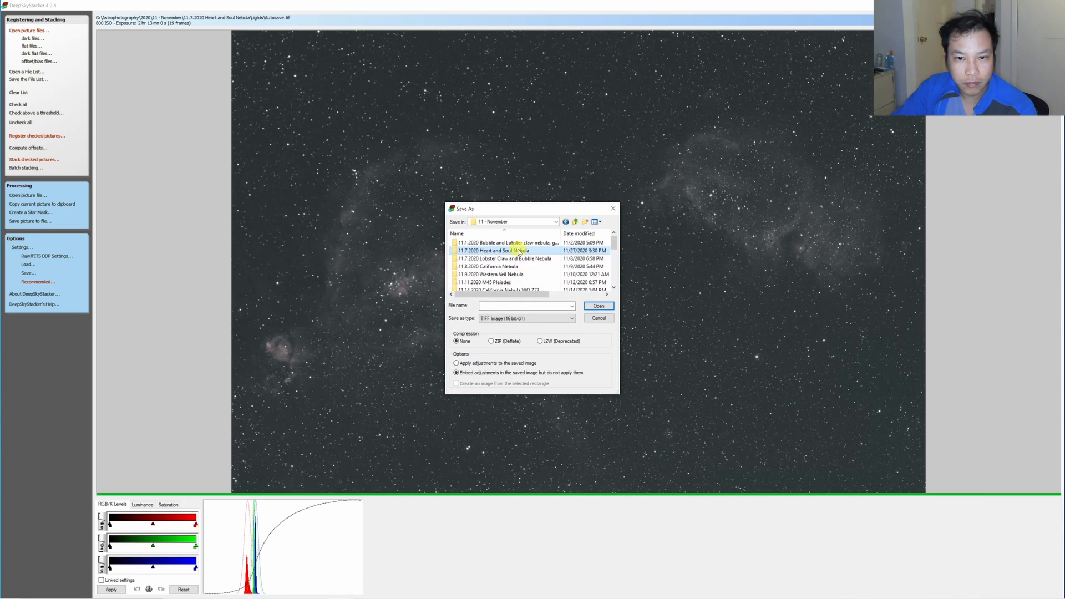
pyautogui.click(518, 251)
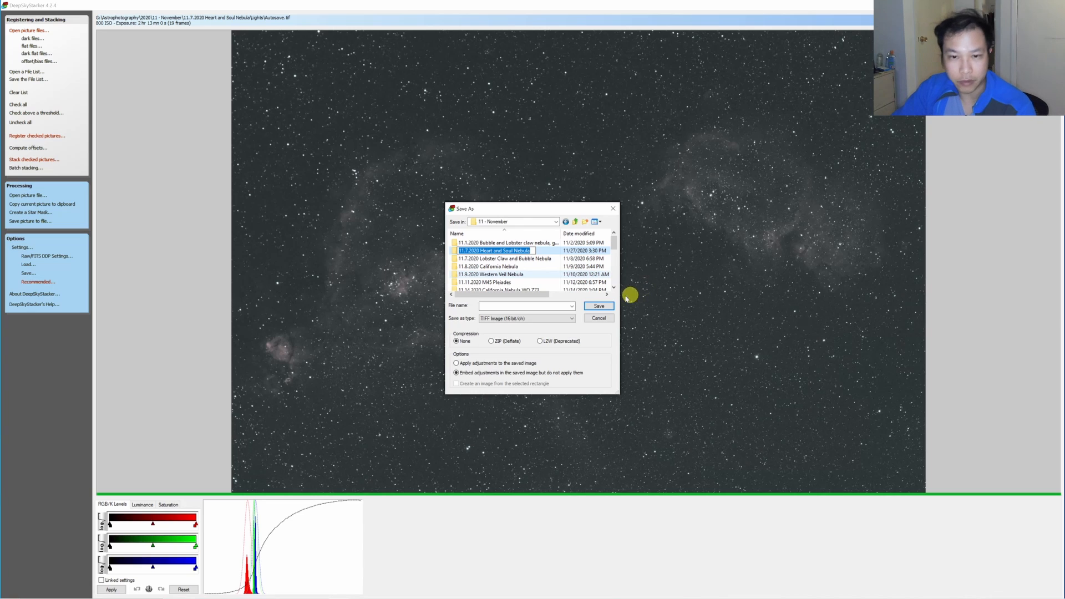
pyautogui.click(539, 253)
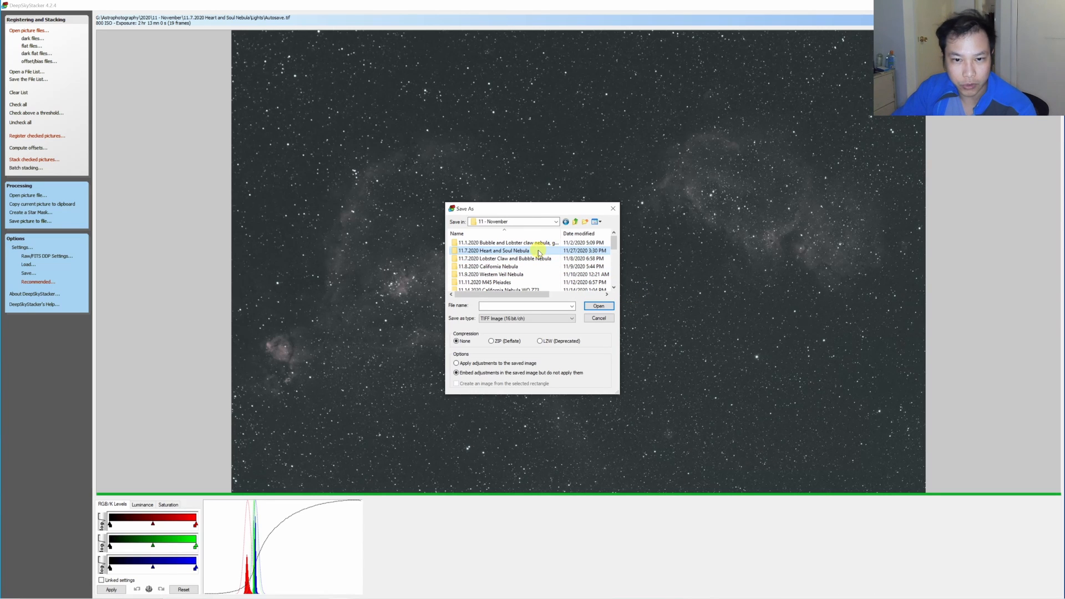
# Save the stack in the Post Process folder as "11.7.2020 Heart and Soul Nebula" in TIFF Image (16 bit/ch) format.
pyautogui.doubleClick(539, 253)
pyautogui.doubleClick(486, 272)
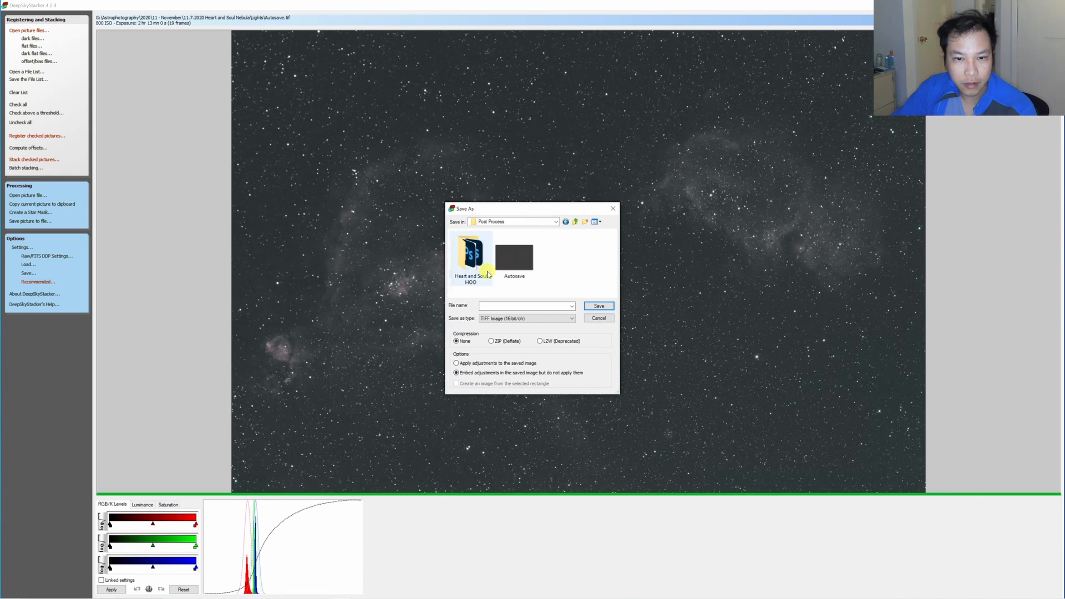
pyautogui.click(540, 306)
pyautogui.write('11.7.2020 Heart and Soul Nebula')
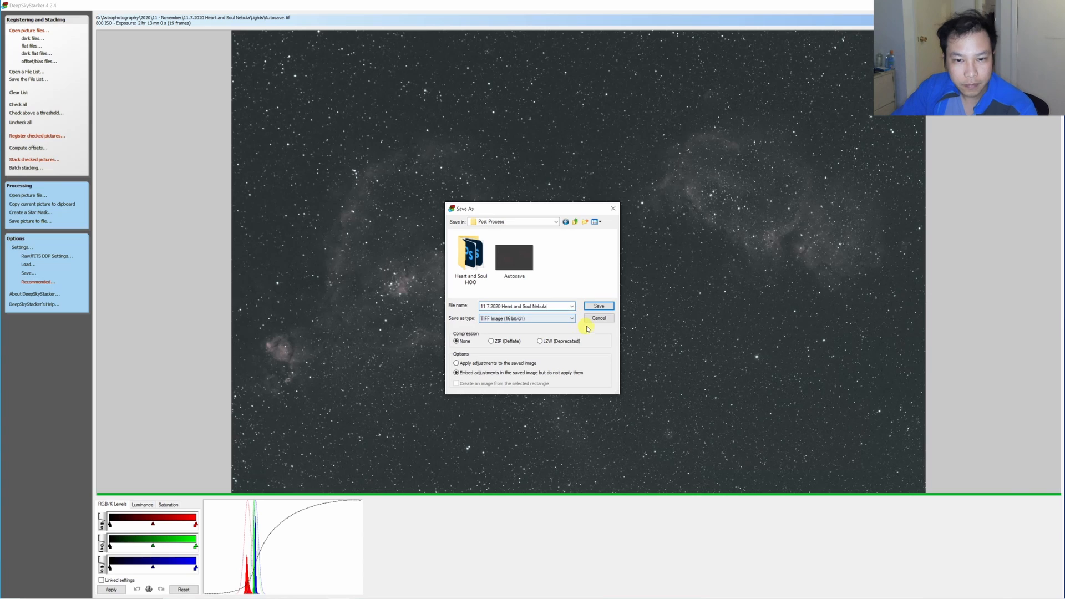
pyautogui.click(547, 319)
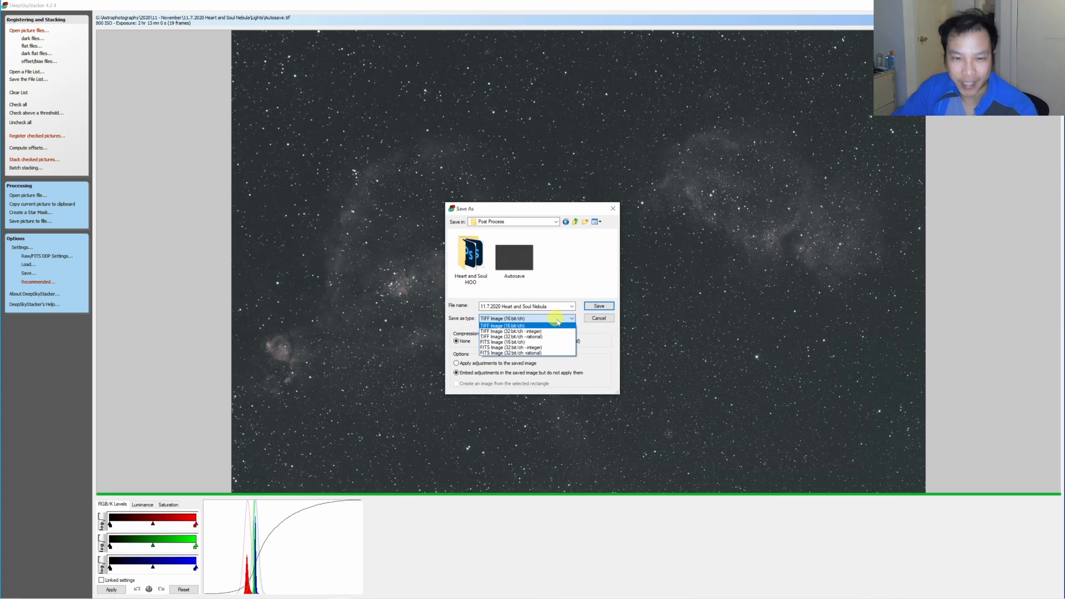
pyautogui.click(606, 338)
pyautogui.click(600, 308)
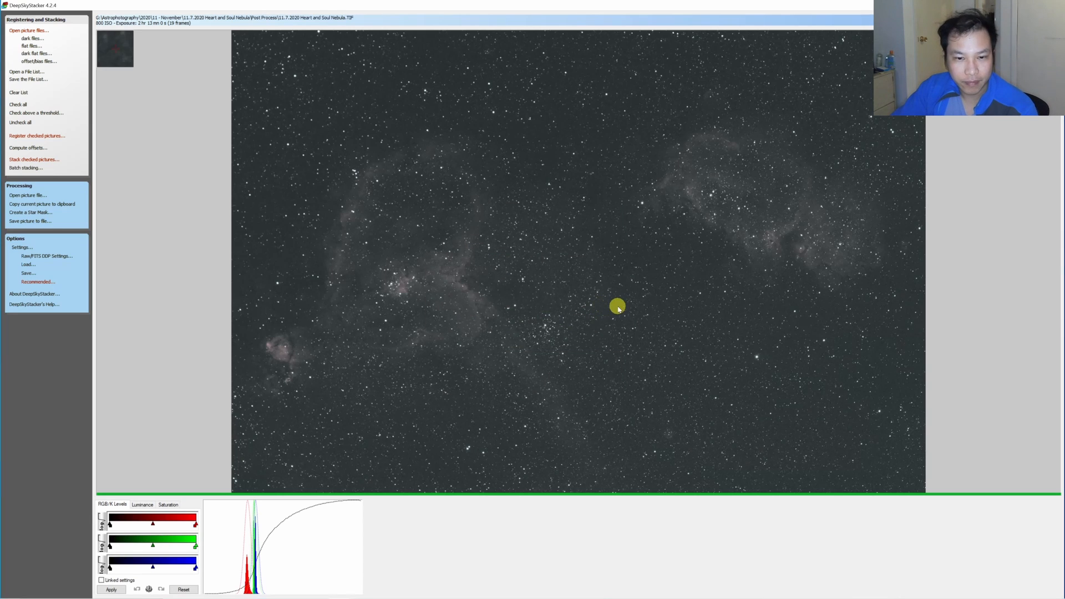
# Switch to File Explorer and open the saved 11.7.2020 Heart and Soul Nebula TIFF from the Post Process folder.
pyautogui.moveTo(285, 588)
pyautogui.click(236, 592)
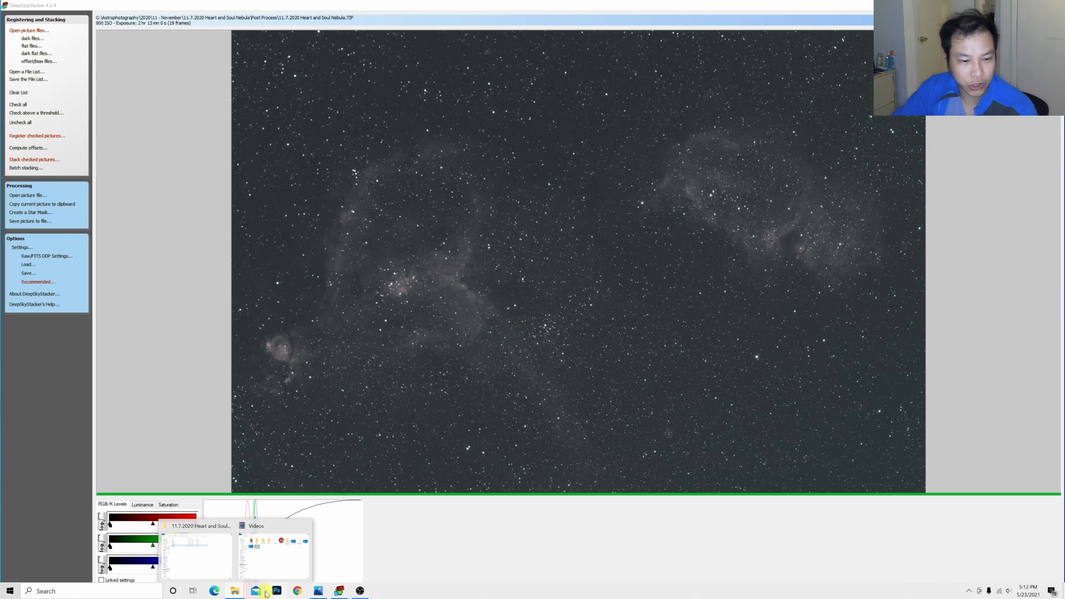
pyautogui.click(219, 549)
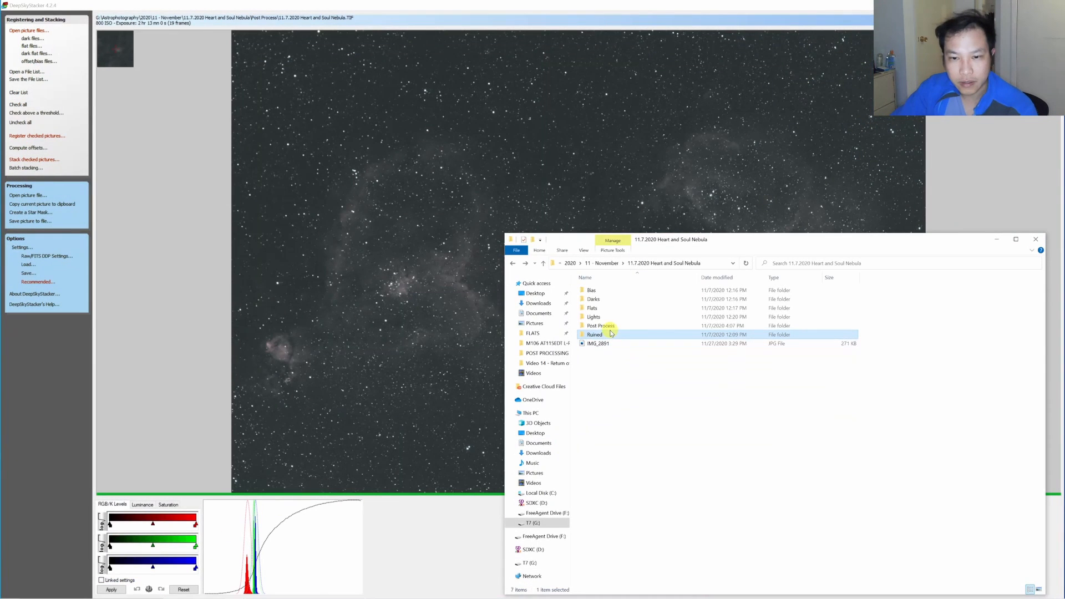
pyautogui.doubleClick(612, 334)
pyautogui.hotkey('alt', 'Left')
pyautogui.doubleClick(620, 327)
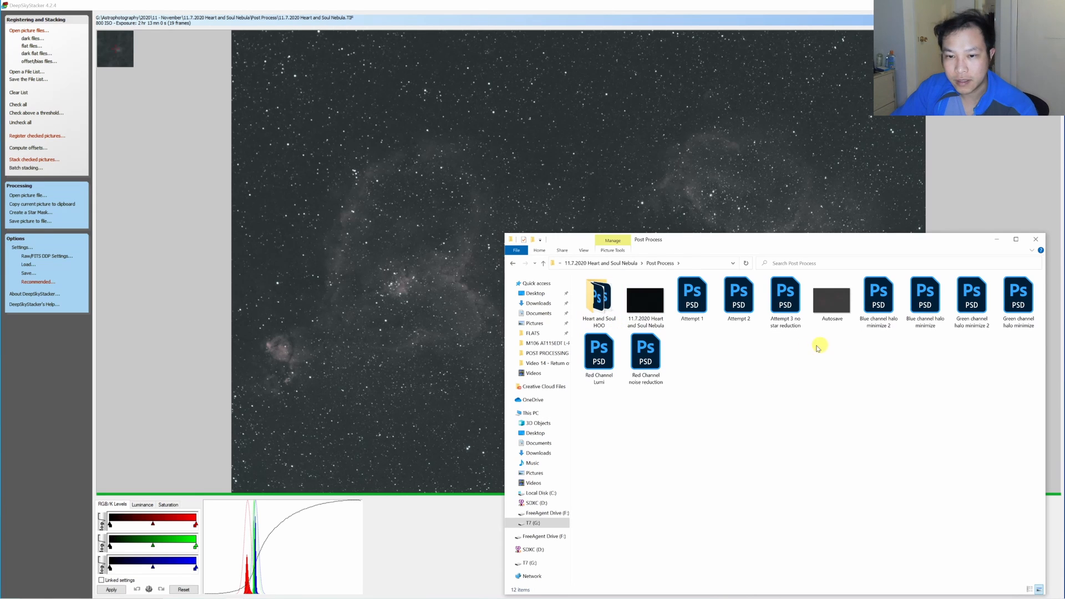
pyautogui.click(646, 304)
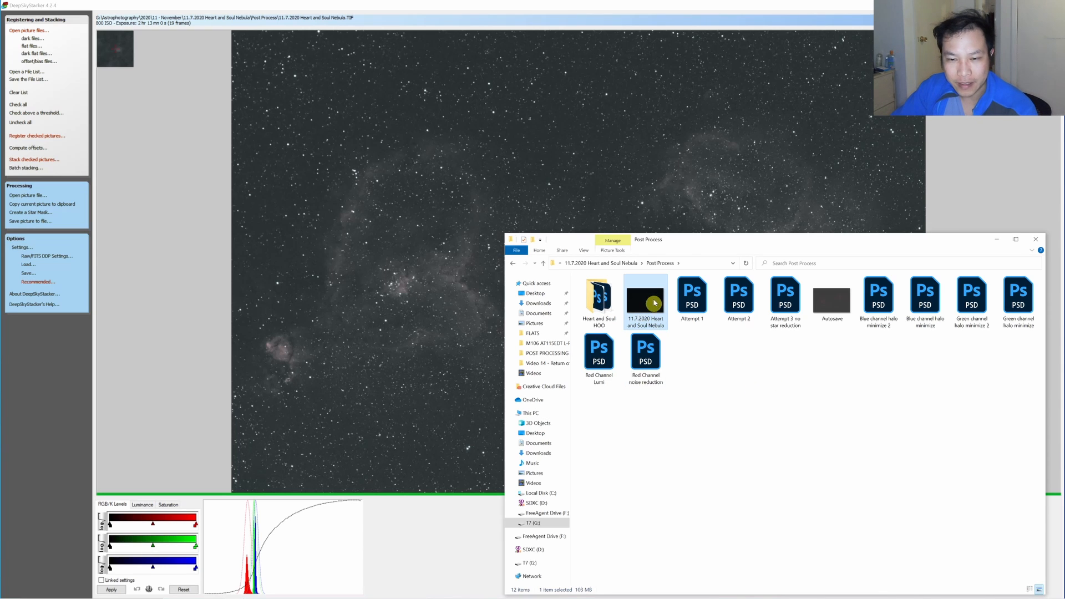
pyautogui.moveTo(646, 311)
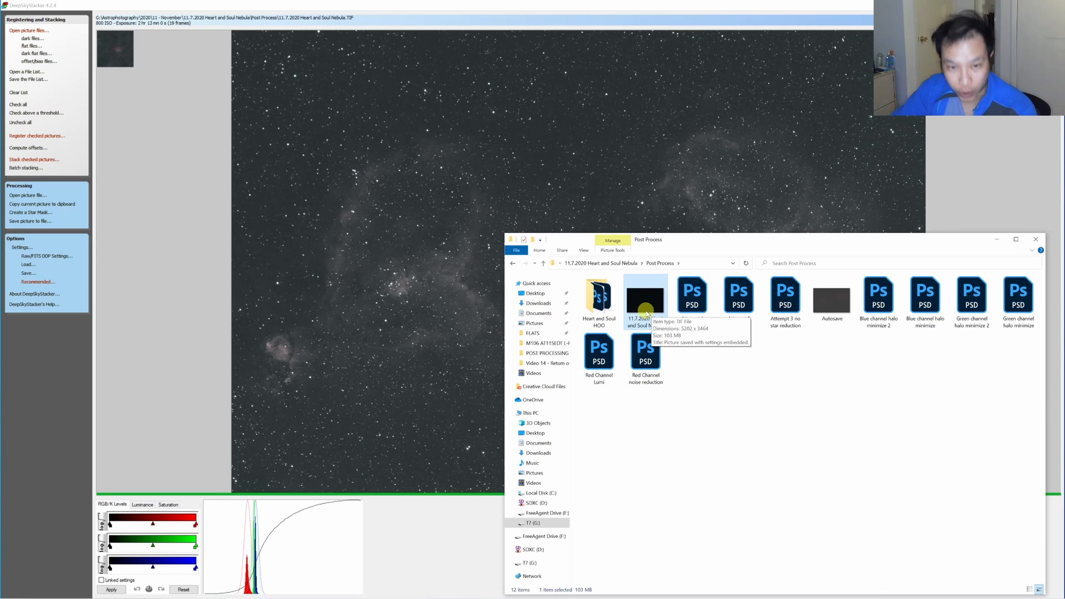
pyautogui.doubleClick(646, 310)
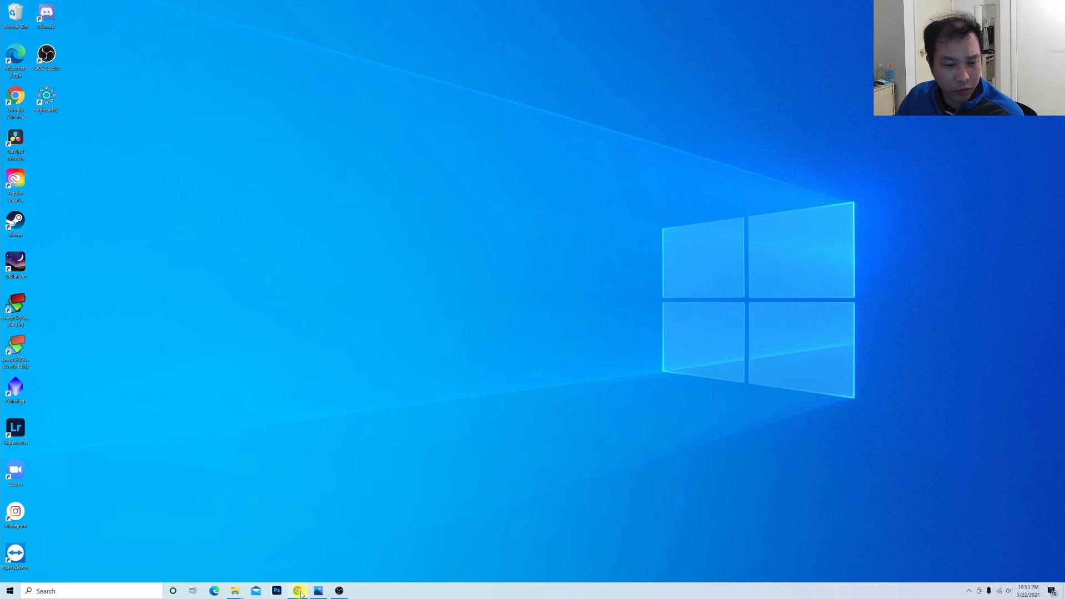
# Switch to Chrome and search Google for "cloudy nights arcsin curve".
pyautogui.click(296, 592)
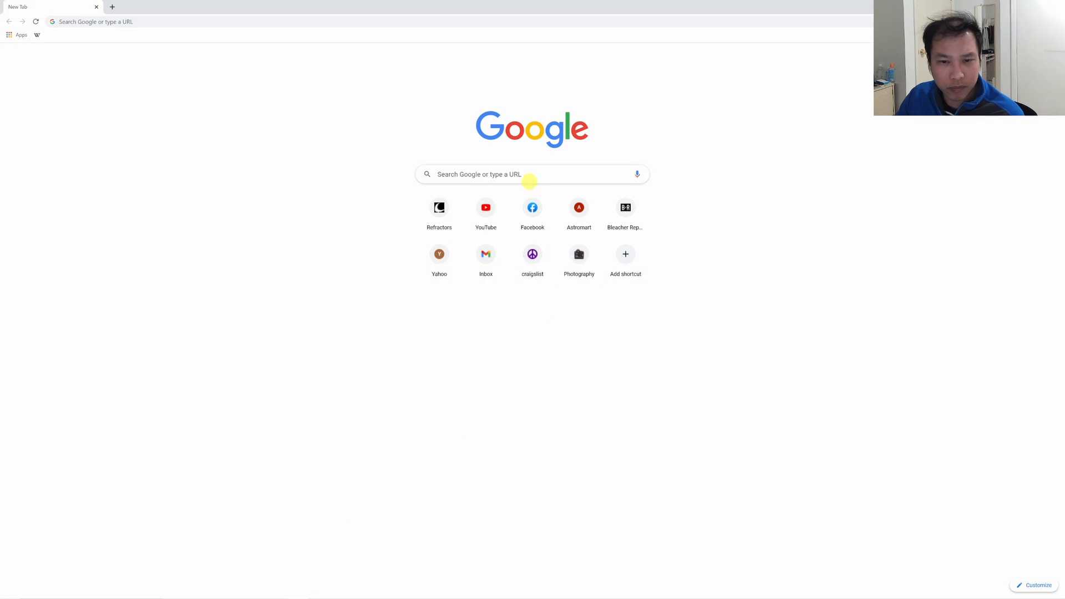
pyautogui.click(529, 177)
pyautogui.write('c')
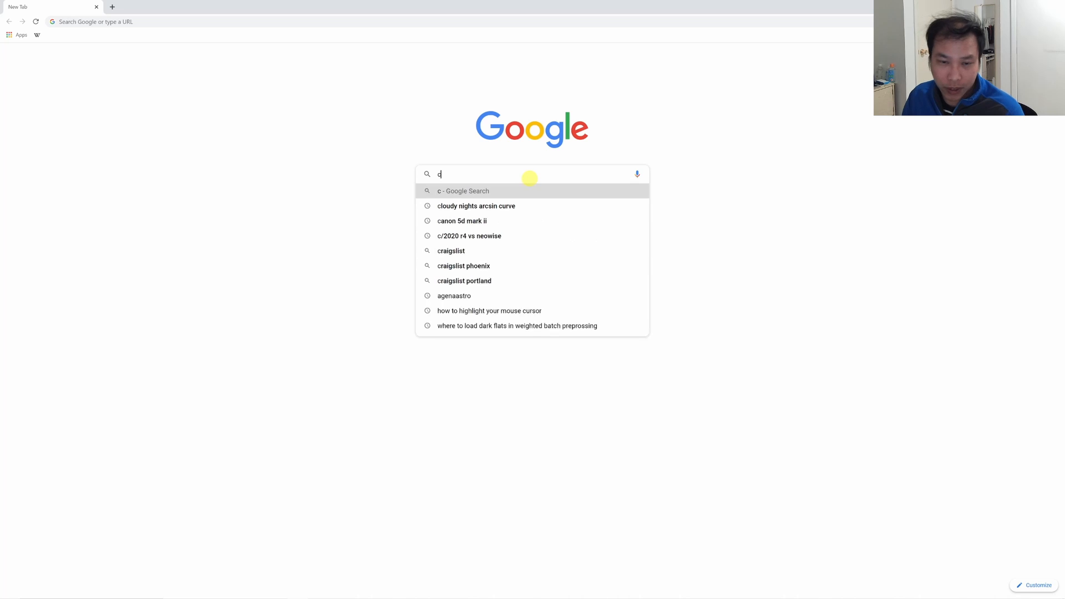
pyautogui.write('loudy night')
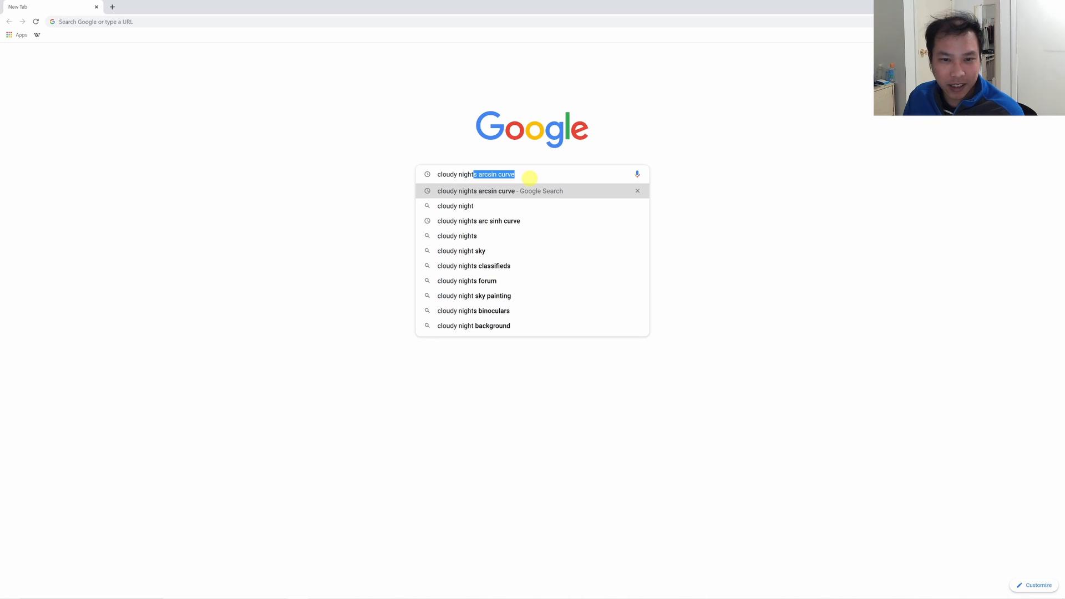
pyautogui.press('Return')
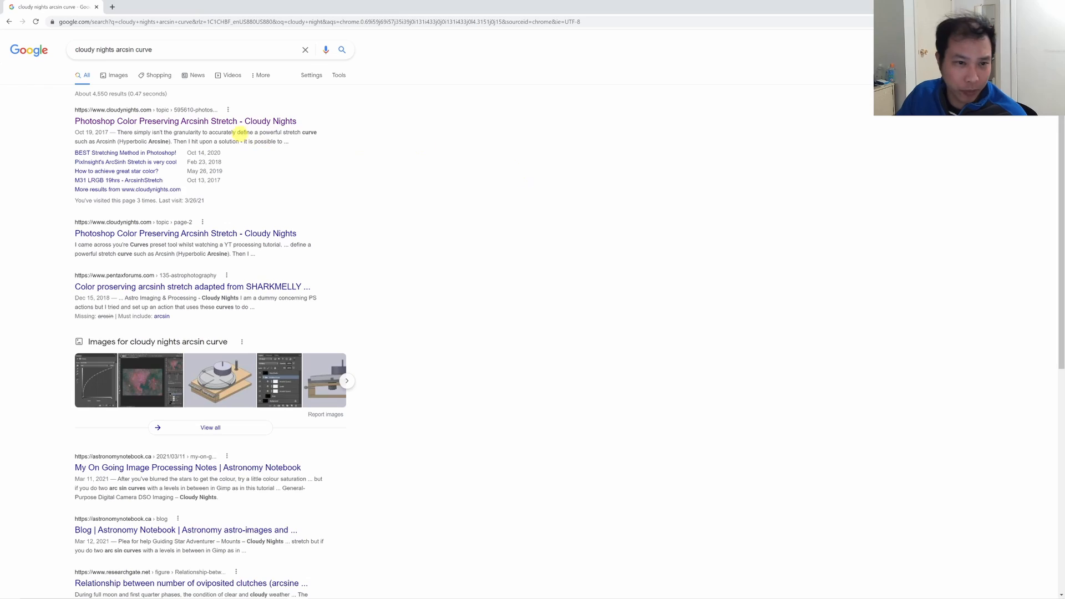
# Open the Cloudy Nights topic "Photoshop Color Preserving Arcsinh Stretch" and locate the PS_ArcsinhCurves.zip attachment in the first post.
pyautogui.click(244, 121)
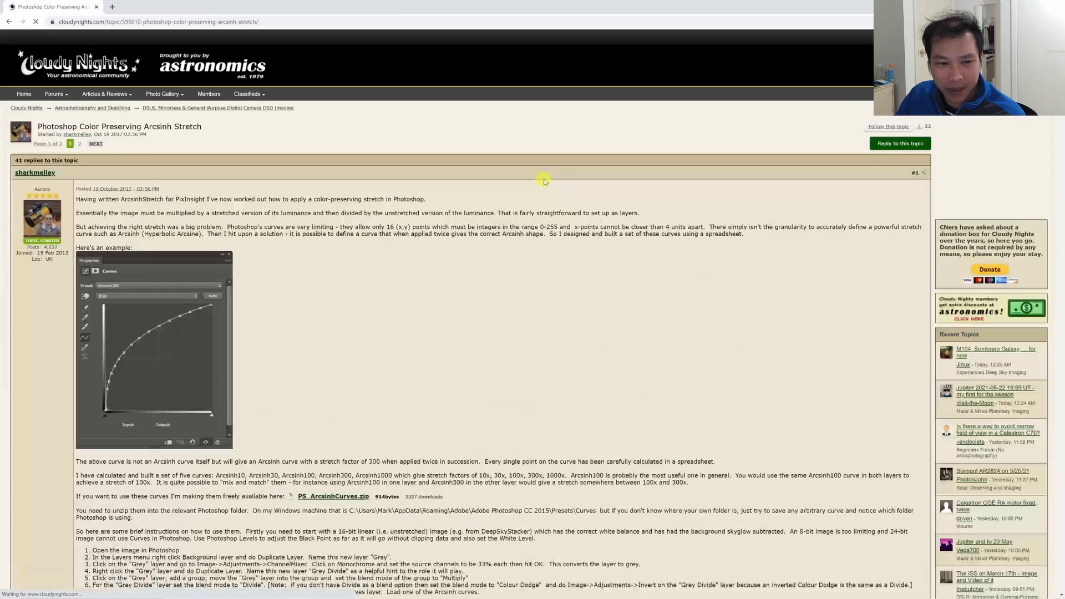
pyautogui.scroll(-2, 620, 367)
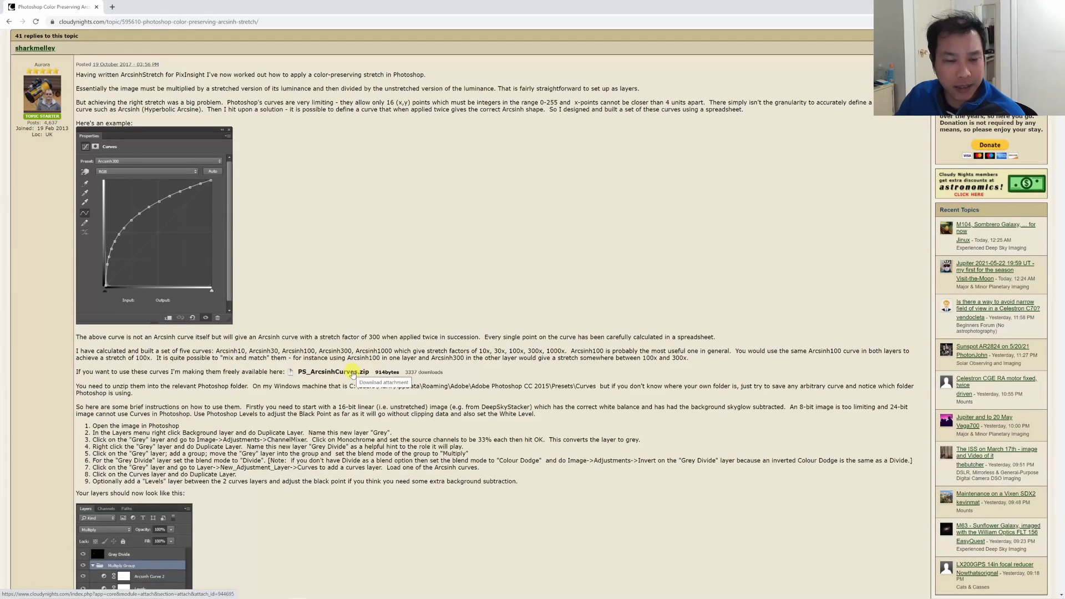
pyautogui.moveTo(366, 597)
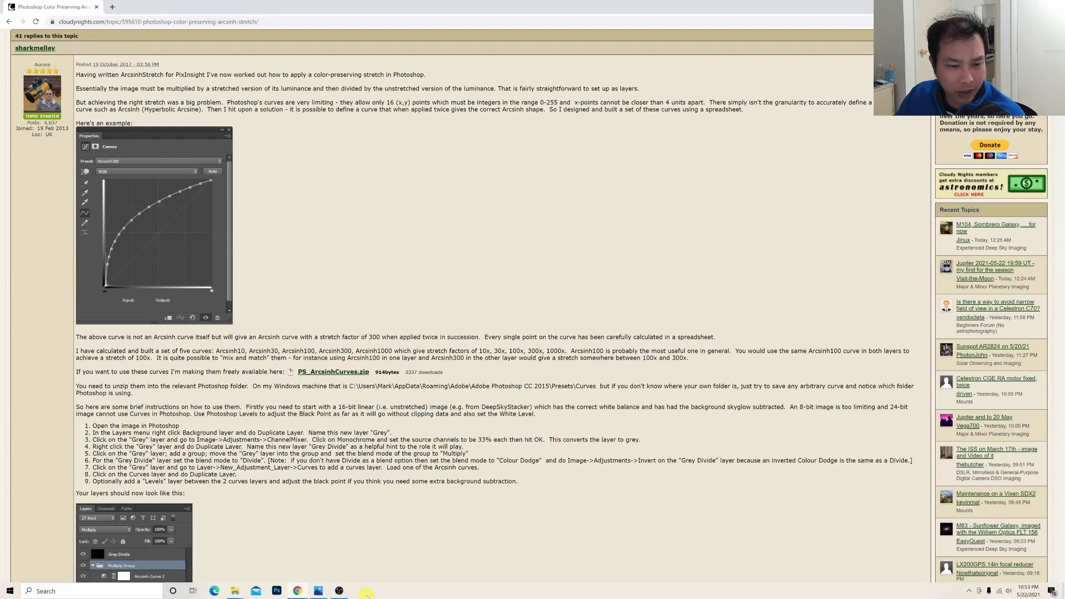
# Switch to the Softwares folder in File Explorer and open the PS_ArcsinhCurves archive to view its curve files.
pyautogui.click(235, 592)
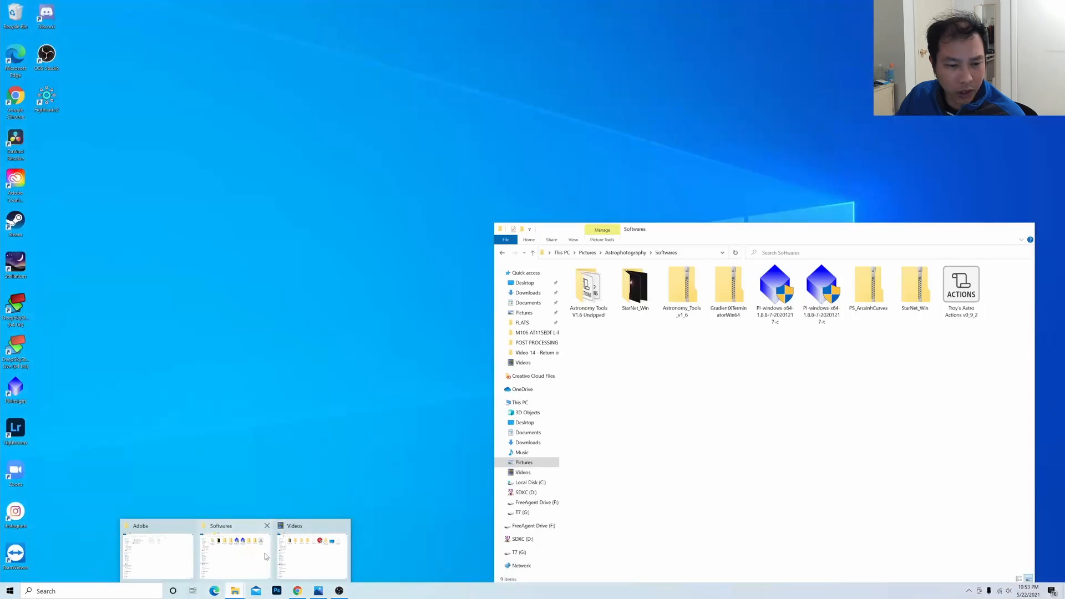
pyautogui.click(261, 554)
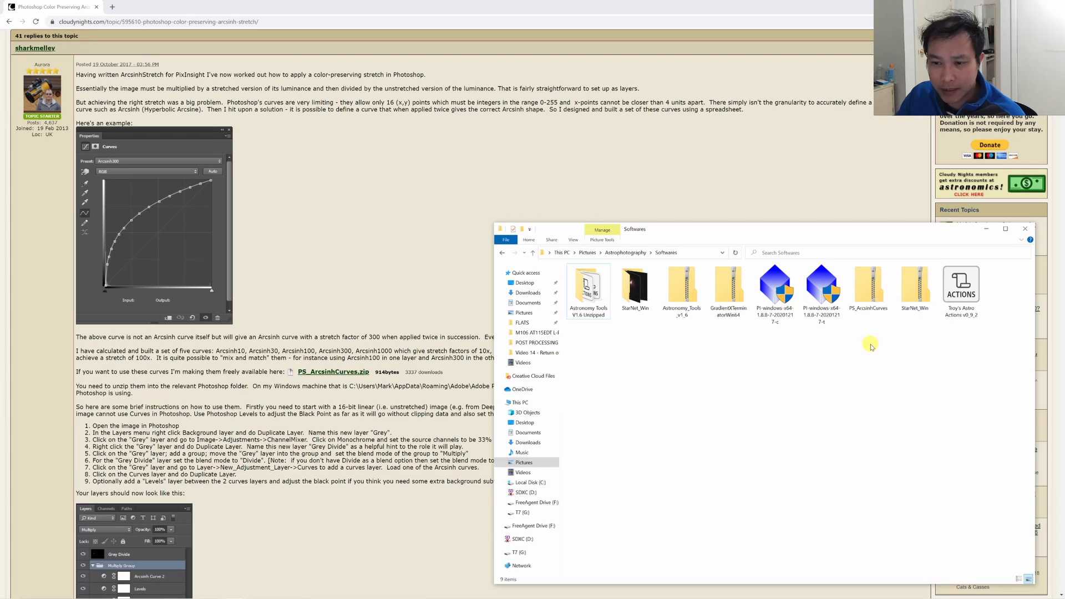
pyautogui.doubleClick(870, 296)
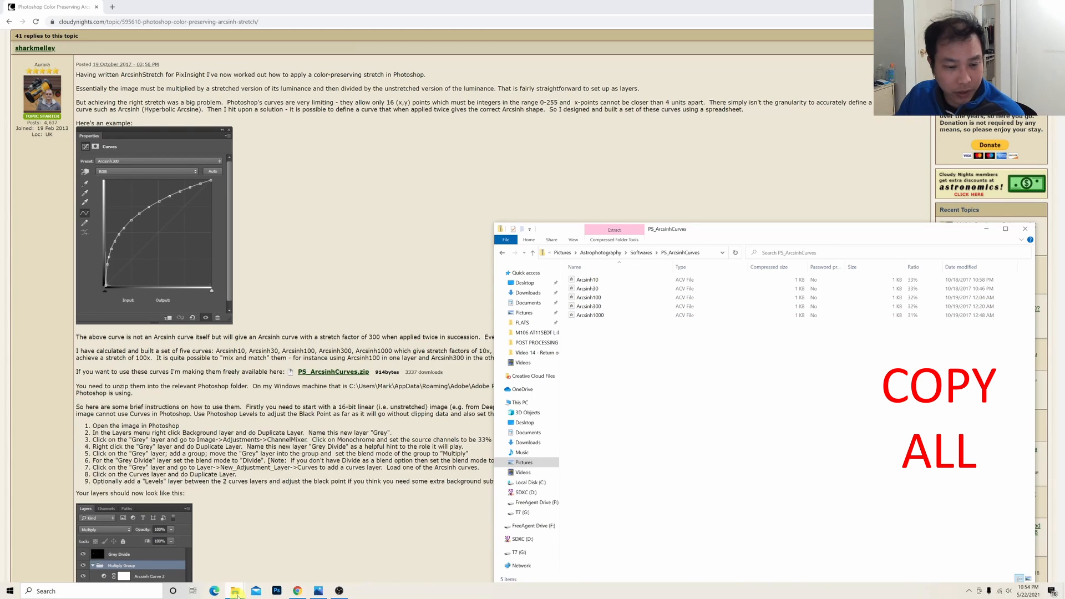
# In the File Explorer window showing the Adobe folder, open Adobe Photoshop 2021, its Presets folder and the Curves folder inside.
pyautogui.click(236, 592)
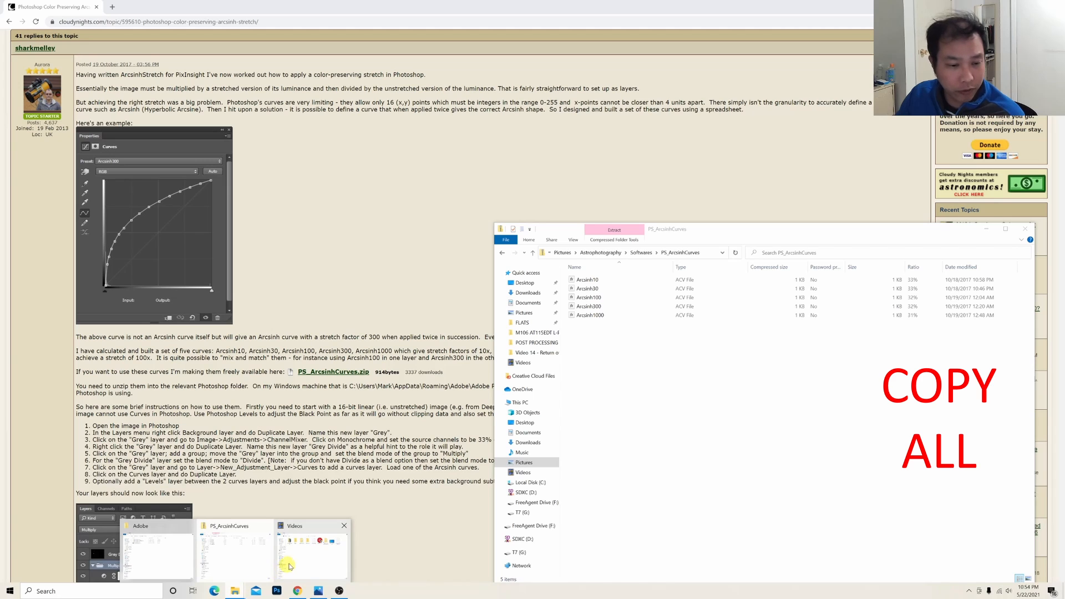
pyautogui.click(183, 559)
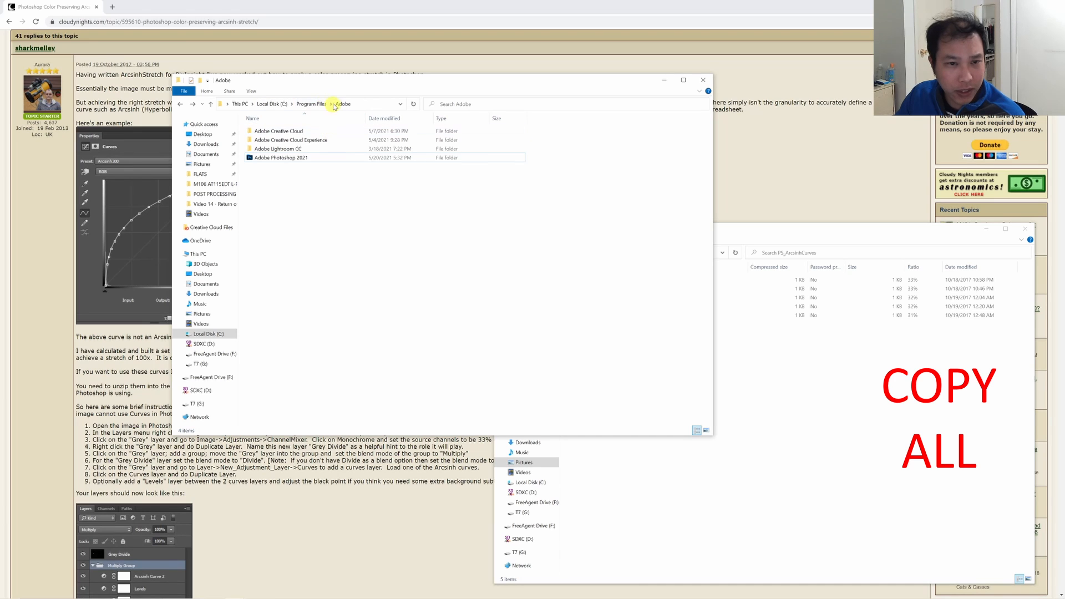
pyautogui.click(322, 159)
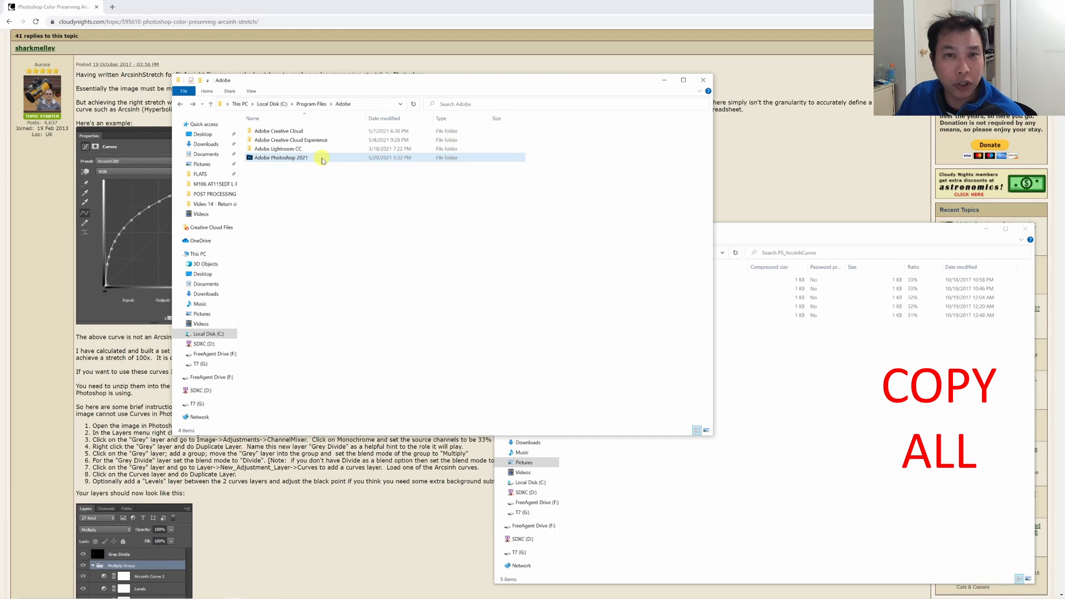
pyautogui.doubleClick(323, 160)
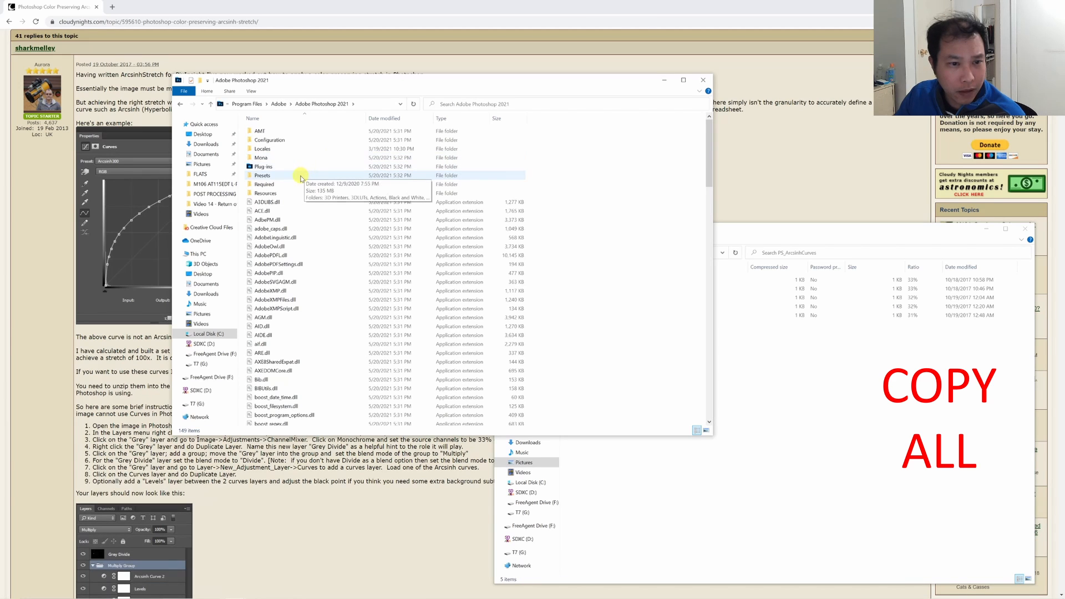
pyautogui.doubleClick(300, 177)
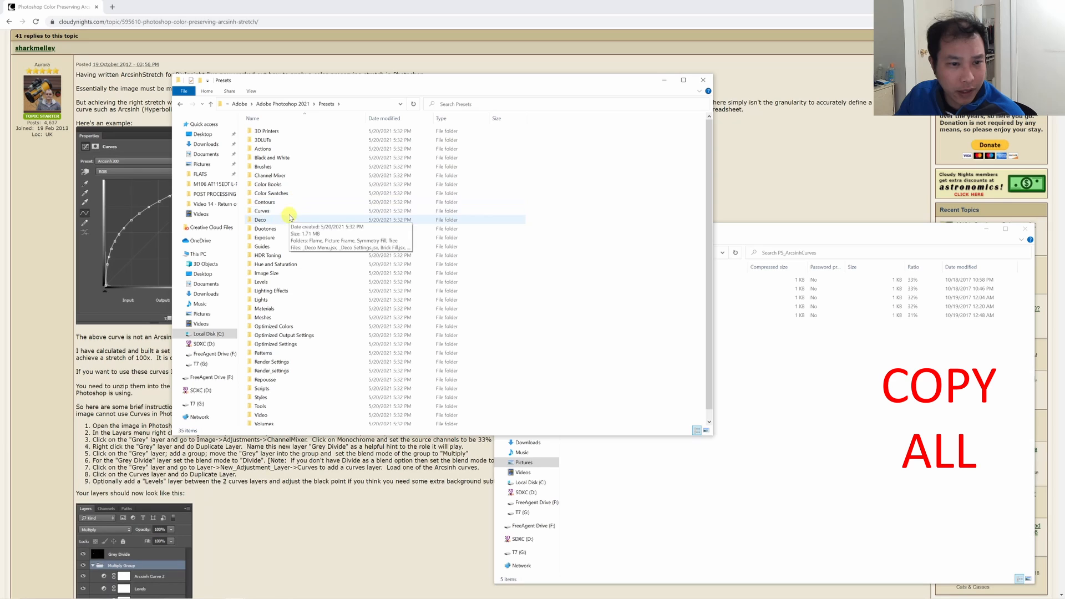
pyautogui.doubleClick(289, 213)
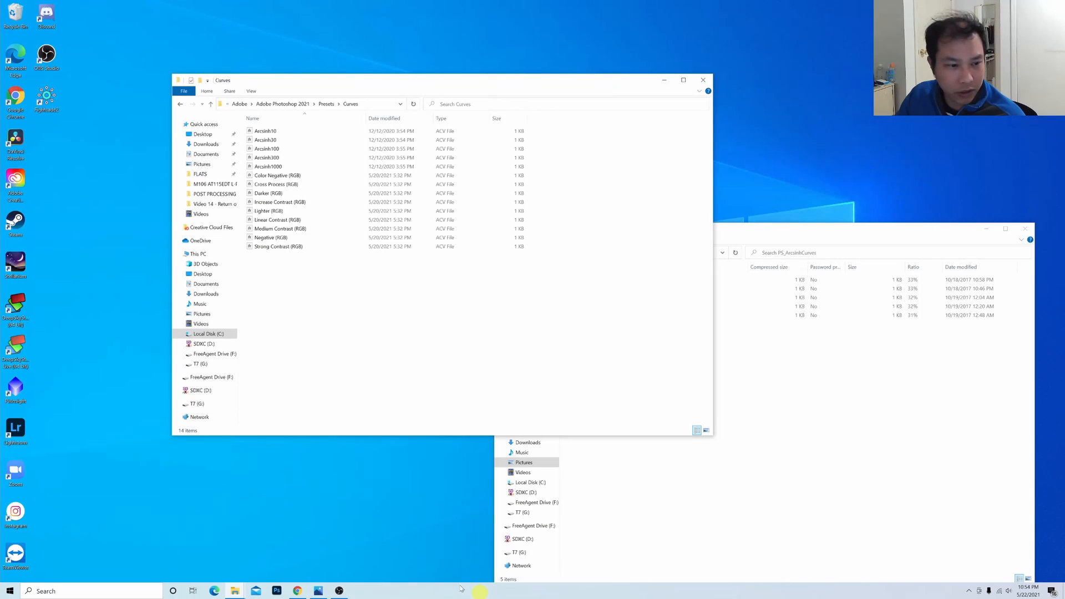
# Switch to Photoshop, dismiss the What's new window and open the Autosave image from the Post Process folder.
pyautogui.click(277, 591)
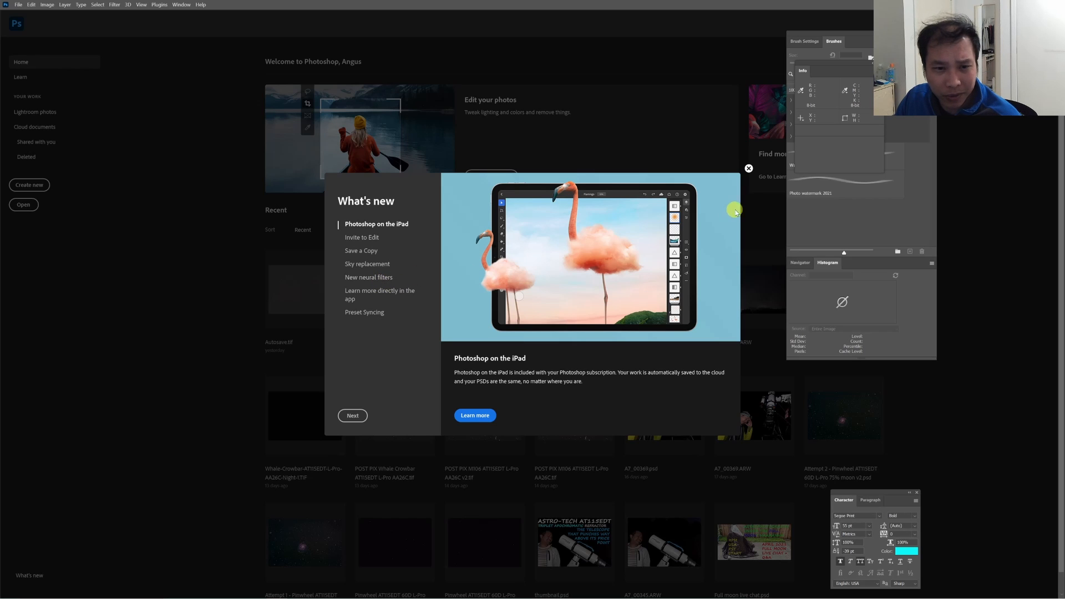
pyautogui.click(748, 169)
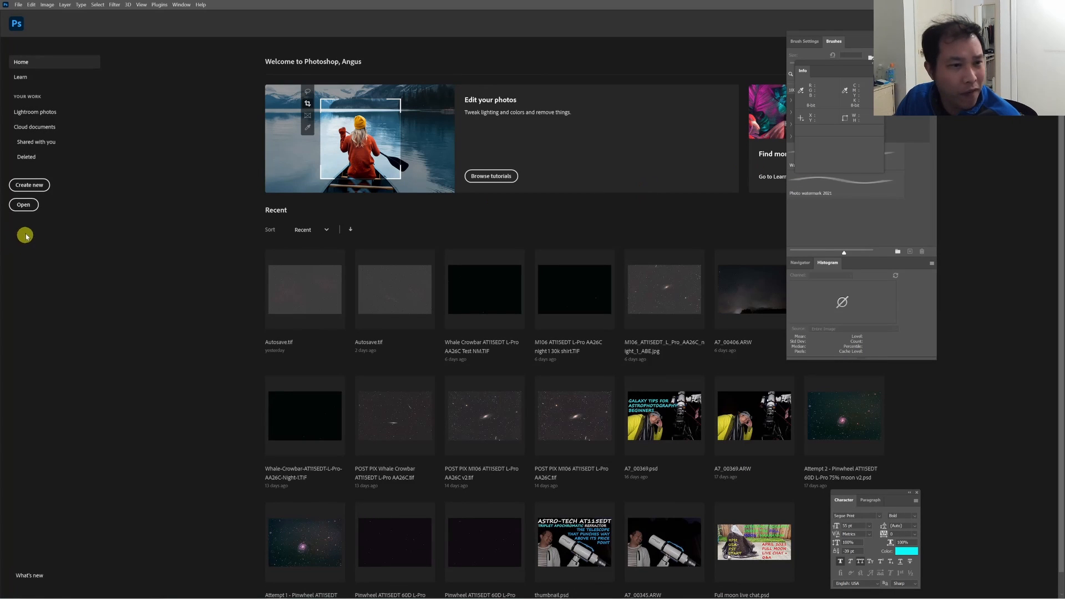
pyautogui.click(22, 205)
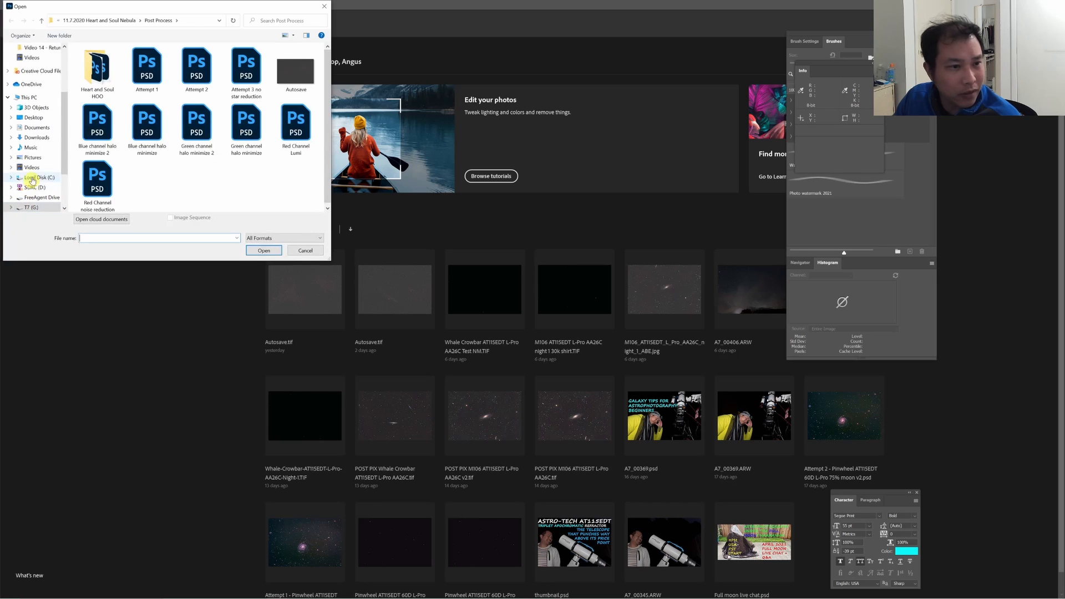
pyautogui.doubleClick(294, 72)
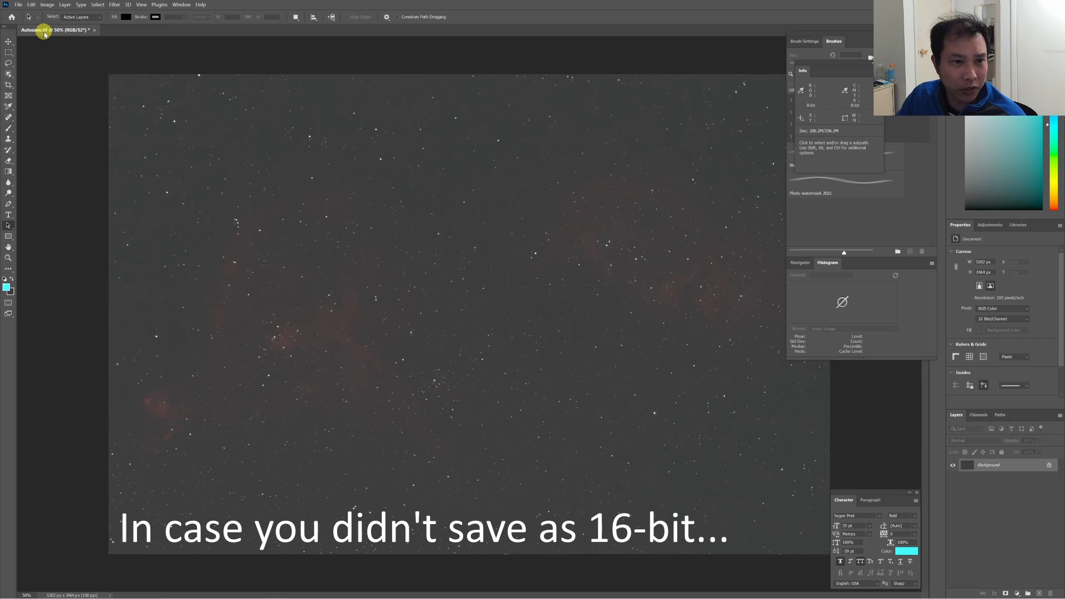
# Convert the image to 16 Bits/Channel, using the Exposure and Gamma method for HDR Toning.
pyautogui.click(52, 6)
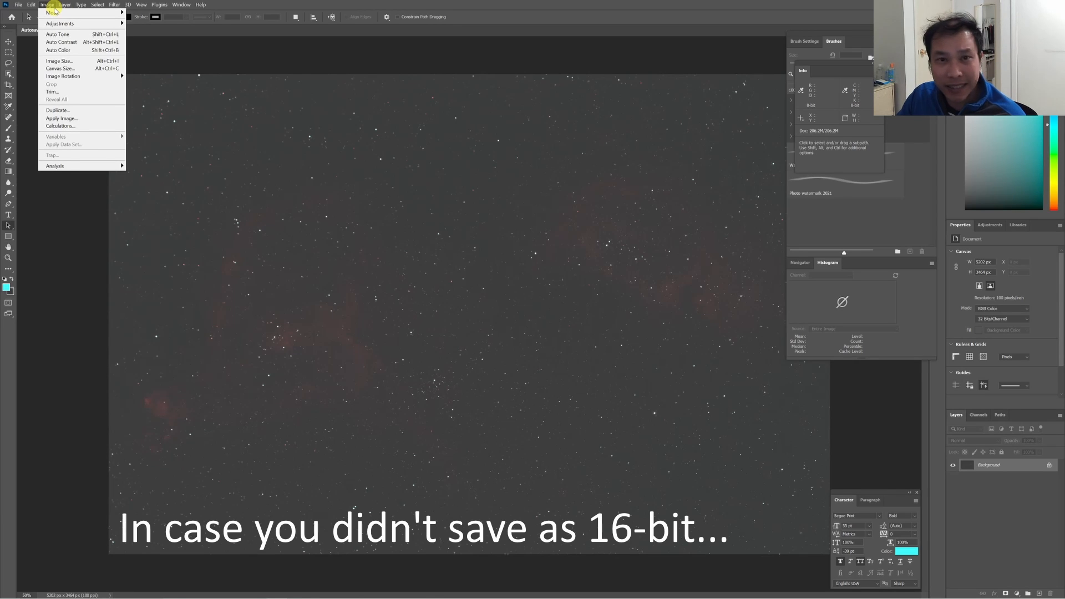
pyautogui.moveTo(61, 13)
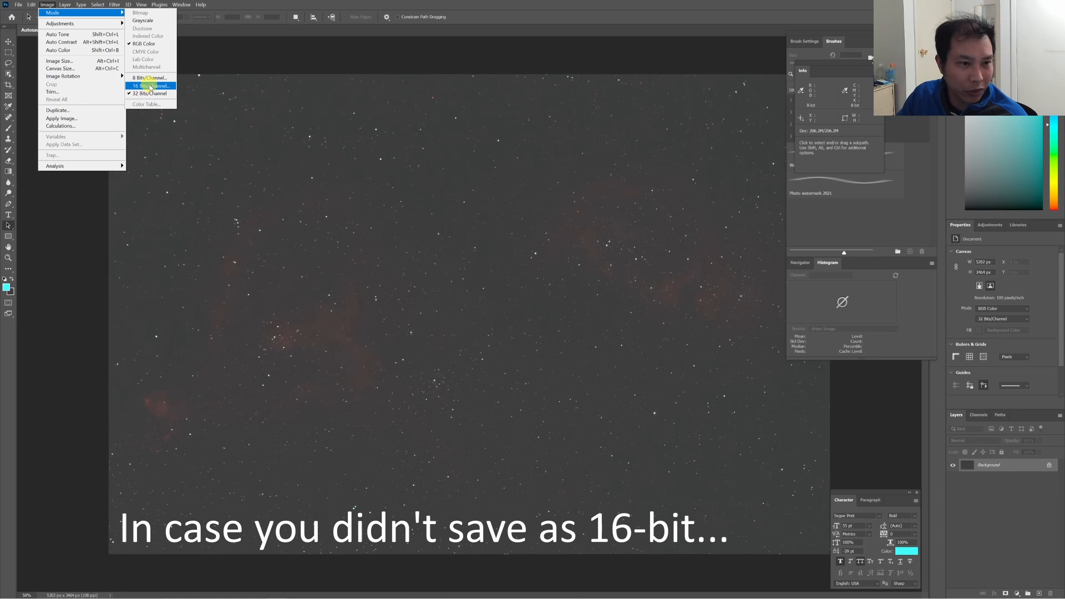
pyautogui.click(63, 5)
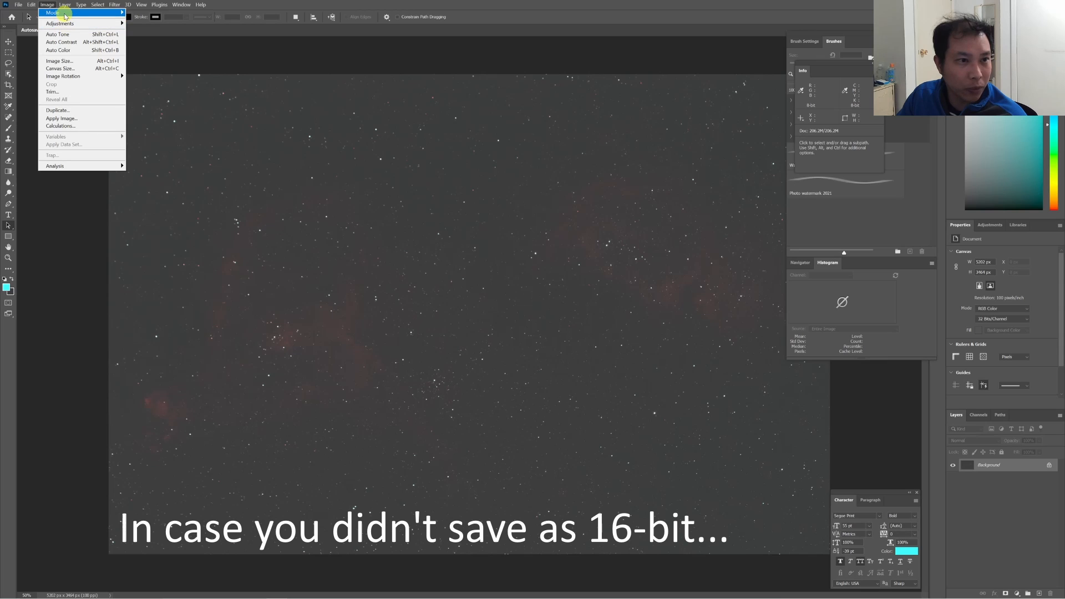
pyautogui.moveTo(78, 15)
pyautogui.click(150, 86)
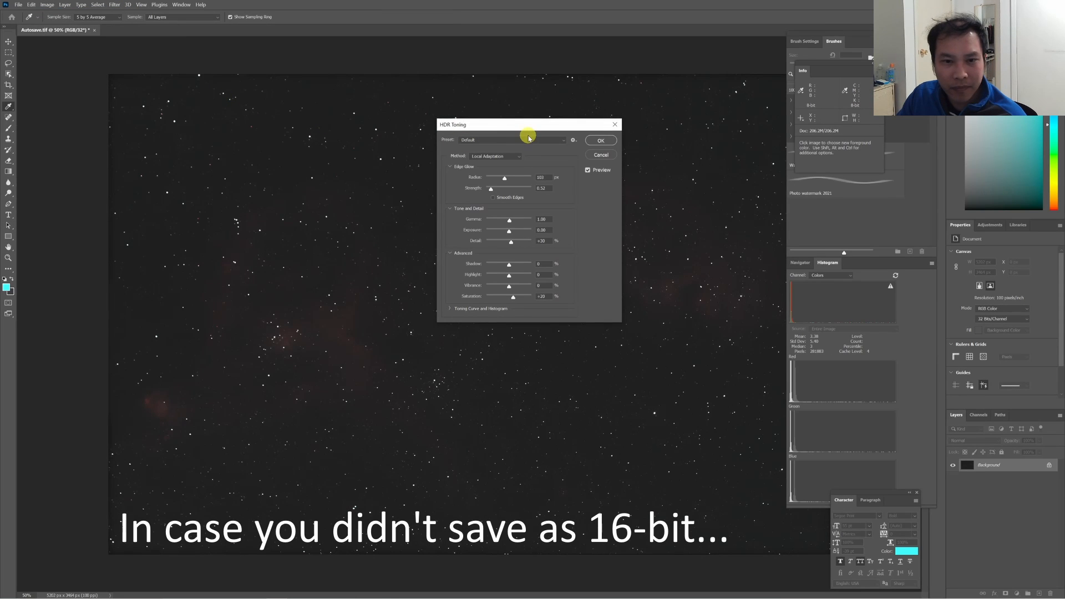
pyautogui.click(511, 159)
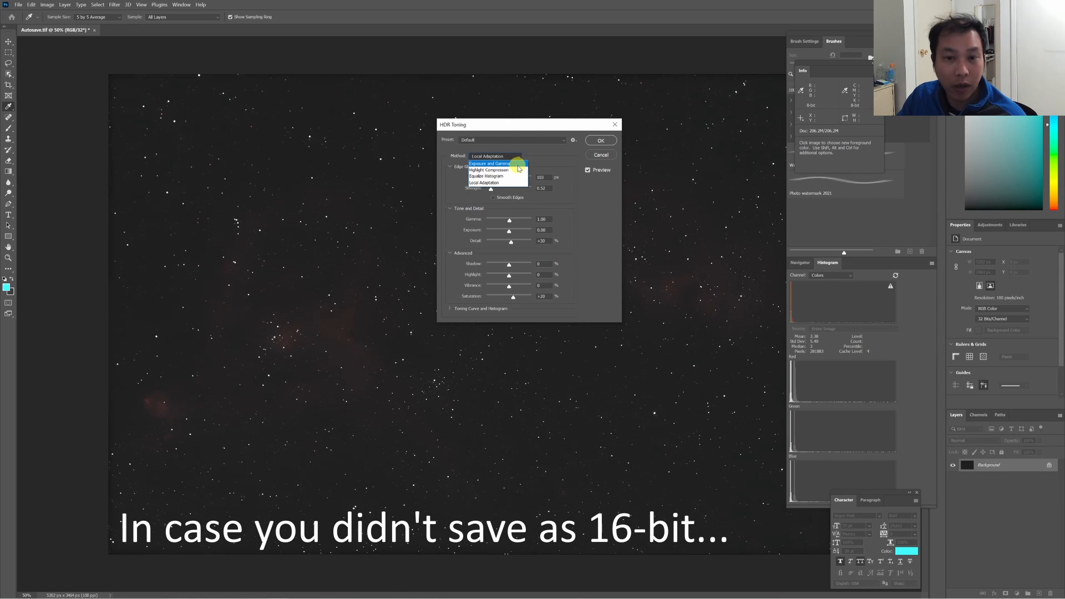
pyautogui.click(519, 164)
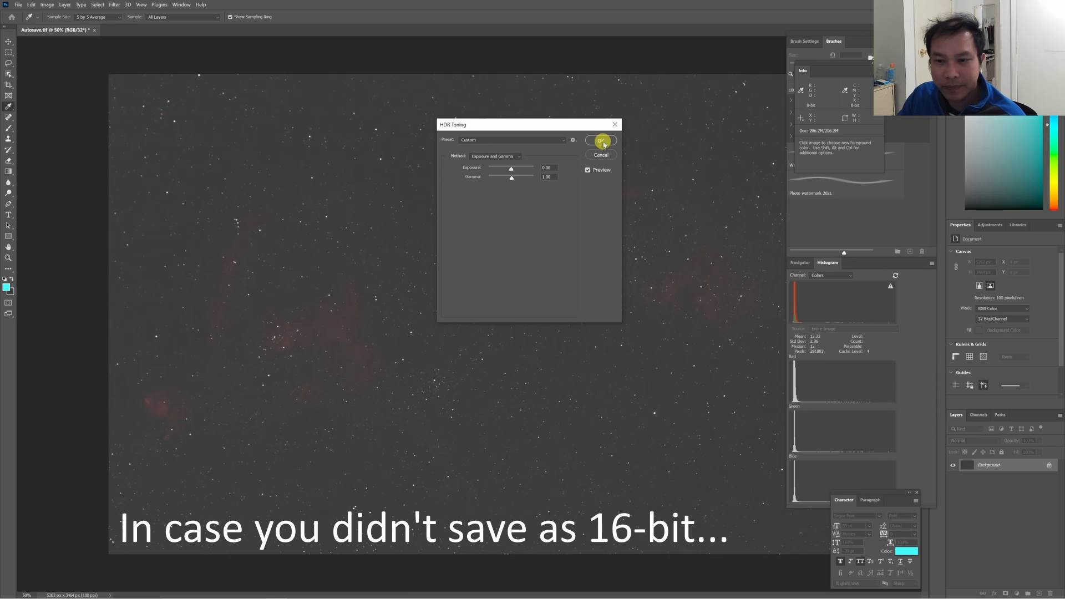
pyautogui.click(602, 142)
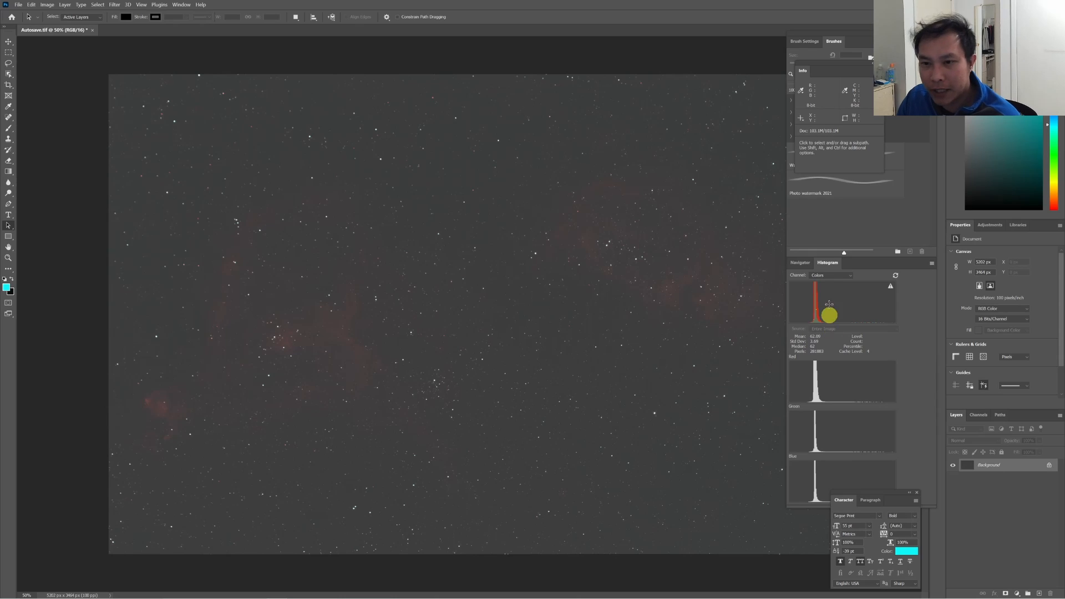
# Move the Info panel lower, clear of the webcam area, and duplicate the Background layer.
pyautogui.moveTo(836, 66); pyautogui.dragTo(836, 136)
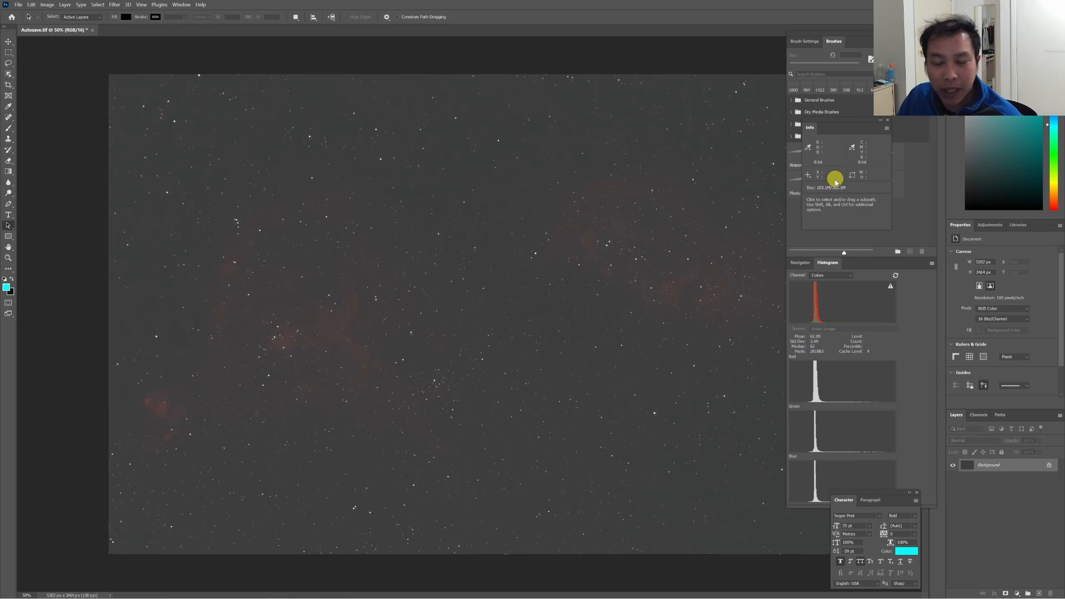
pyautogui.click(47, 5)
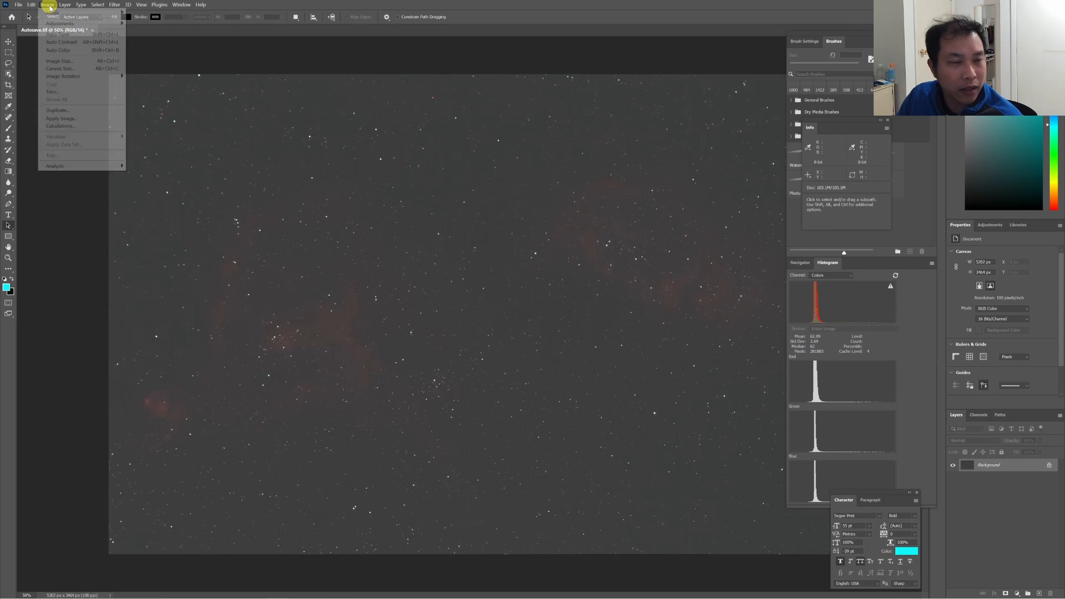
pyautogui.moveTo(57, 25)
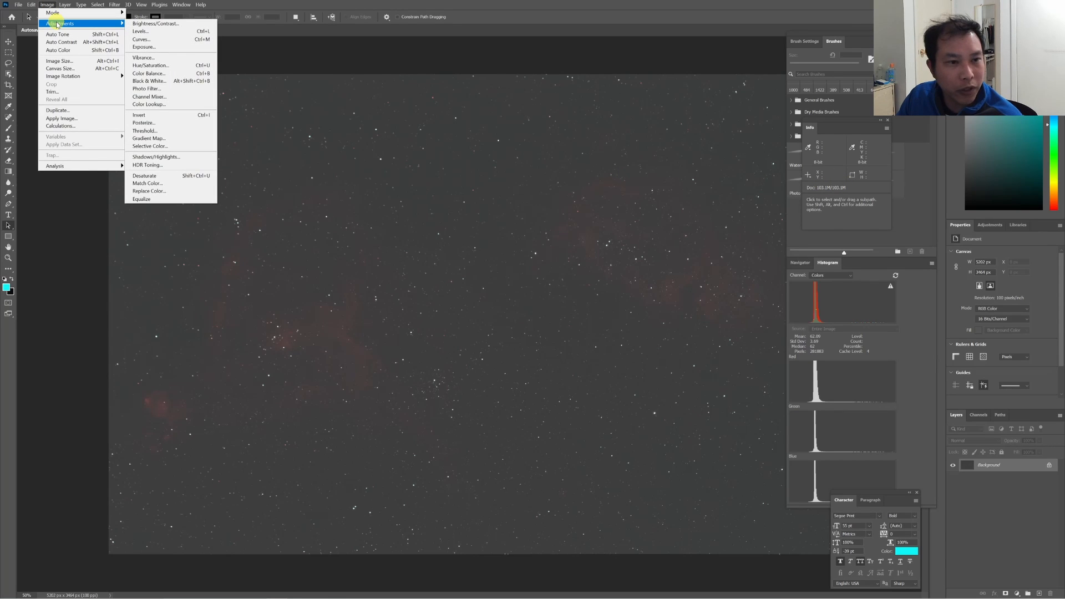
pyautogui.click(286, 5)
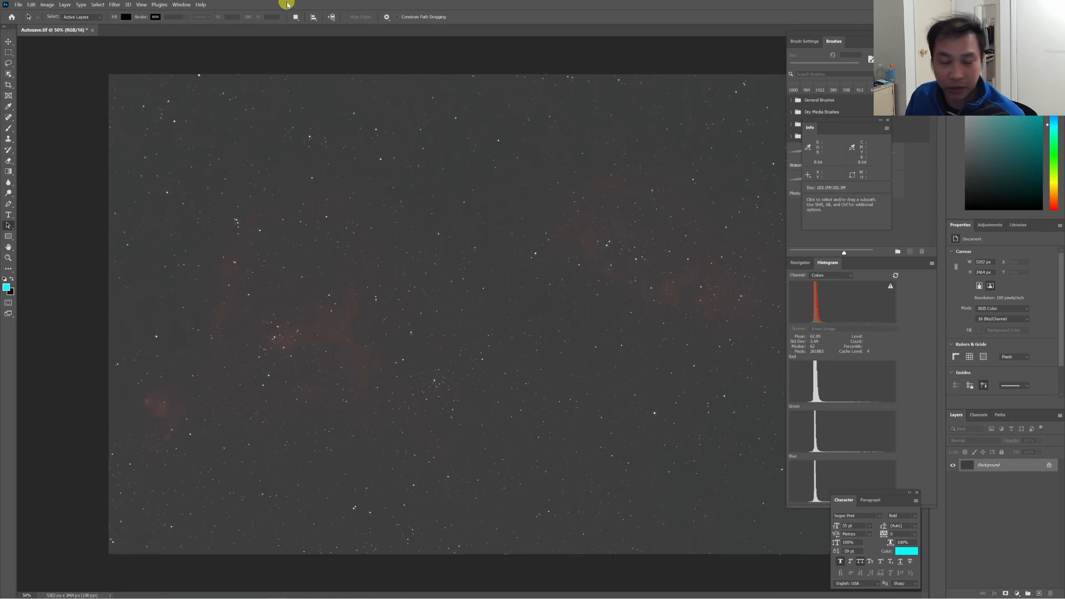
pyautogui.hotkey('ctrl', 'j')
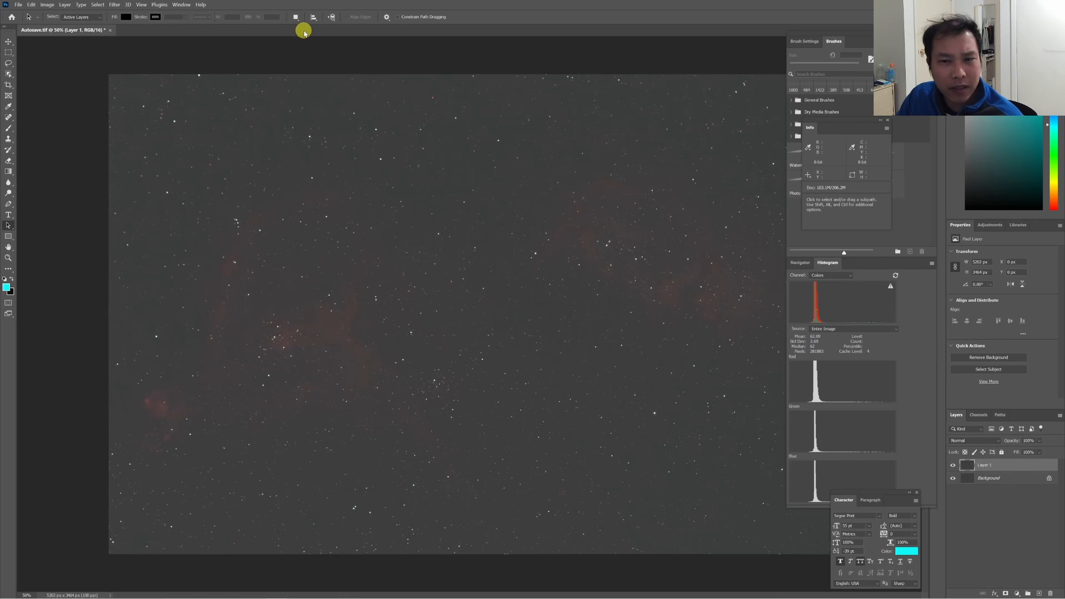
# Apply a Threshold of level 67 to the duplicated layer and toggle its visibility to compare it with the original.
pyautogui.click(48, 5)
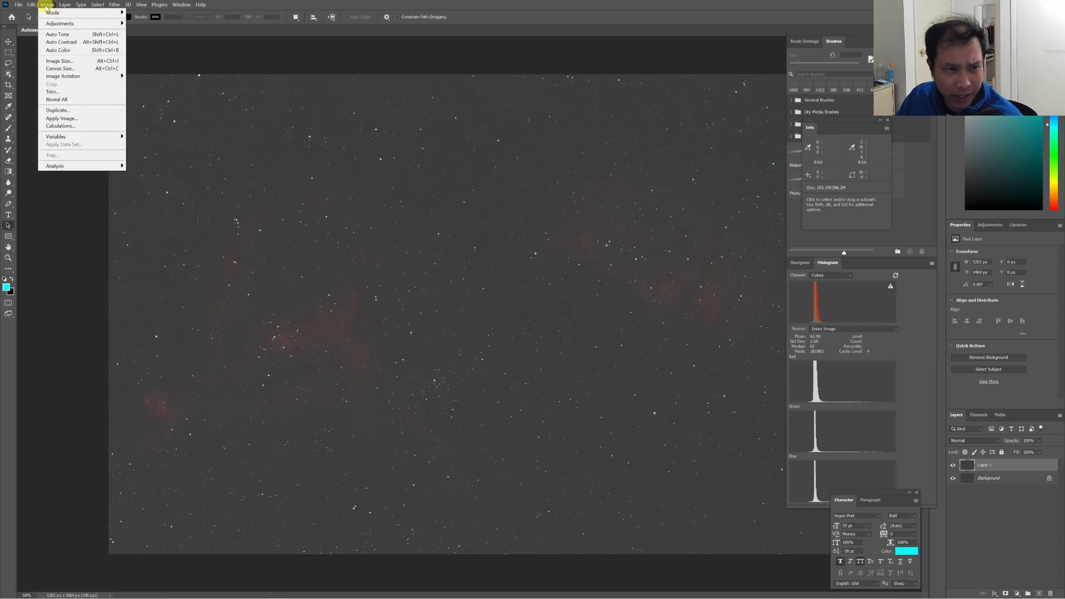
pyautogui.moveTo(60, 25)
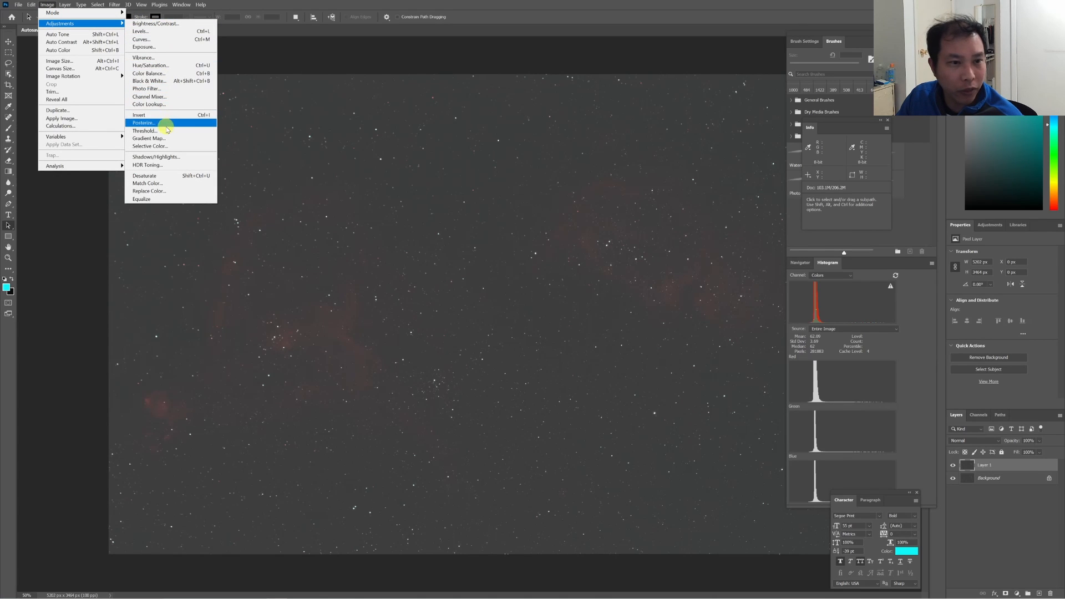
pyautogui.click(166, 131)
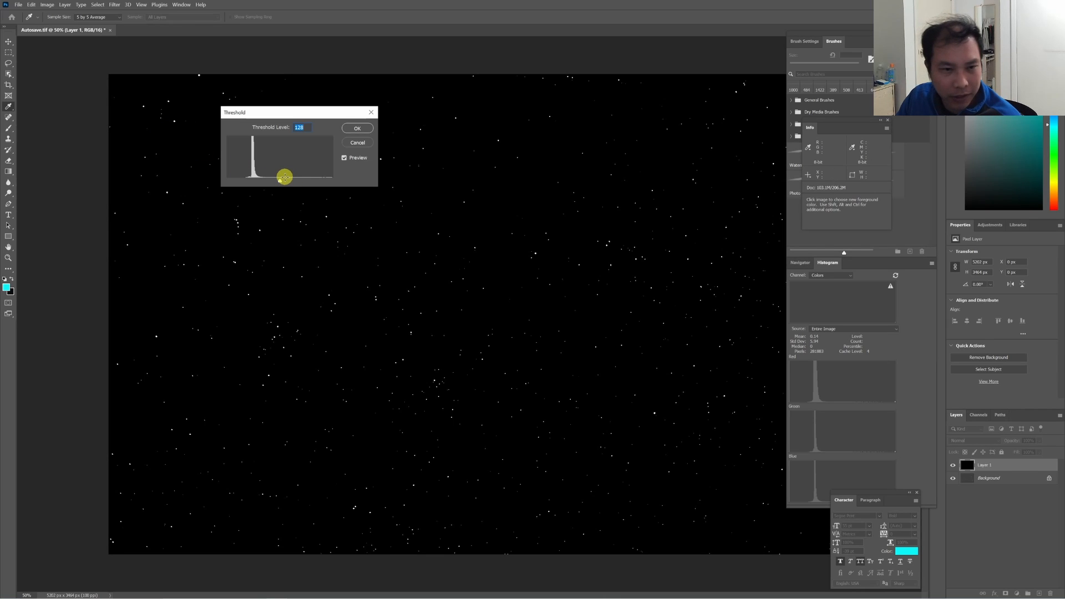
pyautogui.moveTo(284, 177); pyautogui.dragTo(254, 181)
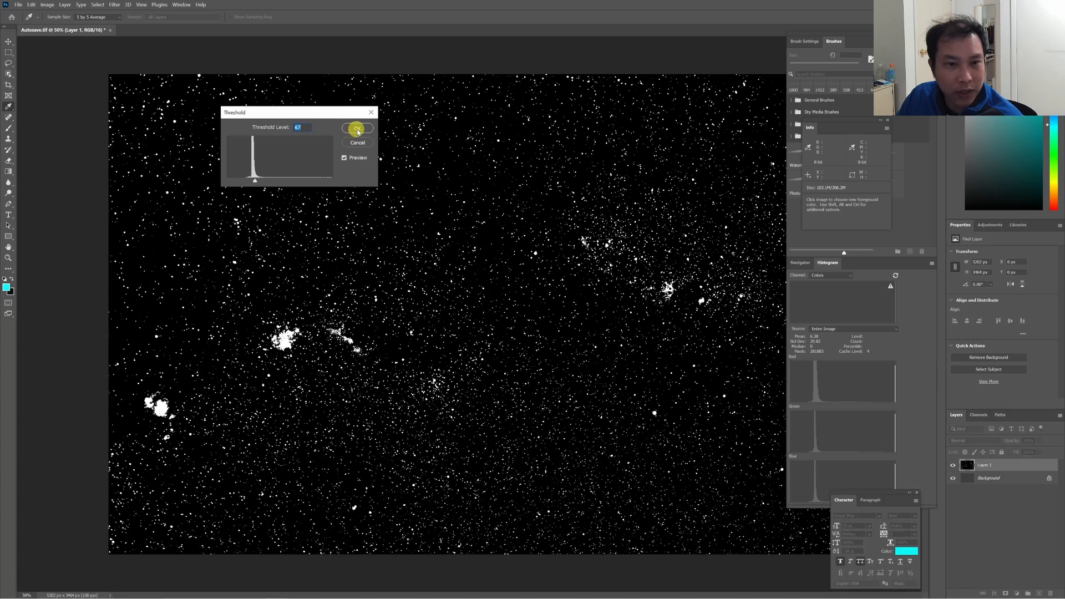
pyautogui.click(357, 129)
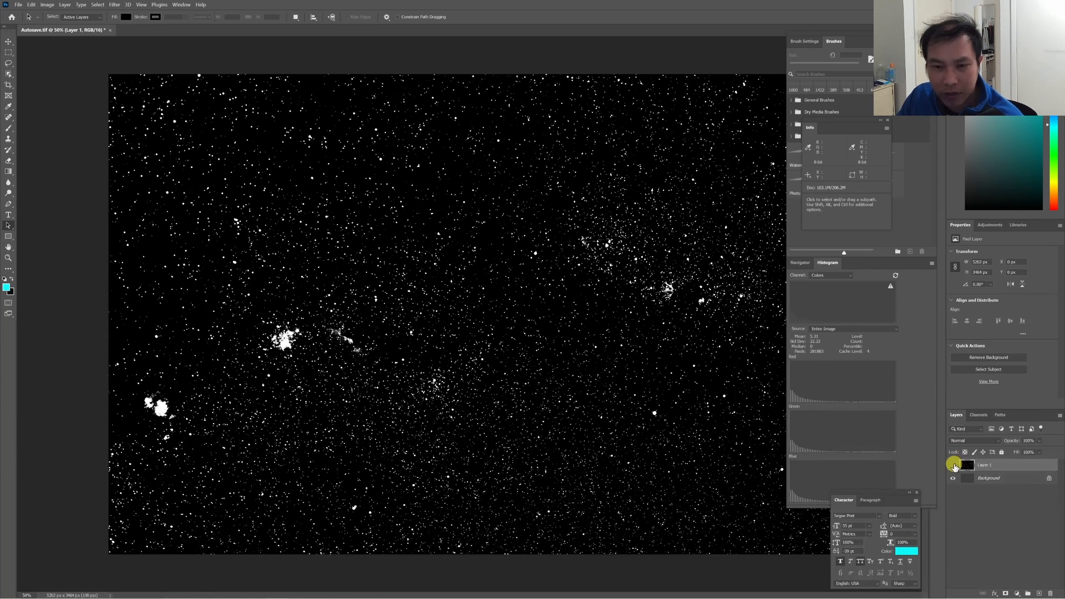
pyautogui.click(954, 465)
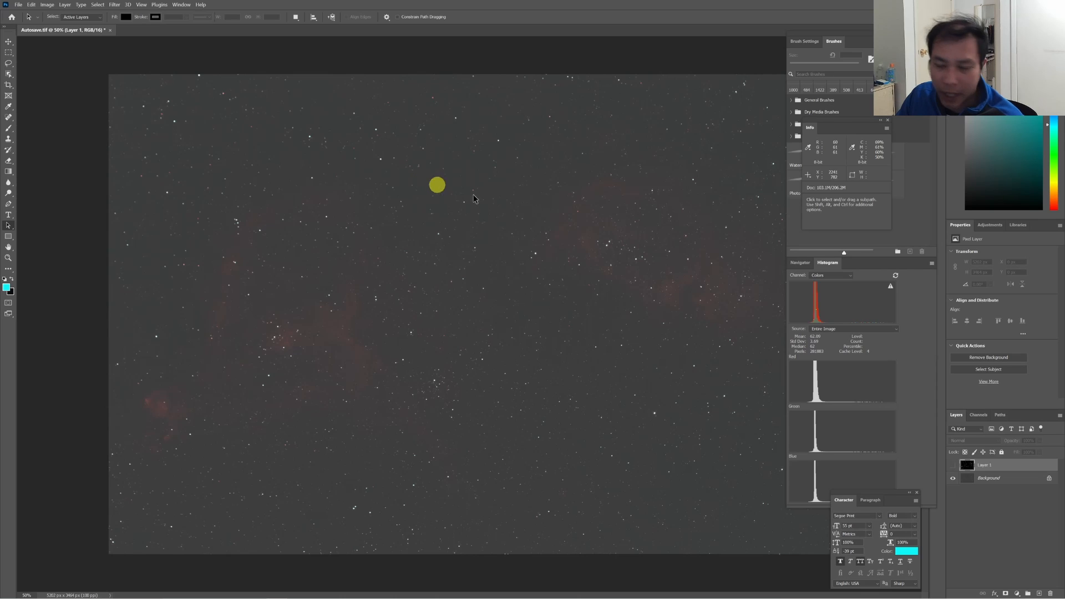
pyautogui.click(952, 466)
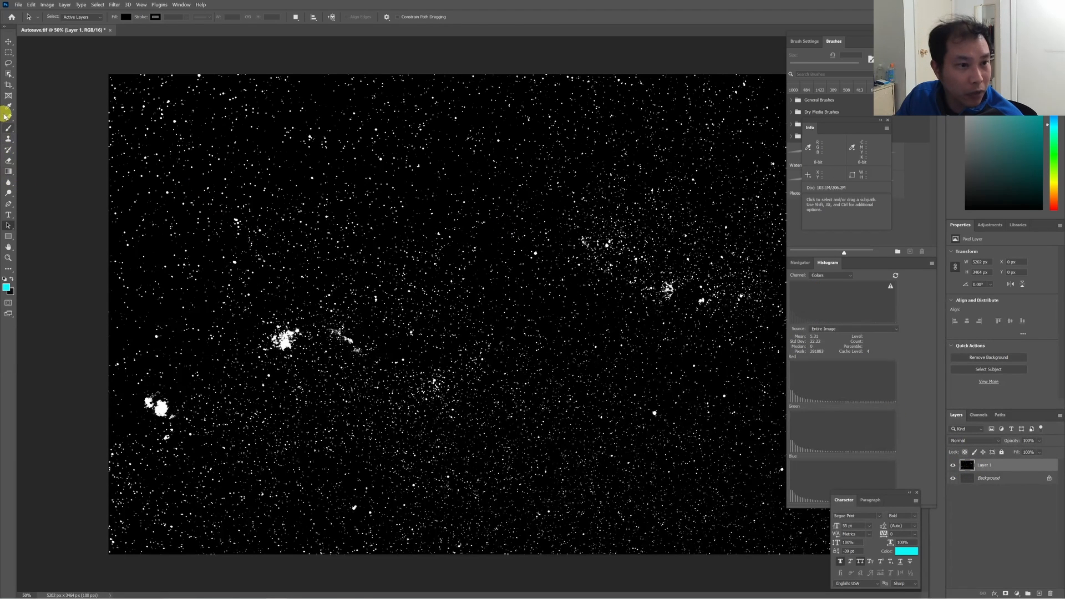
# Place a color sampler on a black, star-free patch of sky in the upper middle of the threshold layer.
pyautogui.click(8, 107)
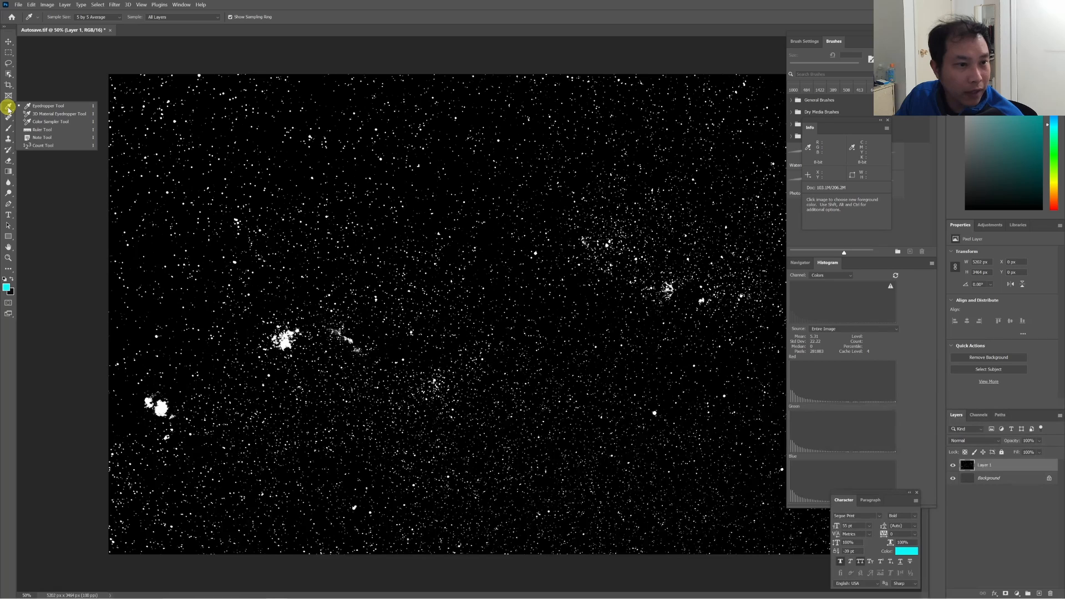
pyautogui.click(63, 122)
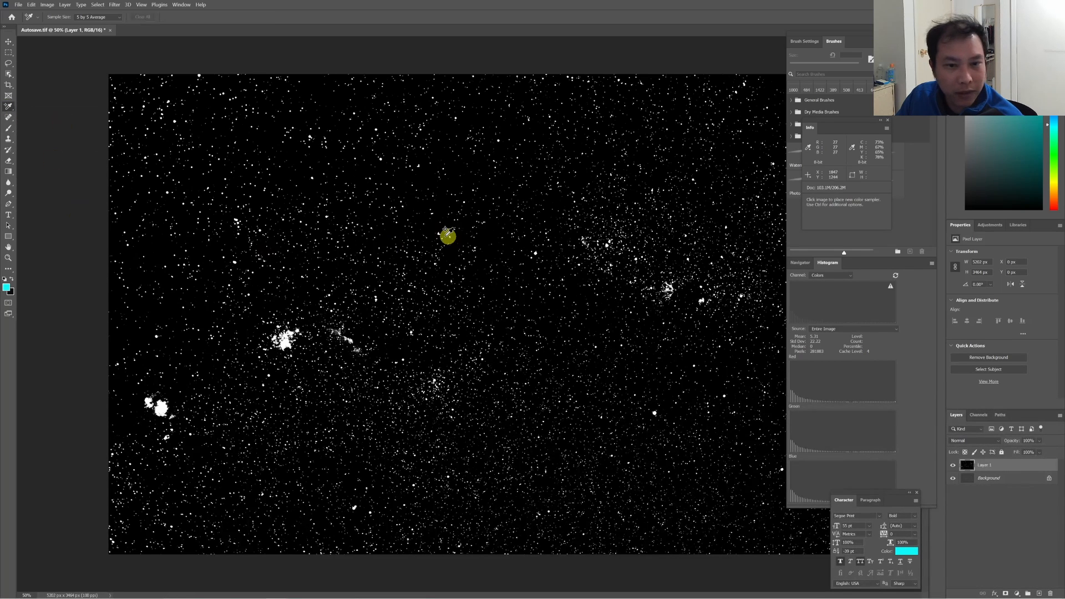
pyautogui.scroll(5, 439, 191)
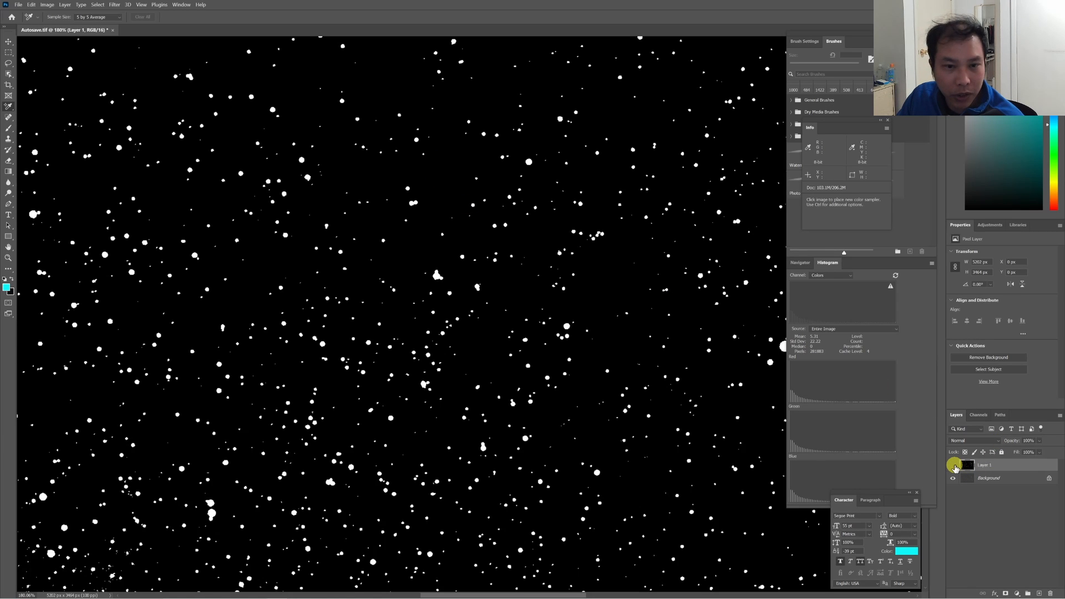
pyautogui.click(954, 465)
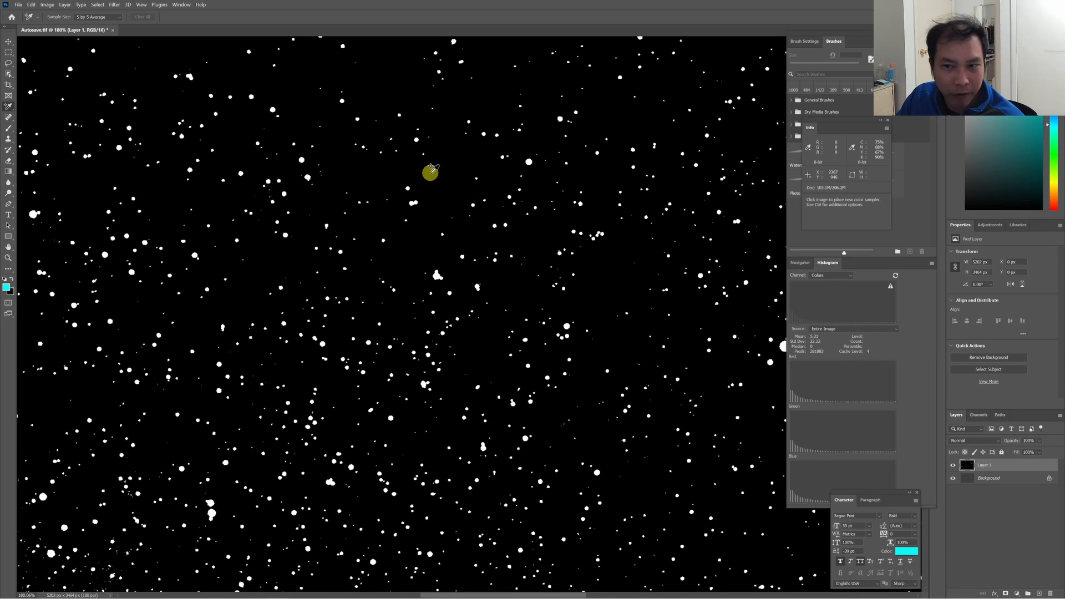
pyautogui.click(430, 172)
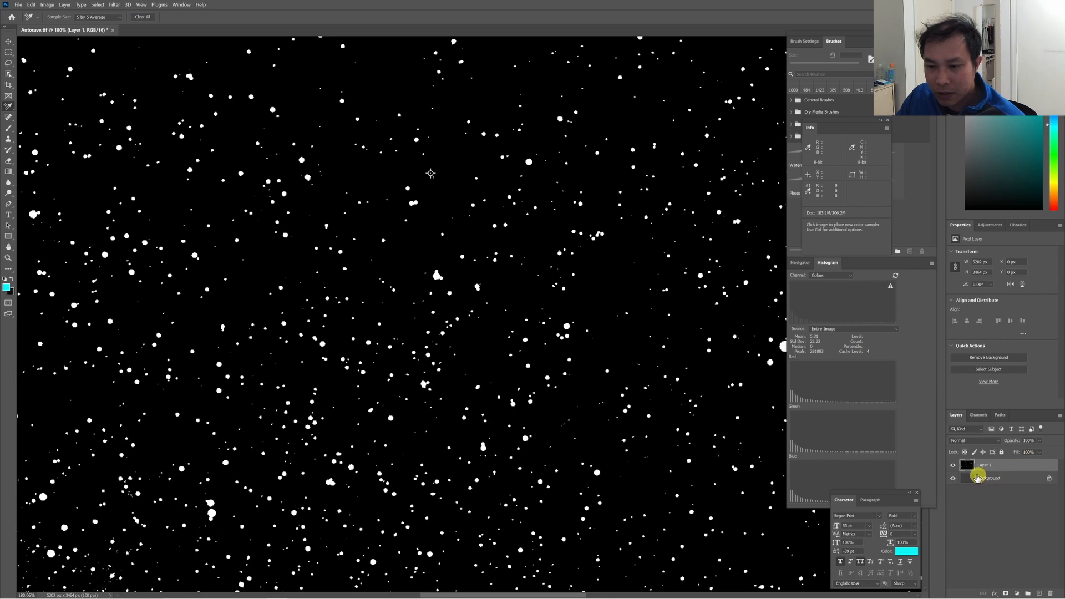
# Hide the threshold layer and place a second color sampler on a bright star, then check both sampler positions.
pyautogui.click(953, 465)
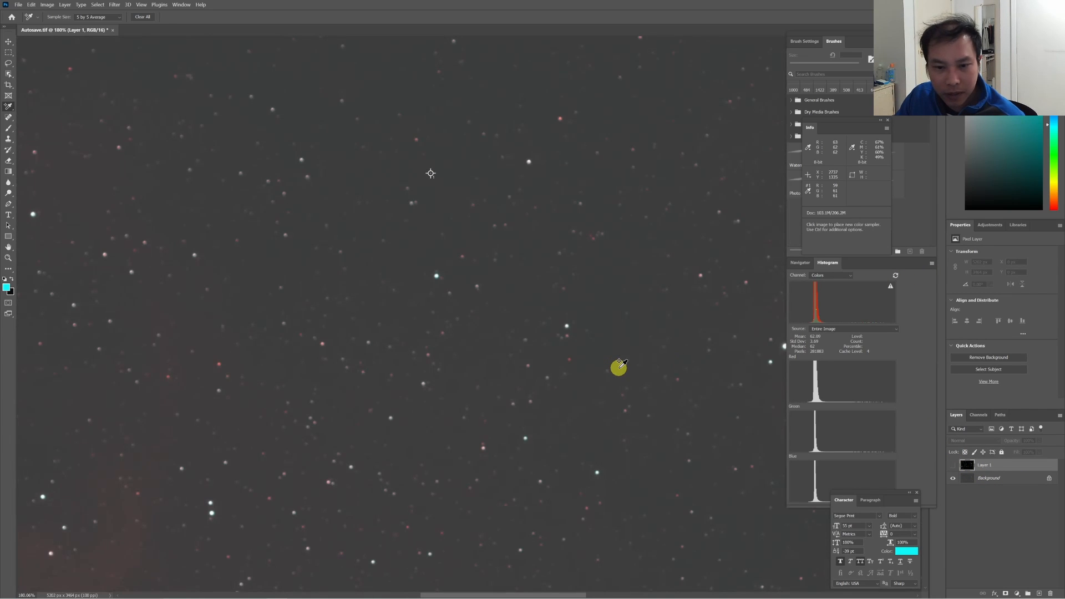
pyautogui.scroll(-6, 590, 362)
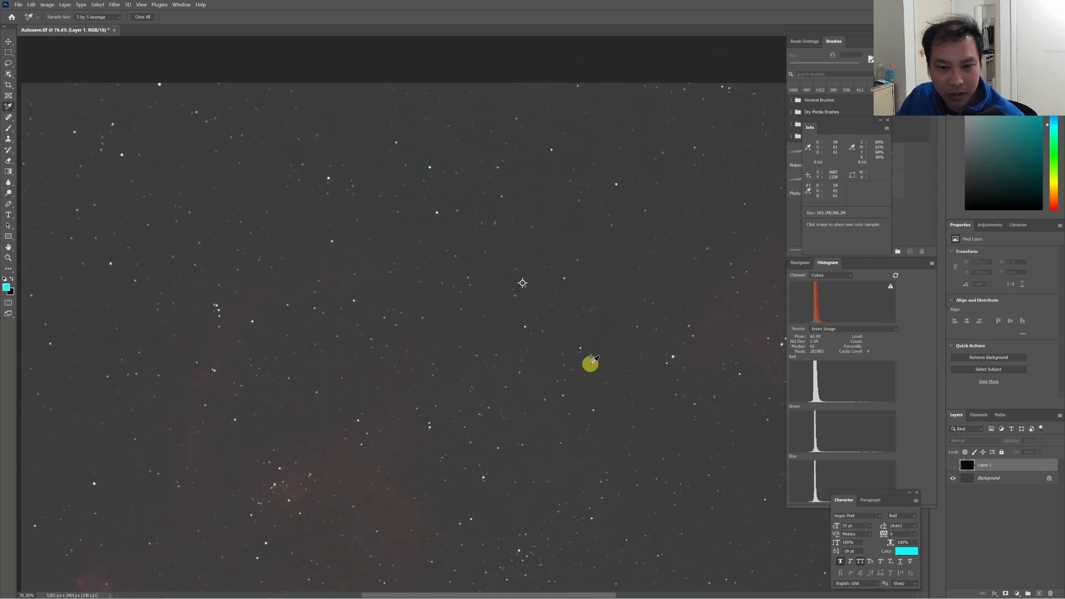
pyautogui.scroll(-1, 590, 360)
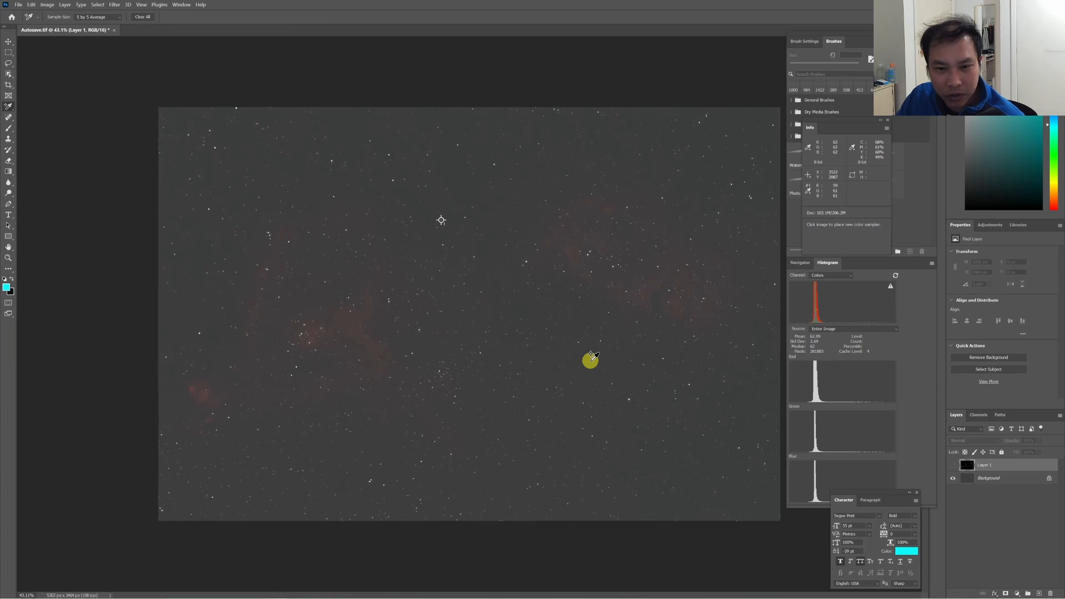
pyautogui.scroll(2, 590, 361)
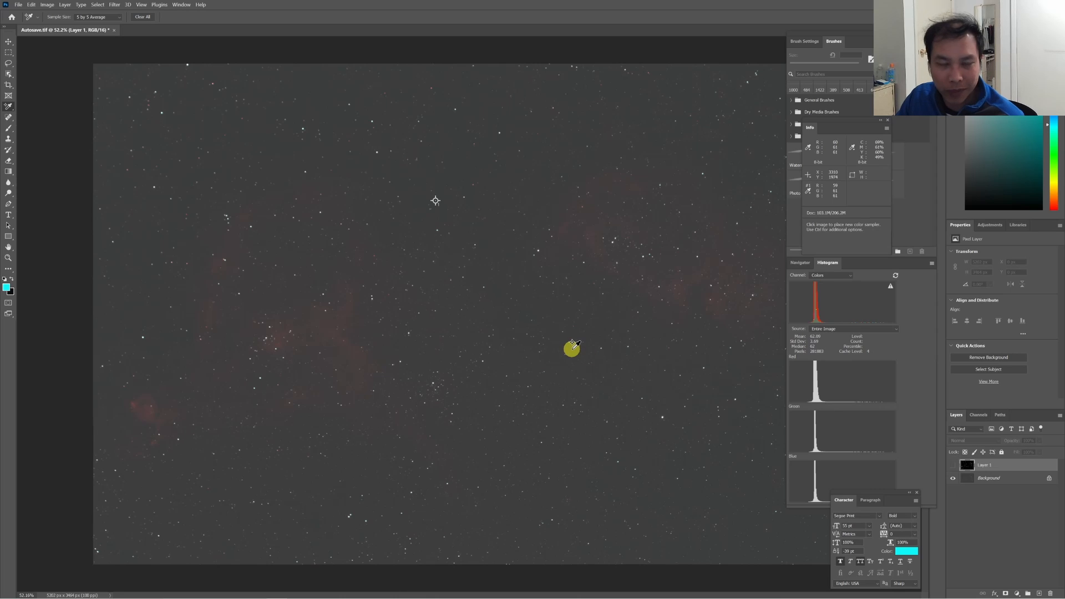
pyautogui.scroll(10, 583, 288)
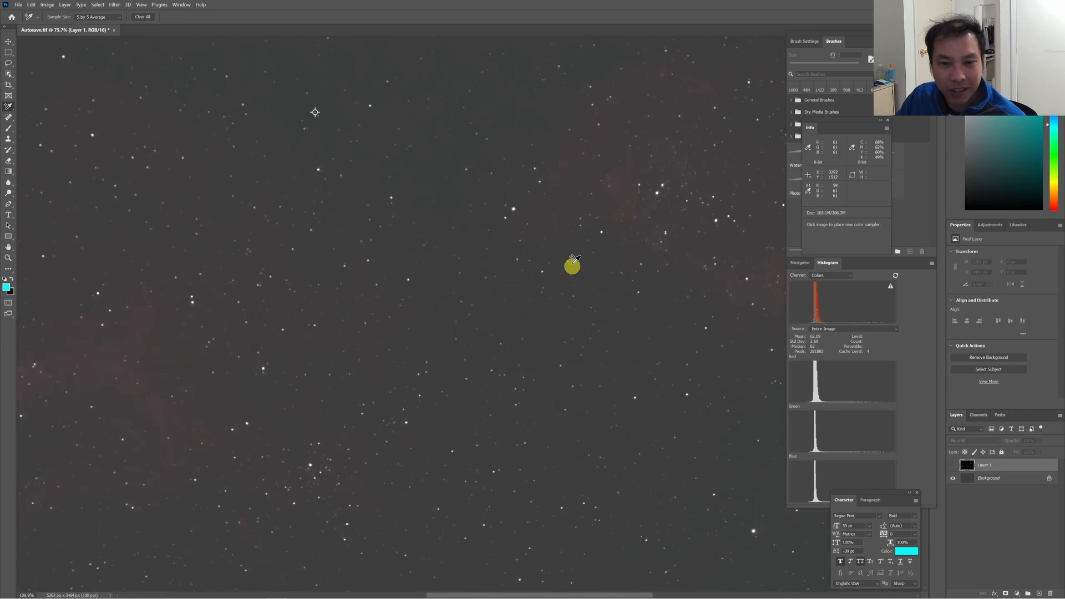
pyautogui.scroll(8, 537, 221)
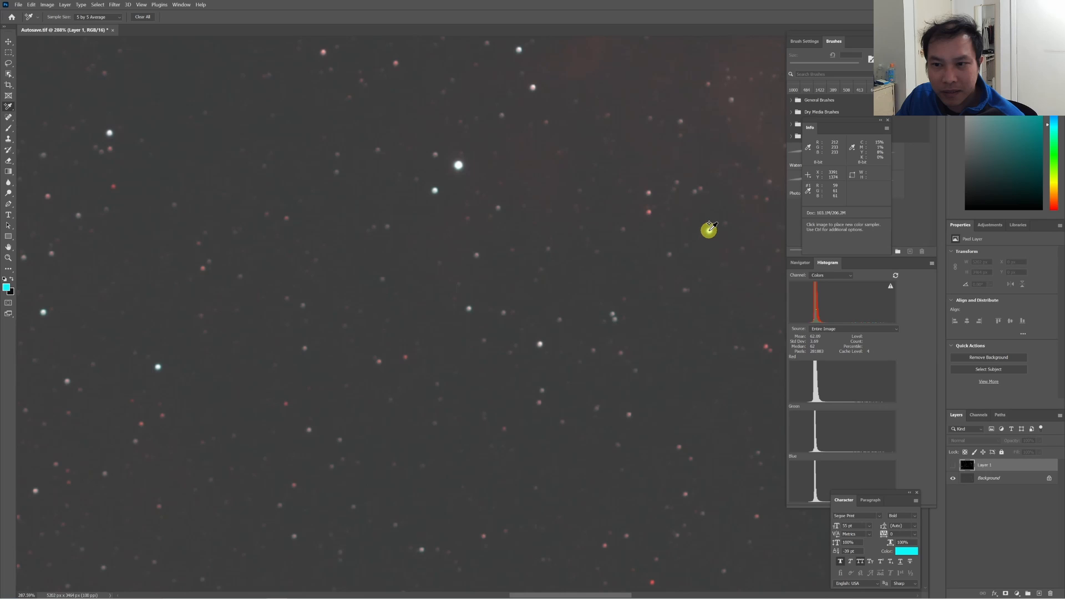
pyautogui.click(708, 229)
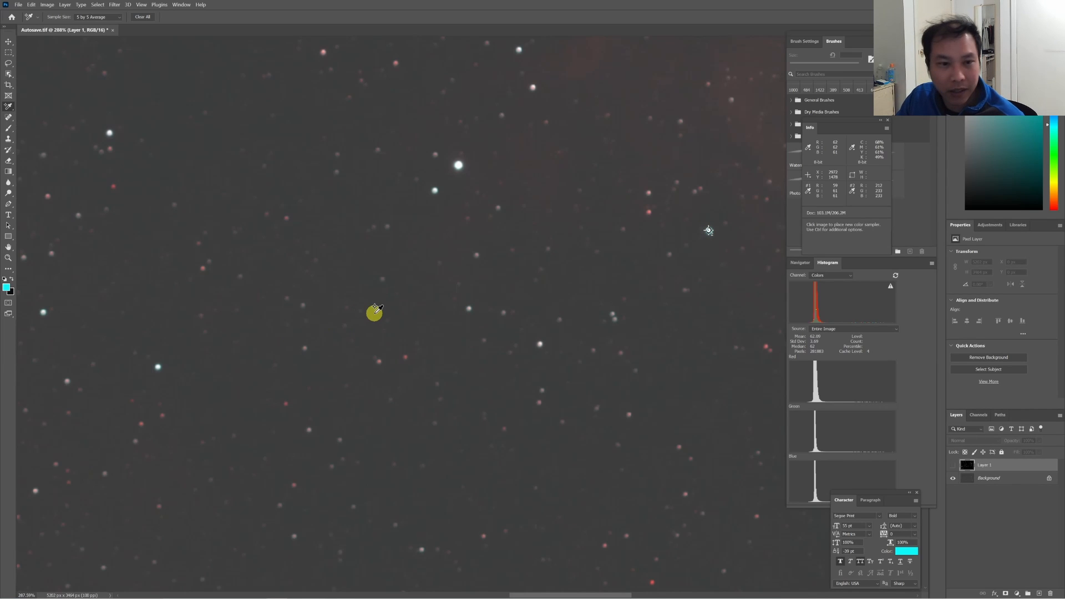
pyautogui.keyDown('alt'); pyautogui.scroll(-4, 376, 310); pyautogui.keyUp('alt')
pyautogui.keyDown('alt'); pyautogui.scroll(-2, 376, 311); pyautogui.keyUp('alt')
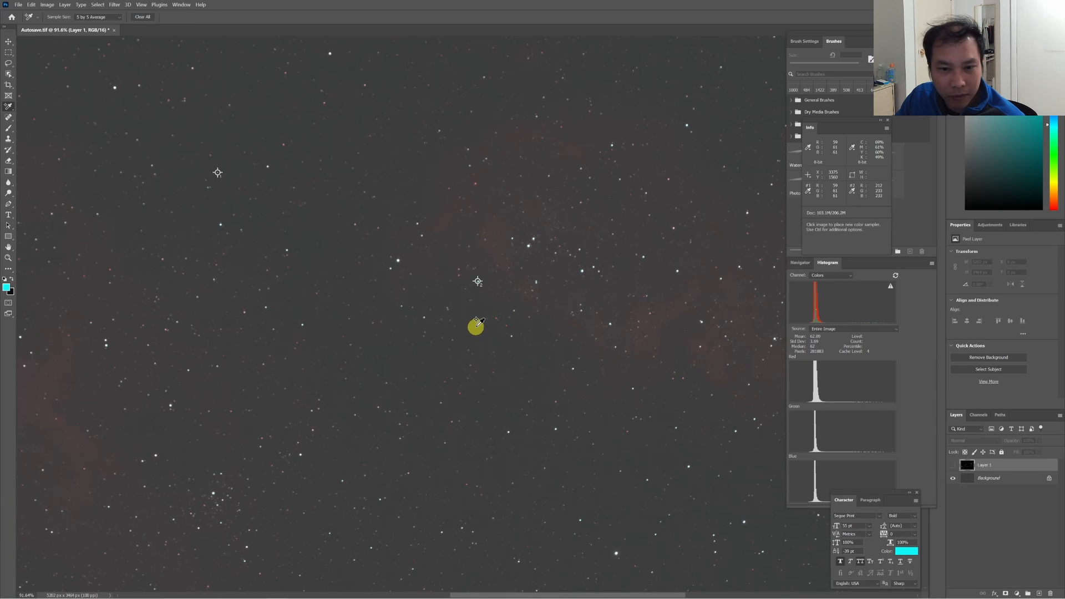
pyautogui.keyDown('alt'); pyautogui.scroll(6, 475, 326); pyautogui.keyUp('alt')
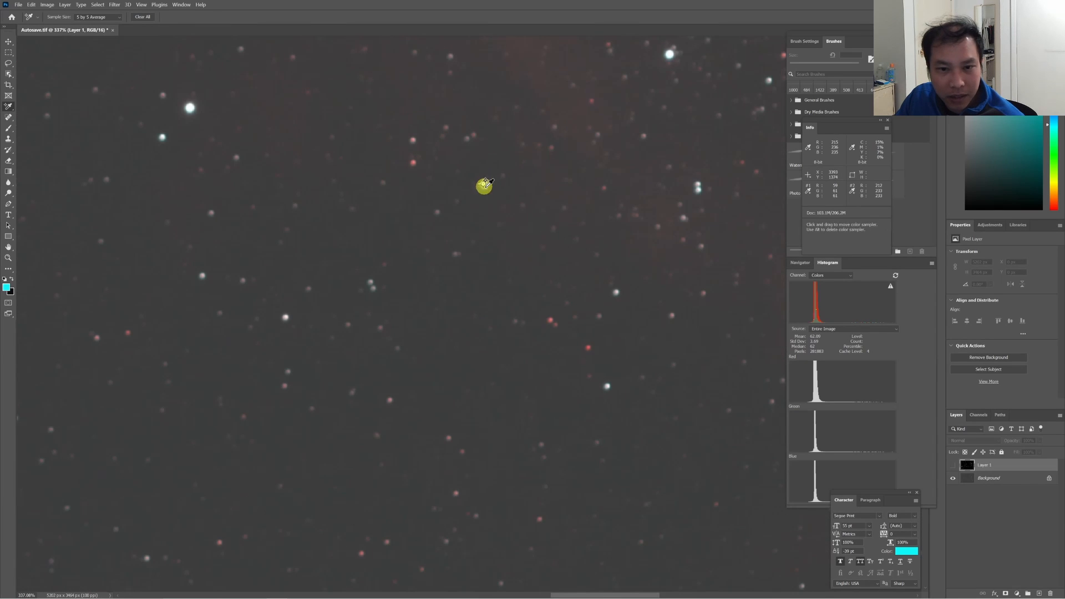
pyautogui.keyDown('alt'); pyautogui.scroll(-1, 516, 333); pyautogui.keyUp('alt')
pyautogui.keyDown('alt'); pyautogui.scroll(-8, 516, 336); pyautogui.keyUp('alt')
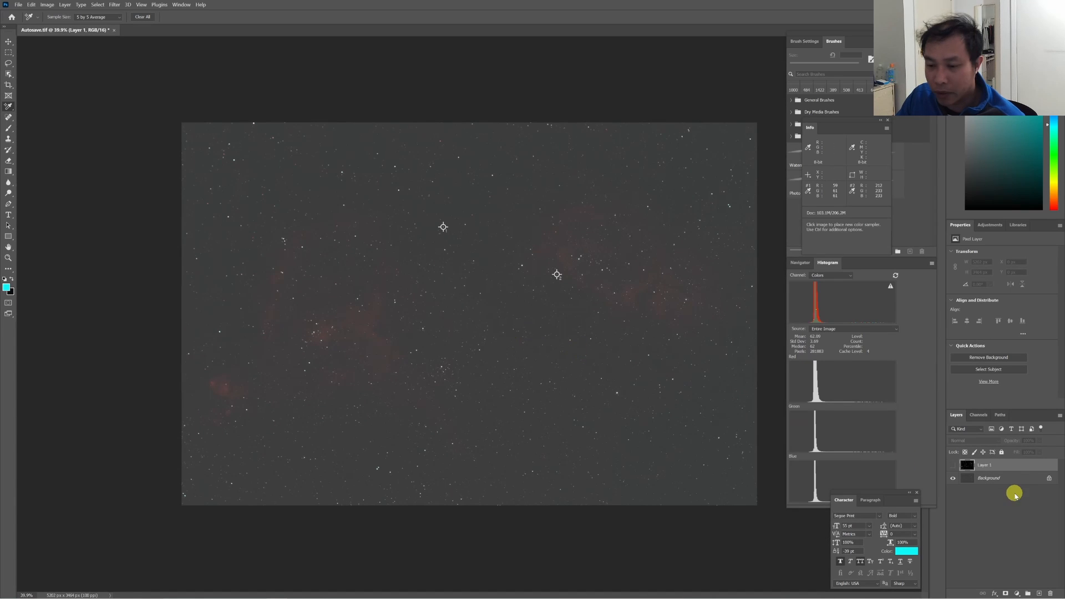
# Delete the threshold layer and make a fresh duplicate of the Background layer.
pyautogui.moveTo(1001, 465); pyautogui.dragTo(1050, 591)
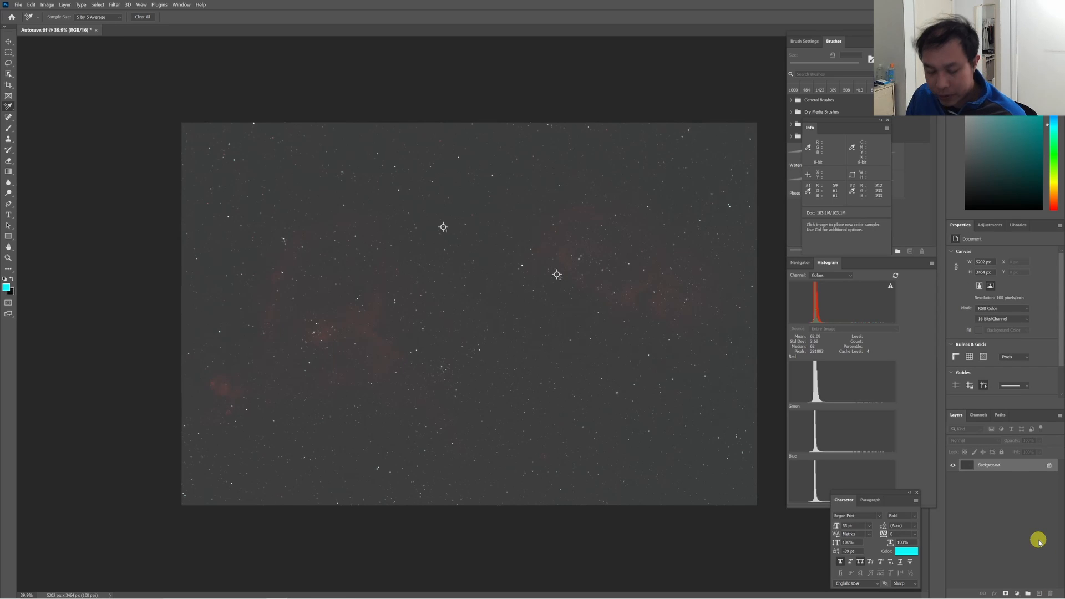
pyautogui.hotkey('ctrl', 'z')
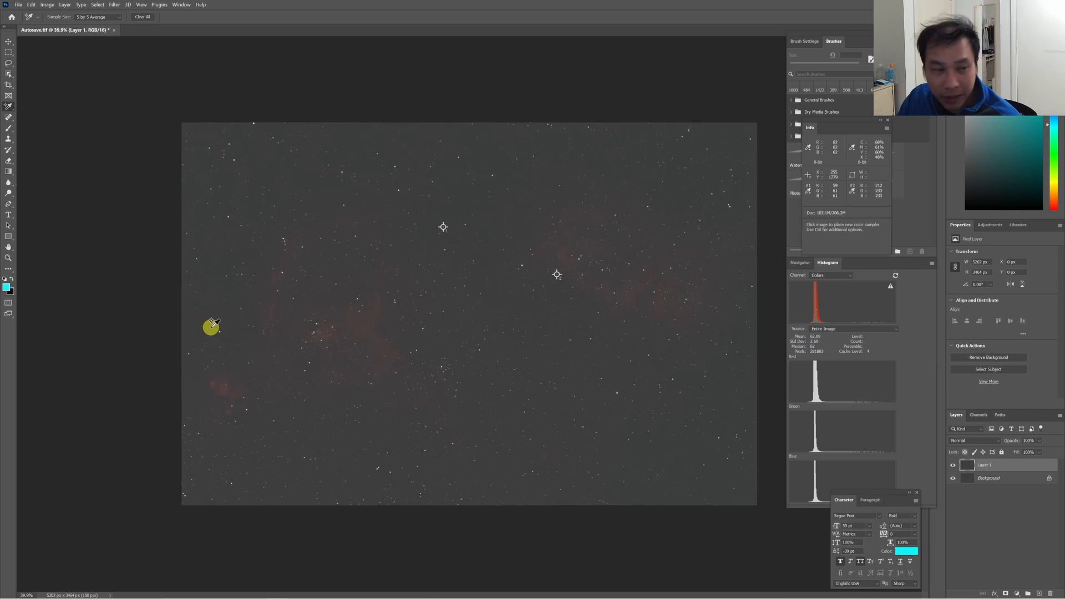
# Crop a thin strip off all four edges of the image, leaving about 5067 × 3359 px.
pyautogui.click(9, 84)
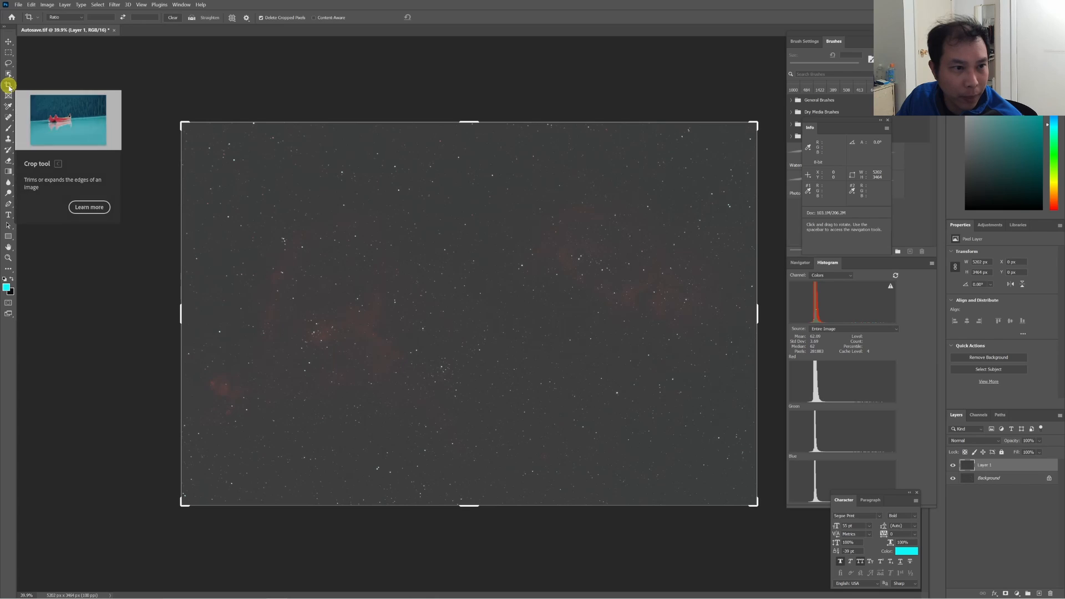
pyautogui.moveTo(468, 122); pyautogui.dragTo(468, 125)
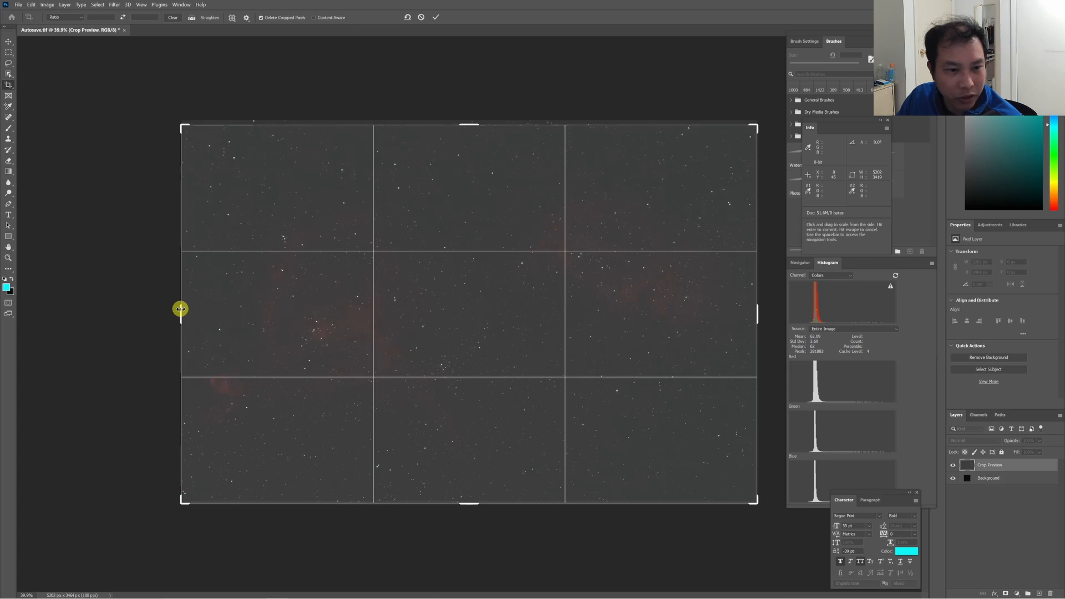
pyautogui.moveTo(178, 308); pyautogui.dragTo(186, 310)
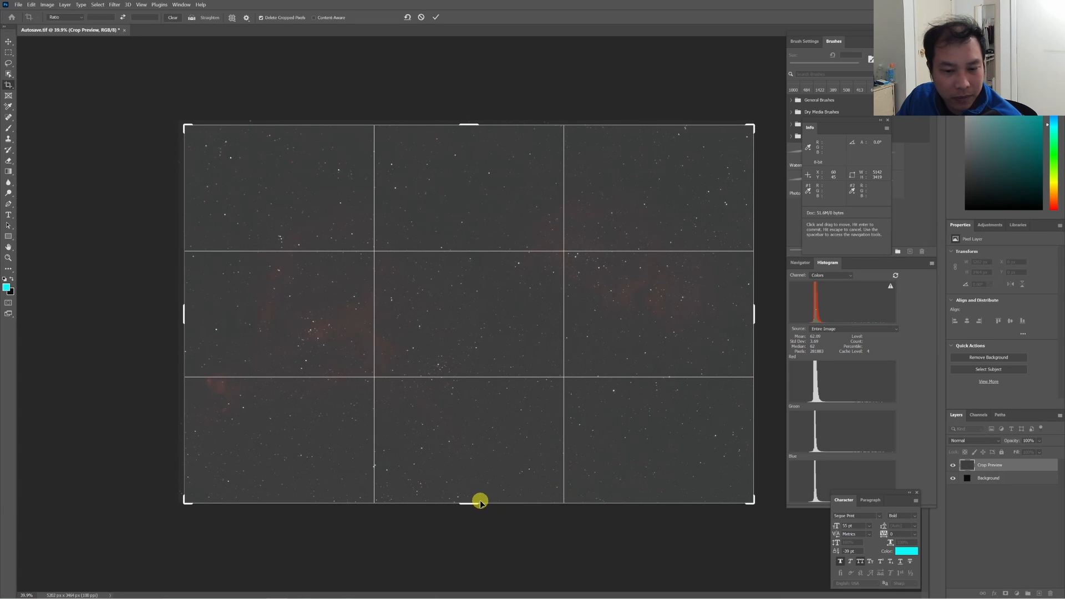
pyautogui.moveTo(471, 502); pyautogui.dragTo(471, 500)
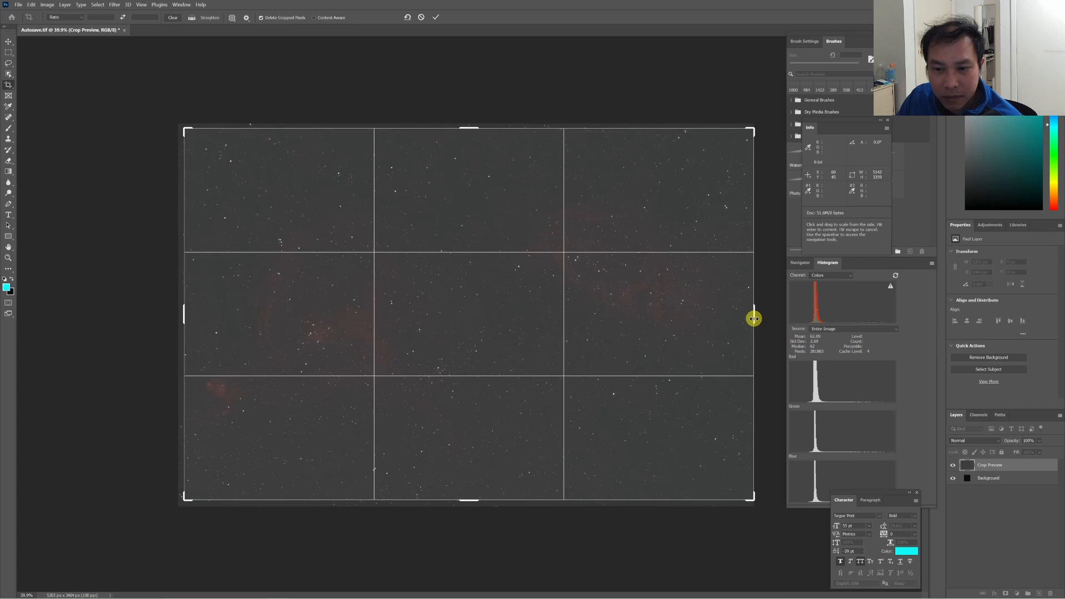
pyautogui.moveTo(753, 318); pyautogui.dragTo(751, 318)
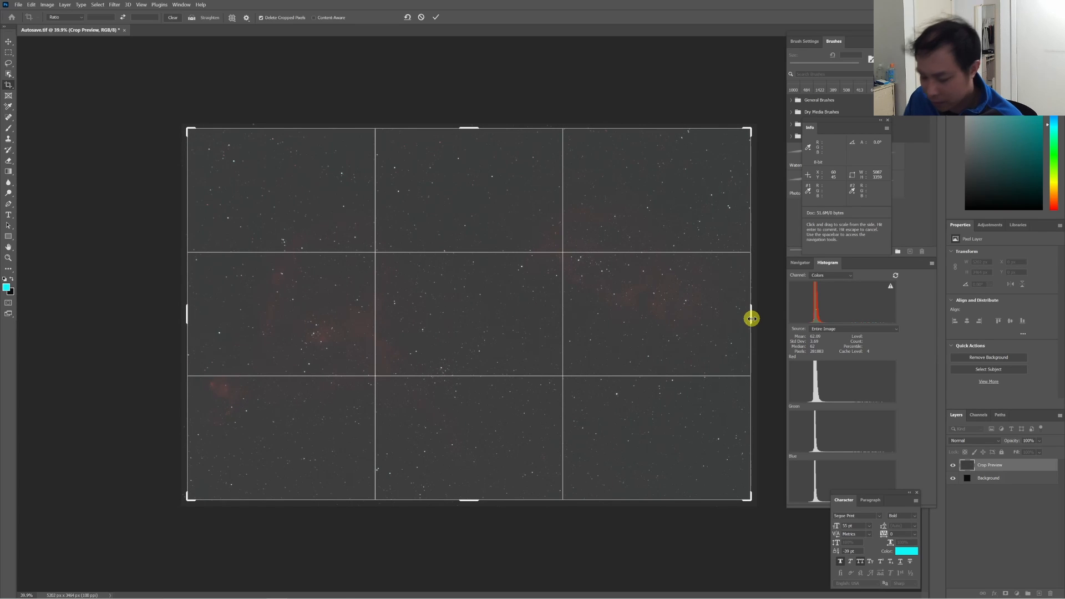
pyautogui.press('Return')
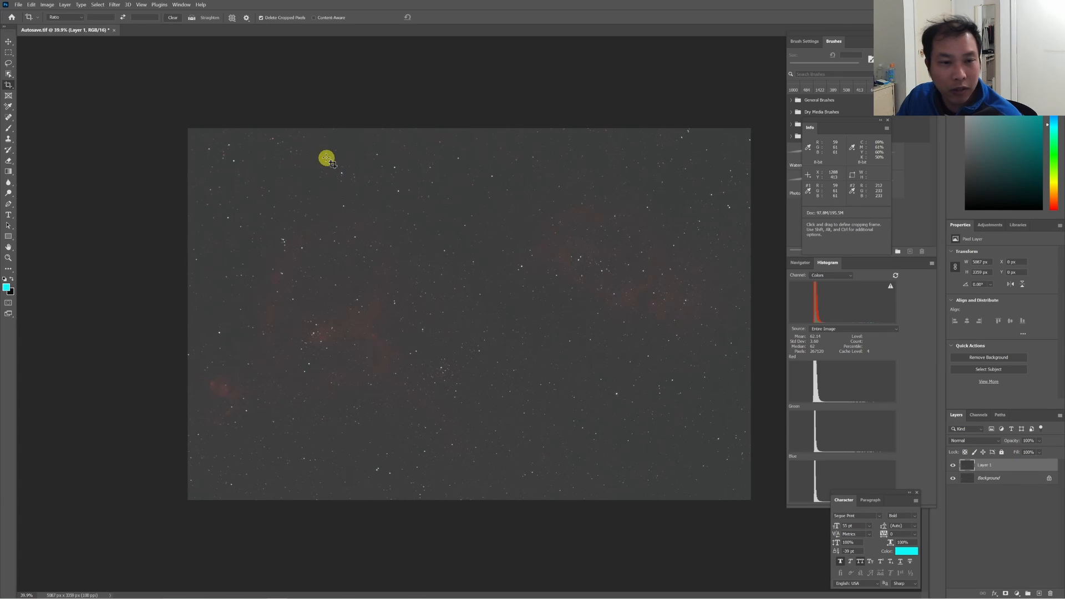
# Apply Levels to the duplicated layer, trying several RGB black input levels and settling on 49.
pyautogui.click(7, 227)
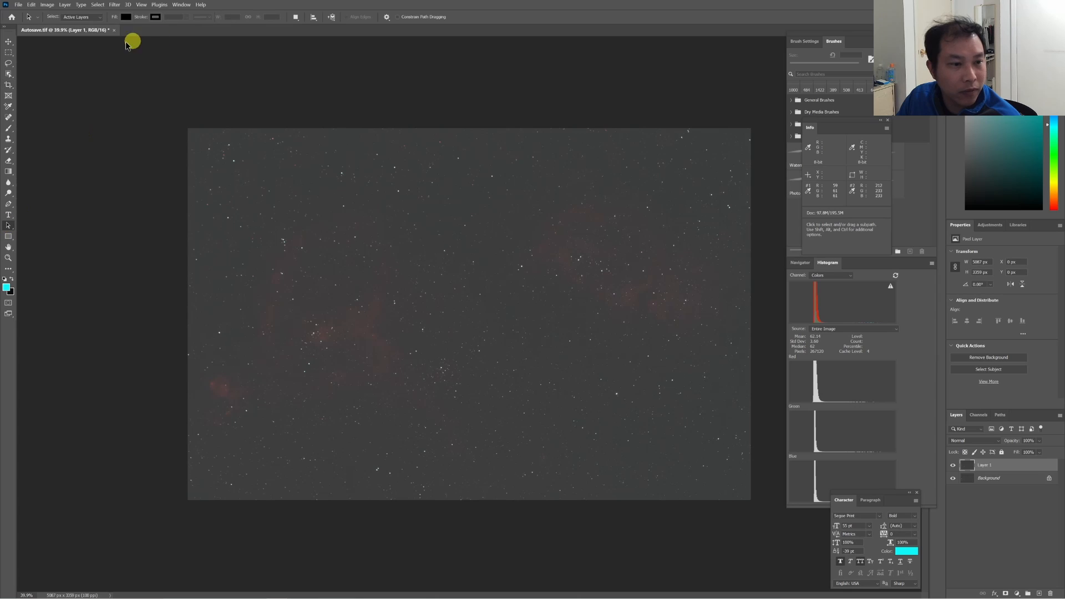
pyautogui.click(48, 5)
pyautogui.moveTo(58, 23)
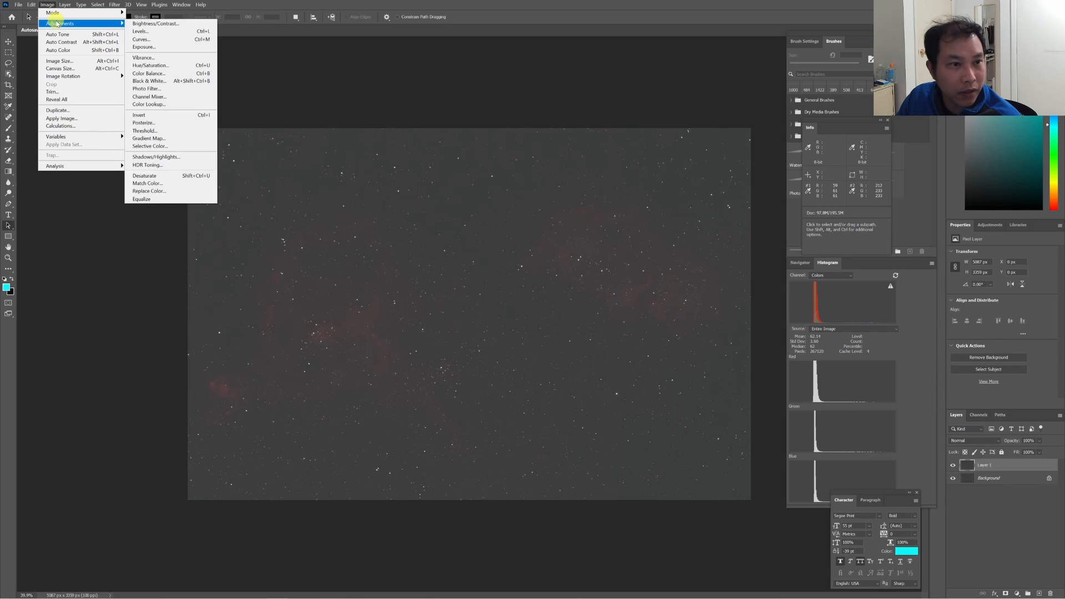
pyautogui.click(167, 32)
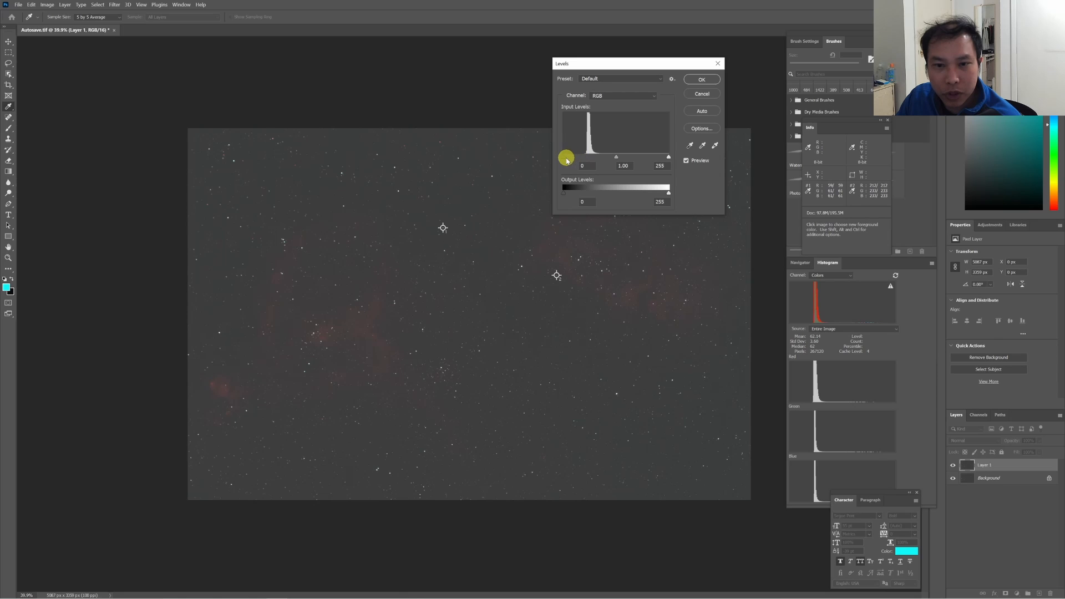
pyautogui.moveTo(565, 159); pyautogui.dragTo(584, 157)
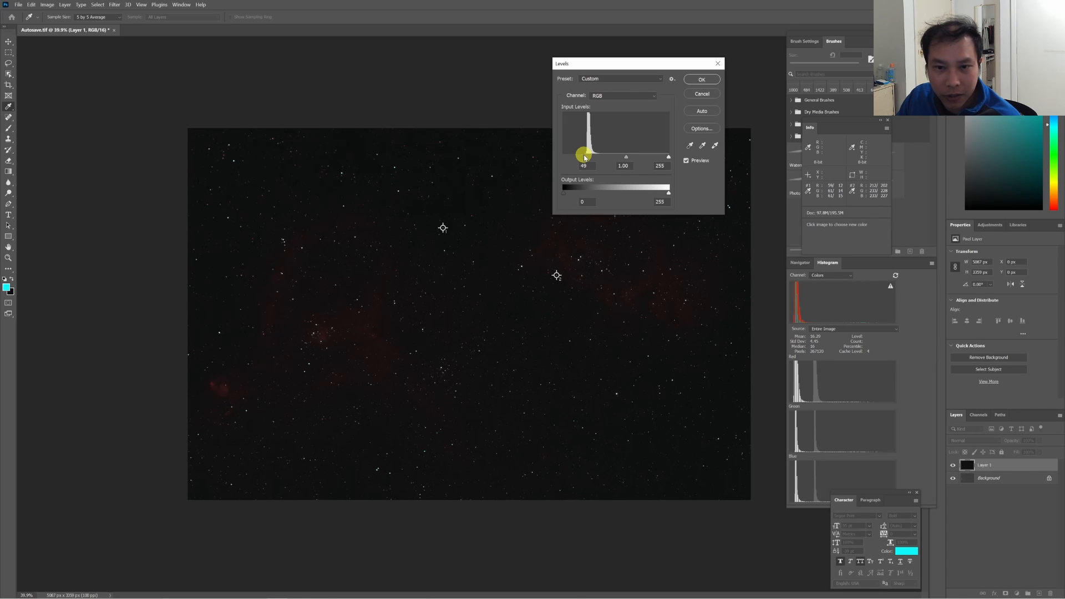
pyautogui.moveTo(585, 158); pyautogui.dragTo(589, 157)
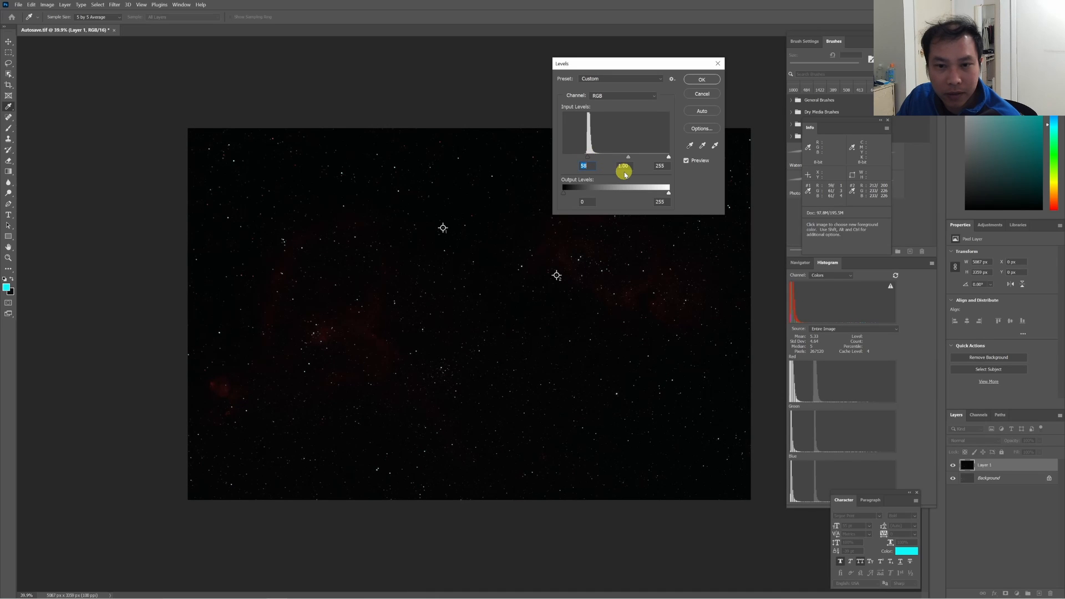
pyautogui.moveTo(585, 157); pyautogui.dragTo(590, 159)
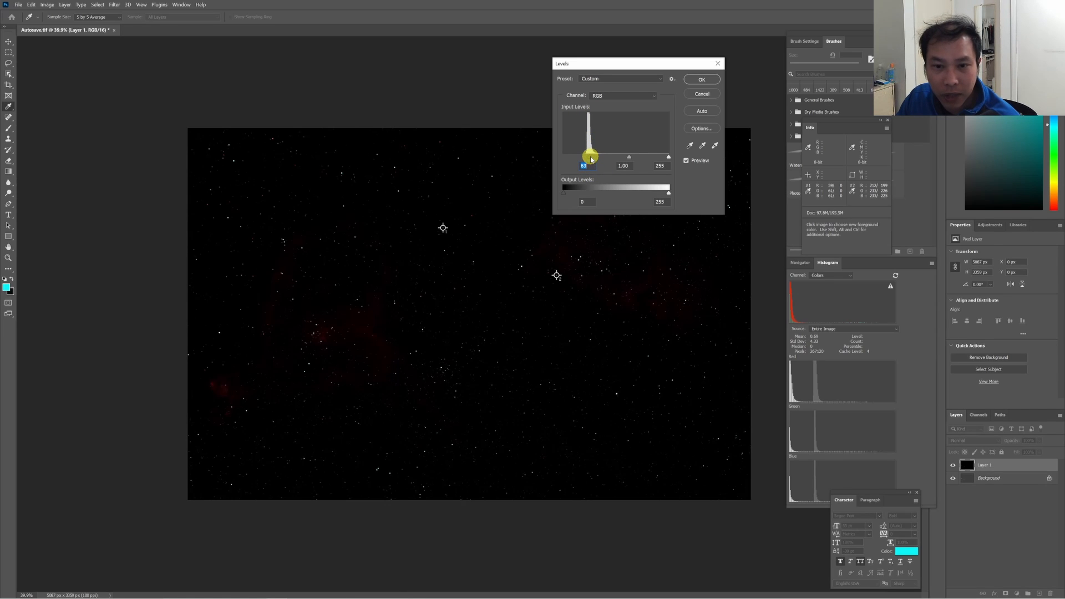
pyautogui.moveTo(590, 160); pyautogui.dragTo(582, 158)
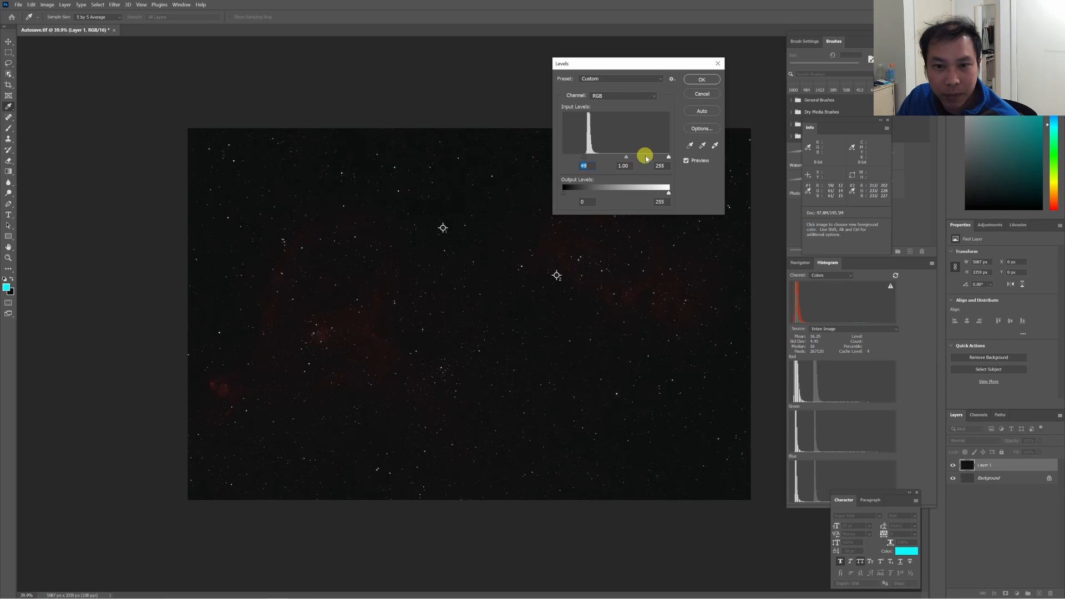
pyautogui.click(701, 80)
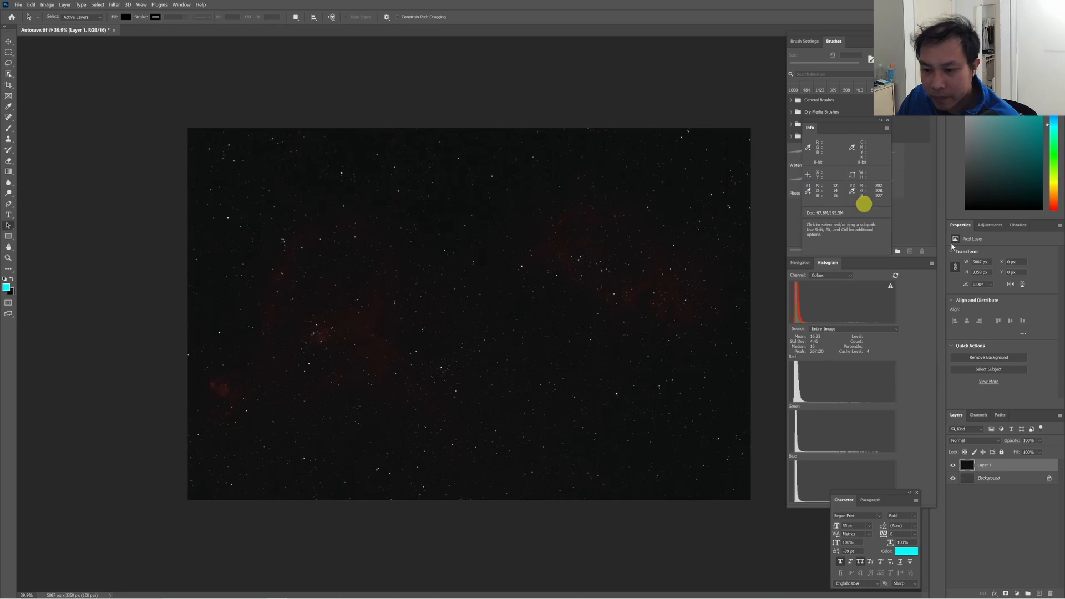
# Rename the adjusted layer as Level 1 and stamp the visible image onto a new layer above it.
pyautogui.doubleClick(985, 465)
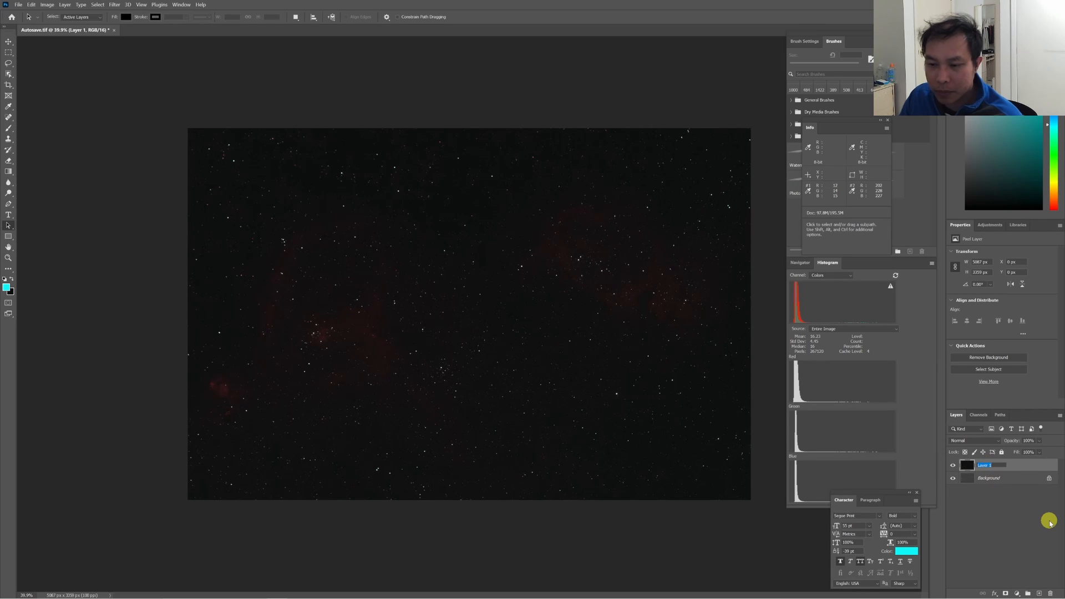
pyautogui.write('Le')
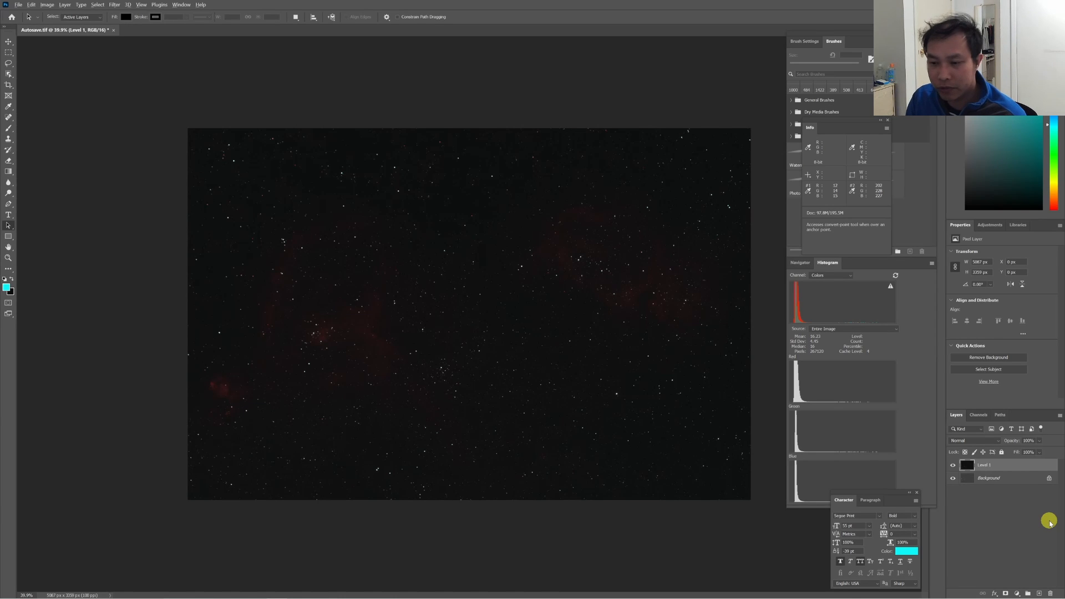
pyautogui.hotkey('ctrl', 'shift', 'alt', 'e')
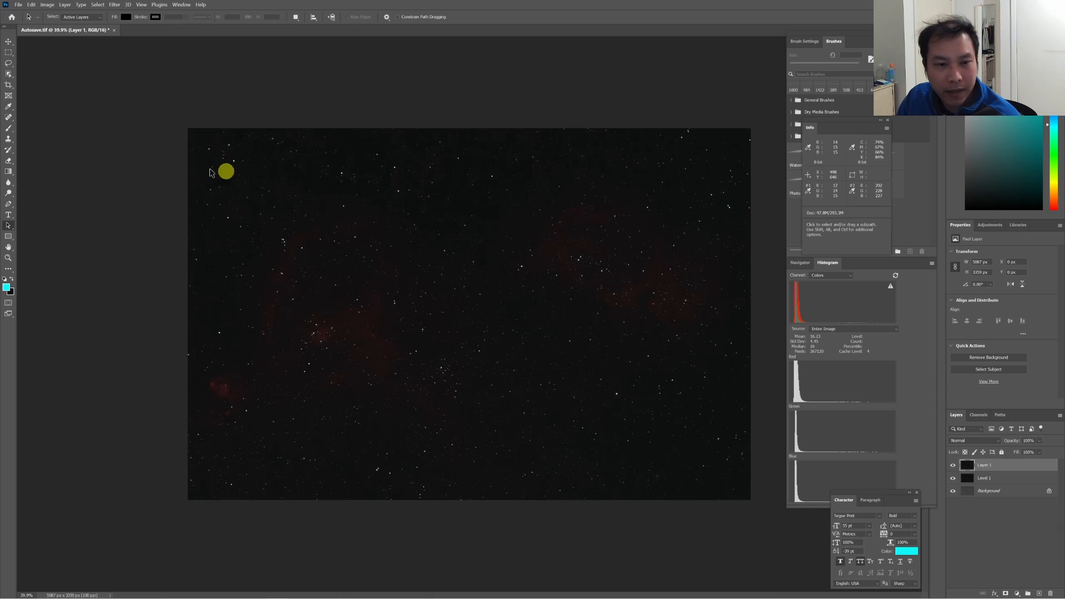
pyautogui.click(48, 5)
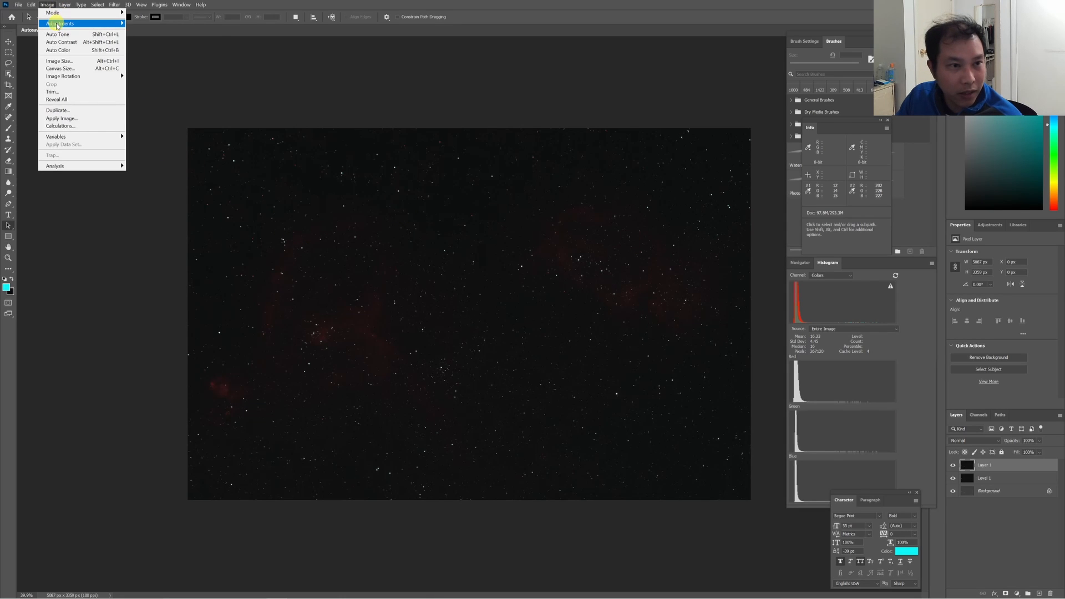
pyautogui.moveTo(58, 25)
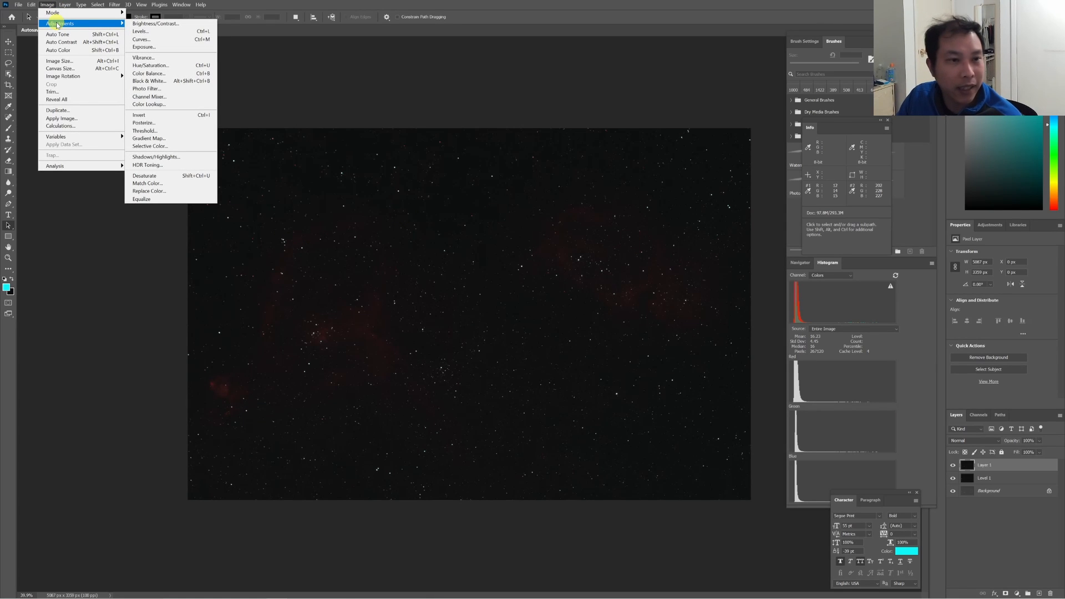
pyautogui.click(150, 42)
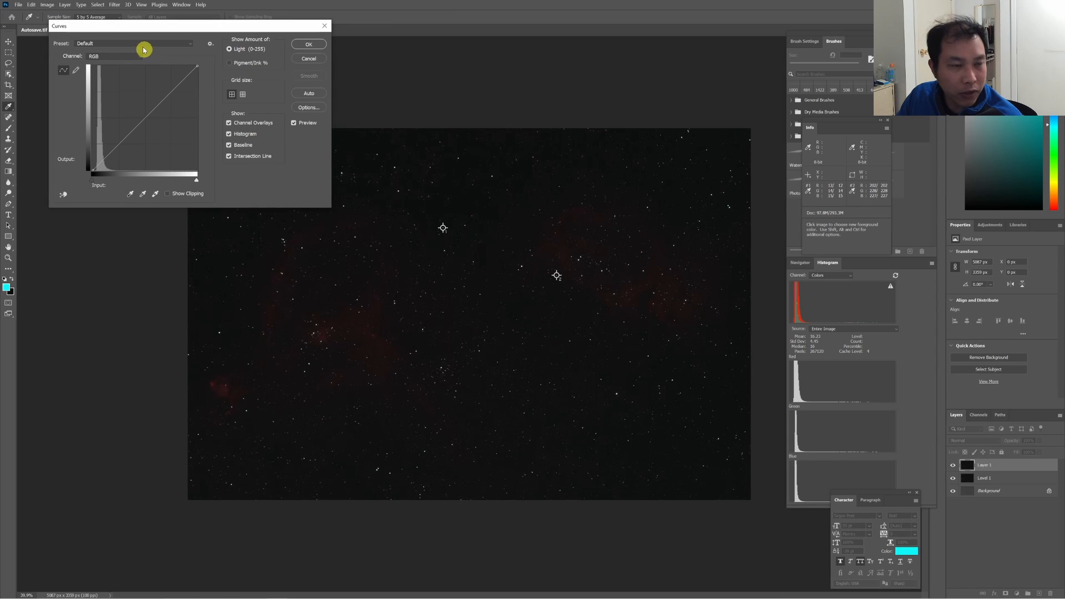
pyautogui.click(310, 58)
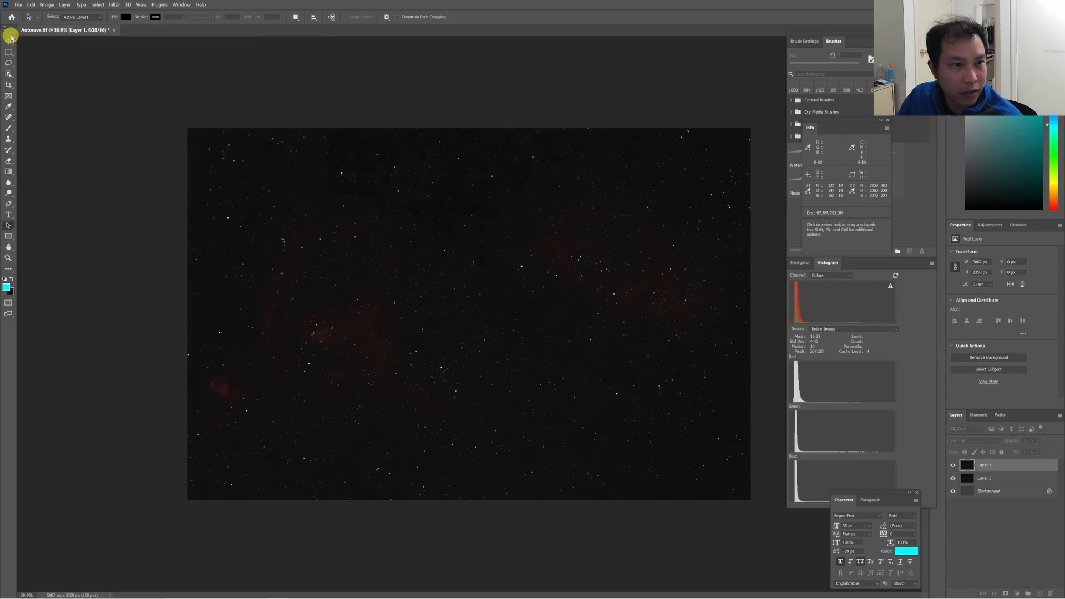
# Apply Curves with the Arcsinh10 preset to the top layer and compare the image with that layer hidden and shown.
pyautogui.click(41, 6)
pyautogui.moveTo(72, 23)
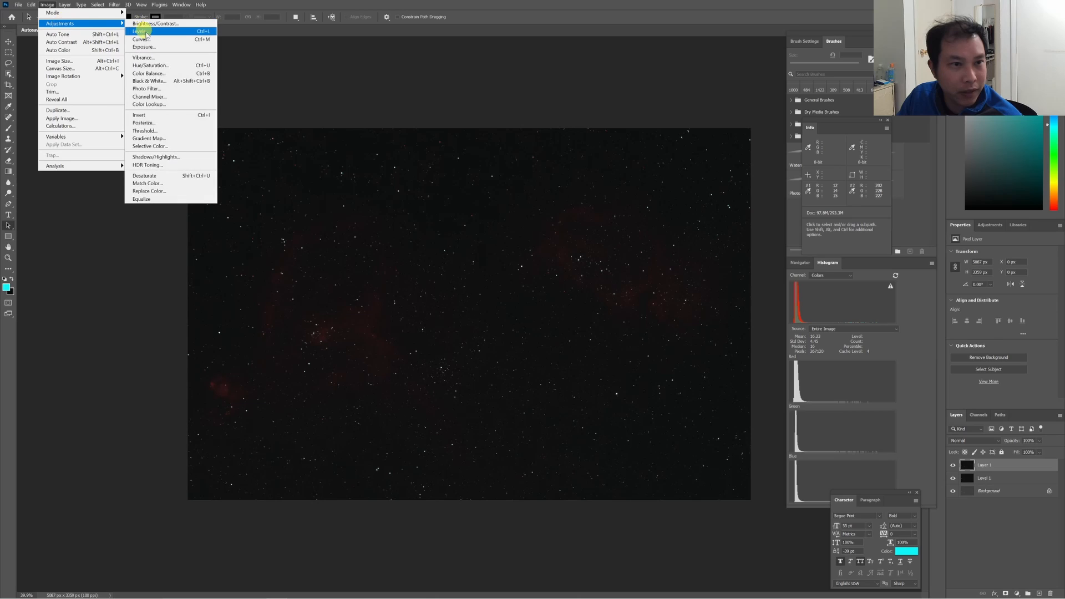
pyautogui.click(148, 39)
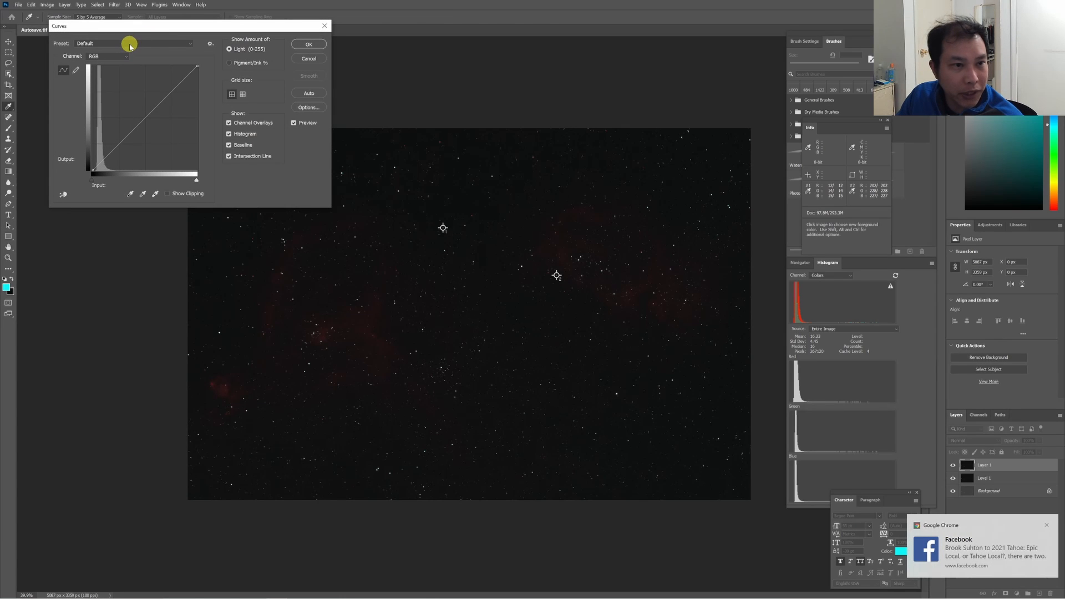
pyautogui.click(131, 45)
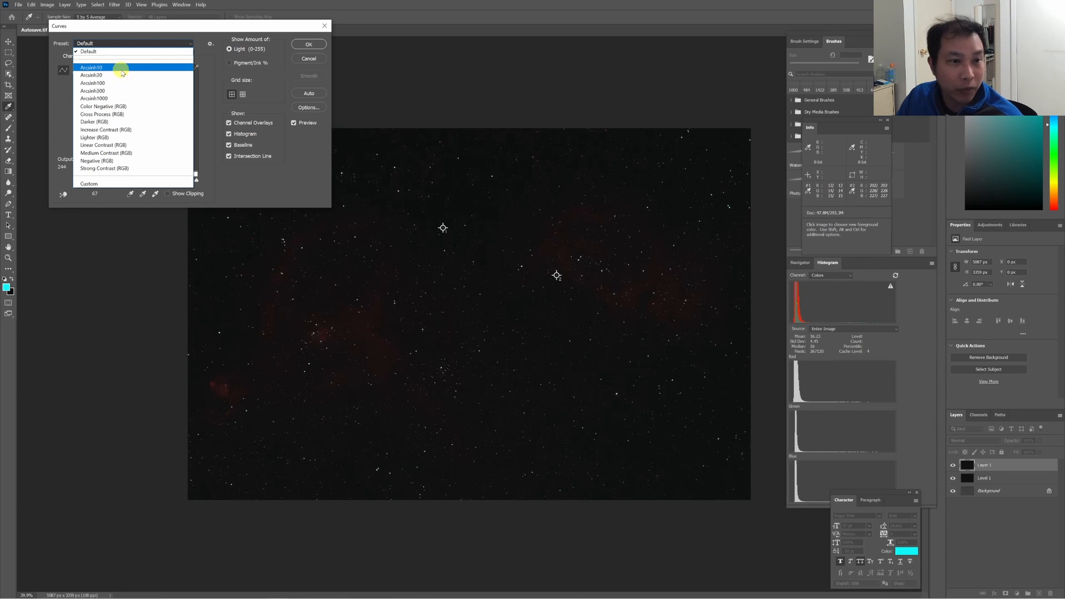
pyautogui.click(122, 71)
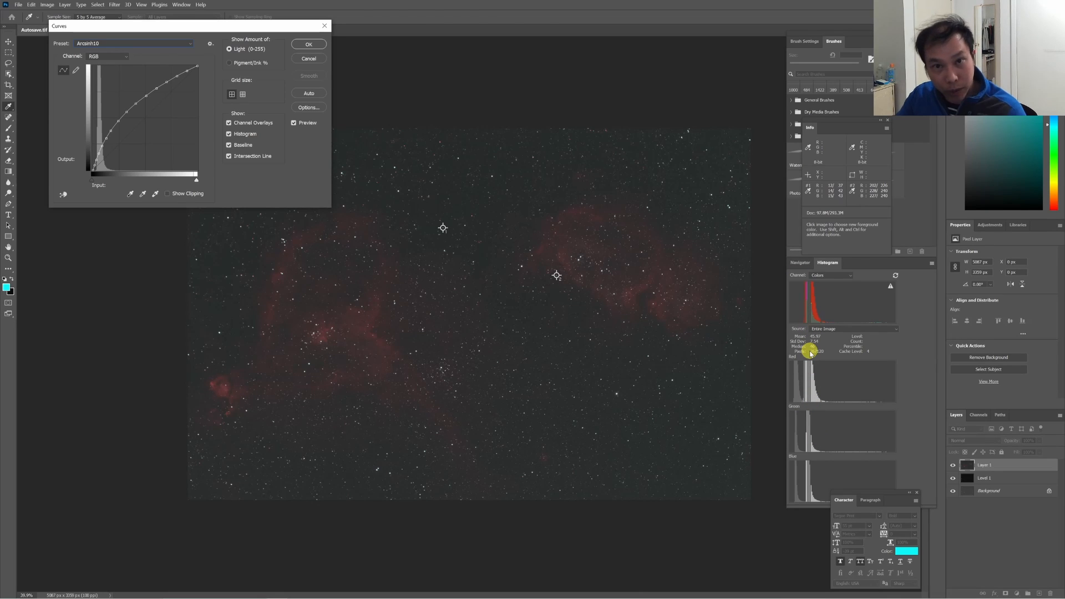
pyautogui.click(308, 45)
pyautogui.press('a')
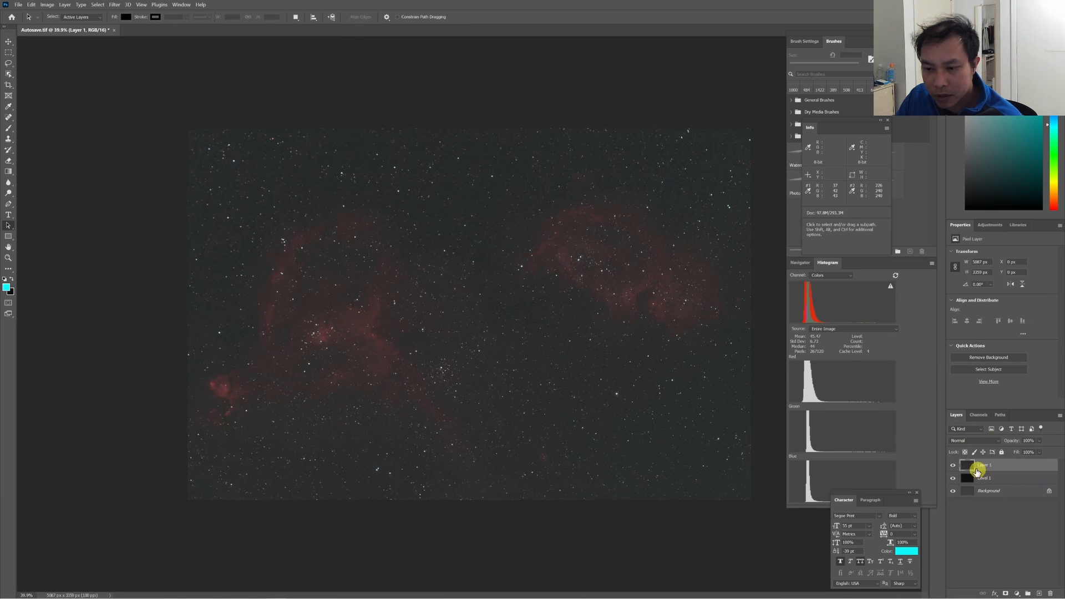
pyautogui.click(953, 465)
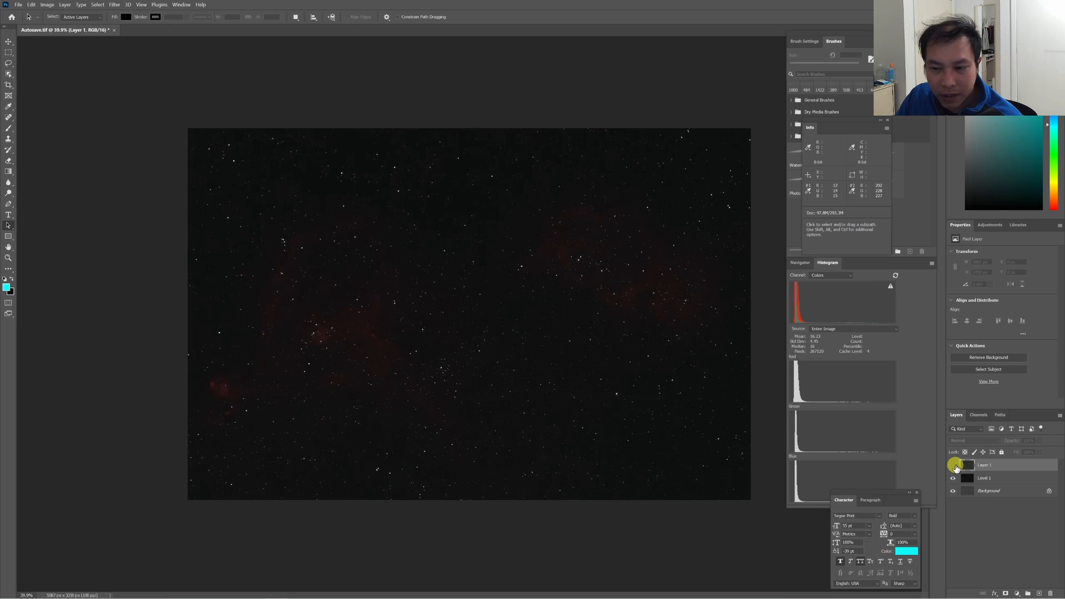
pyautogui.click(954, 465)
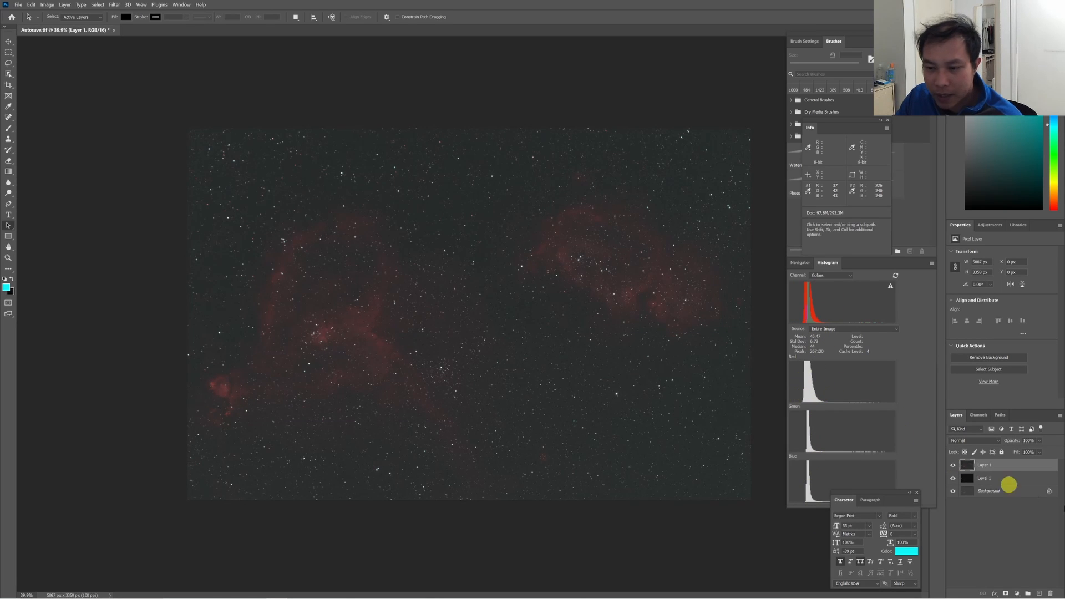
# Rename the stretched layer as Curve 1 - Arch 10 and stamp the visible image onto a new layer above it.
pyautogui.doubleClick(986, 465)
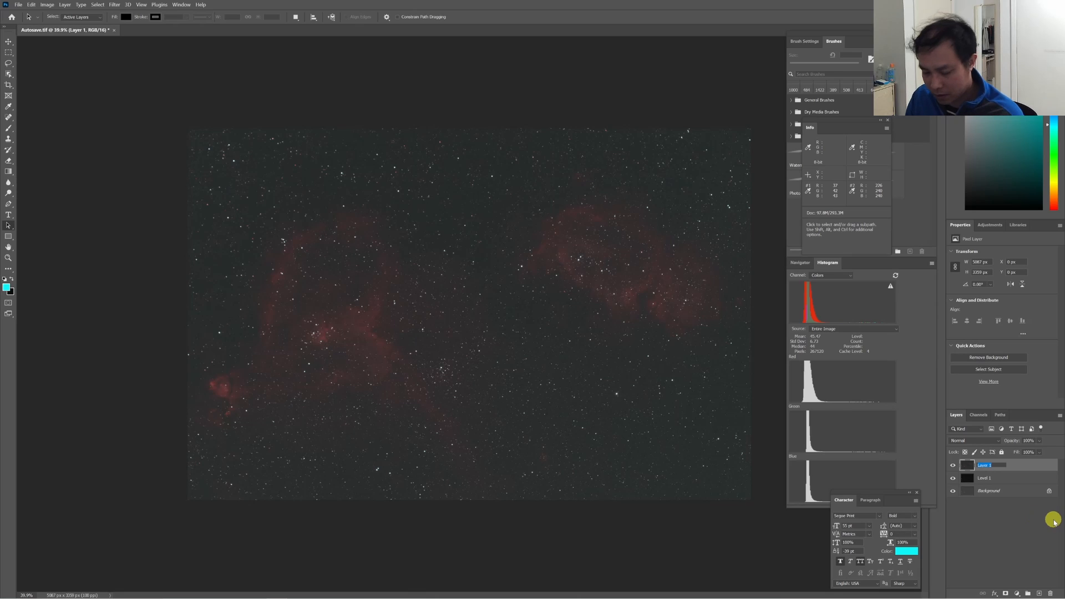
pyautogui.write('Curve 1 -')
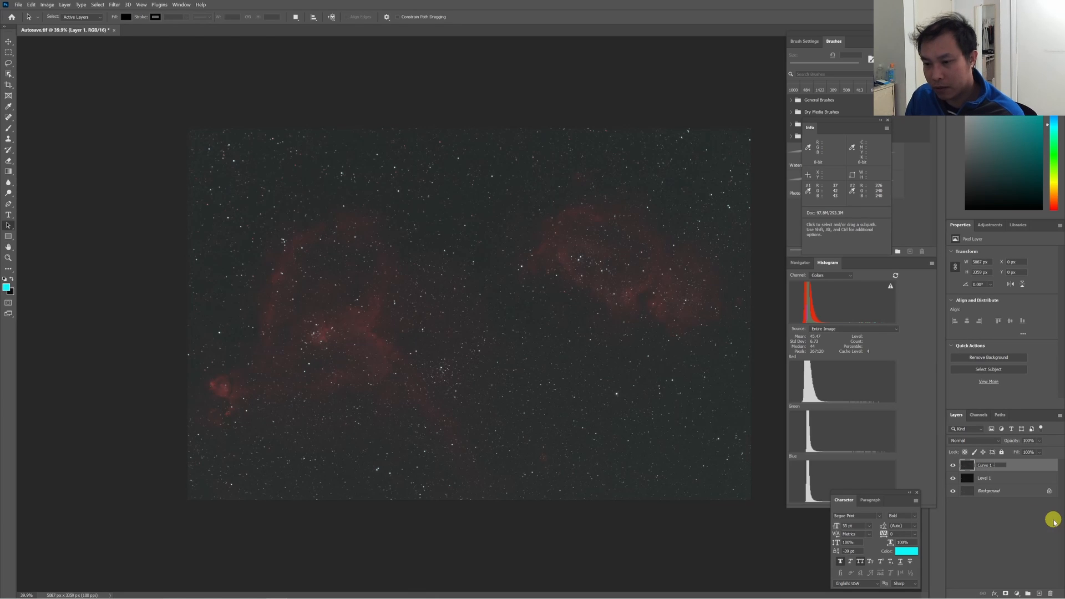
pyautogui.write(' Arch 10')
pyautogui.press('Return')
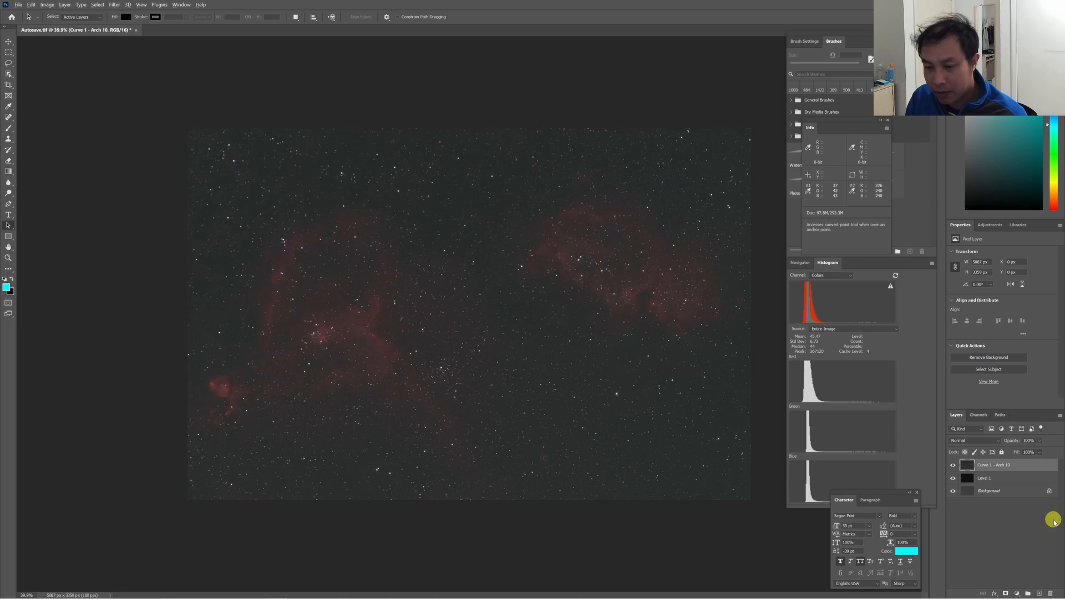
pyautogui.hotkey('ctrl', 'shift', 'alt', 'e')
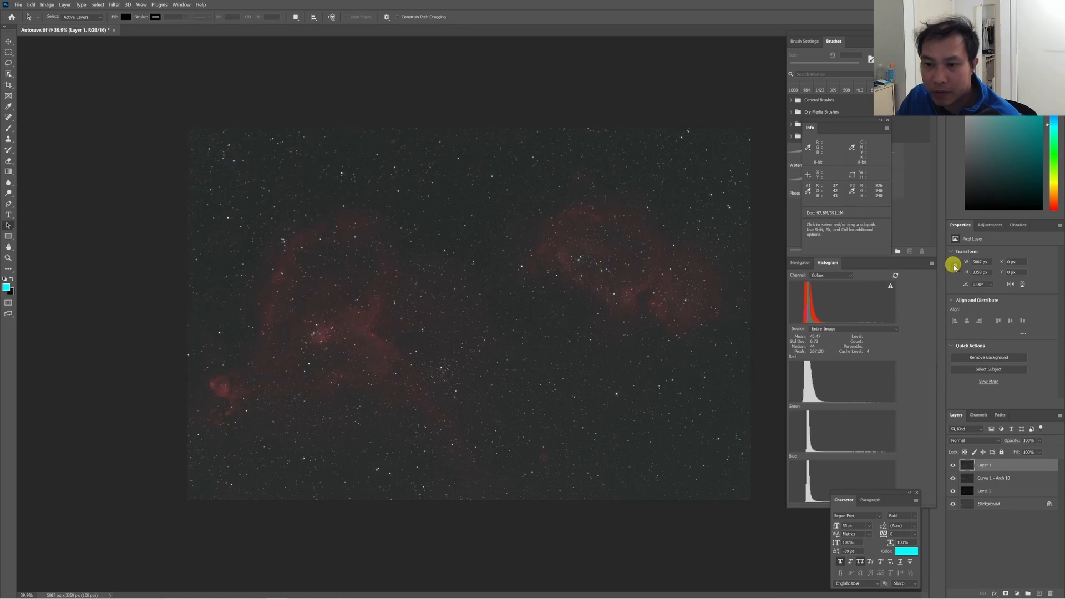
# Start a Levels adjustment on the newly stamped layer and lower the Red channel's white input level to 231.
pyautogui.click(49, 4)
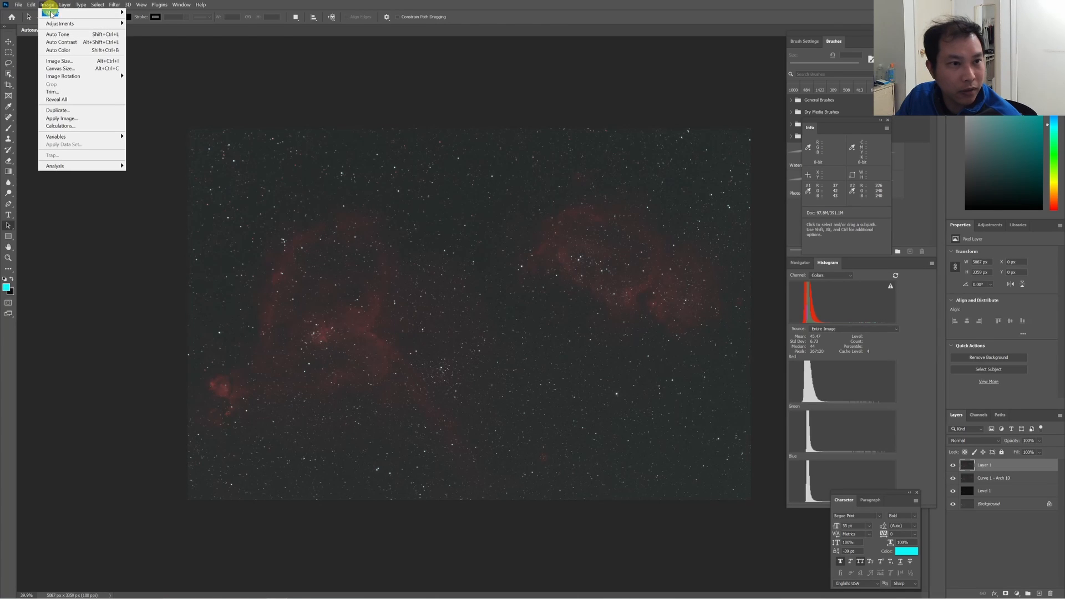
pyautogui.moveTo(72, 24)
pyautogui.click(166, 32)
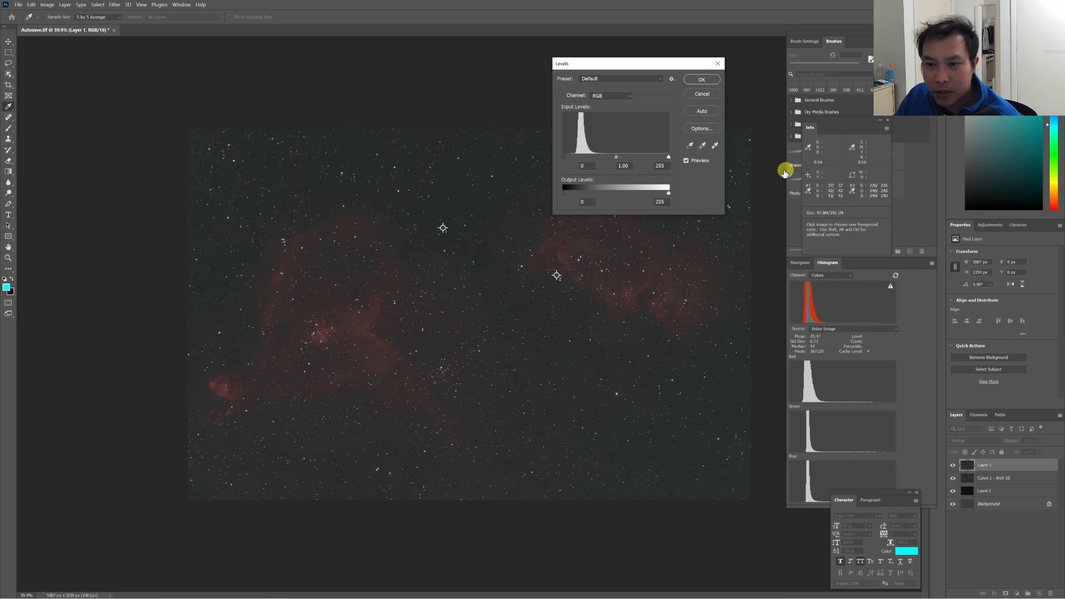
pyautogui.click(625, 97)
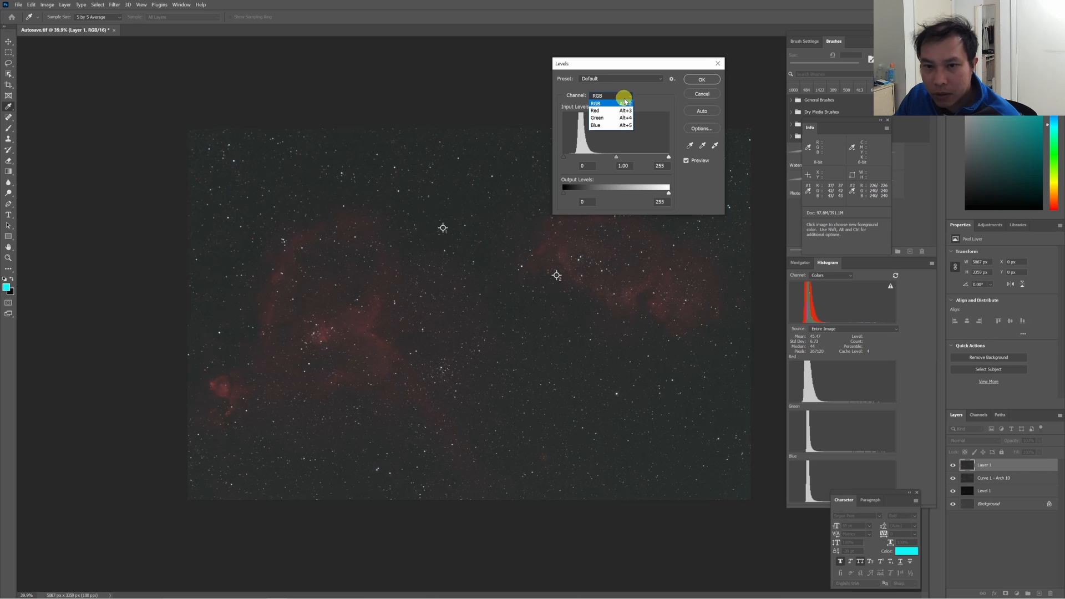
pyautogui.click(624, 102)
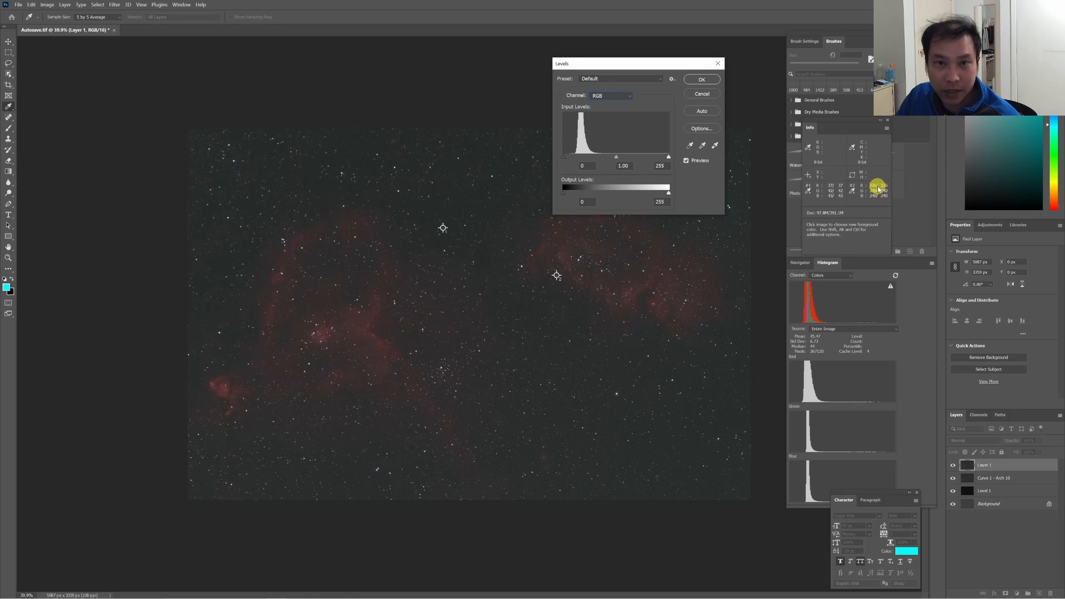
pyautogui.click(613, 96)
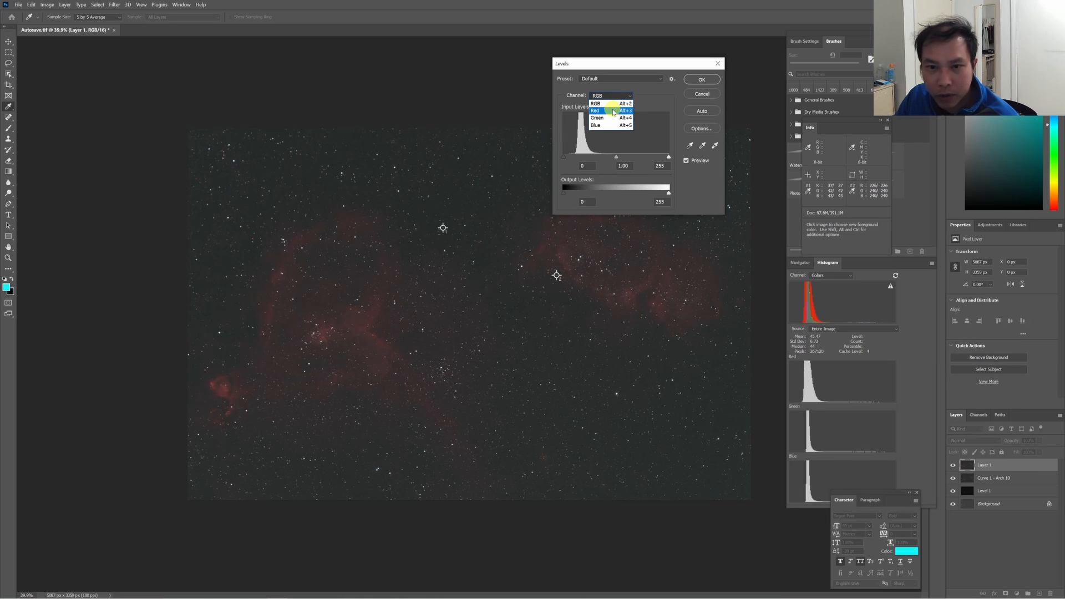
pyautogui.click(610, 111)
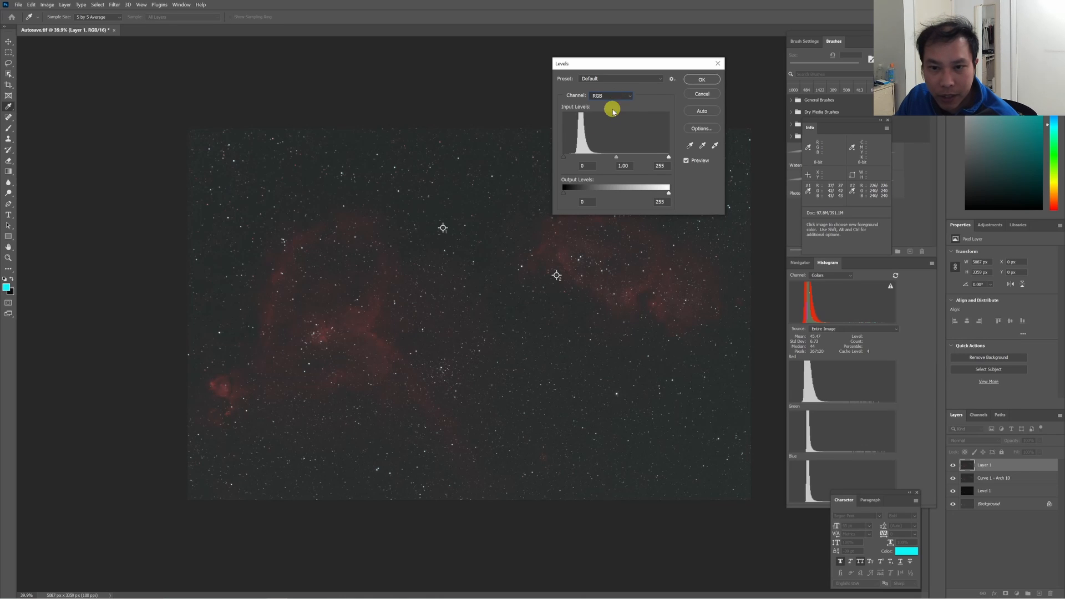
pyautogui.moveTo(668, 159); pyautogui.dragTo(660, 159)
pyautogui.click(665, 165)
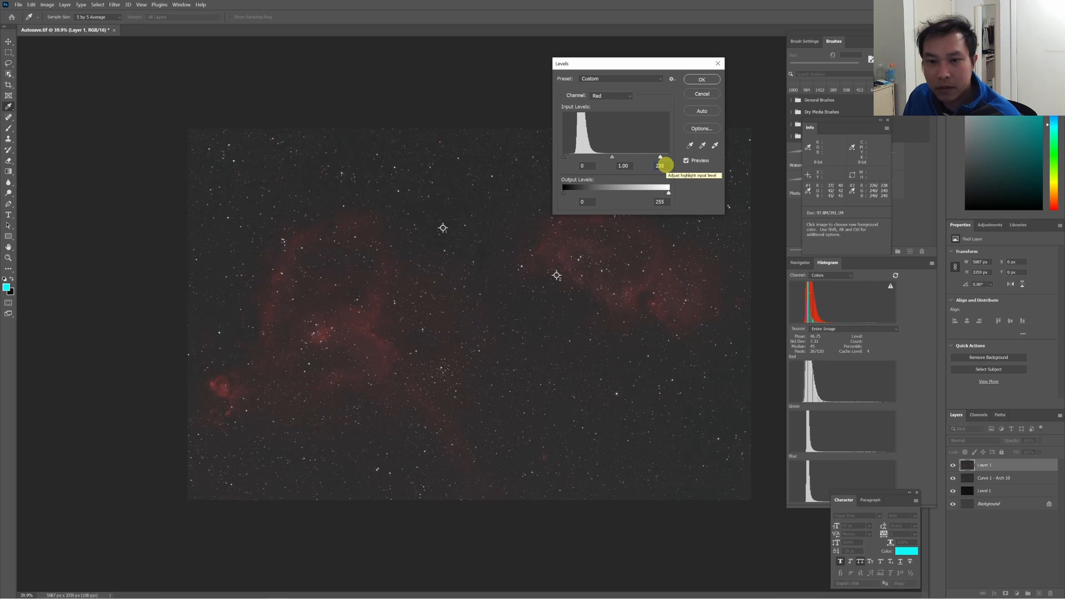
pyautogui.moveTo(660, 158); pyautogui.dragTo(659, 159)
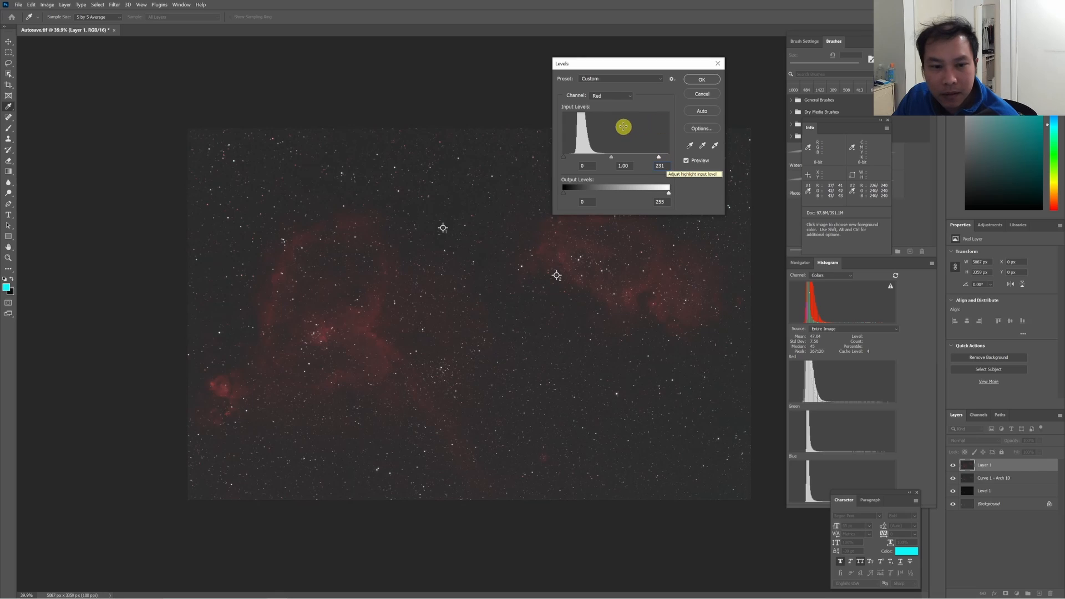
# Set the Green channel's black input level to 1, try 1 and 2 for Blue, and apply the Levels adjustment.
pyautogui.click(616, 98)
pyautogui.click(613, 107)
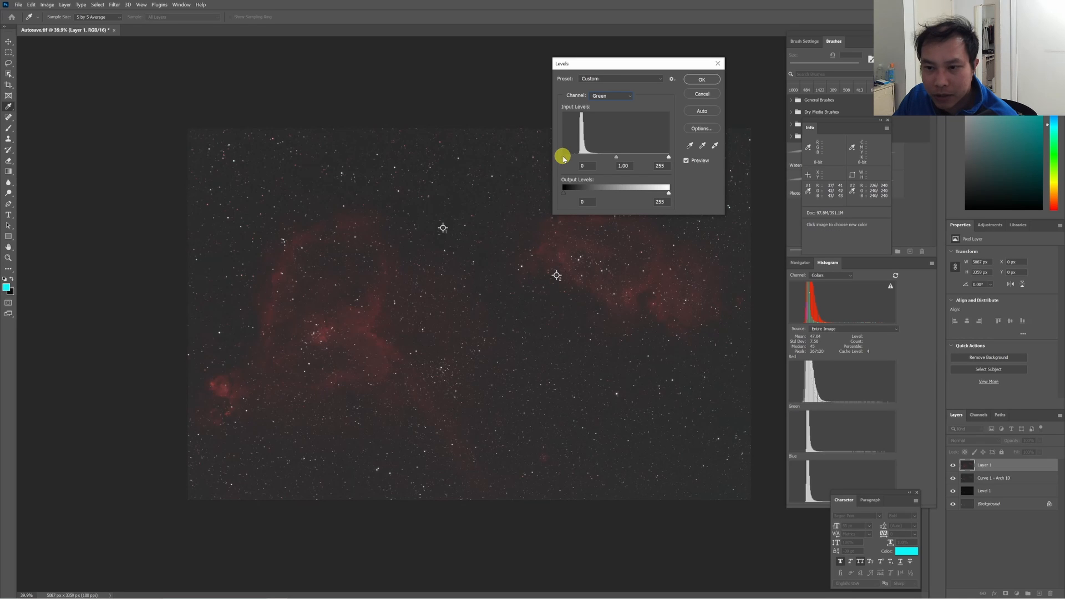
pyautogui.moveTo(564, 158); pyautogui.dragTo(566, 159)
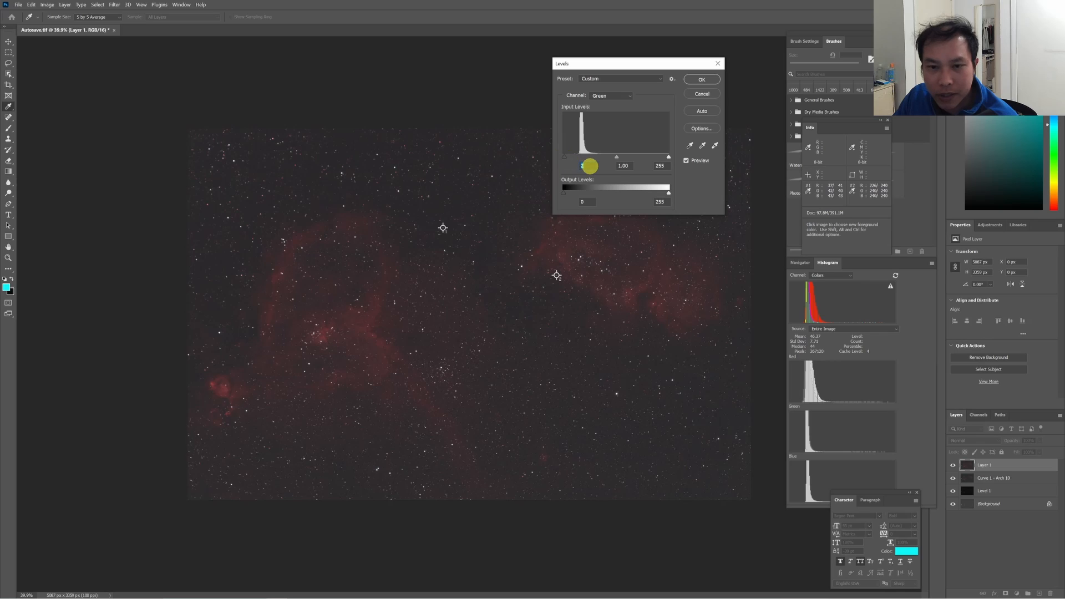
pyautogui.click(591, 163)
pyautogui.write('1')
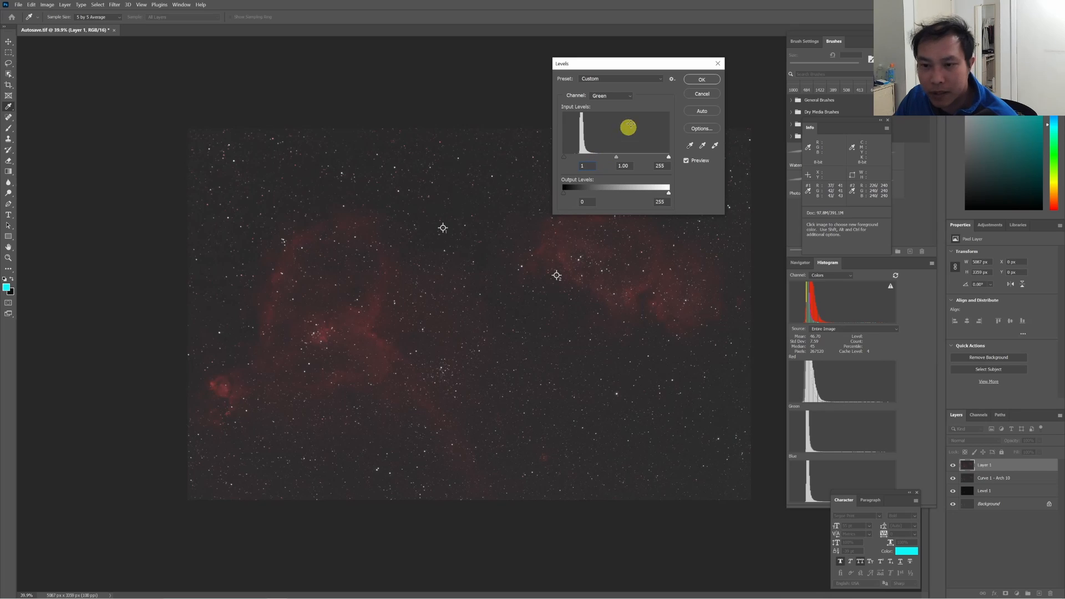
pyautogui.click(615, 96)
pyautogui.click(605, 125)
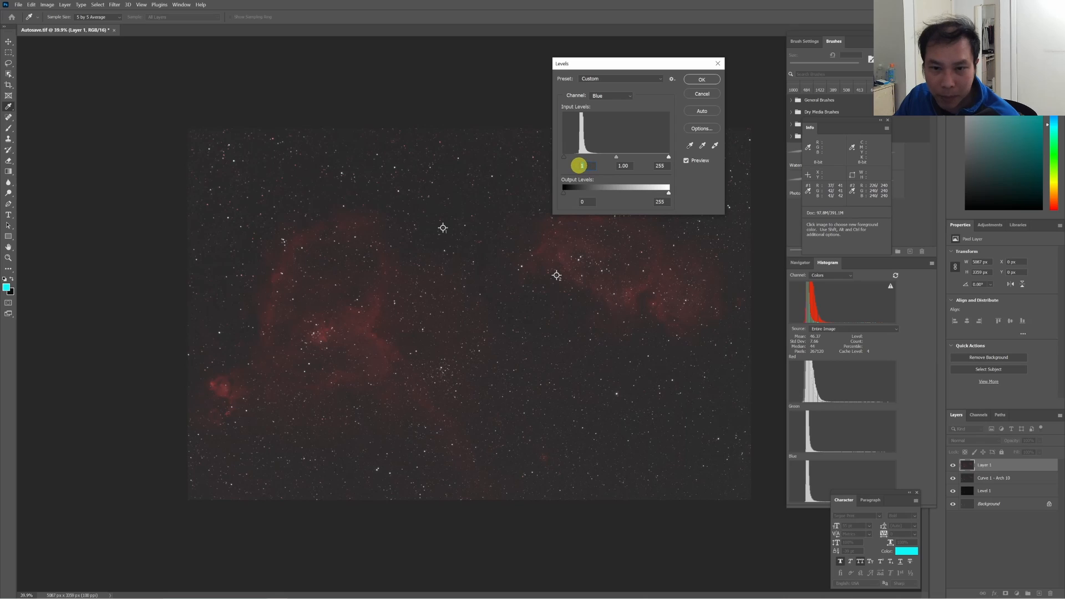
pyautogui.write('2')
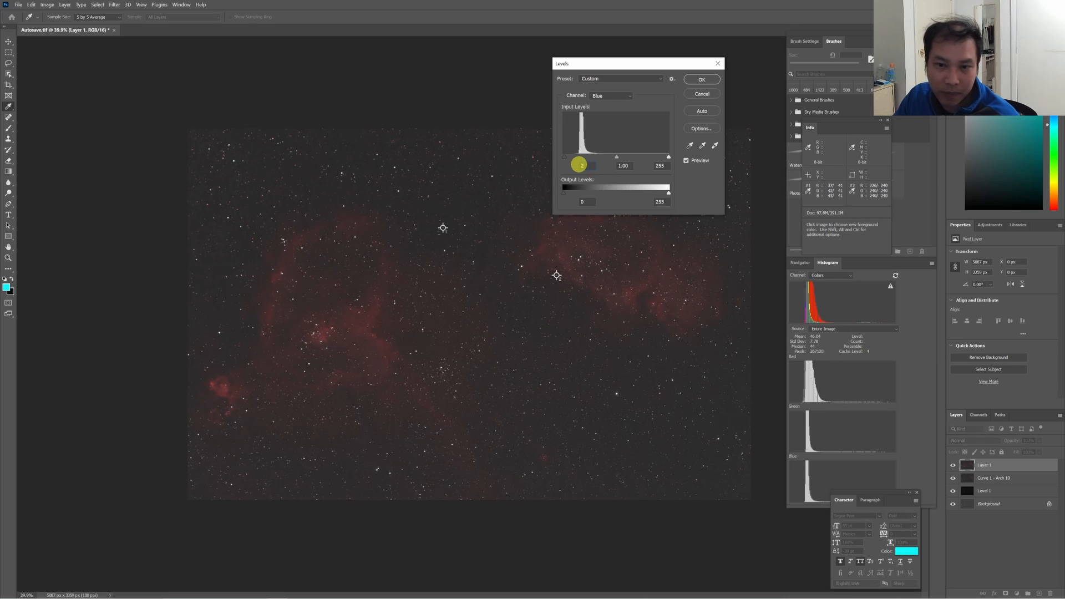
pyautogui.click(702, 79)
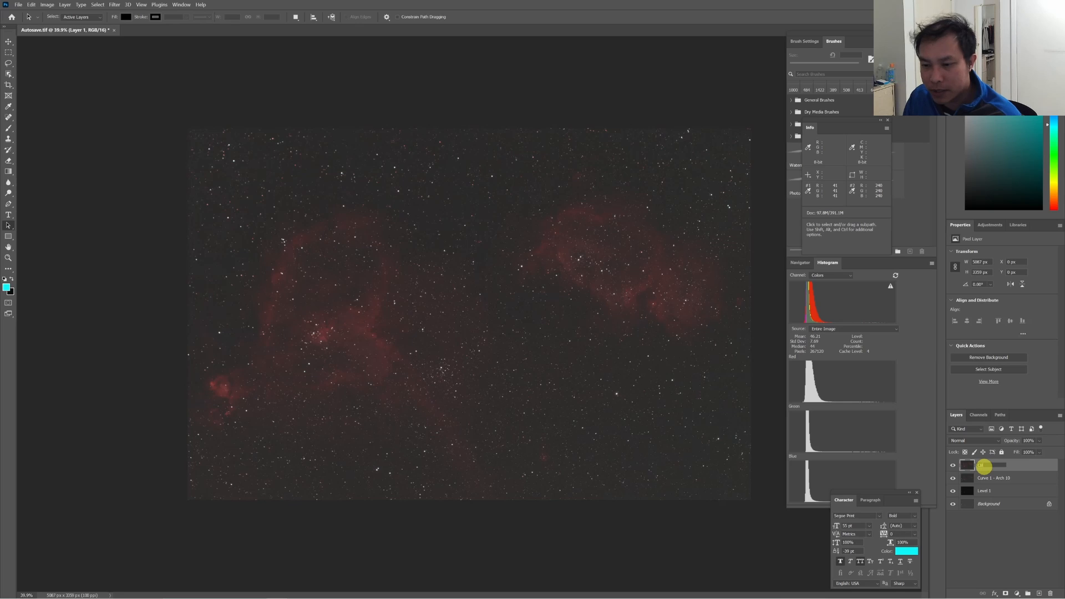
# Rename the color-balanced layer as CB 1, compare it hidden and shown, and stamp the visible image onto a new layer.
pyautogui.press('Return')
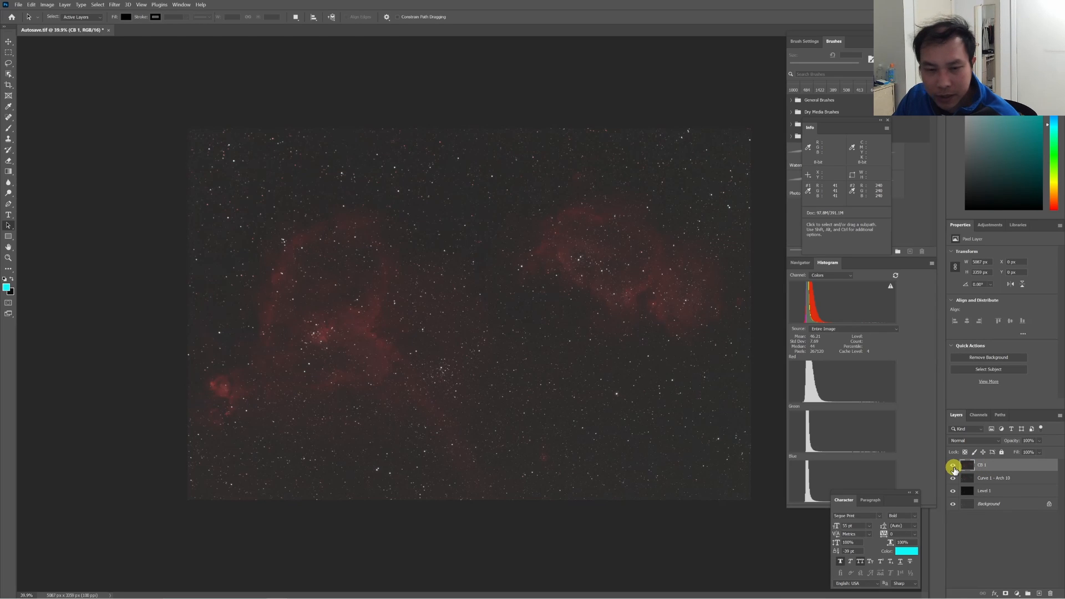
pyautogui.click(952, 466)
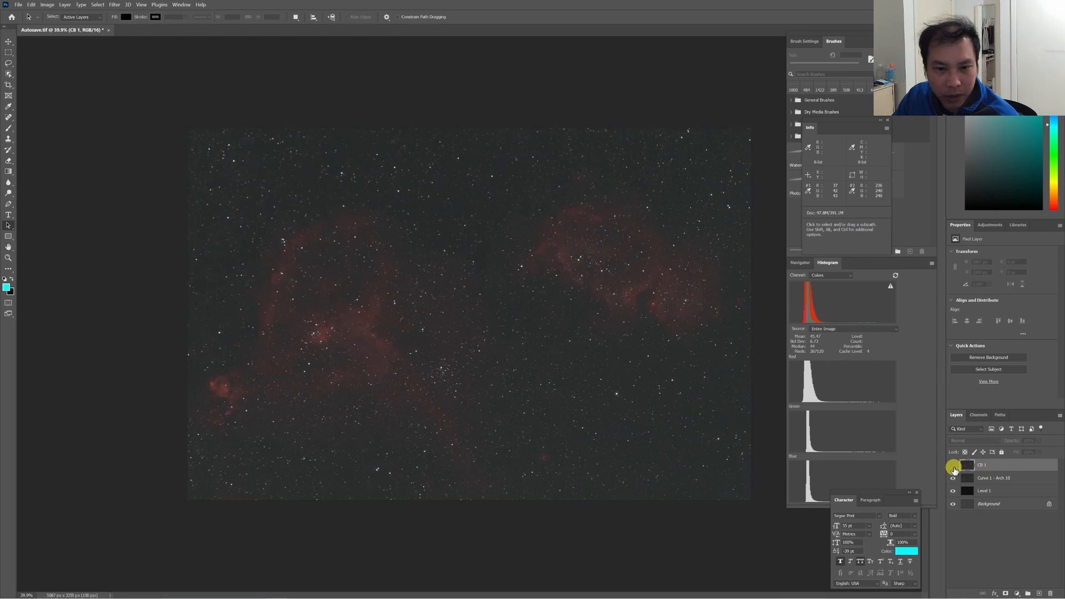
pyautogui.click(952, 466)
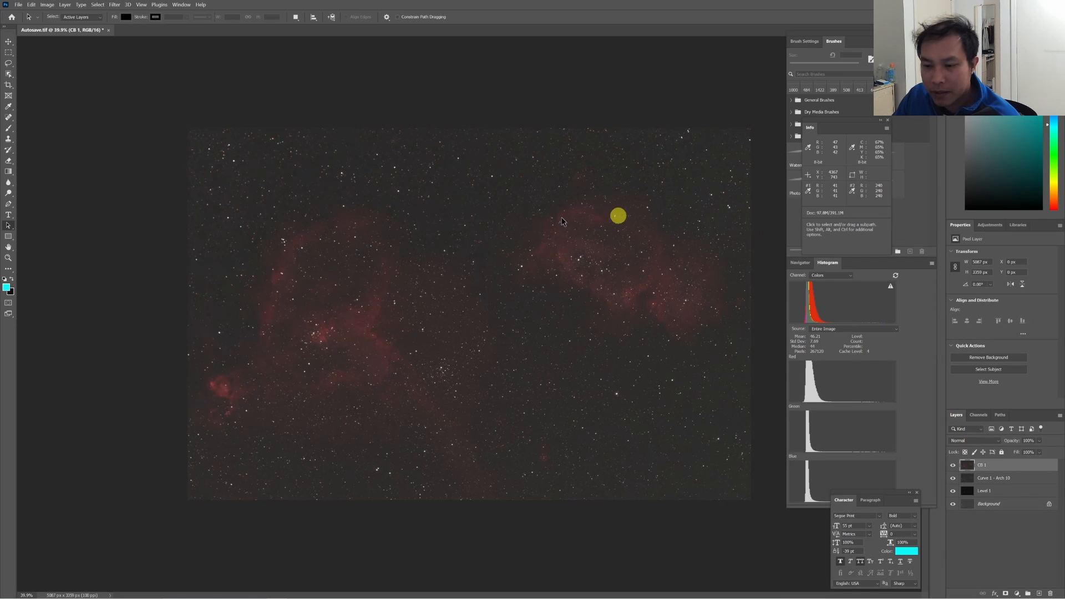
pyautogui.hotkey('ctrl', 'alt', 'shift', 'e')
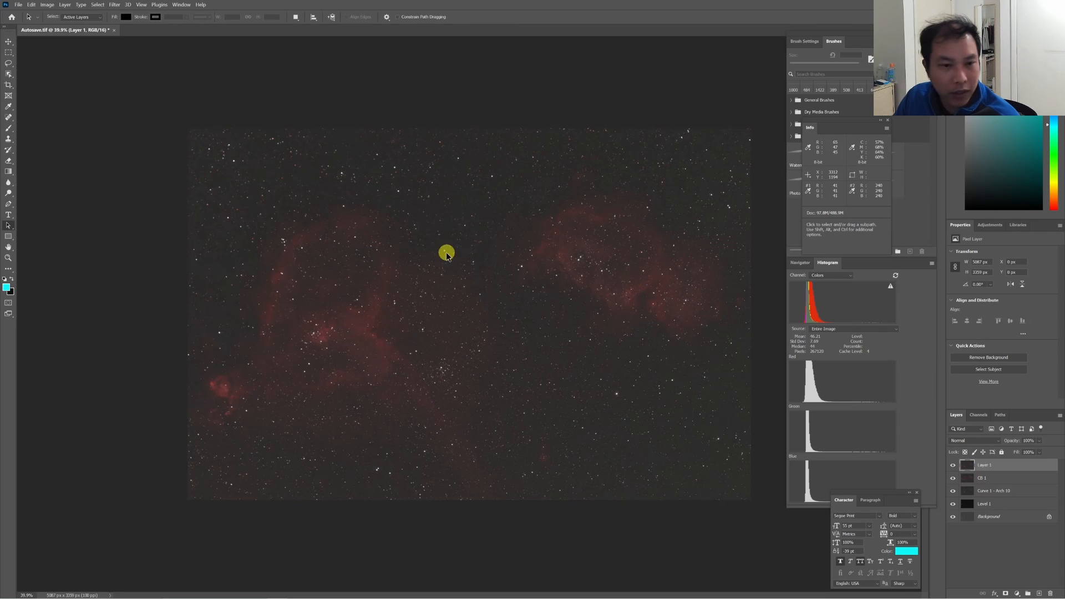
# Apply a Levels adjustment with an RGB black input level of 26 and rename the layer as Level 2.
pyautogui.click(47, 4)
pyautogui.moveTo(57, 23)
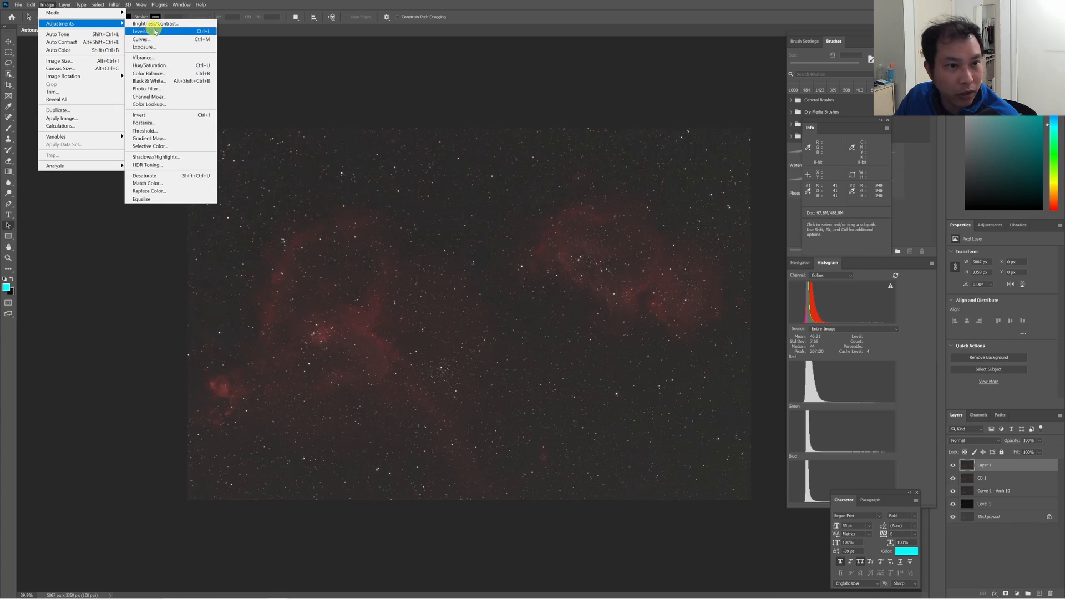
pyautogui.click(147, 31)
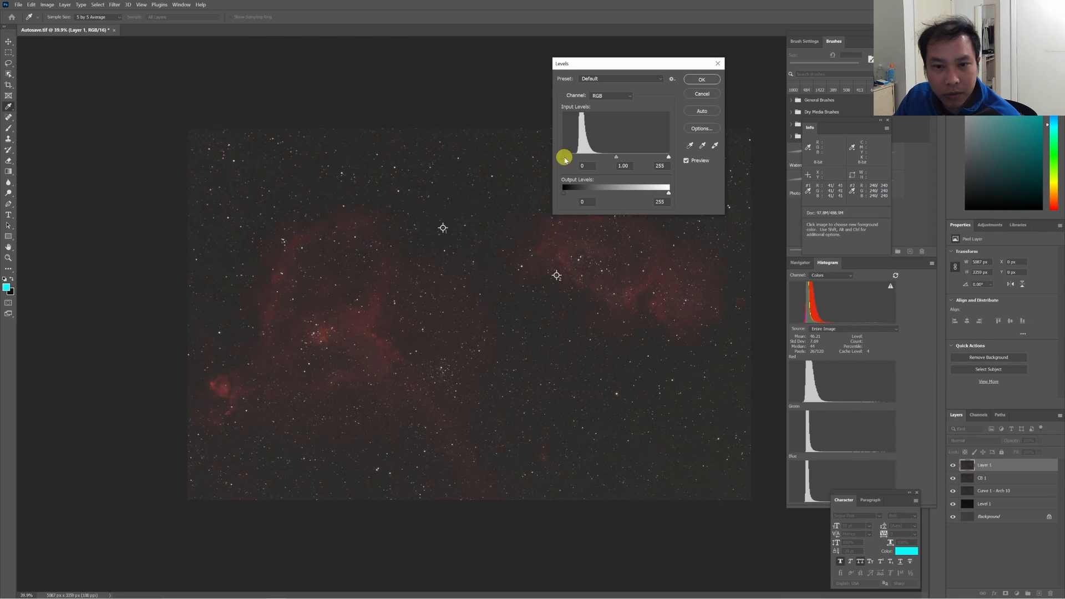
pyautogui.moveTo(566, 160); pyautogui.dragTo(574, 160)
pyautogui.click(711, 145)
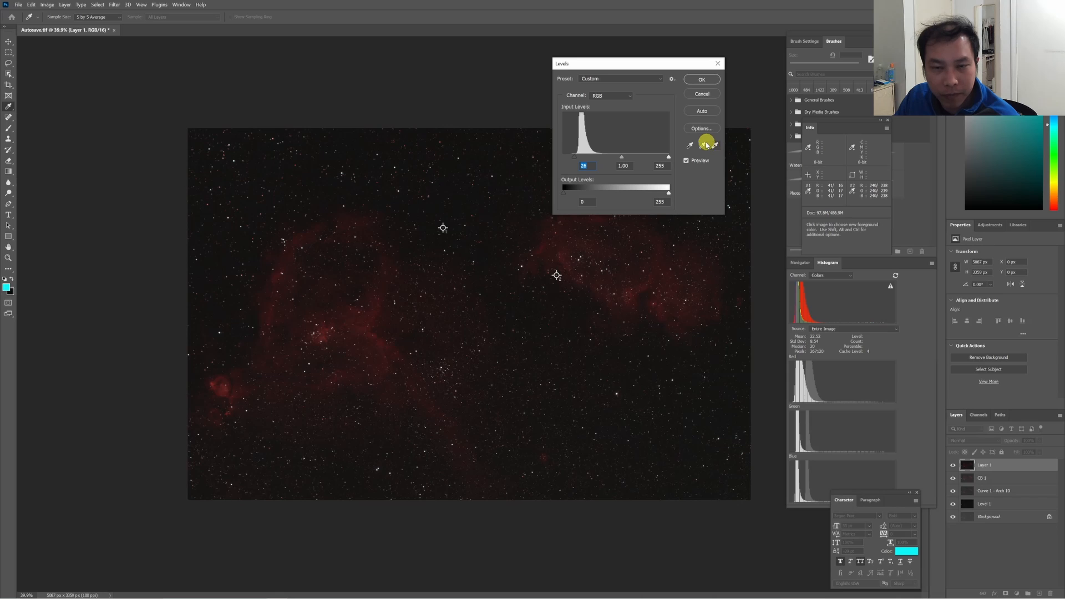
pyautogui.click(702, 80)
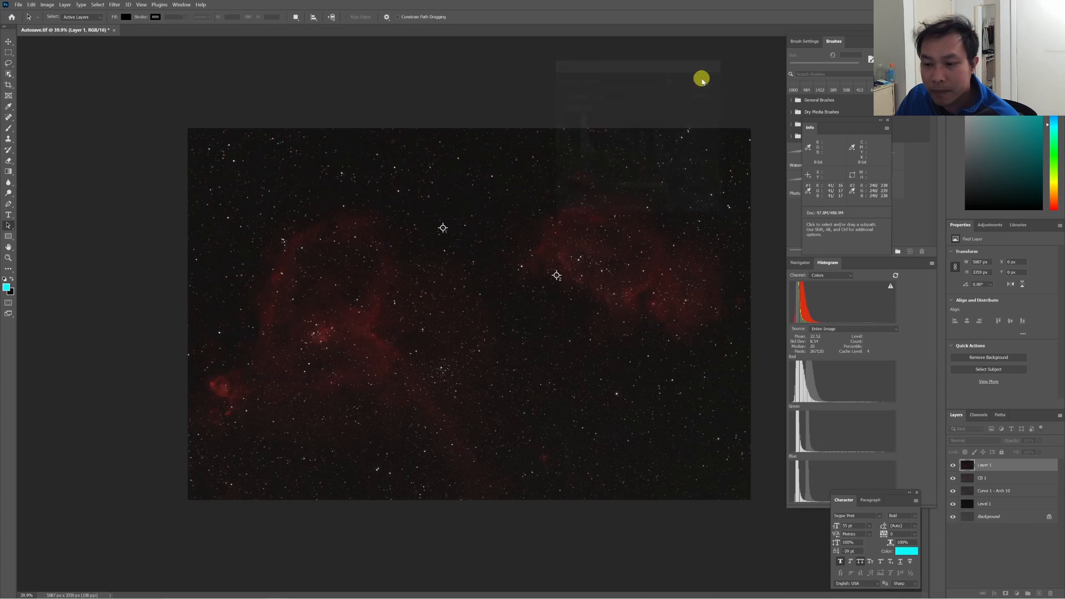
pyautogui.doubleClick(982, 465)
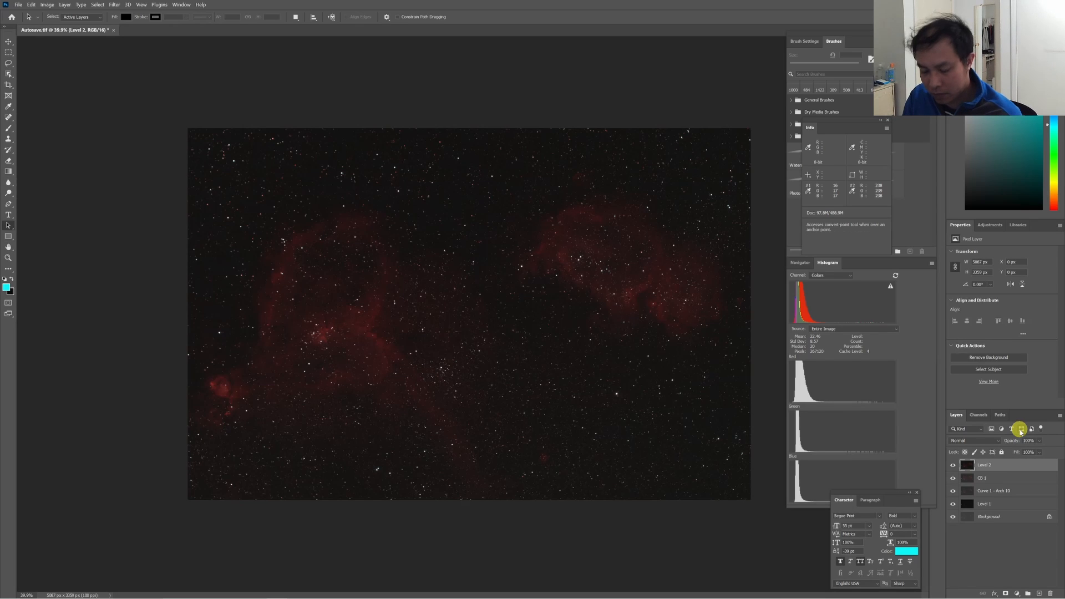
# Stamp the visible image onto a new layer and apply the Arcsinh10 Curves preset to it.
pyautogui.hotkey('ctrl', 'shift', 'alt', 'e')
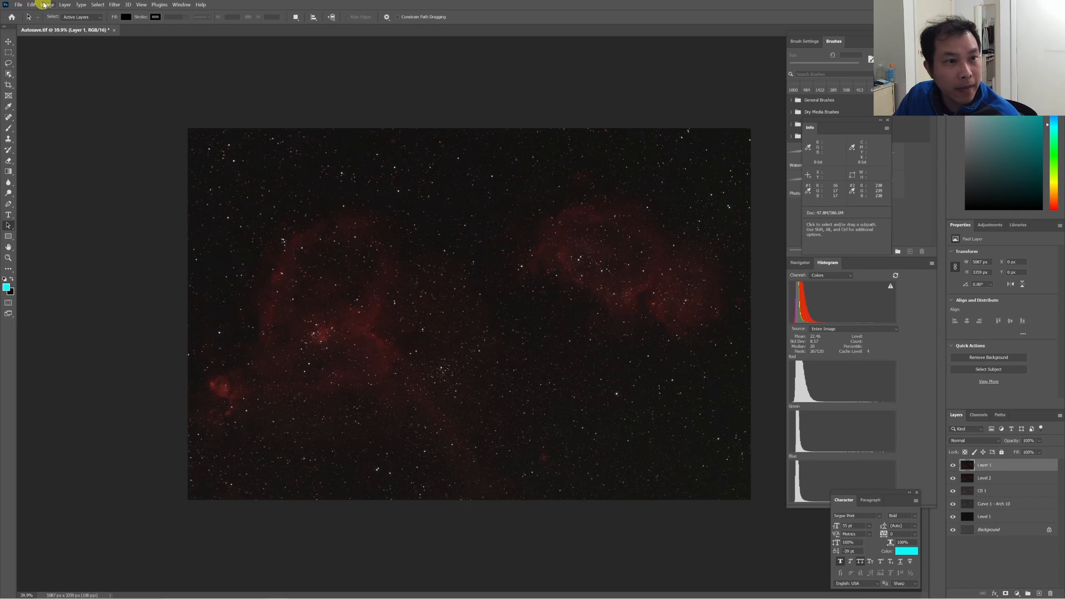
pyautogui.click(47, 5)
pyautogui.moveTo(61, 24)
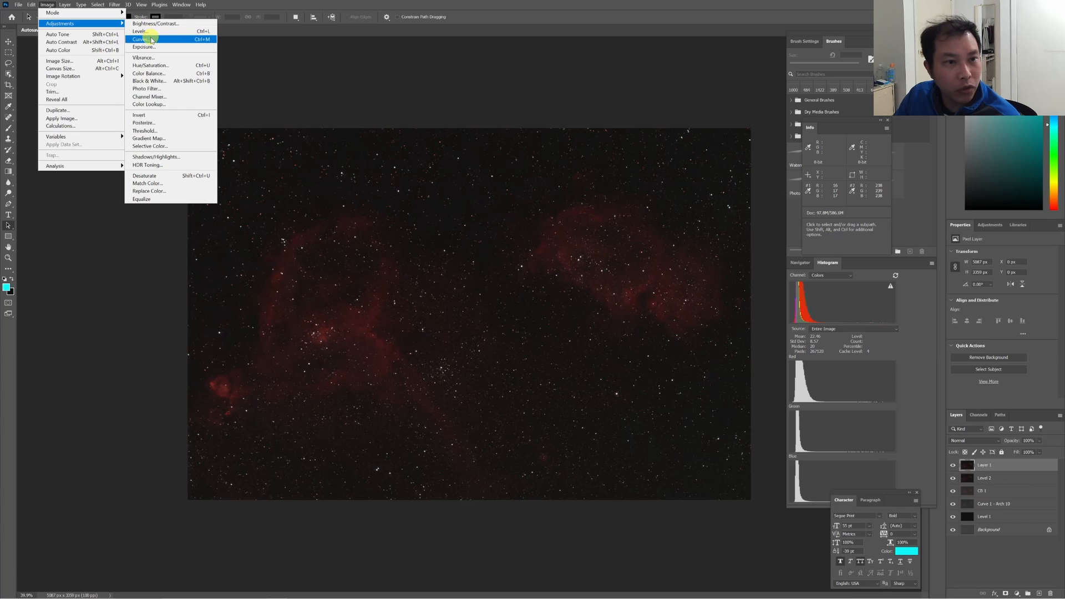
pyautogui.click(149, 39)
pyautogui.click(149, 46)
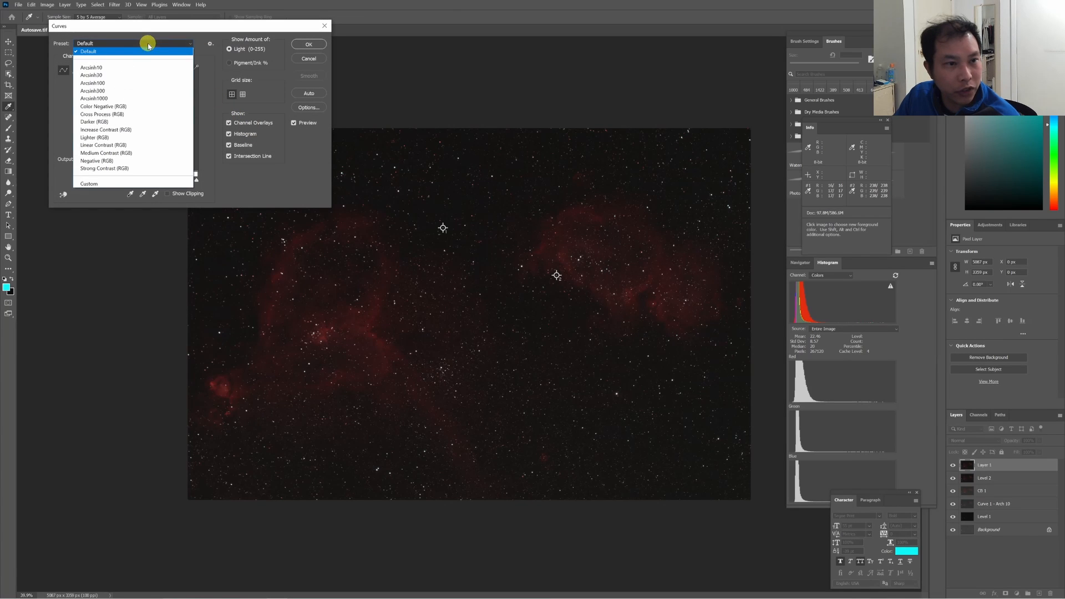
pyautogui.click(131, 68)
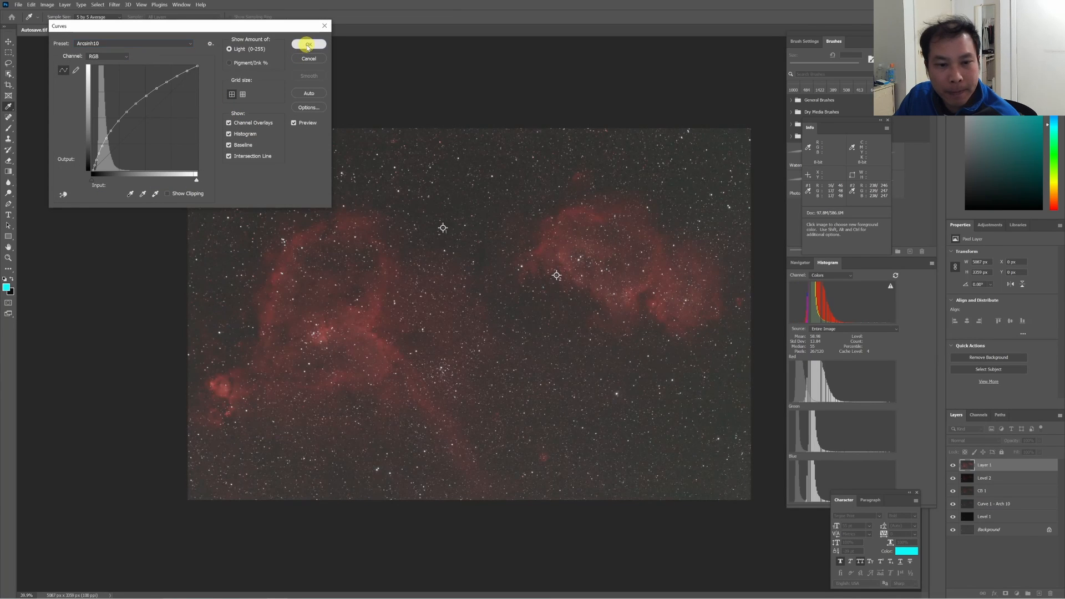
pyautogui.click(309, 44)
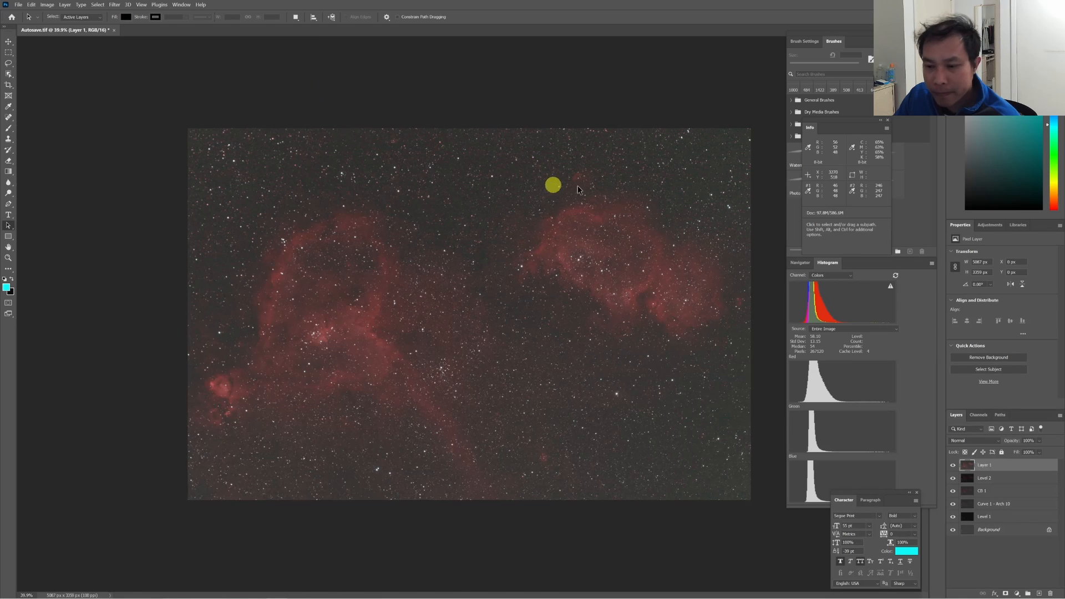
# Rename the stretched layer as Curve 2 - Arch 10 and stamp the visible image onto another new layer.
pyautogui.doubleClick(983, 464)
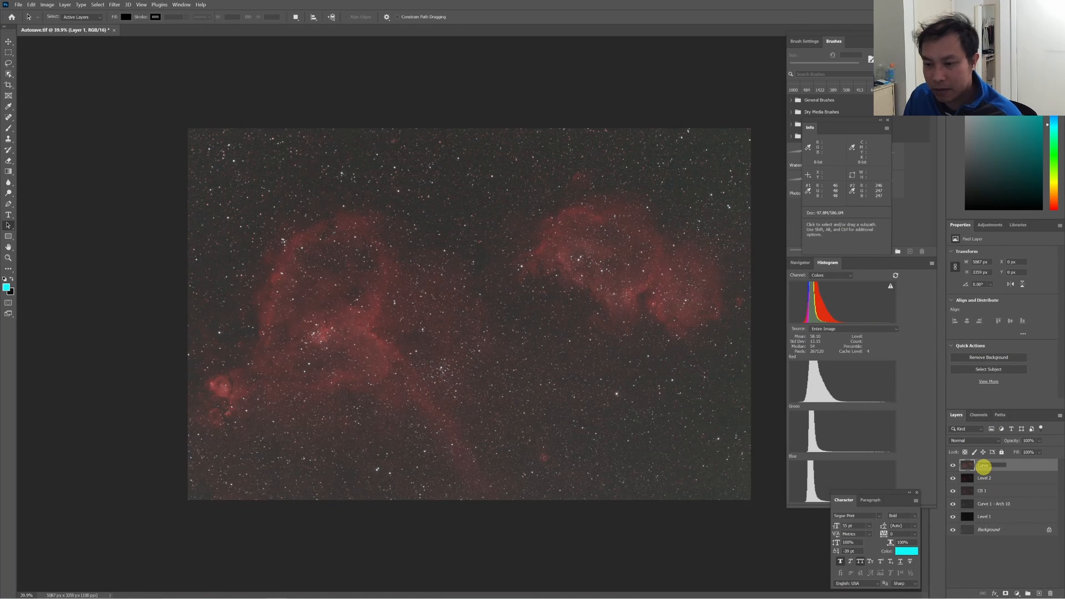
pyautogui.write('- Arch 10')
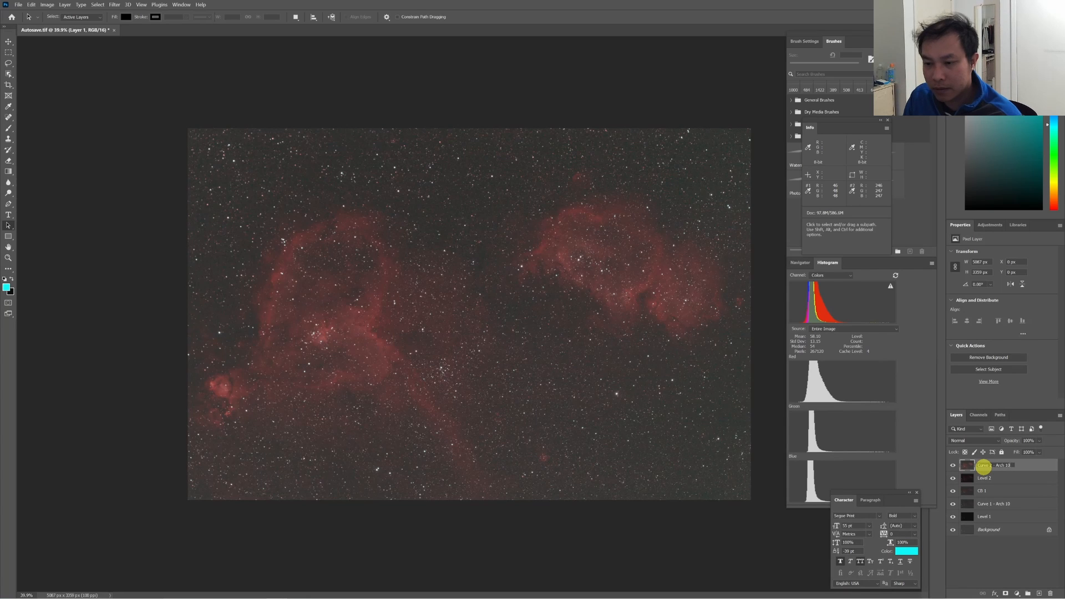
pyautogui.press('Return')
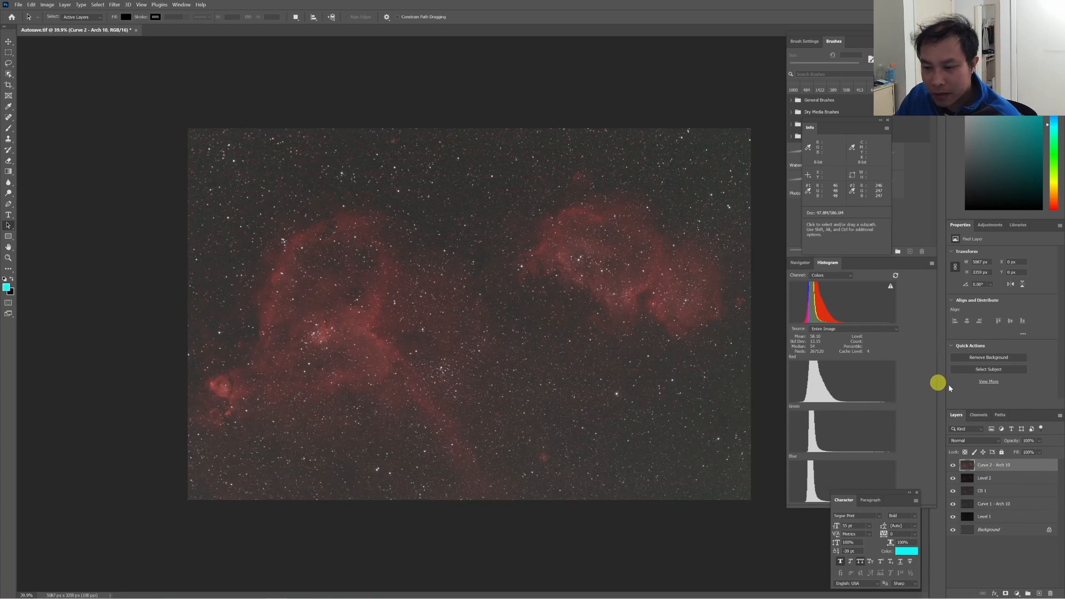
pyautogui.hotkey('ctrl', 'shift', 'alt', 'e')
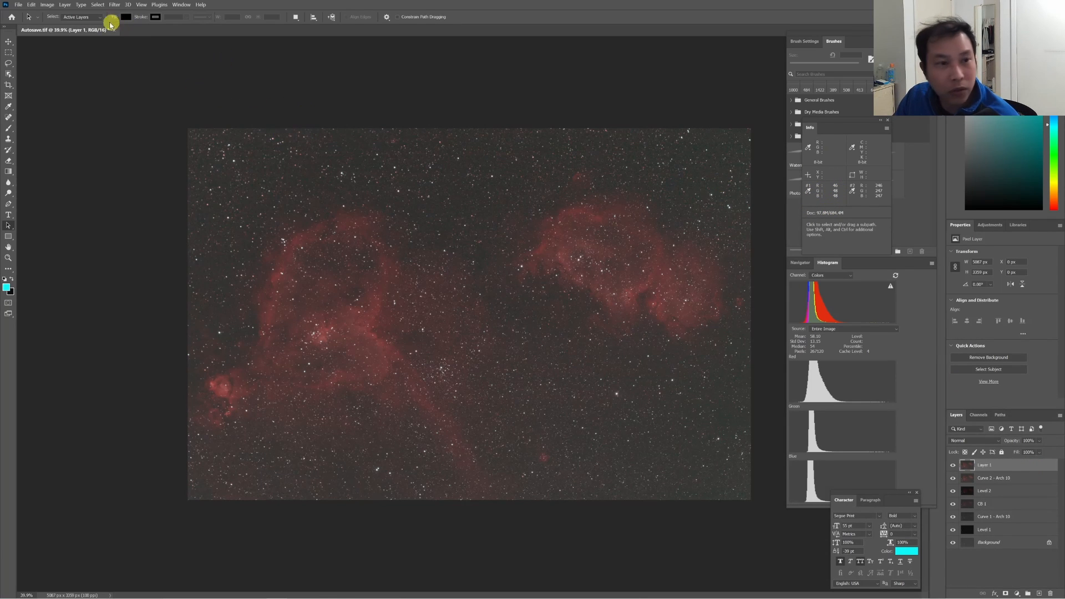
# Start a Levels adjustment on the newly stamped layer and lower the Red channel's white input level below 254.
pyautogui.click(56, 5)
pyautogui.moveTo(83, 24)
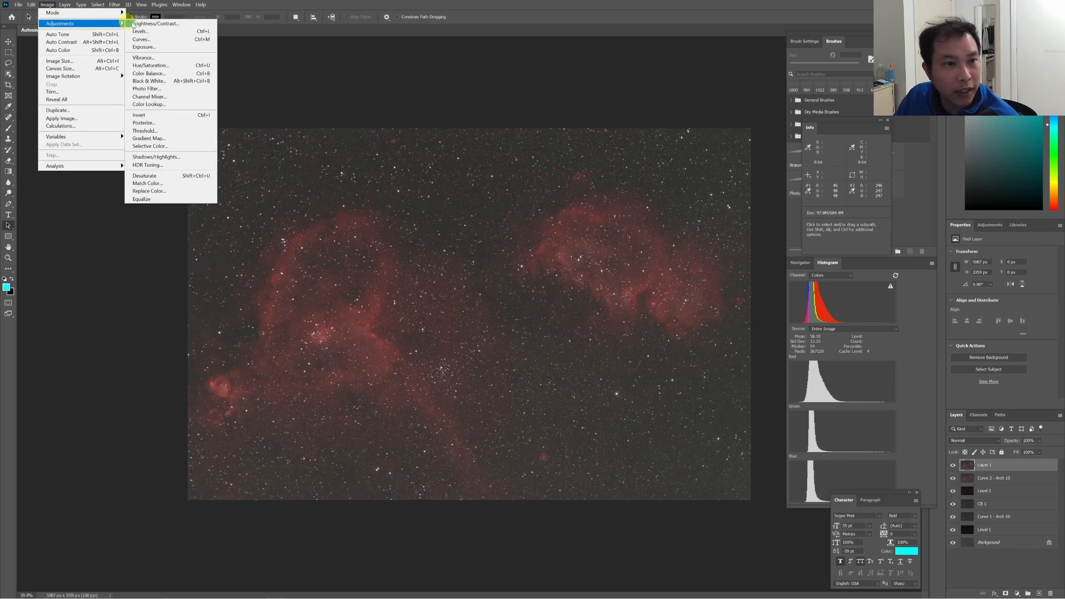
pyautogui.click(147, 31)
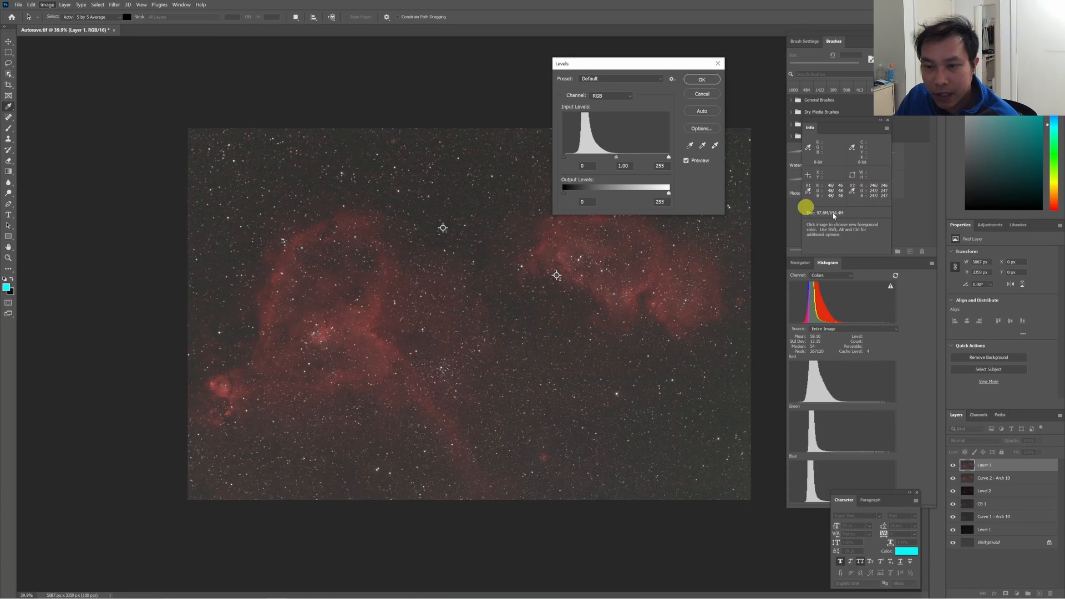
pyautogui.click(619, 96)
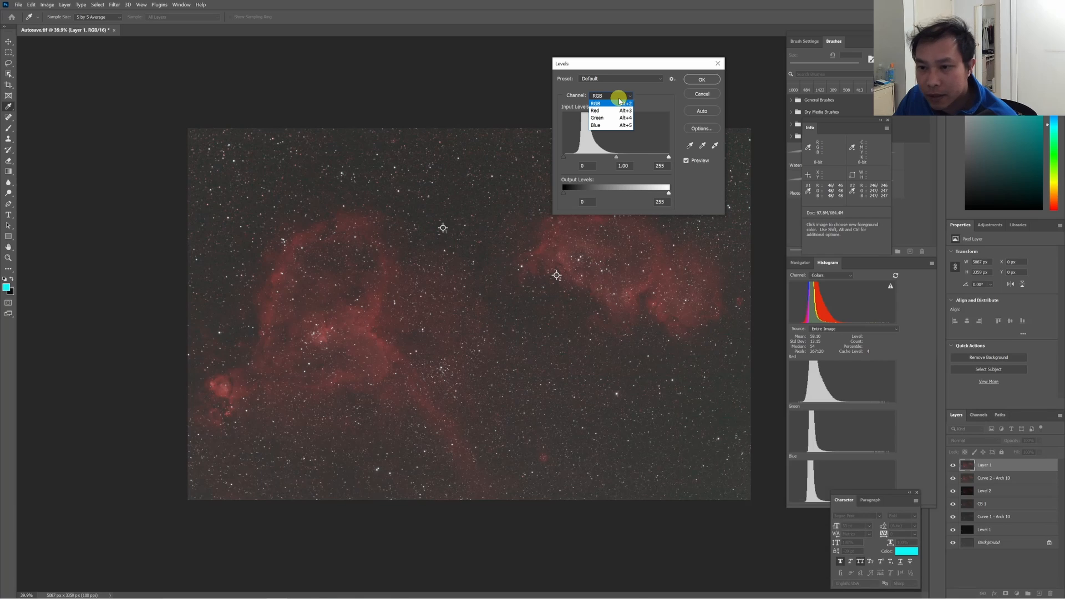
pyautogui.click(615, 111)
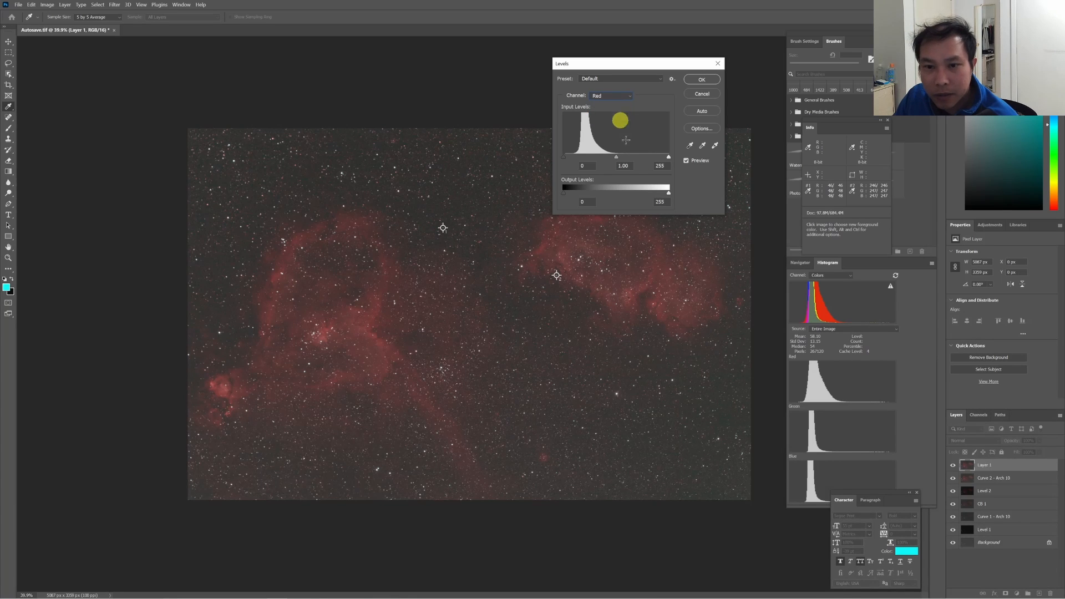
pyautogui.click(661, 166)
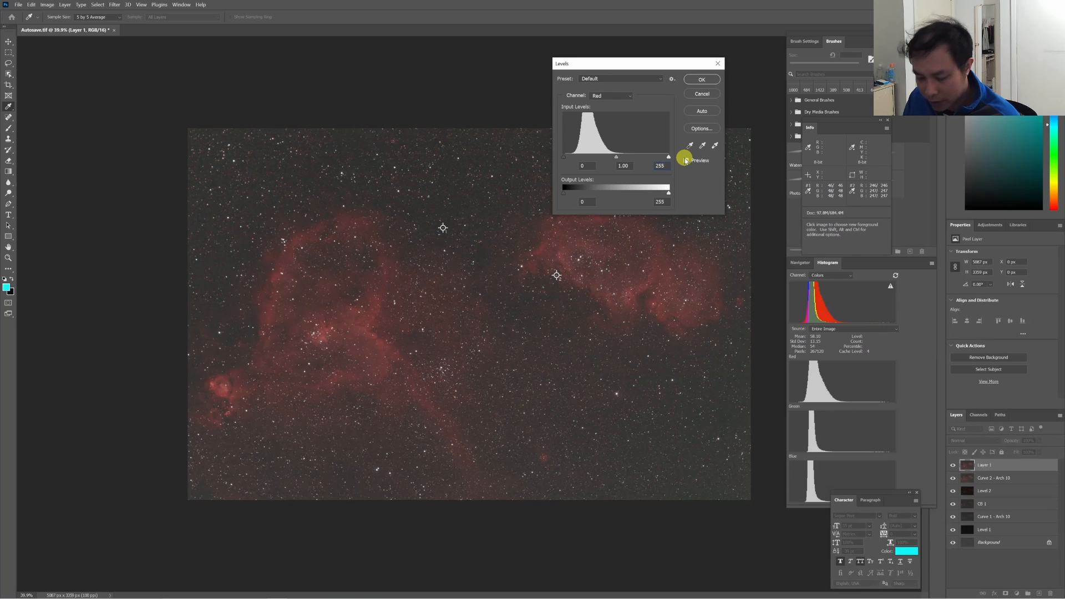
pyautogui.press('Down')
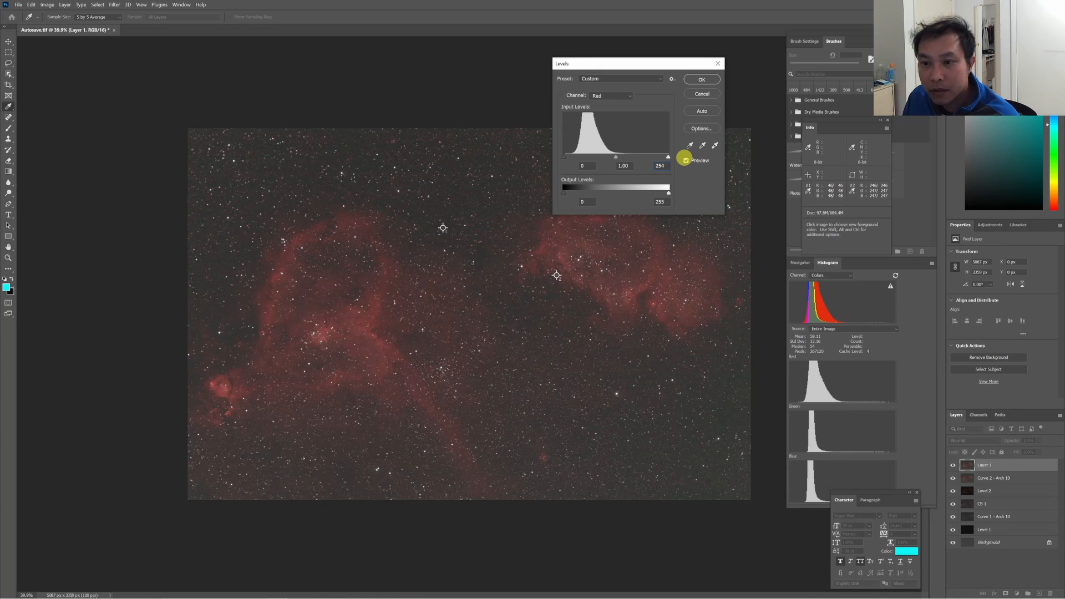
pyautogui.press('Down')
# Set the black input level to 1 for both the Green and Blue channels and apply the Levels adjustment.
pyautogui.click(622, 97)
pyautogui.click(603, 117)
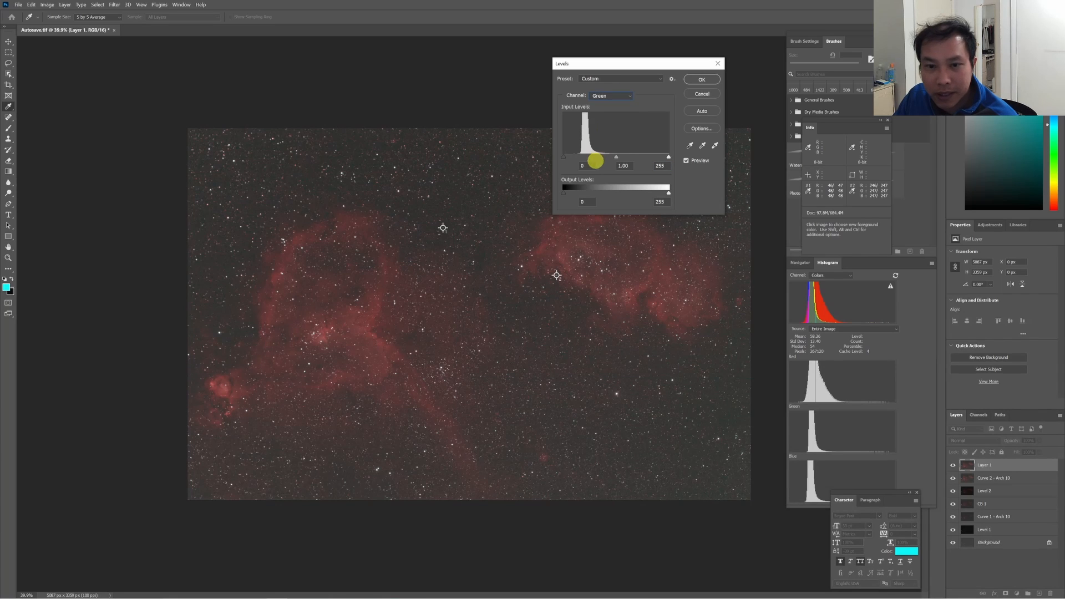
pyautogui.press('Up')
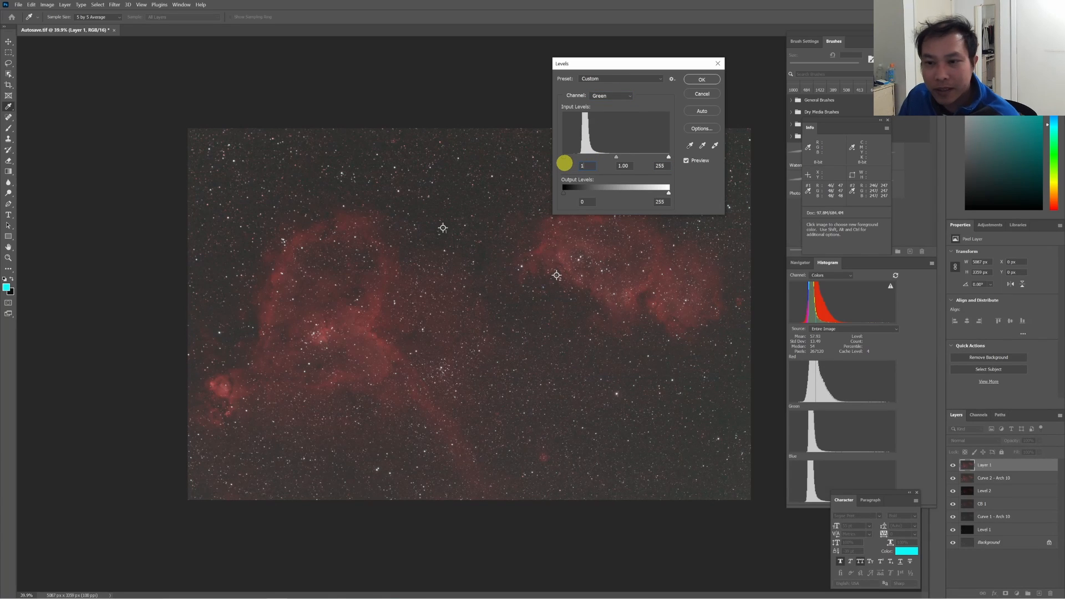
pyautogui.click(619, 98)
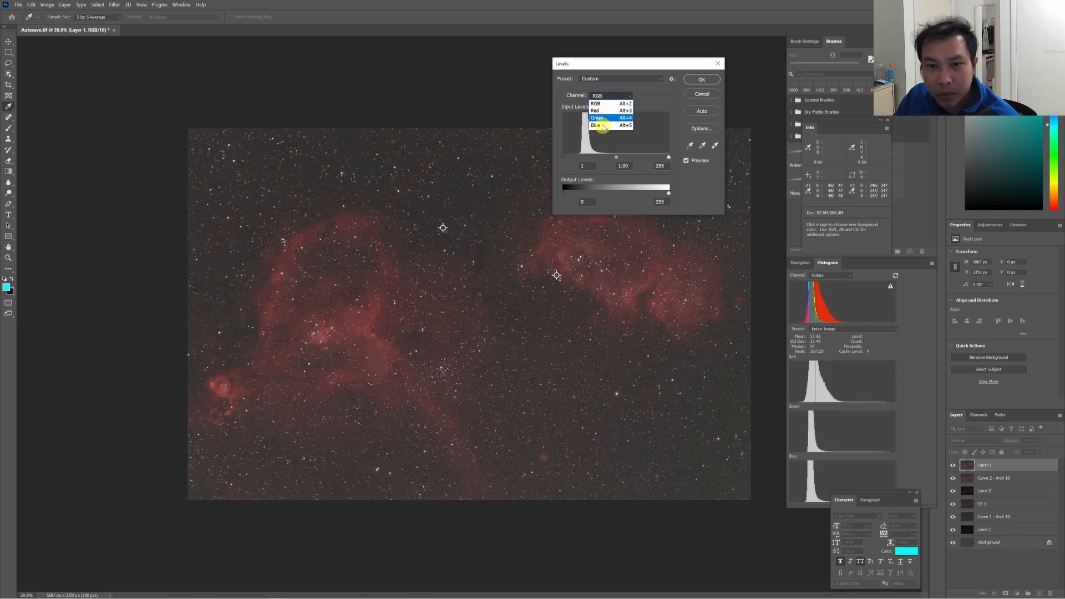
pyautogui.click(603, 125)
pyautogui.moveTo(587, 166); pyautogui.dragTo(546, 163)
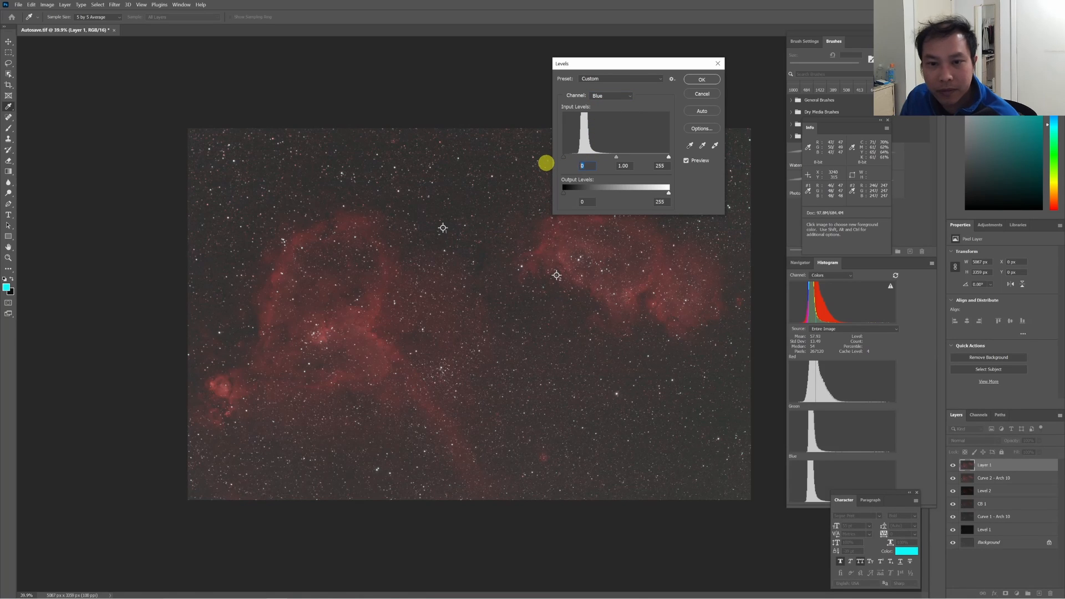
pyautogui.write('1')
pyautogui.press('Return')
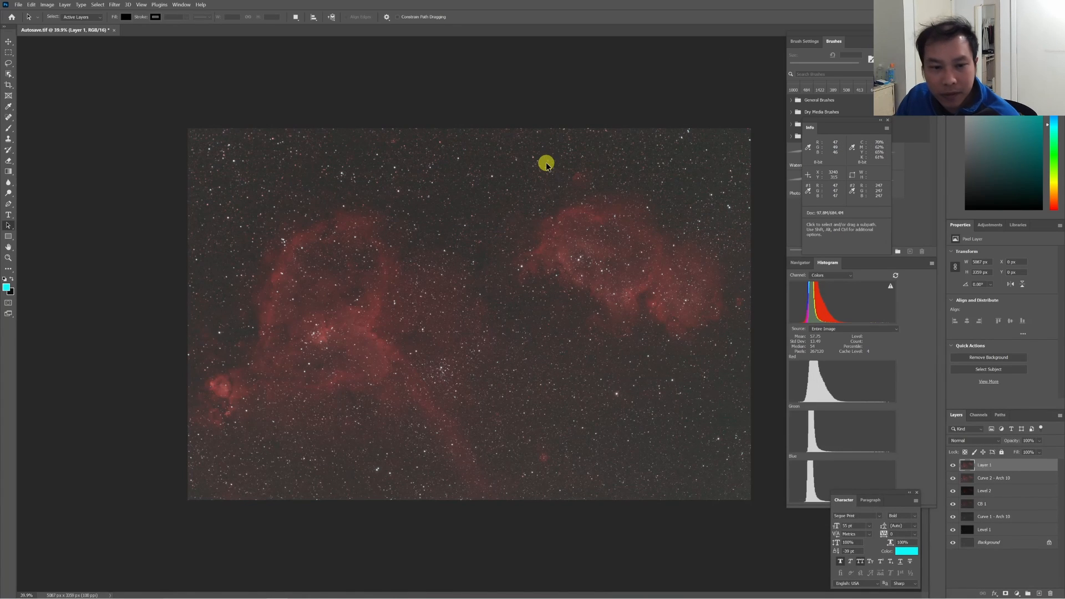
# Rename the color-balanced layer as CB 2 and stamp the visible image onto a new layer above it.
pyautogui.press('a')
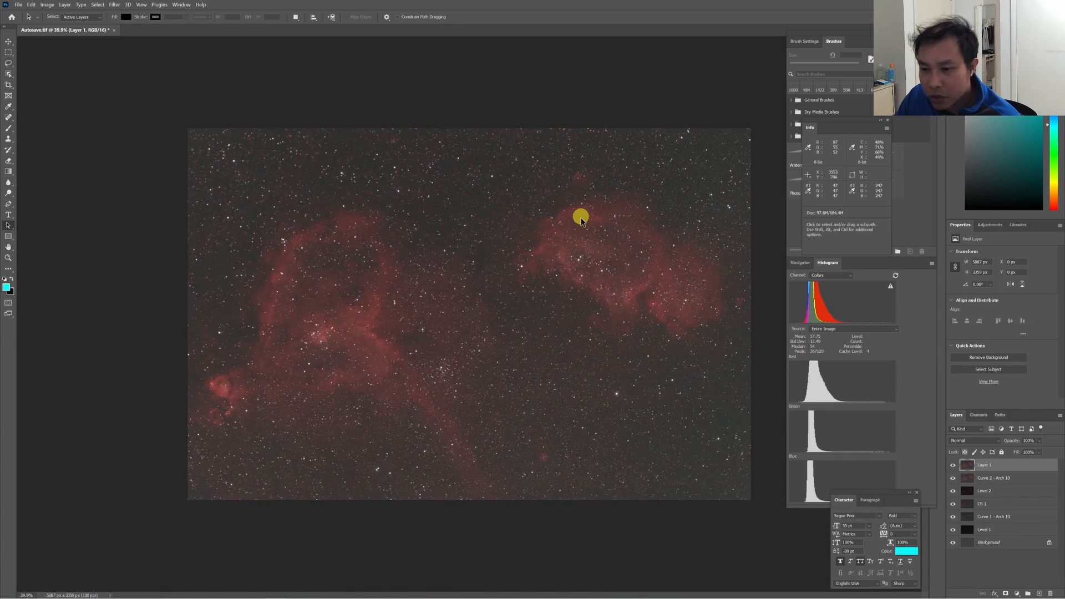
pyautogui.doubleClick(989, 465)
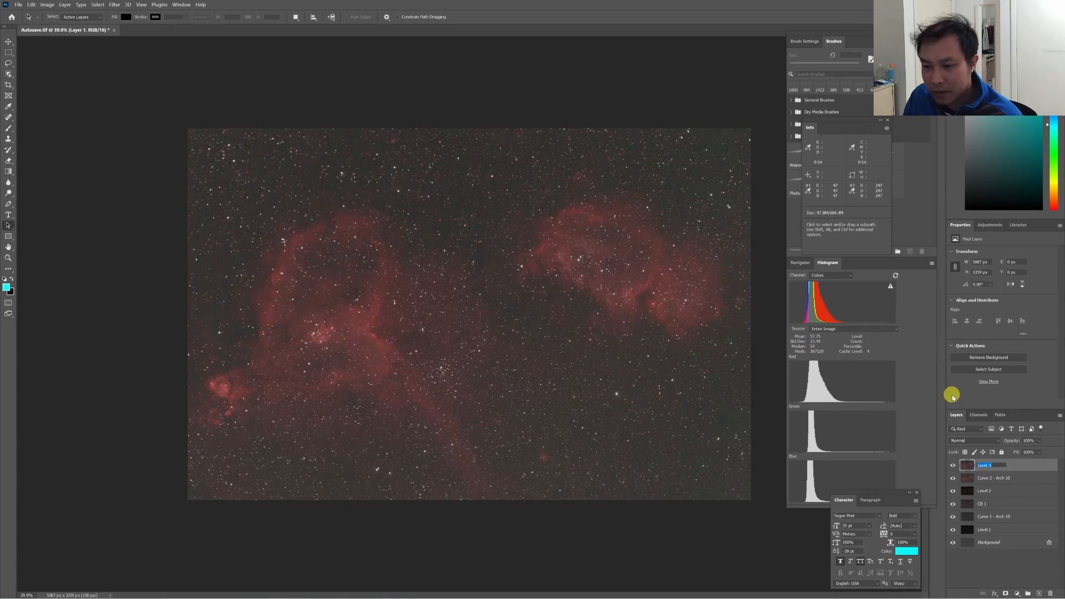
pyautogui.press('Return')
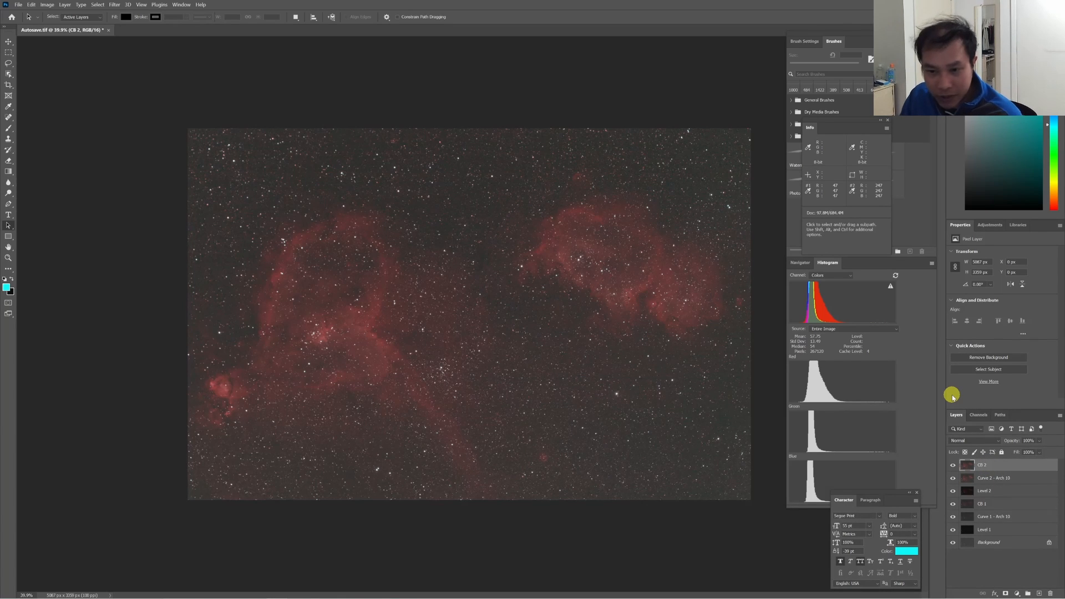
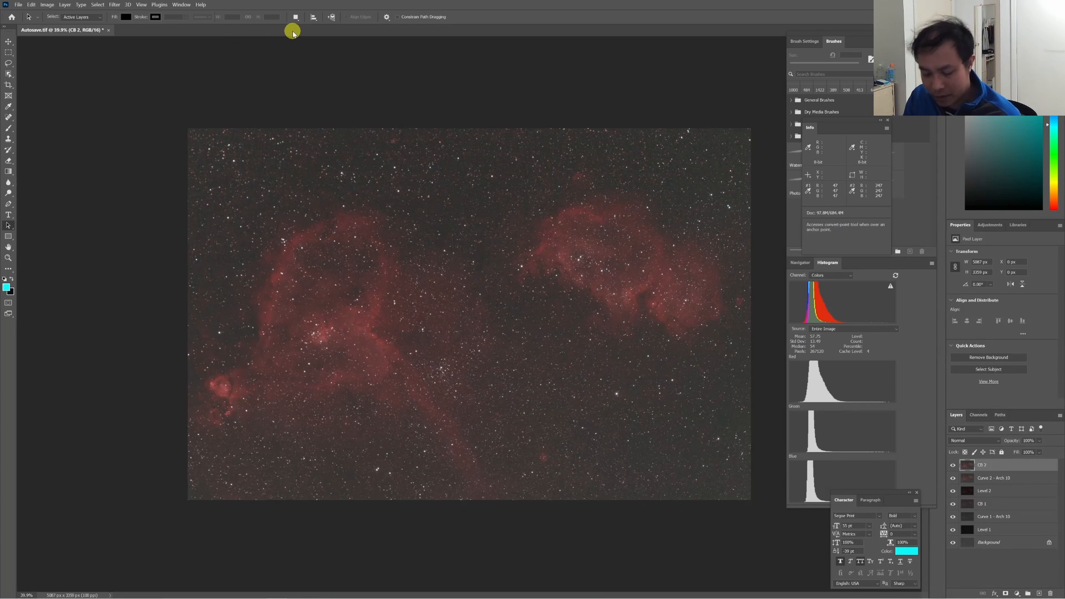
pyautogui.hotkey('ctrl', 'alt', 'shift', 'e')
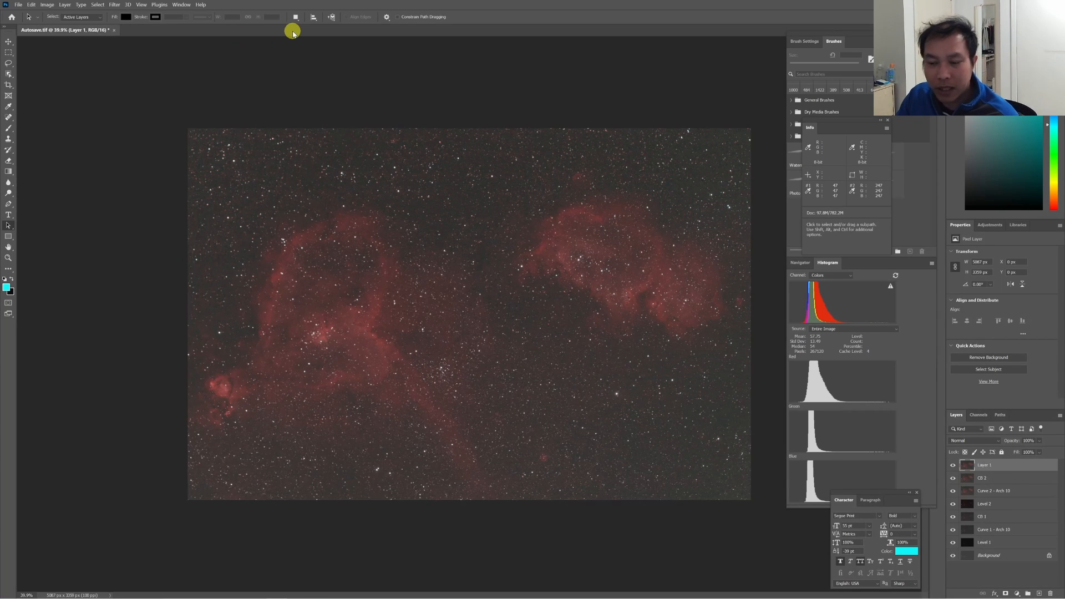
# Try an RGB black input level of 62 in Levels on the new layer, return it to 0 and discard the adjustment.
pyautogui.click(60, 4)
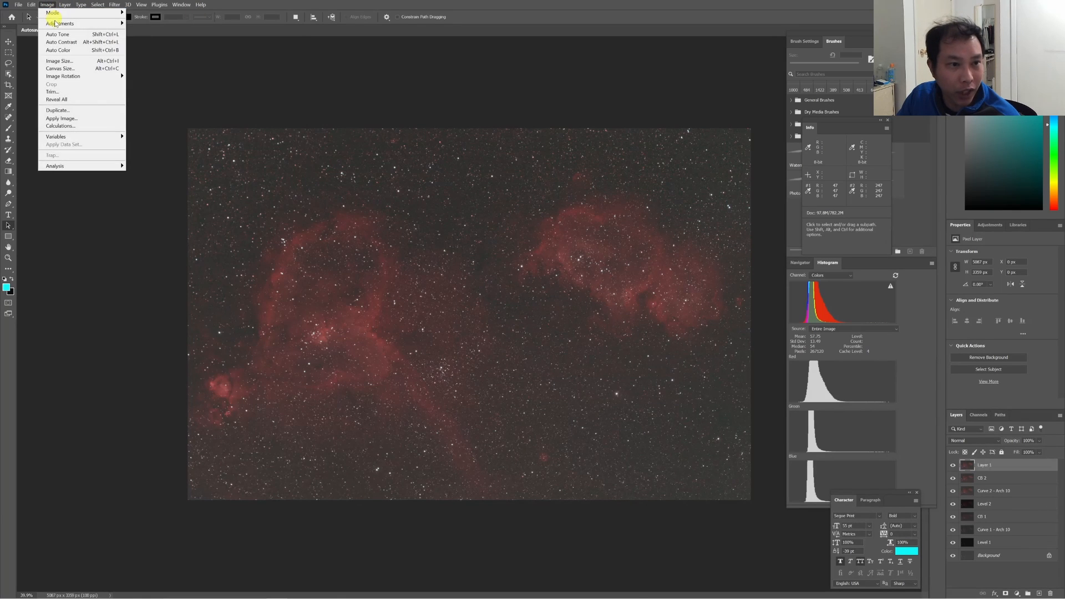
pyautogui.moveTo(56, 25)
pyautogui.click(146, 31)
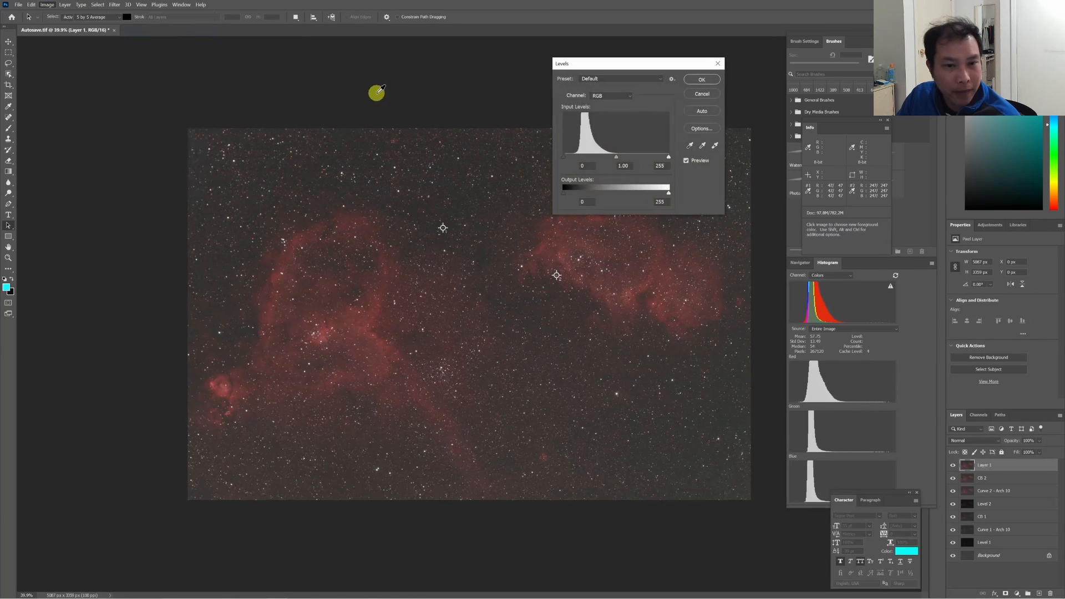
pyautogui.moveTo(564, 157); pyautogui.dragTo(589, 158)
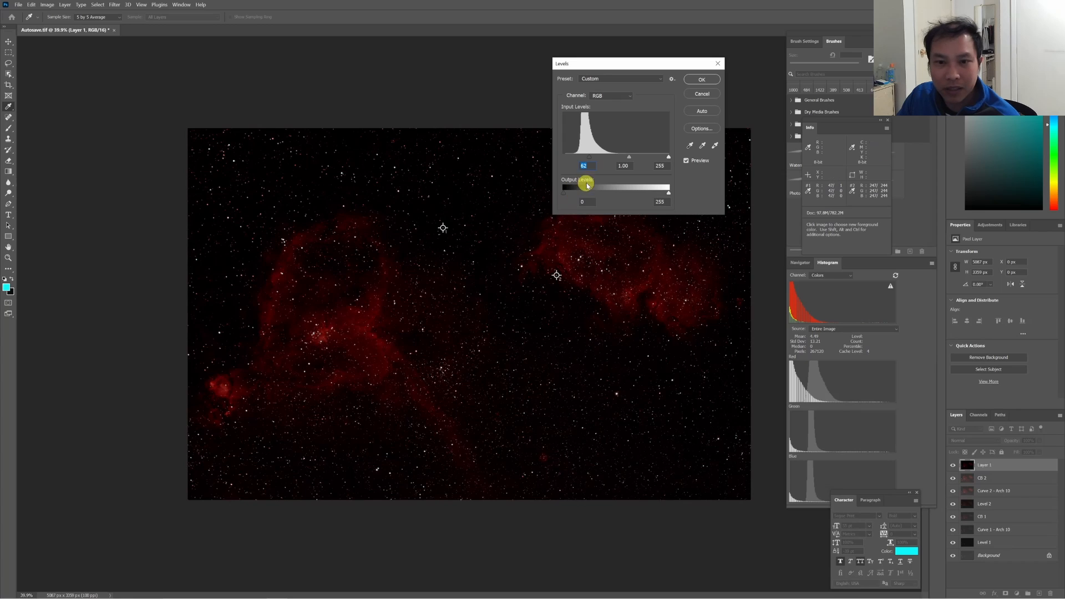
pyautogui.moveTo(589, 158); pyautogui.dragTo(552, 161)
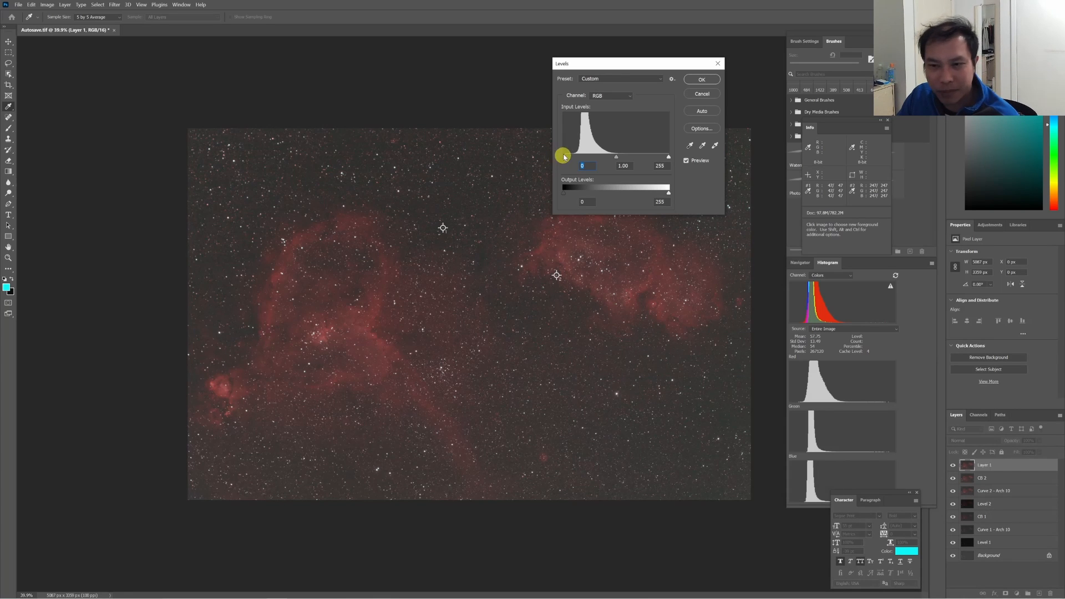
pyautogui.click(702, 94)
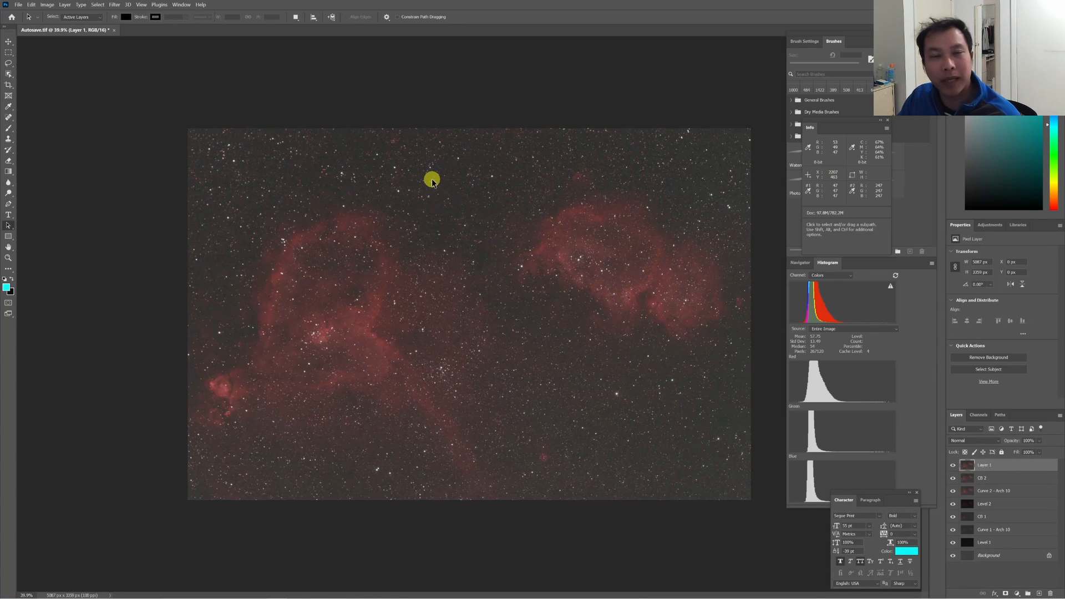
pyautogui.click(48, 4)
pyautogui.moveTo(60, 25)
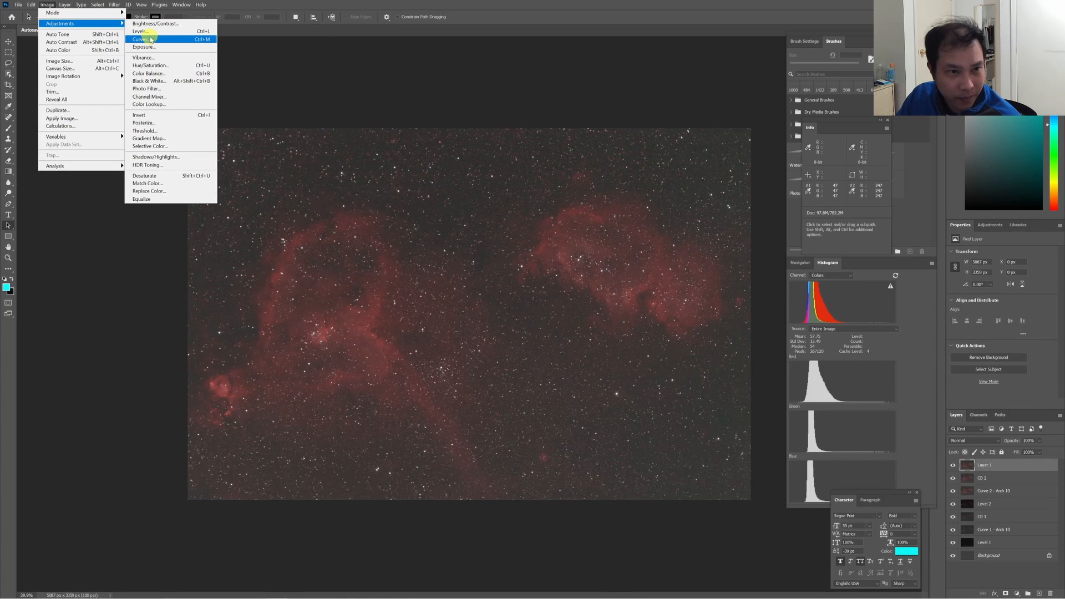
pyautogui.click(151, 39)
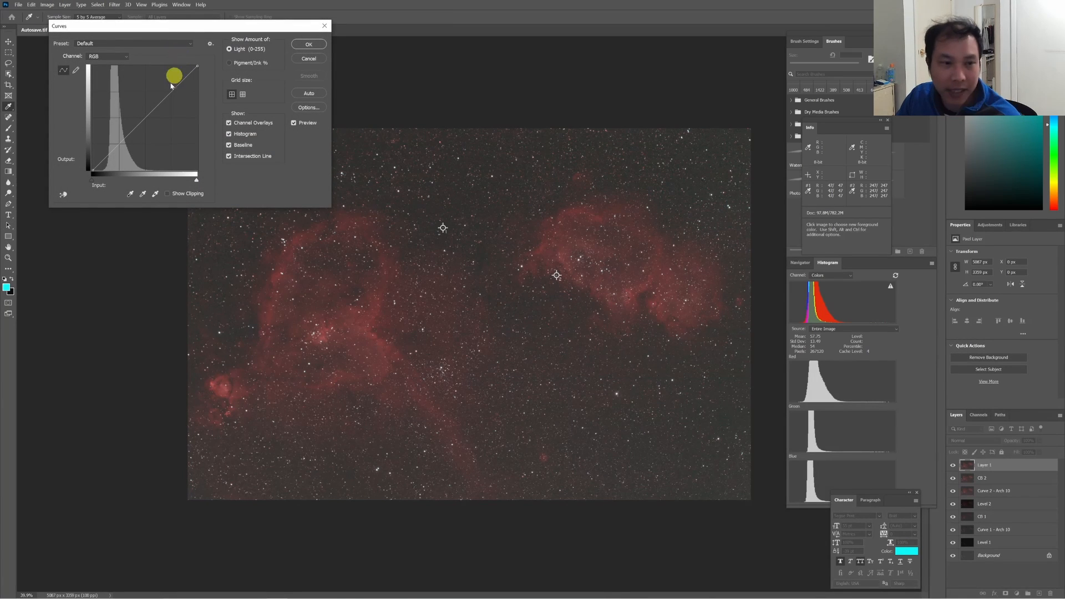
pyautogui.moveTo(171, 85); pyautogui.dragTo(158, 102)
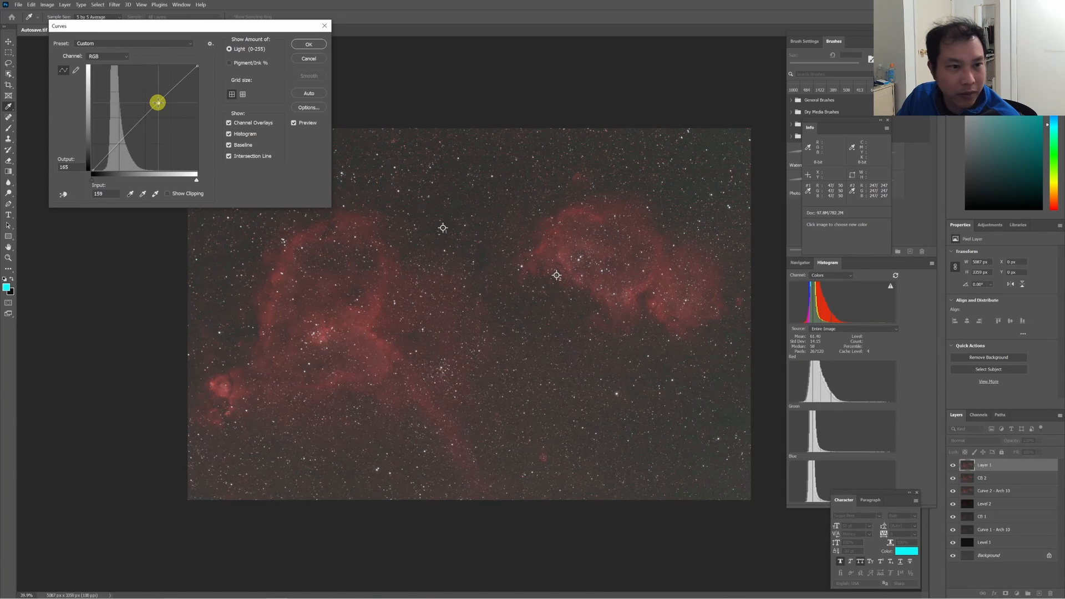
pyautogui.click(117, 146)
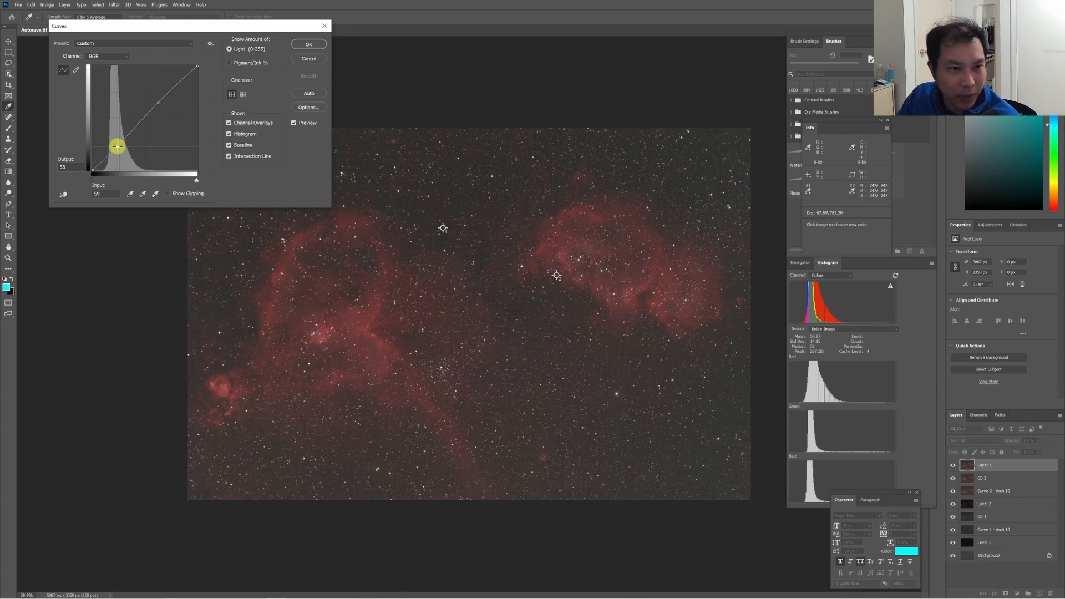
pyautogui.moveTo(117, 145); pyautogui.dragTo(117, 147)
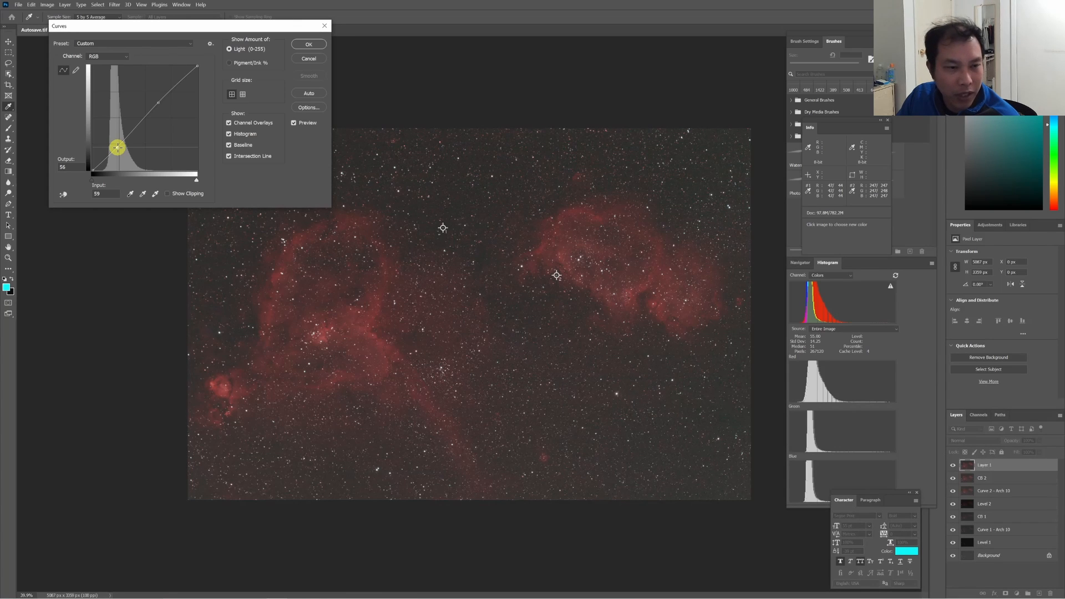
pyautogui.moveTo(117, 148); pyautogui.dragTo(123, 158)
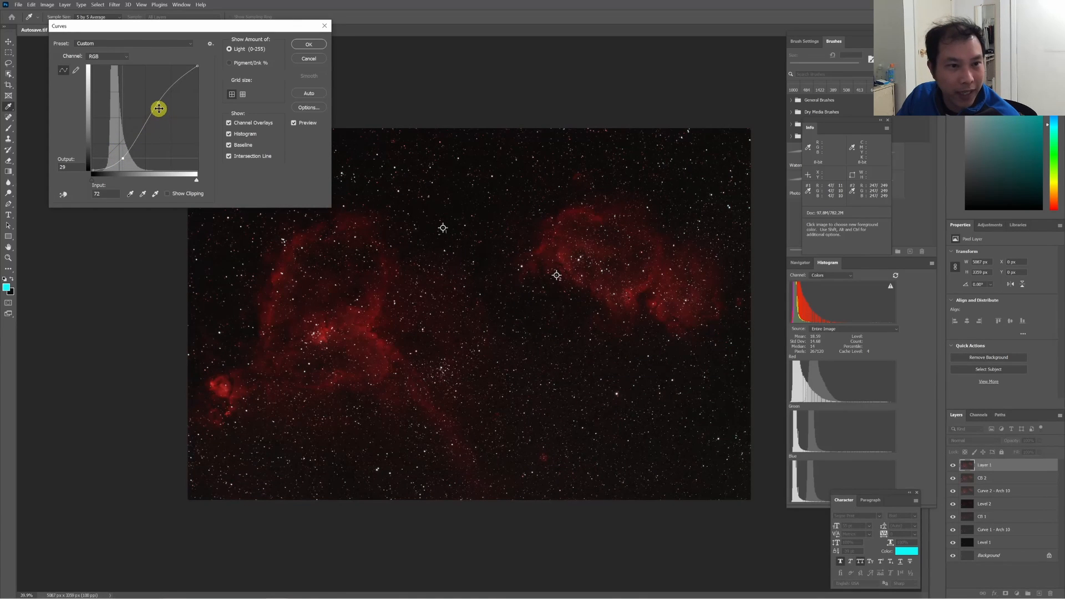
pyautogui.moveTo(159, 108); pyautogui.dragTo(151, 86)
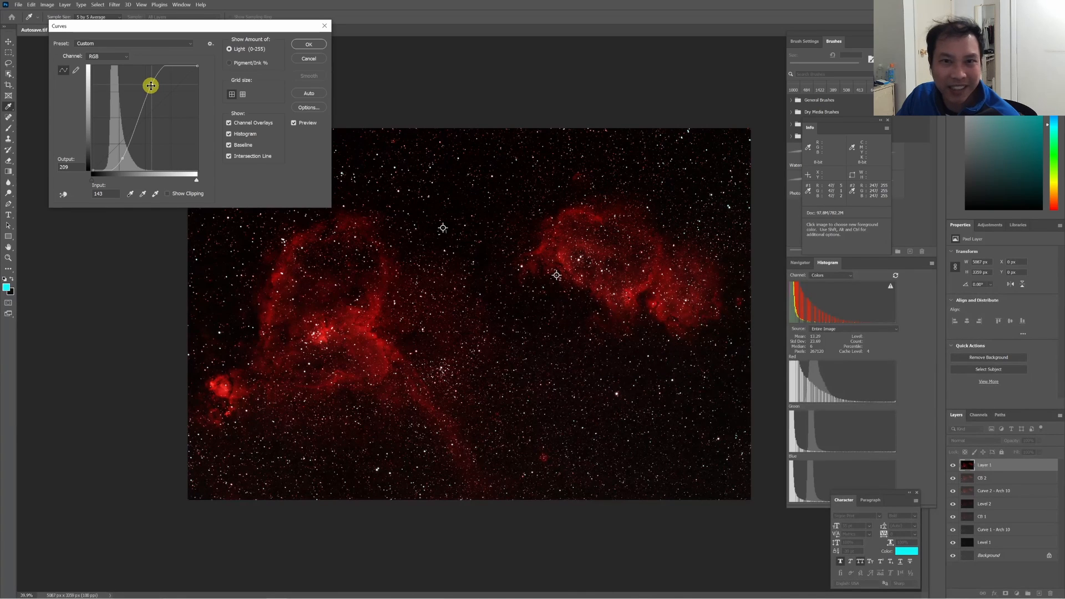
pyautogui.hotkey('ctrl', 'z')
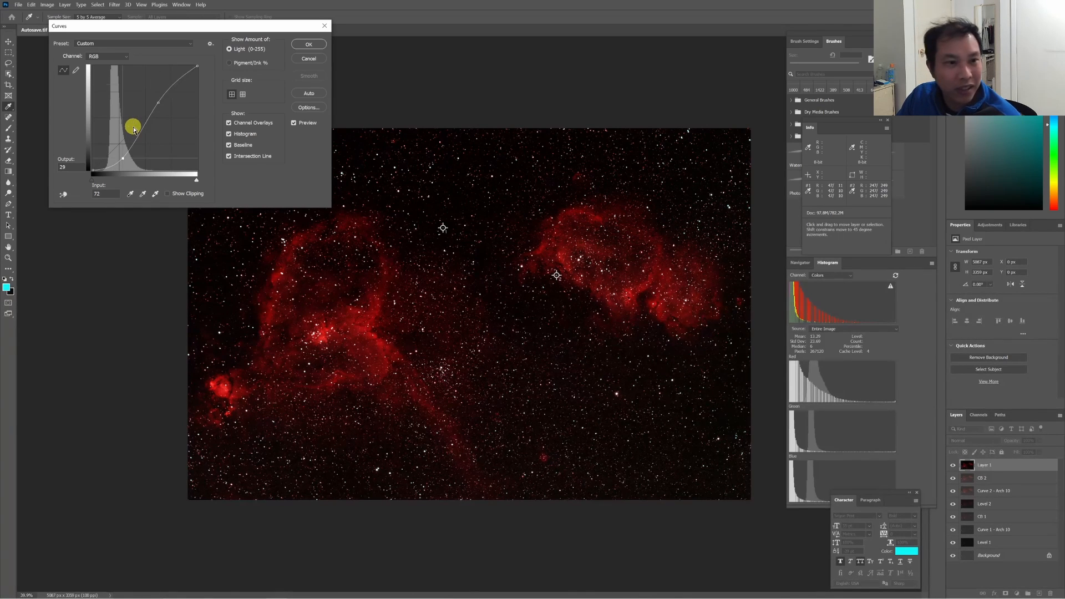
pyautogui.click(309, 59)
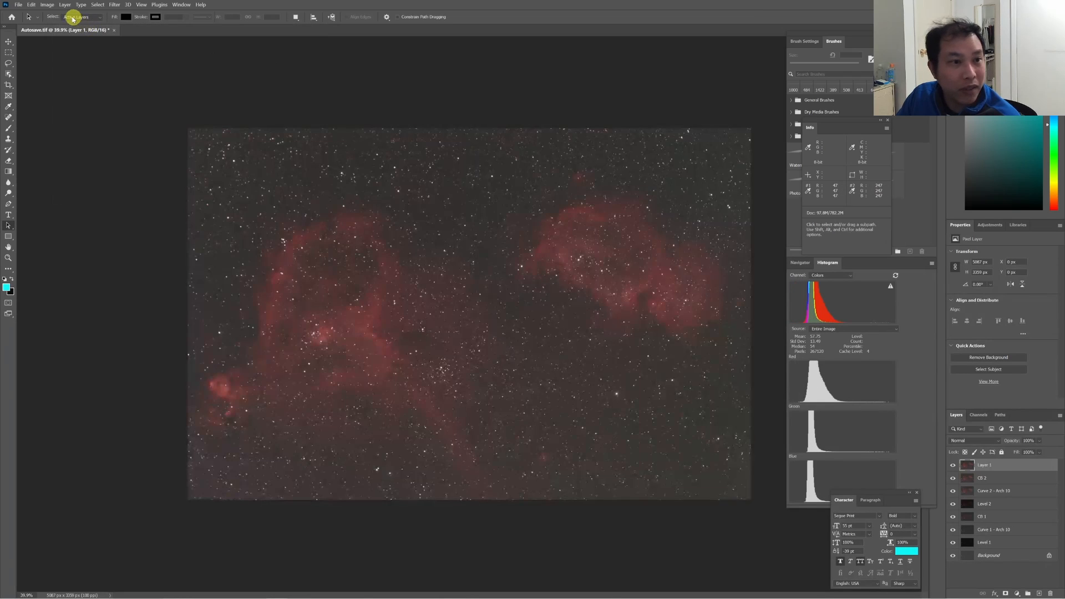
# Apply RGB Curves with points at input 174/output 177 and input 65/output 59, and stamp the visible image onto a new layer.
pyautogui.click(48, 4)
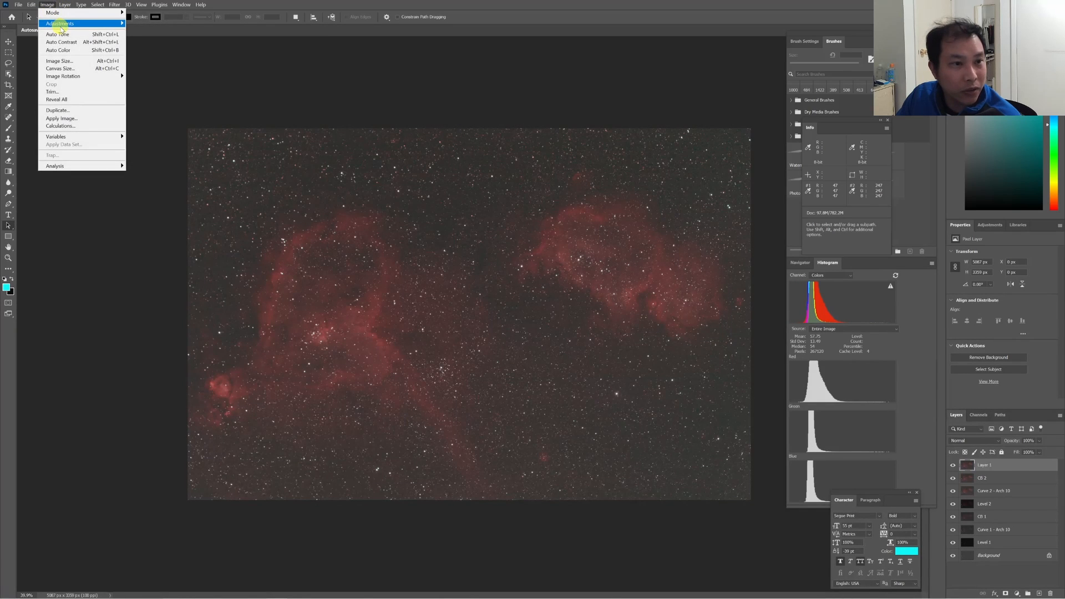
pyautogui.moveTo(111, 24)
pyautogui.click(139, 37)
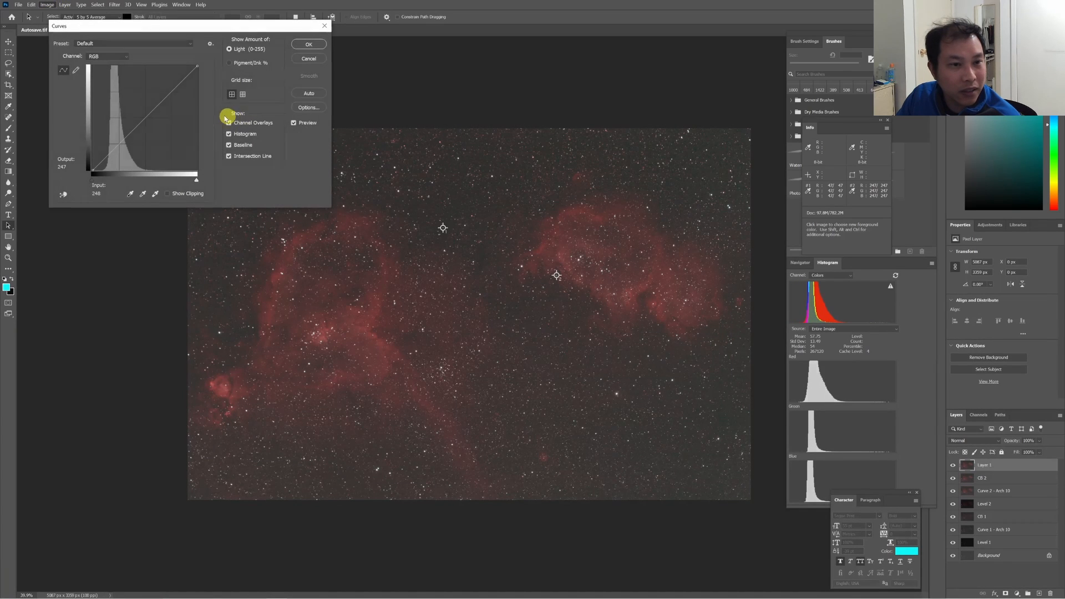
pyautogui.click(163, 98)
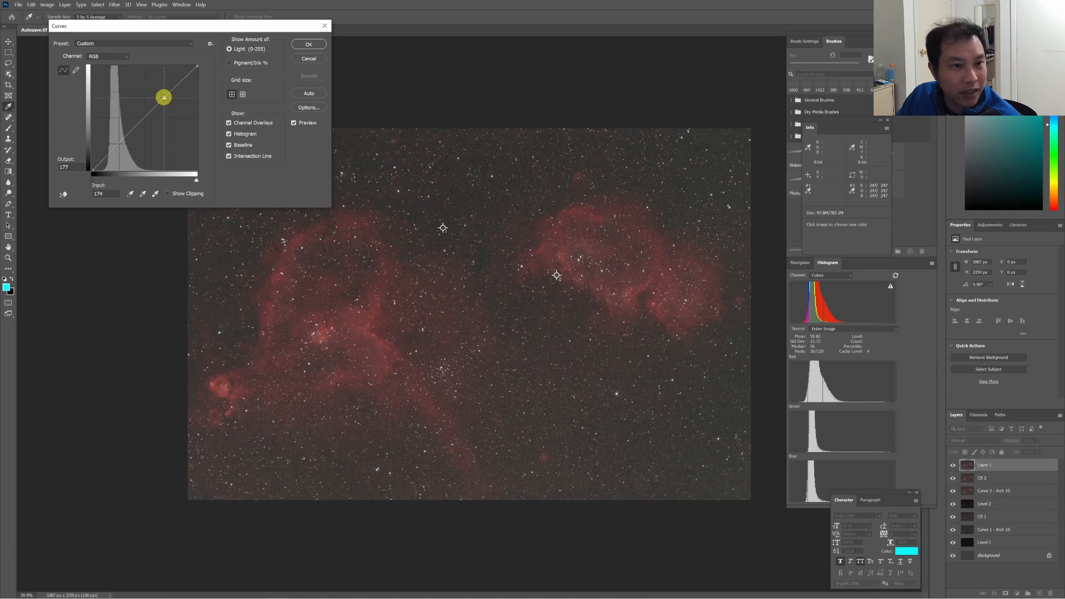
pyautogui.click(118, 144)
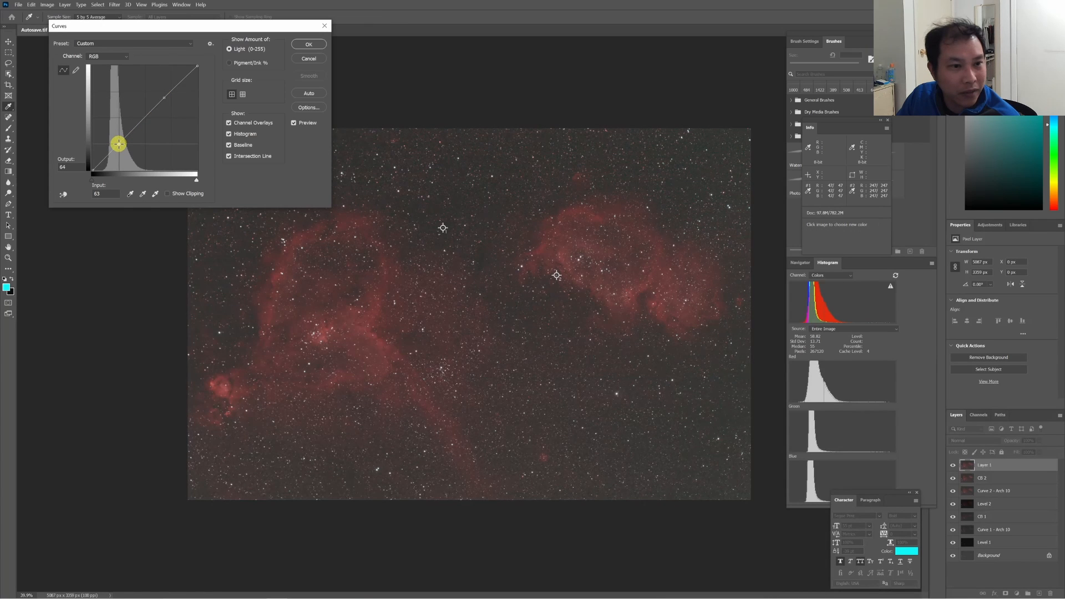
pyautogui.moveTo(118, 144); pyautogui.dragTo(120, 147)
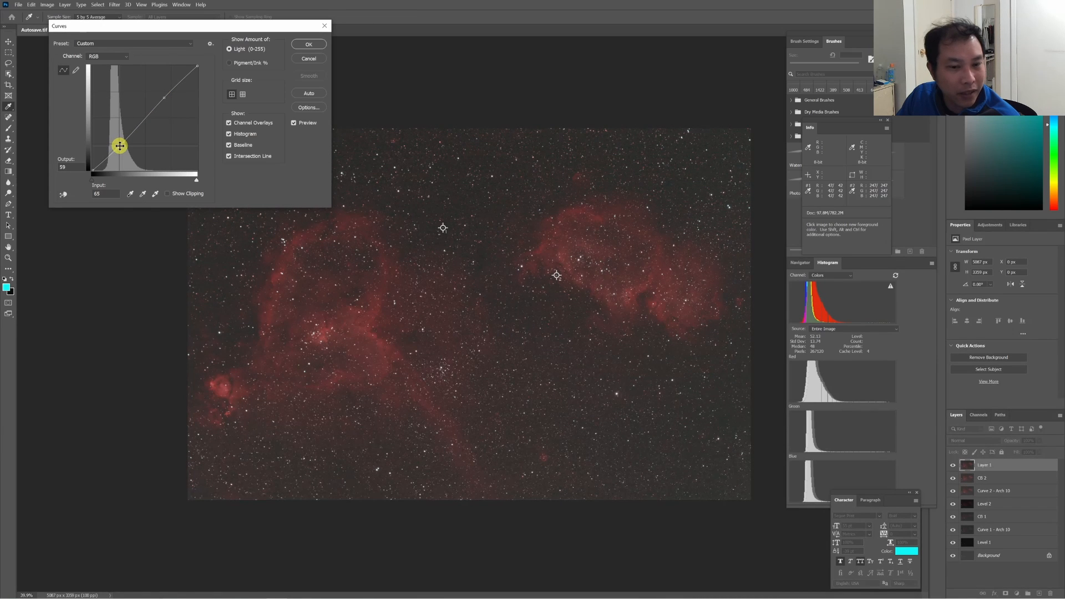
pyautogui.click(309, 44)
pyautogui.hotkey('ctrl', 'alt', 'shift', 'e')
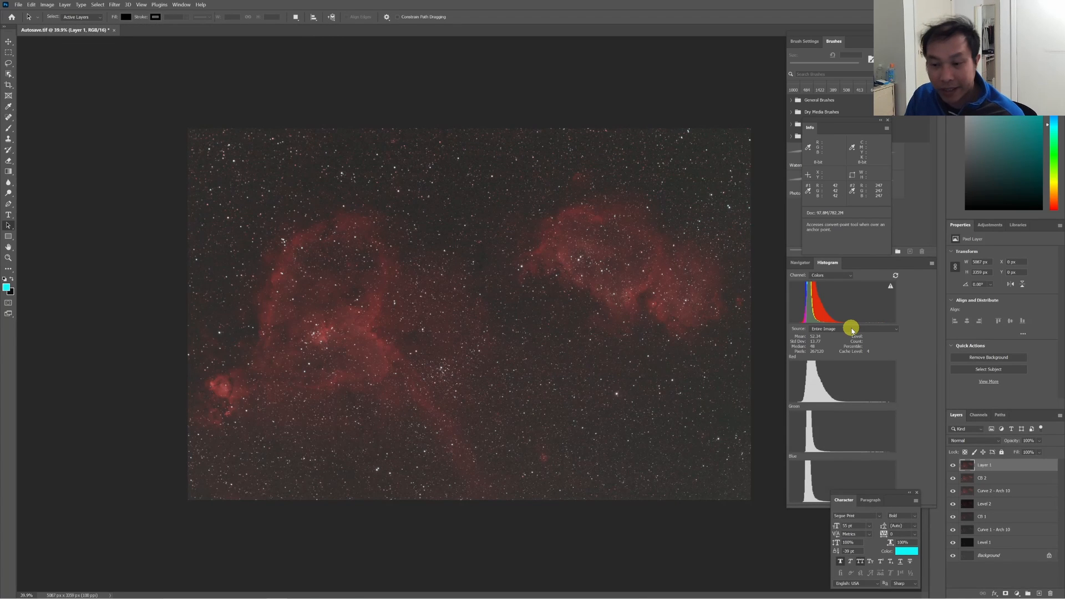
# Apply an RGB Curves S-curve with points at input 165/output 172 and input 54/output 48, and stamp the result onto a new layer.
pyautogui.click(47, 5)
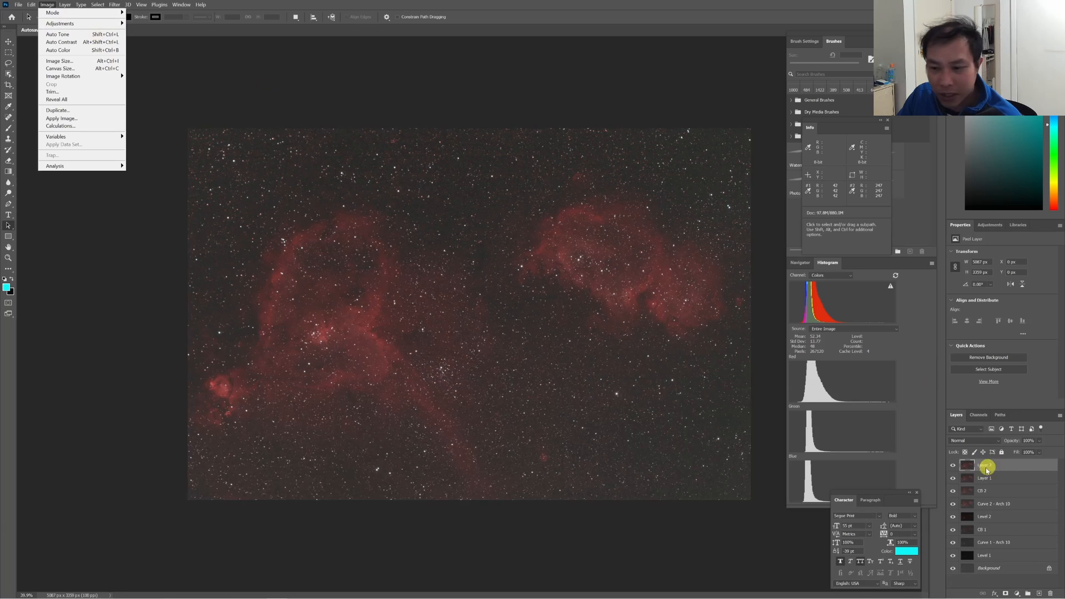
pyautogui.moveTo(100, 23)
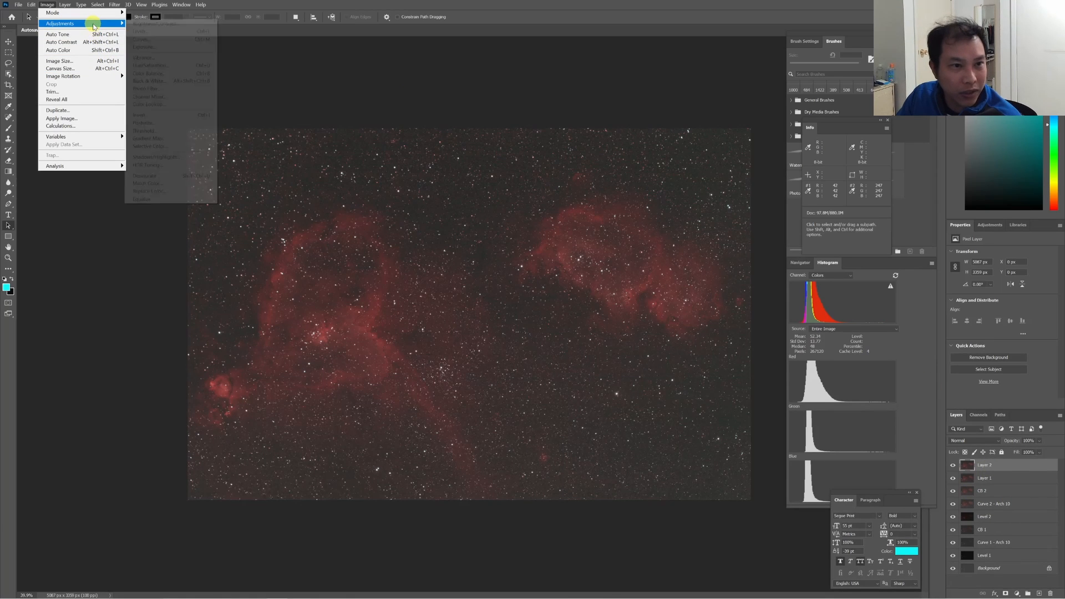
pyautogui.click(167, 40)
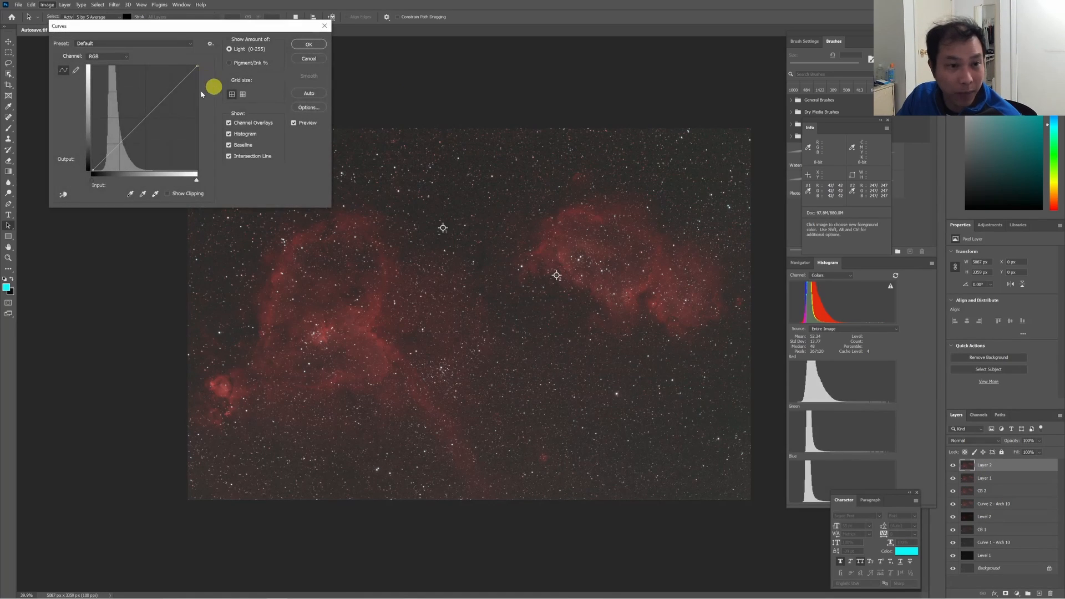
pyautogui.moveTo(160, 101); pyautogui.dragTo(160, 98)
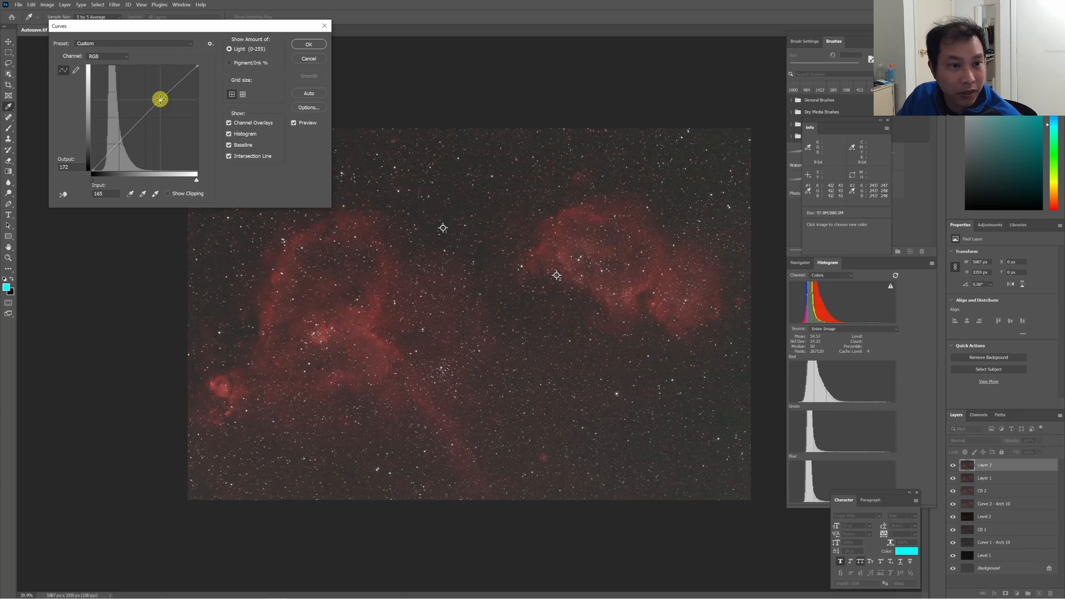
pyautogui.moveTo(109, 152); pyautogui.dragTo(115, 151)
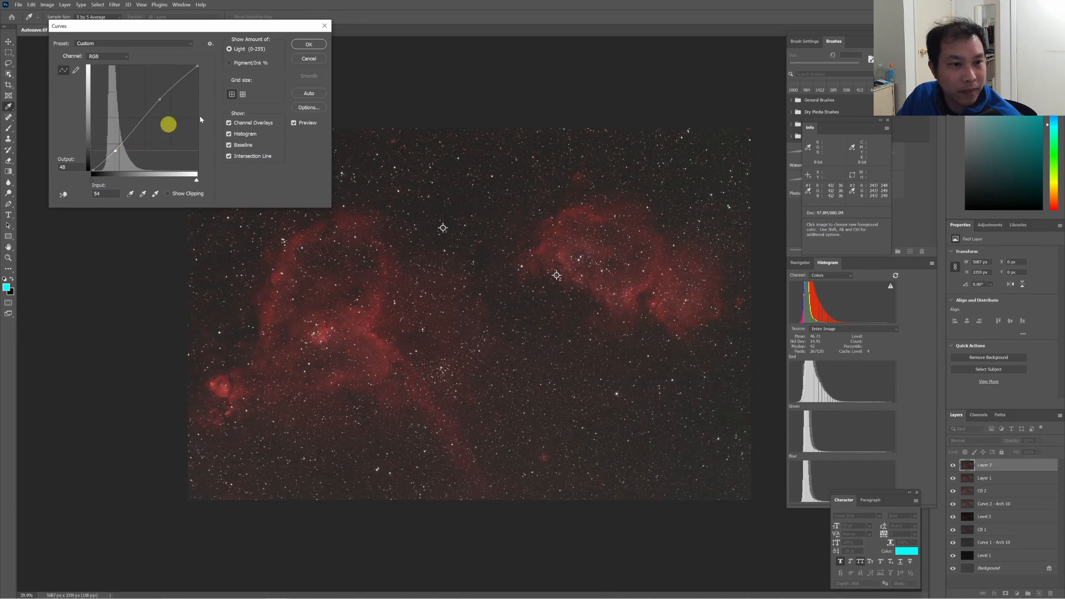
pyautogui.click(309, 45)
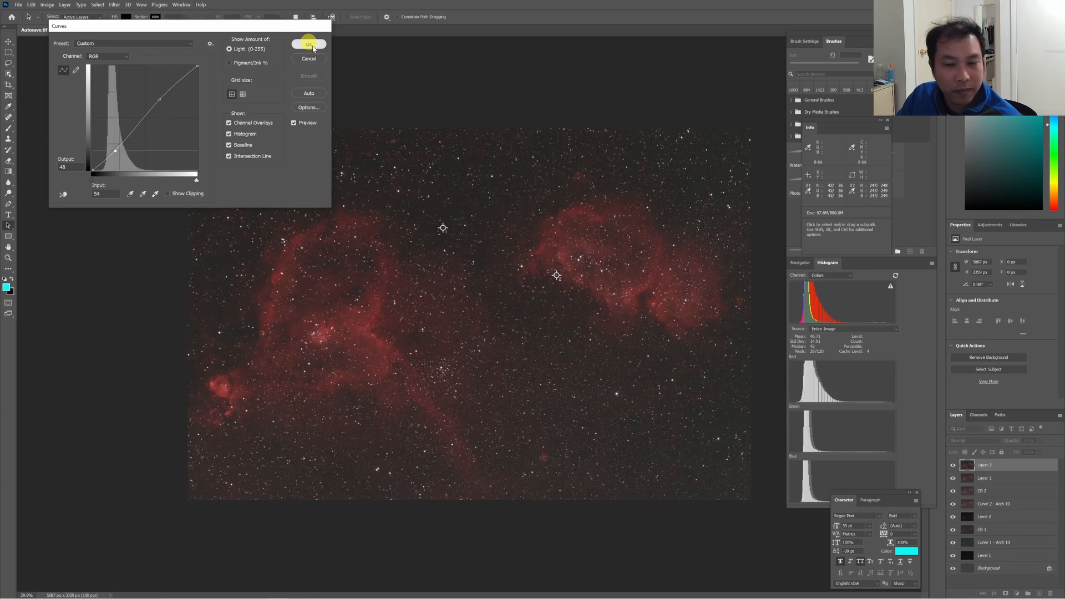
pyautogui.hotkey('ctrl', 'shift', 'alt', 'e')
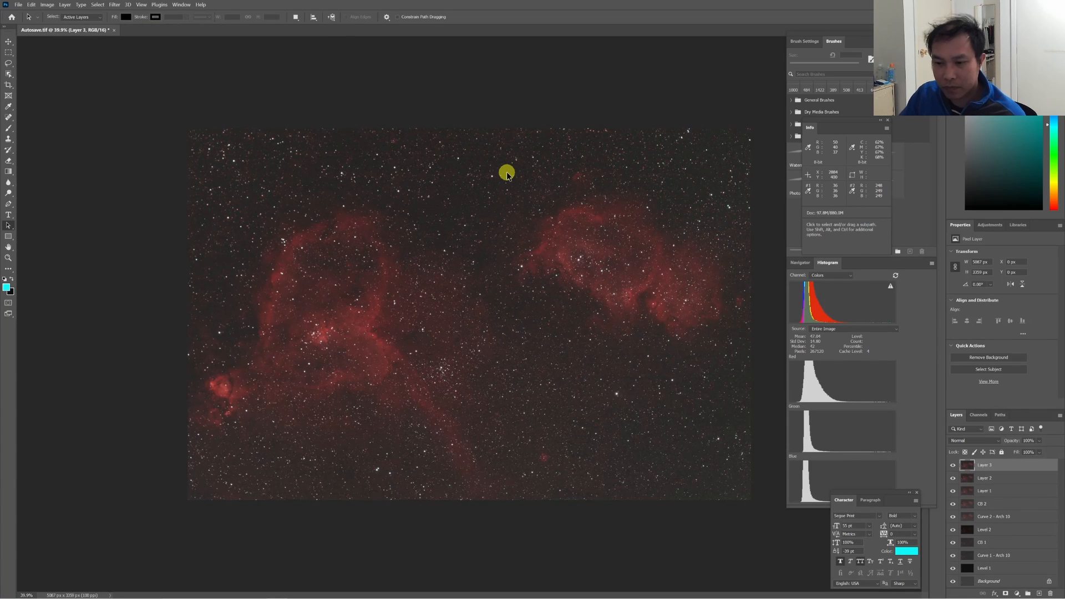
# Apply RGB Curves with points at input 172/output 180 and input 58/output 54, and stamp the visible image onto a new layer.
pyautogui.click(47, 4)
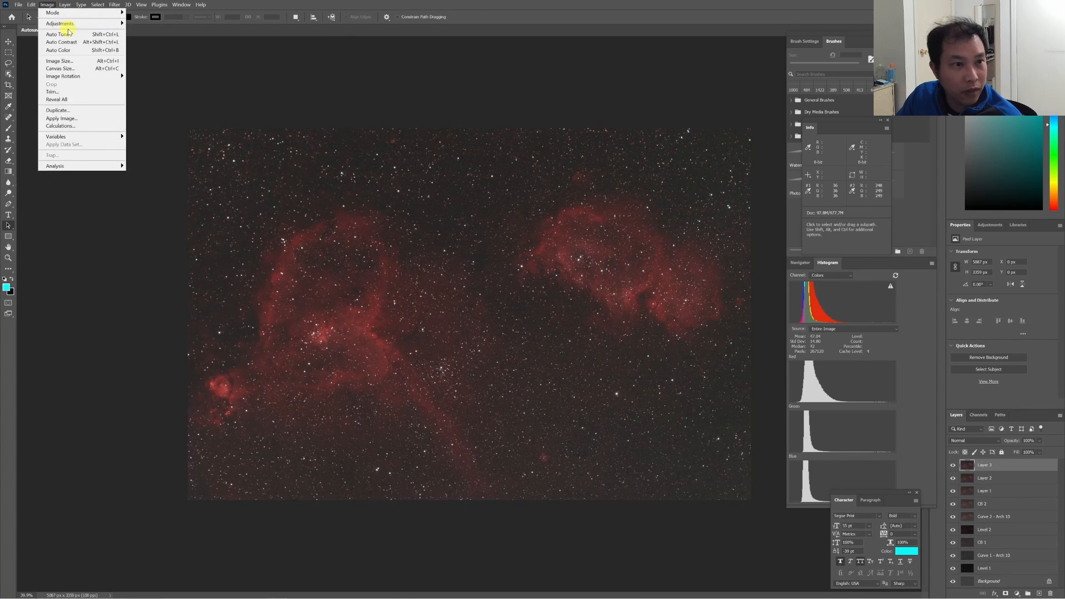
pyautogui.moveTo(71, 24)
pyautogui.click(140, 39)
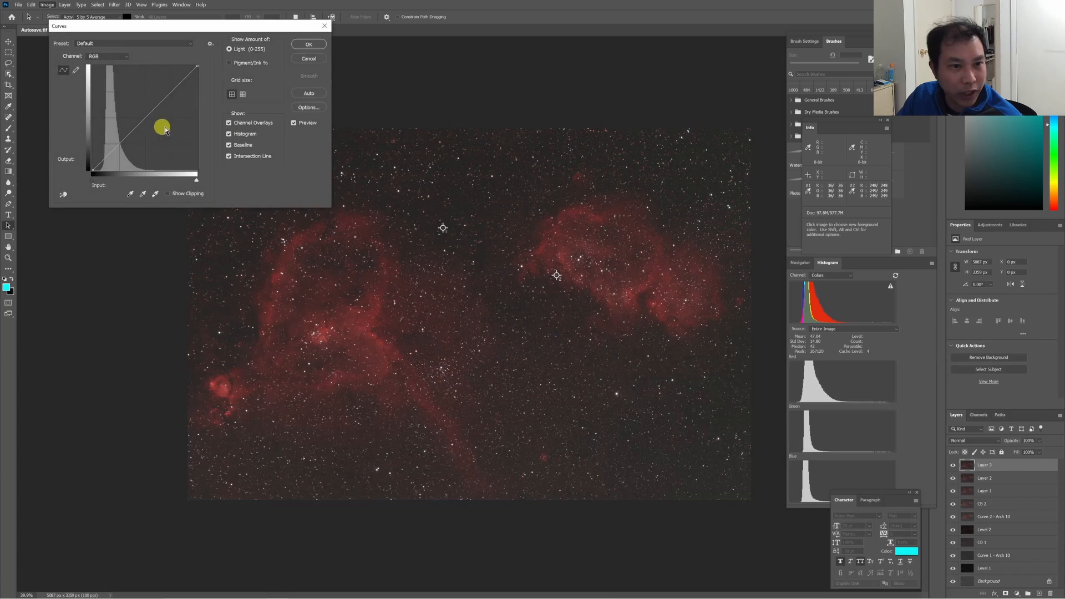
pyautogui.moveTo(166, 98); pyautogui.dragTo(163, 96)
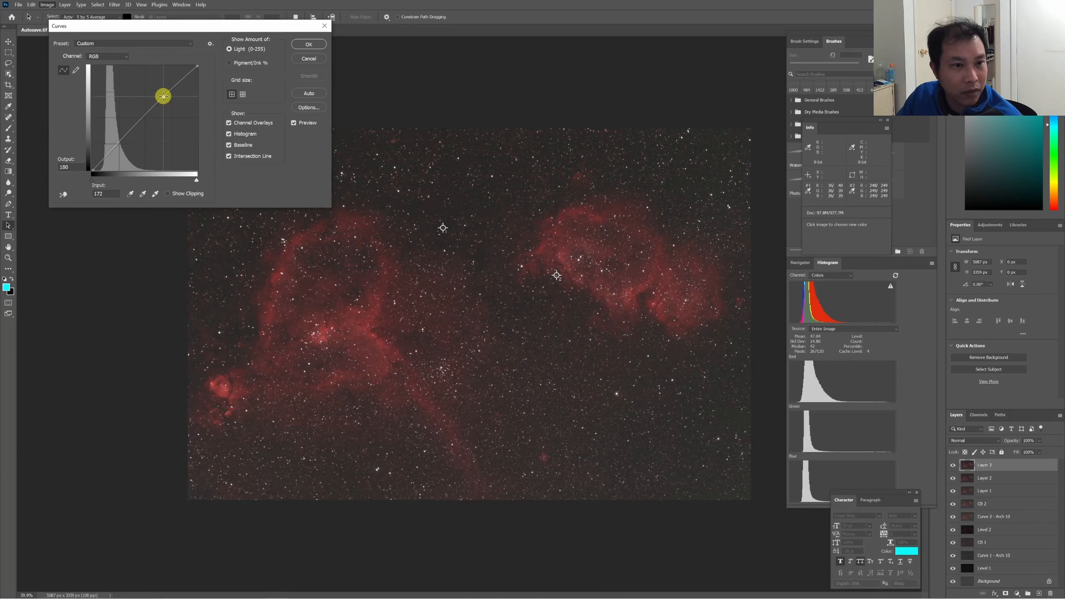
pyautogui.moveTo(127, 138); pyautogui.dragTo(119, 148)
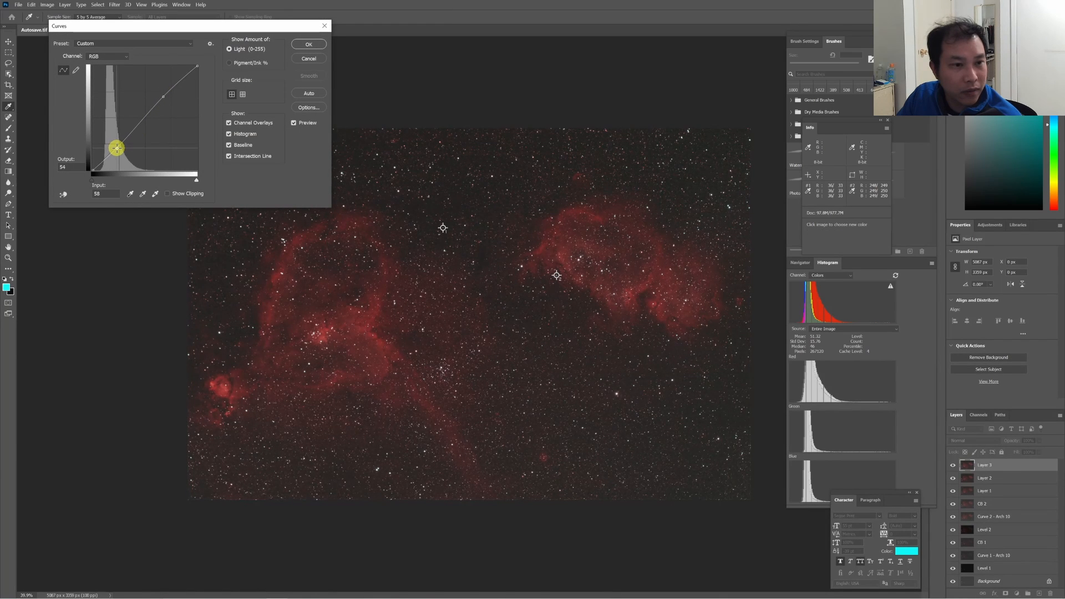
pyautogui.click(307, 43)
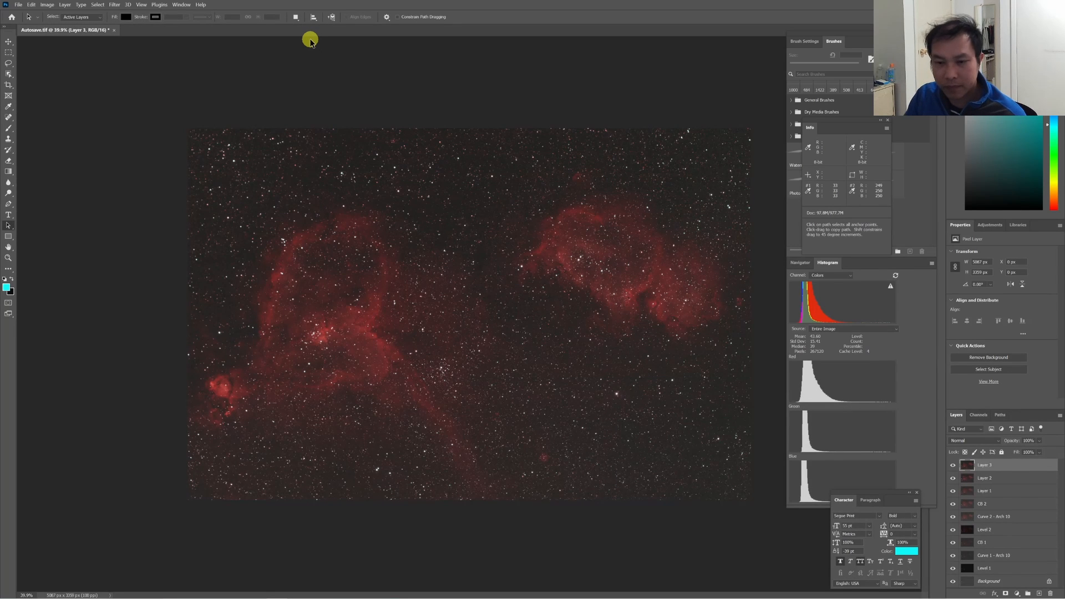
pyautogui.hotkey('ctrl', 'alt', 'shift', 'e')
# Apply RGB Curves with points at input 161/output 169 and input 57/output 53, and stamp the visible image onto a new layer.
pyautogui.click(47, 5)
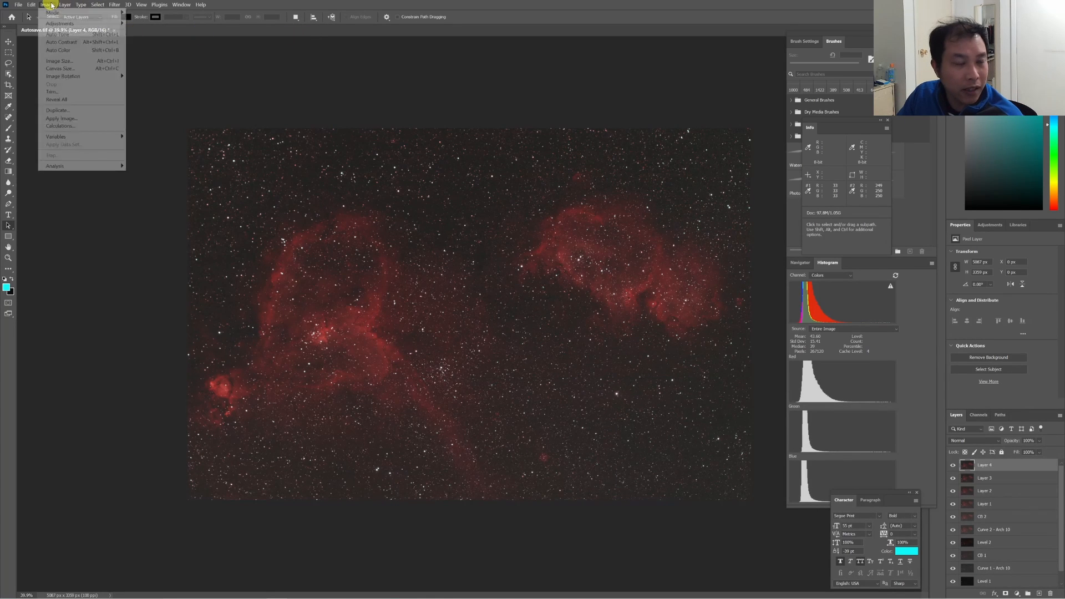
pyautogui.moveTo(69, 24)
pyautogui.click(166, 39)
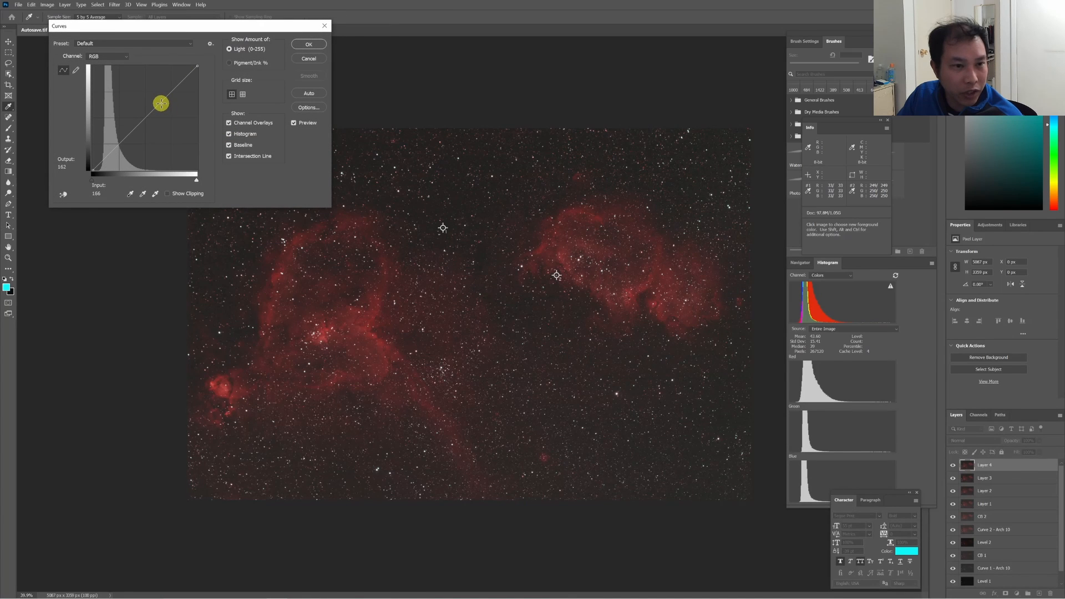
pyautogui.click(160, 102)
pyautogui.moveTo(159, 102); pyautogui.dragTo(159, 100)
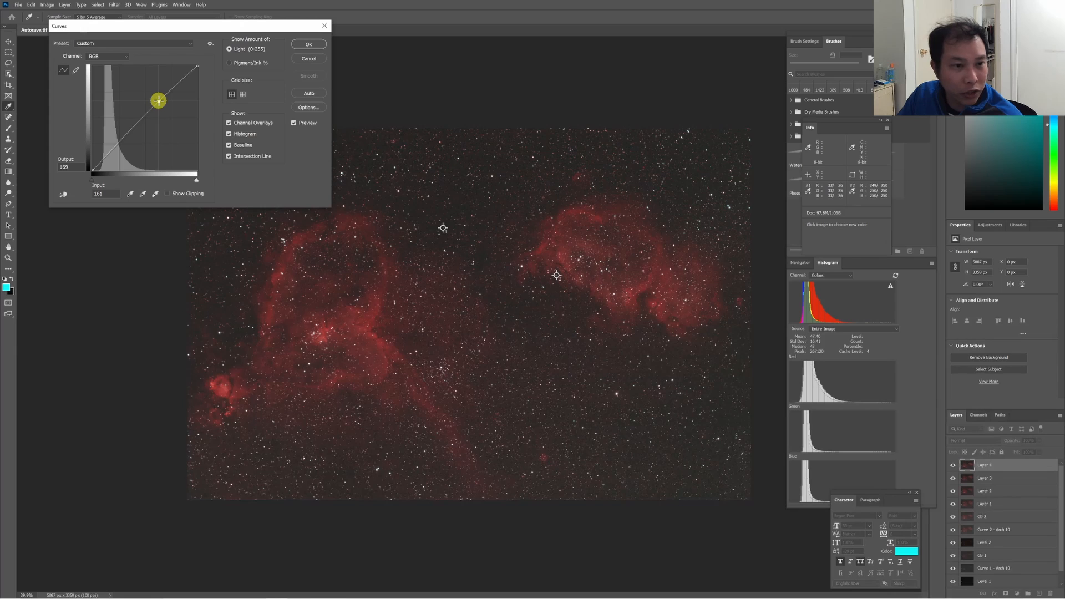
pyautogui.moveTo(115, 147); pyautogui.dragTo(116, 148)
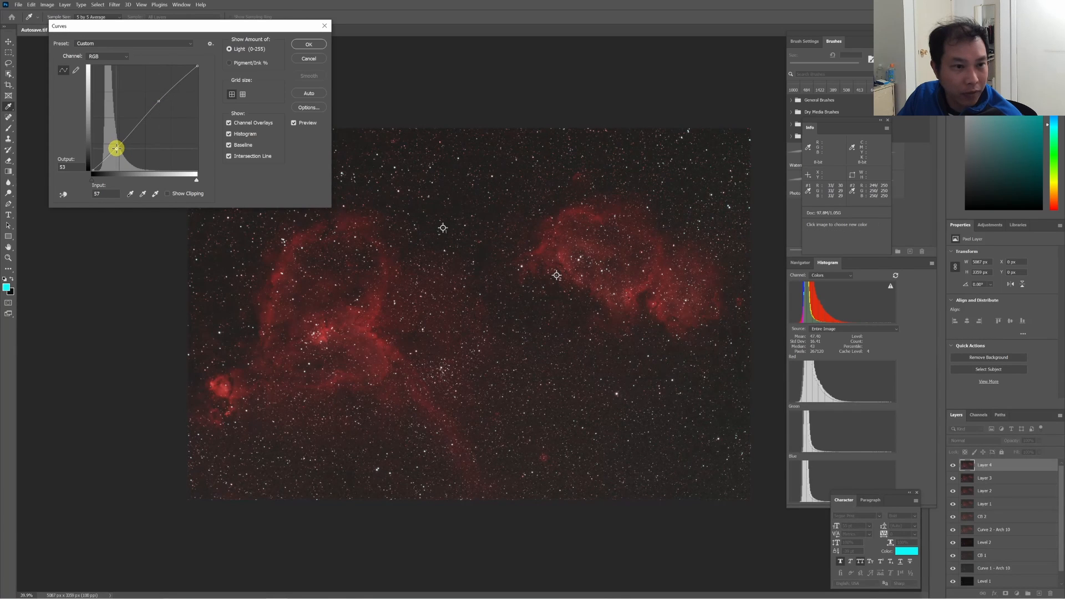
pyautogui.click(309, 44)
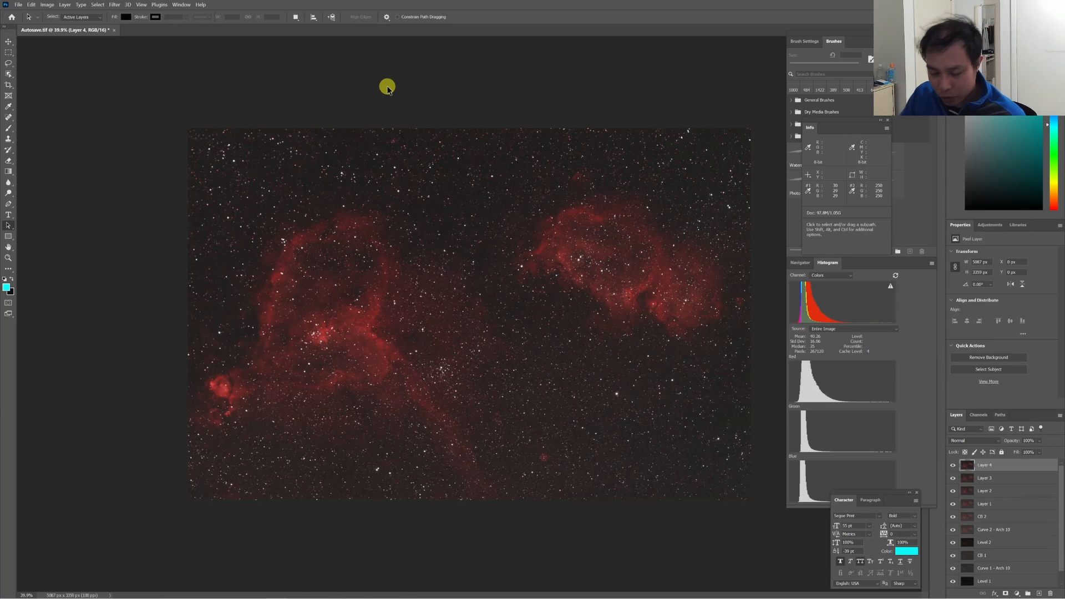
pyautogui.hotkey('ctrl', 'alt', 'shift', 'e')
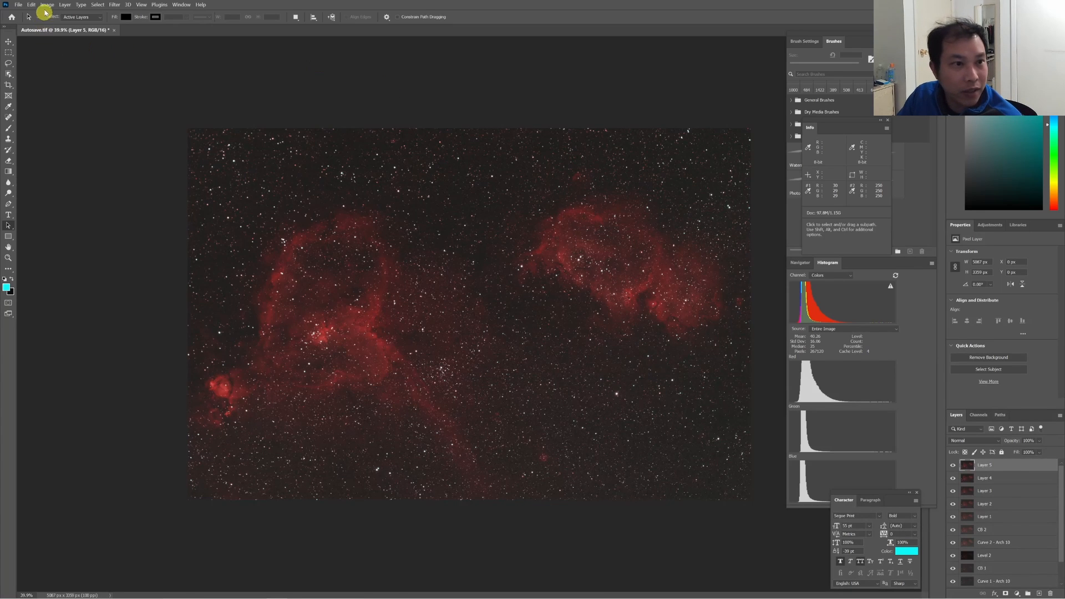
# Apply a subtle RGB Curves S-curve to the top layer, with raised highlights and the lower point at input 60/output 59.
pyautogui.click(48, 5)
pyautogui.moveTo(59, 23)
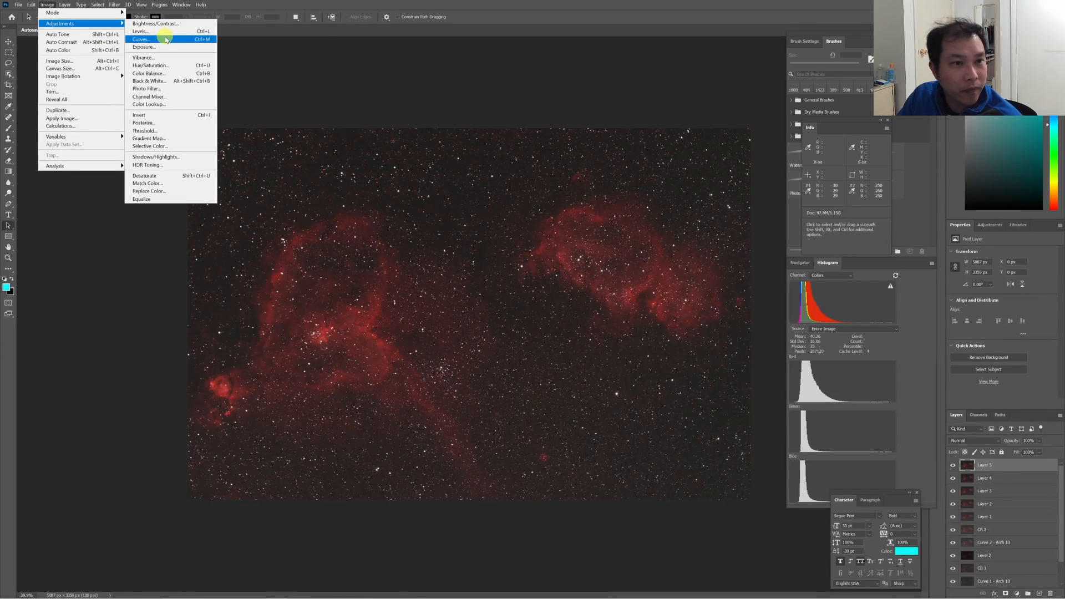
pyautogui.click(146, 39)
pyautogui.moveTo(165, 103); pyautogui.dragTo(162, 97)
pyautogui.moveTo(116, 146); pyautogui.dragTo(118, 146)
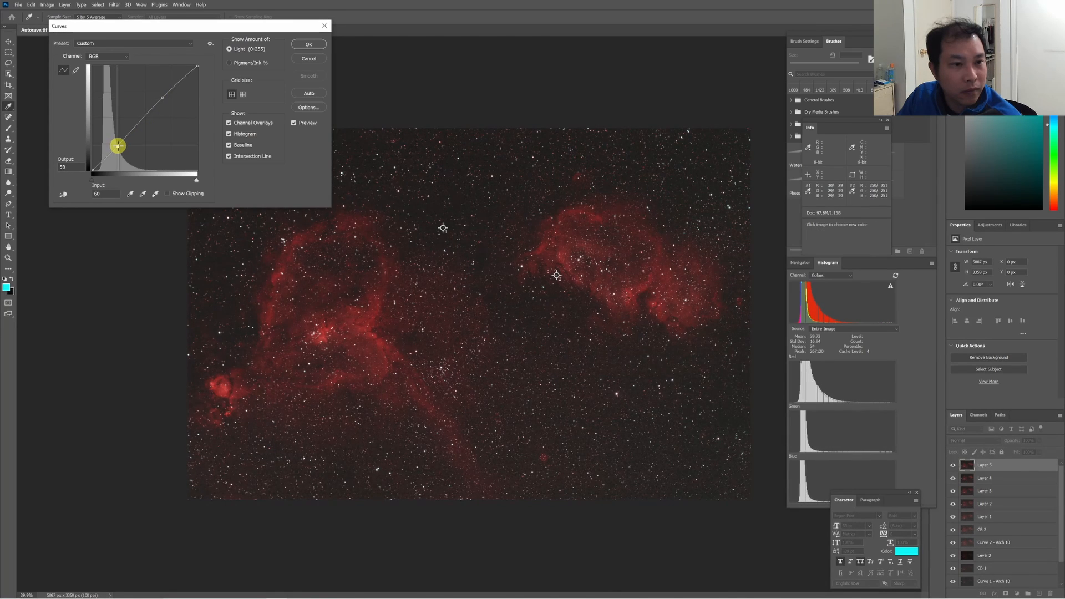
pyautogui.click(309, 44)
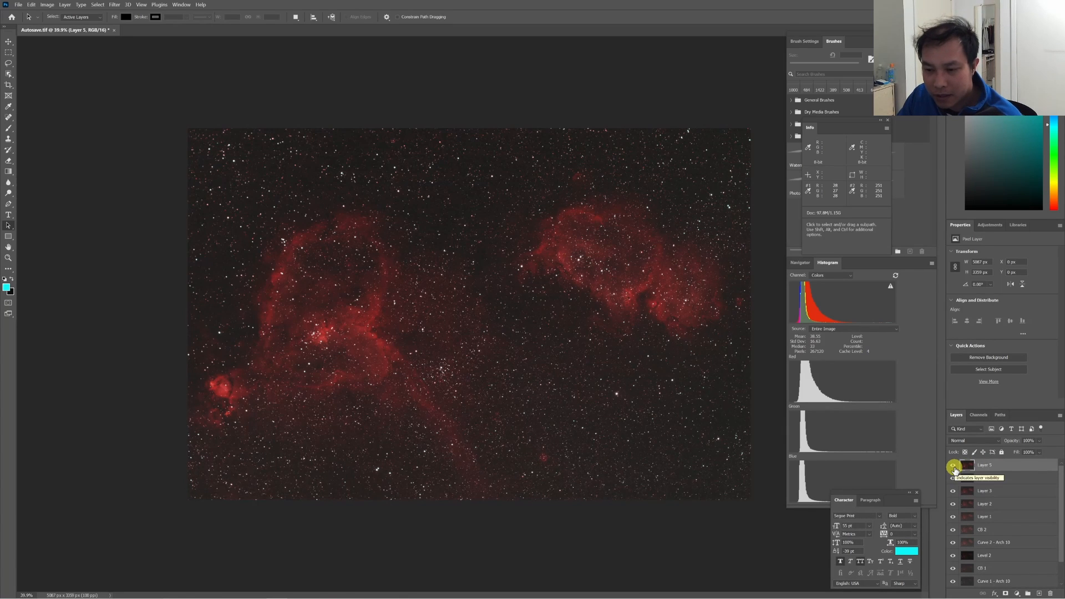
pyautogui.moveTo(953, 469)
pyautogui.mouseDown()
pyautogui.moveTo(955, 519)
pyautogui.moveTo(967, 511)
pyautogui.moveTo(953, 521)
pyautogui.moveTo(954, 466)
pyautogui.mouseUp()
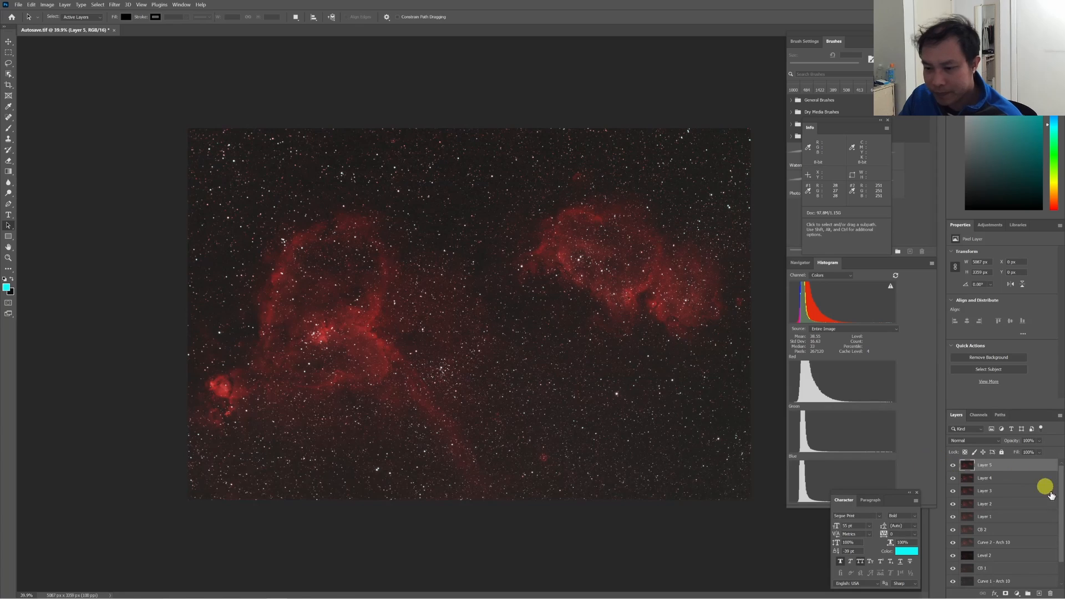
# Merge Layer 1 through Layer 5 into one layer and rename it S-Curves.
pyautogui.press('shift')
pyautogui.keyDown('shift'); pyautogui.click(1011, 519); pyautogui.keyUp('shift')
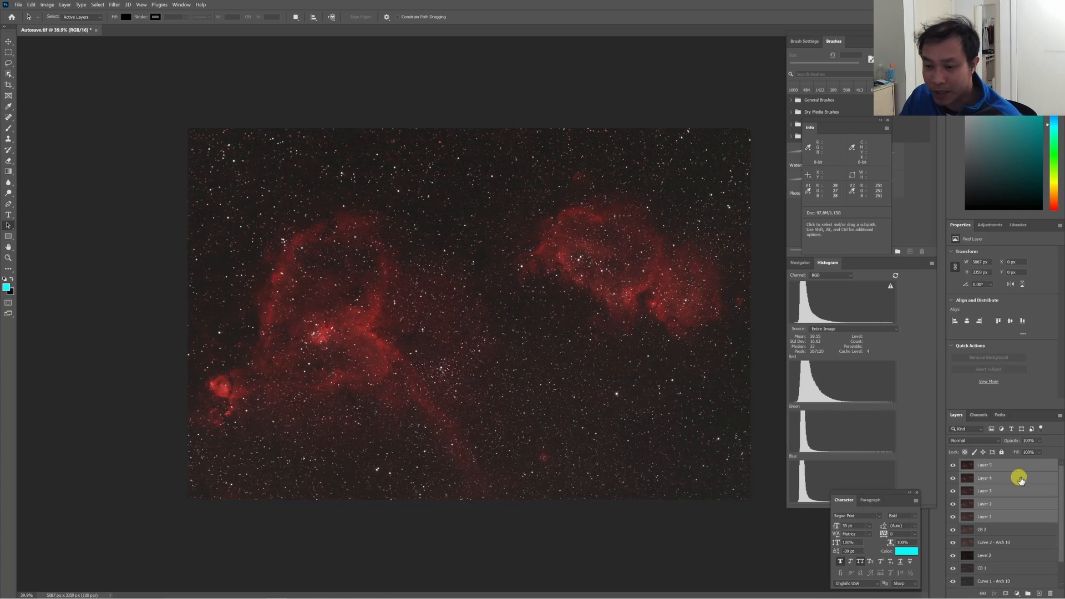
pyautogui.rightClick(1003, 518)
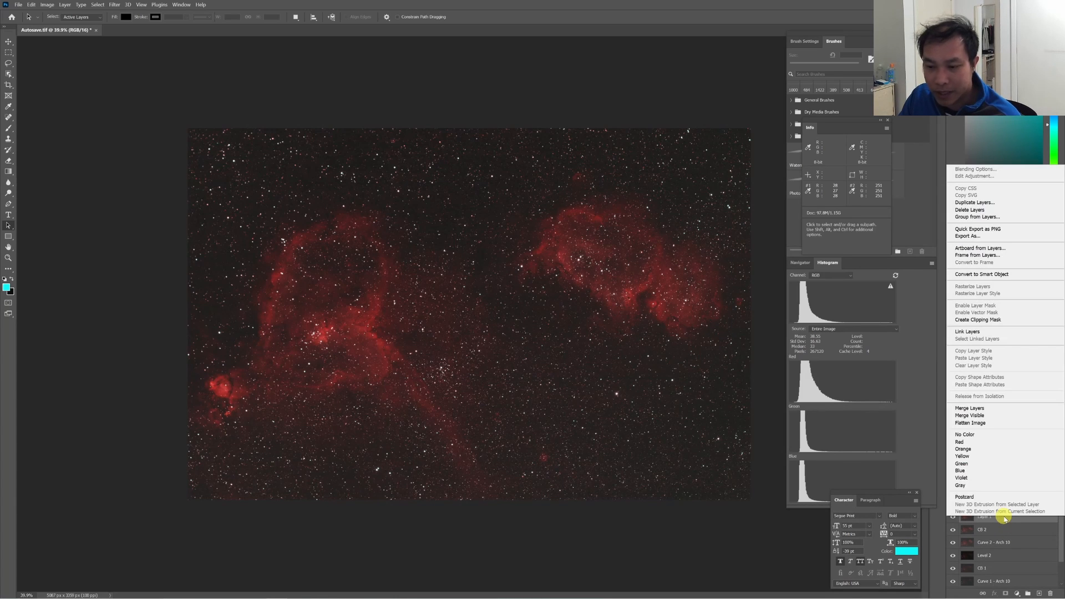
pyautogui.click(976, 409)
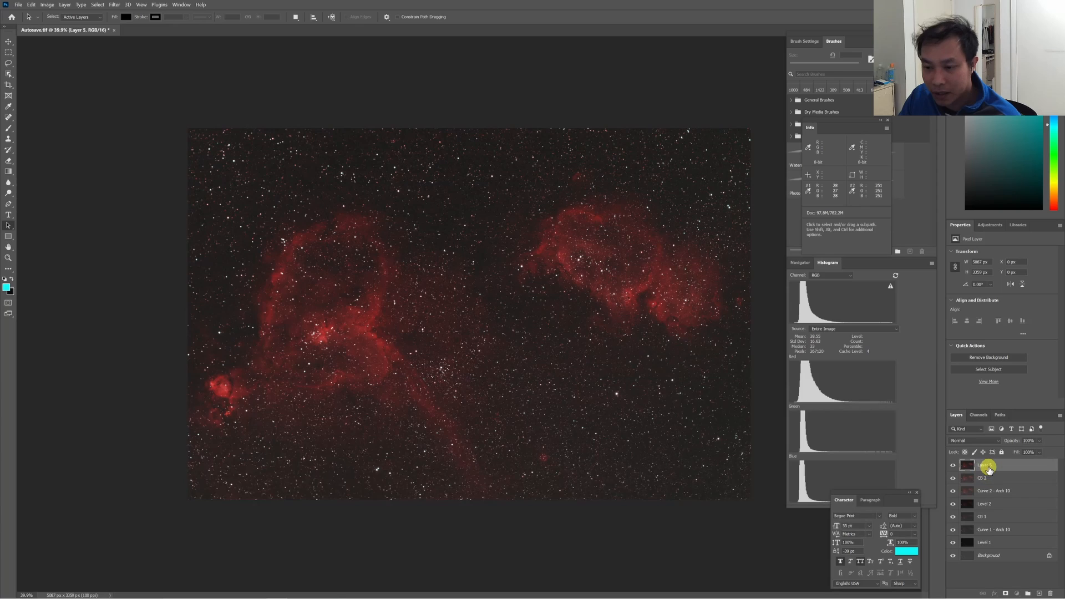
pyautogui.write('S-cu')
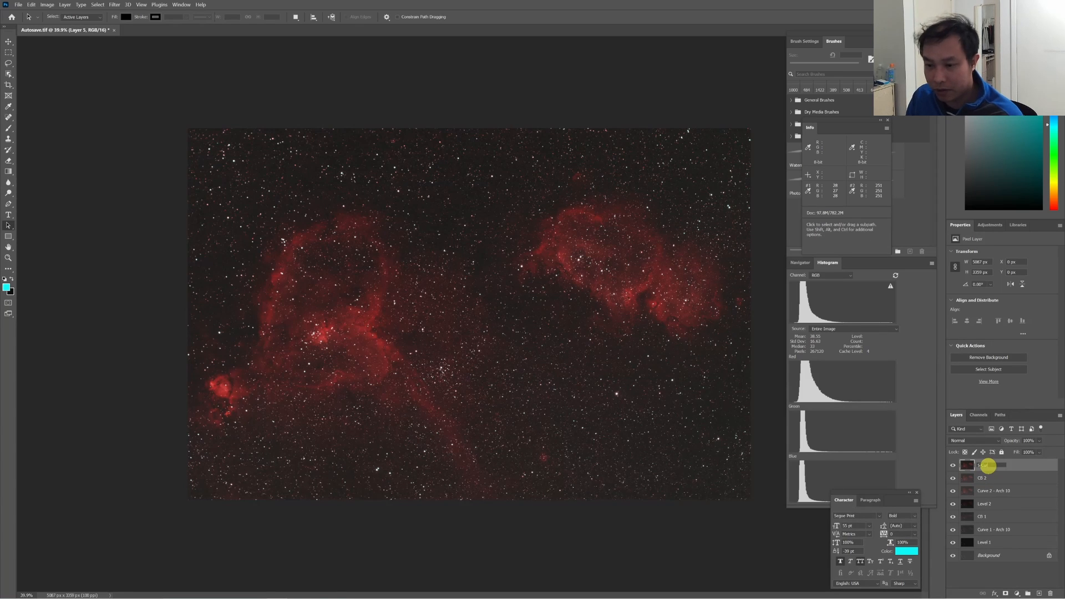
pyautogui.write('rves')
pyautogui.press('Return')
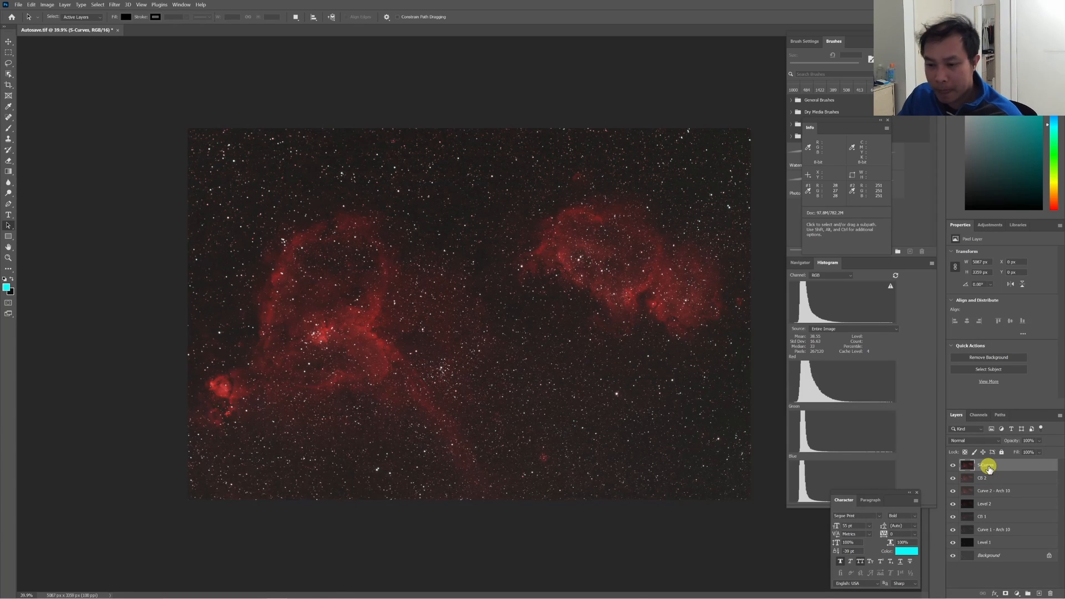
# Merge the CB 2, Curve 2 - Arch 10 and Level 2 layers and rename the merged layer Stretch # 2.
pyautogui.click(1016, 482)
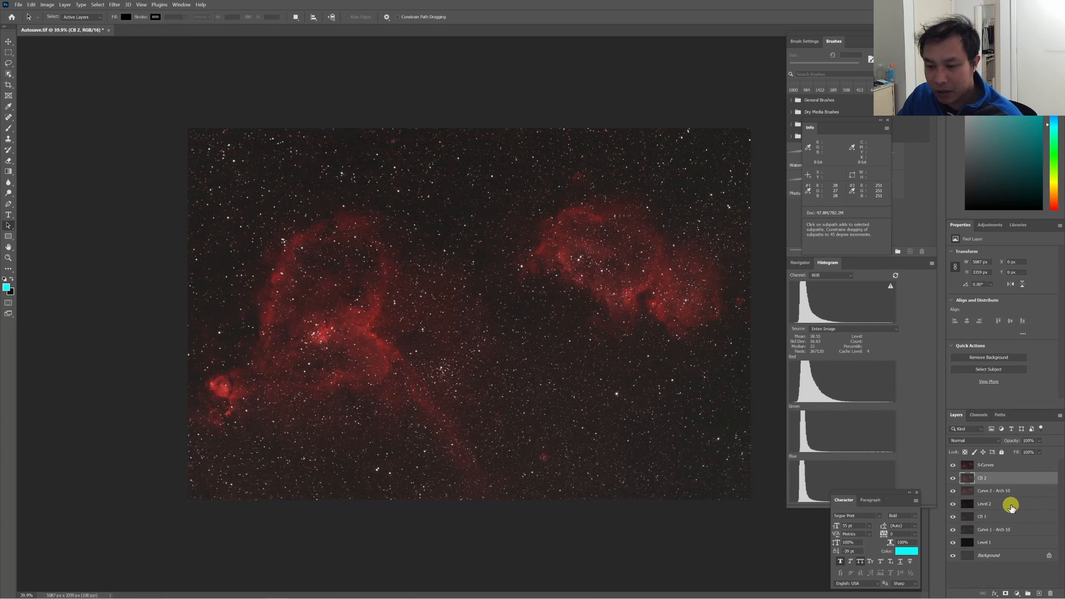
pyautogui.keyDown('shift'); pyautogui.click(1011, 507); pyautogui.keyUp('shift')
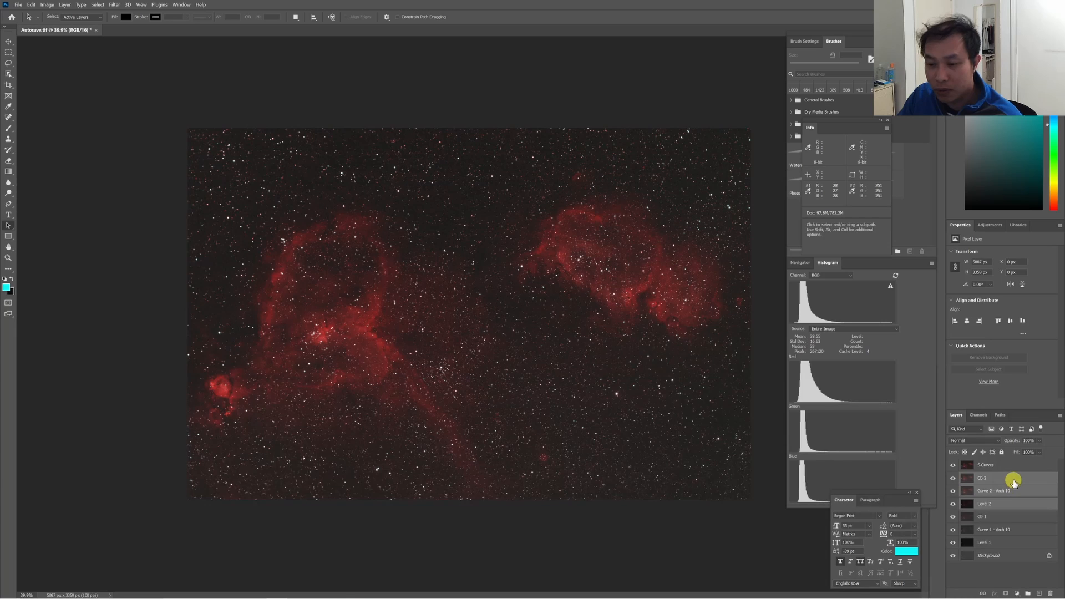
pyautogui.rightClick(1015, 481)
pyautogui.click(981, 372)
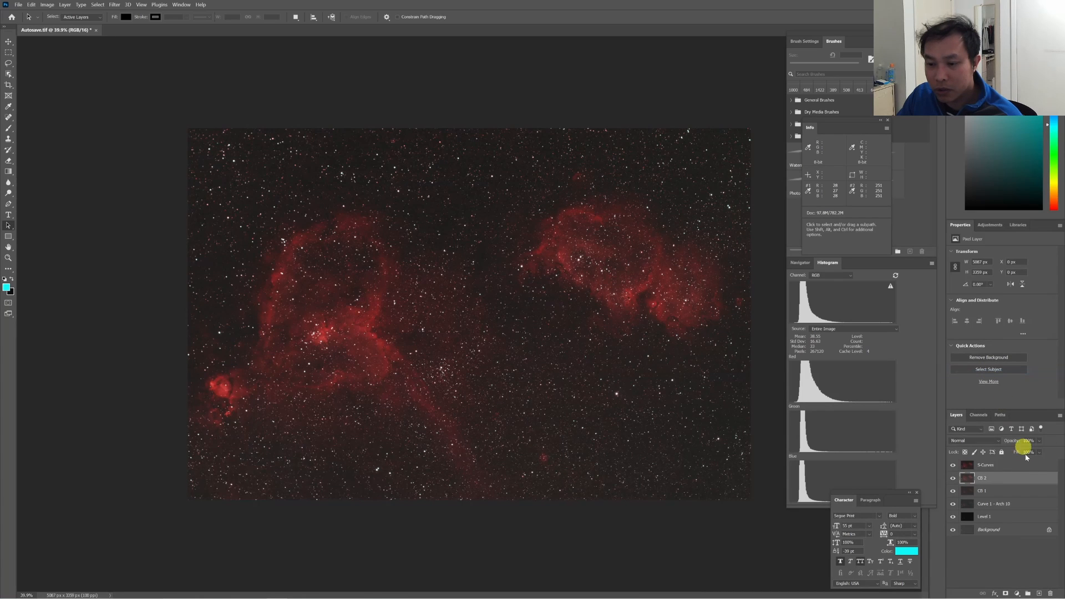
pyautogui.doubleClick(983, 478)
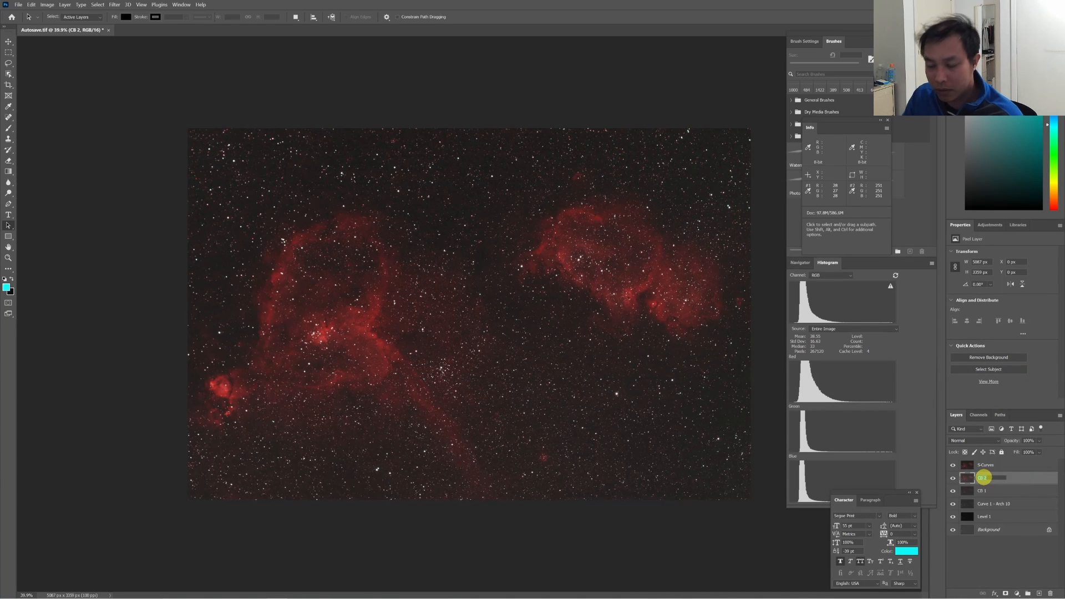
pyautogui.write('Stretch #')
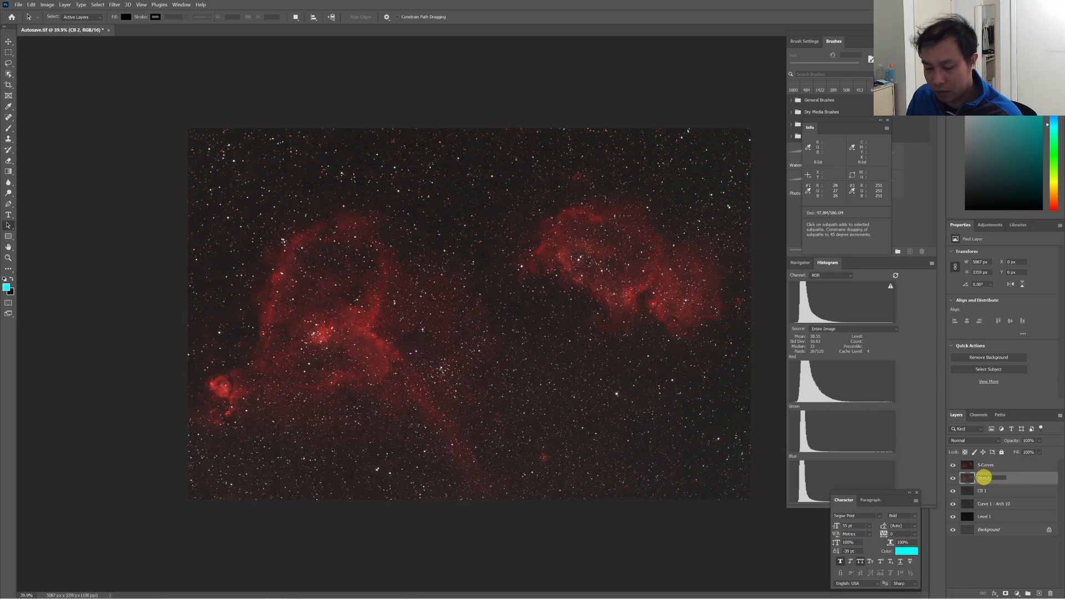
pyautogui.write(' 2')
pyautogui.press('Return')
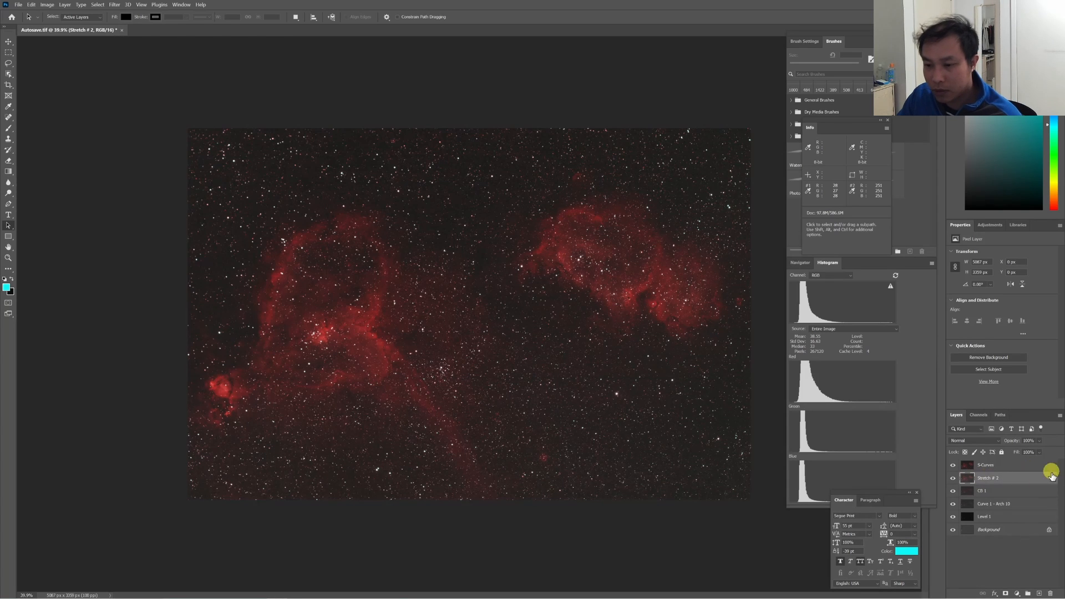
# Merge the CB 1, Curve 1 - Arch 10 and Level 1 layers and rename the merged layer Stretch # 1.
pyautogui.click(1001, 491)
pyautogui.keyDown('shift'); pyautogui.click(1001, 517); pyautogui.keyUp('shift')
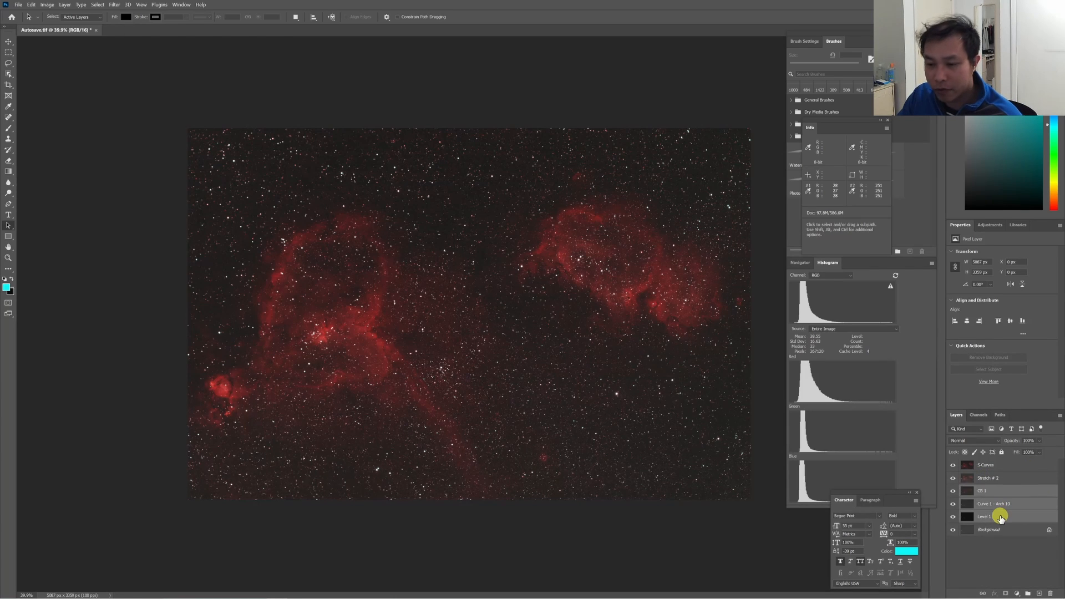
pyautogui.rightClick(1001, 518)
pyautogui.click(993, 408)
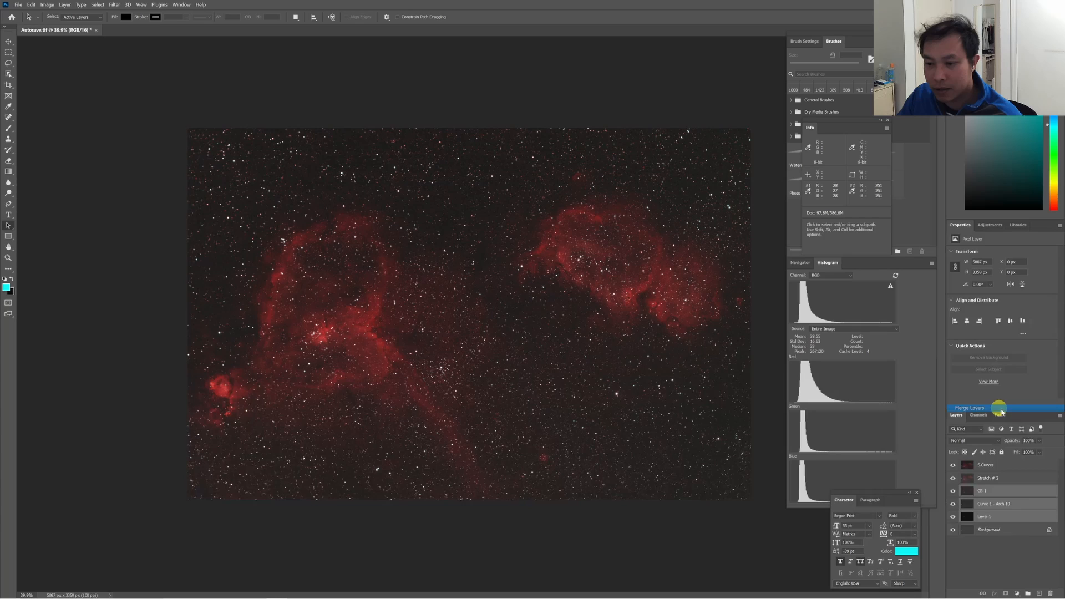
pyautogui.click(984, 488)
pyautogui.write('Stretch #')
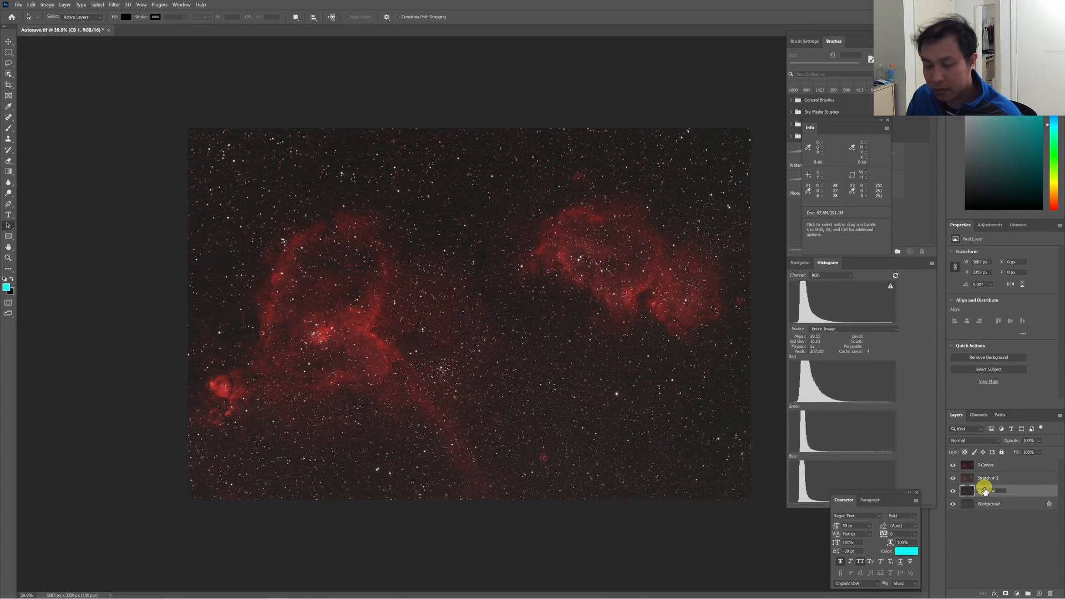
pyautogui.write(' 1')
pyautogui.press('Return')
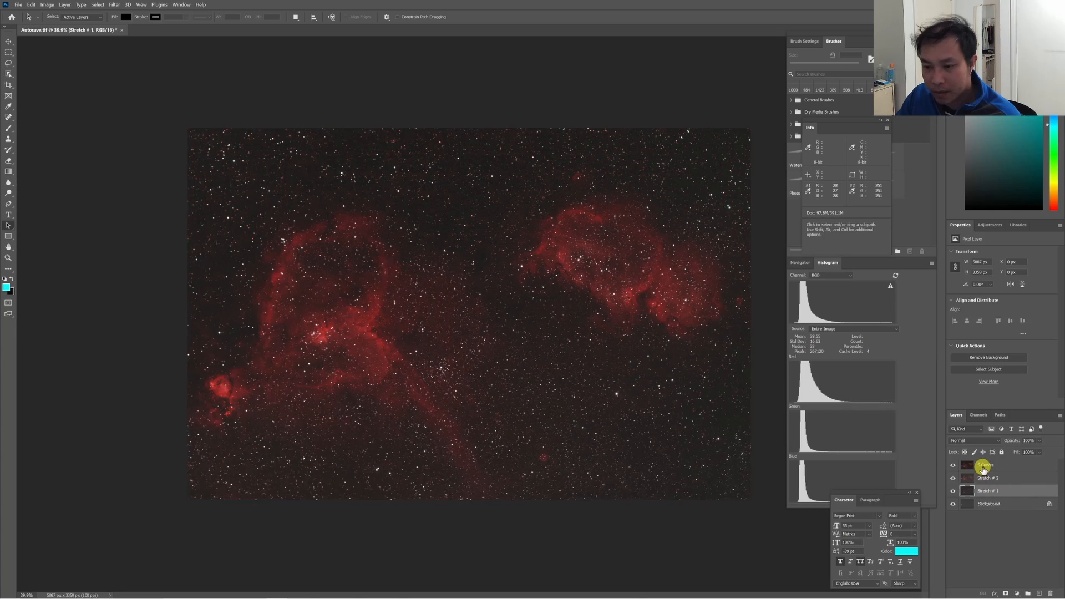
# Compare the processing stages by hiding the S-Curves, Stretch # 2 and Stretch # 1 layers and showing them again one by one.
pyautogui.click(985, 467)
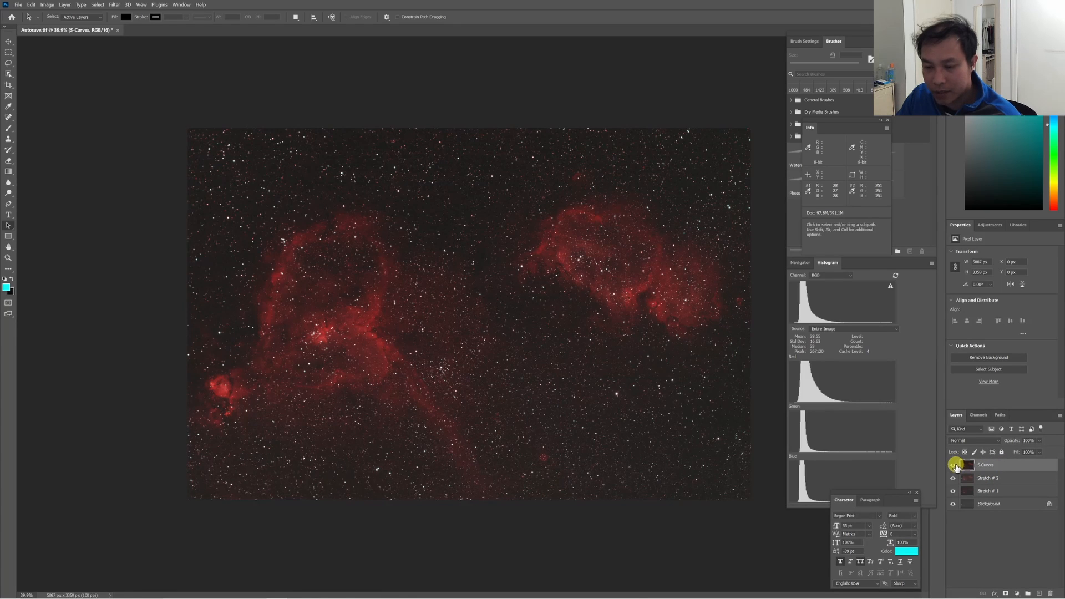
pyautogui.click(954, 466)
pyautogui.click(955, 479)
pyautogui.click(955, 492)
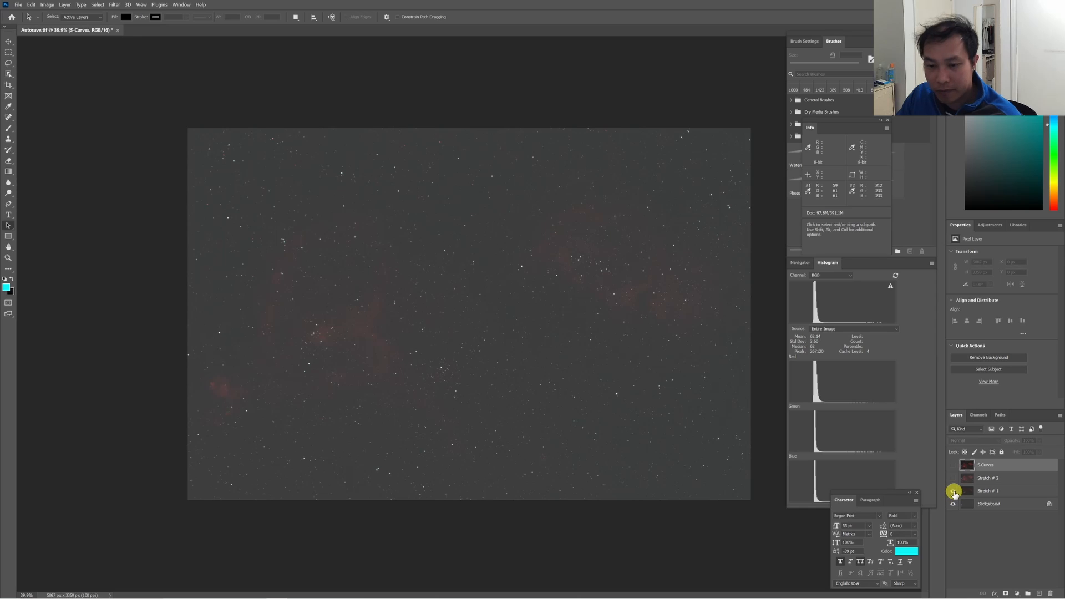
pyautogui.click(953, 492)
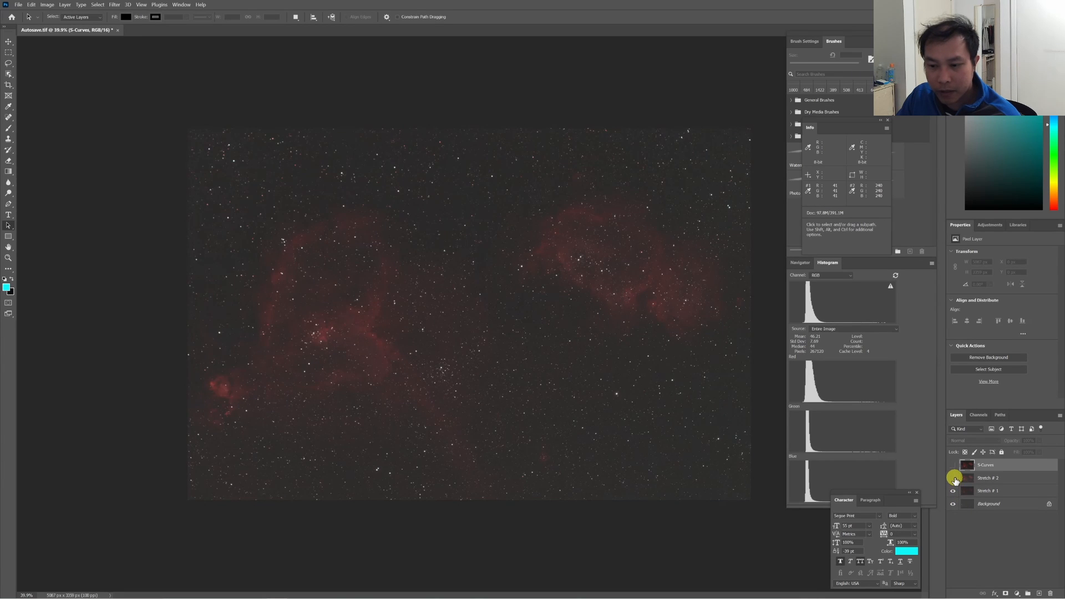
pyautogui.click(955, 479)
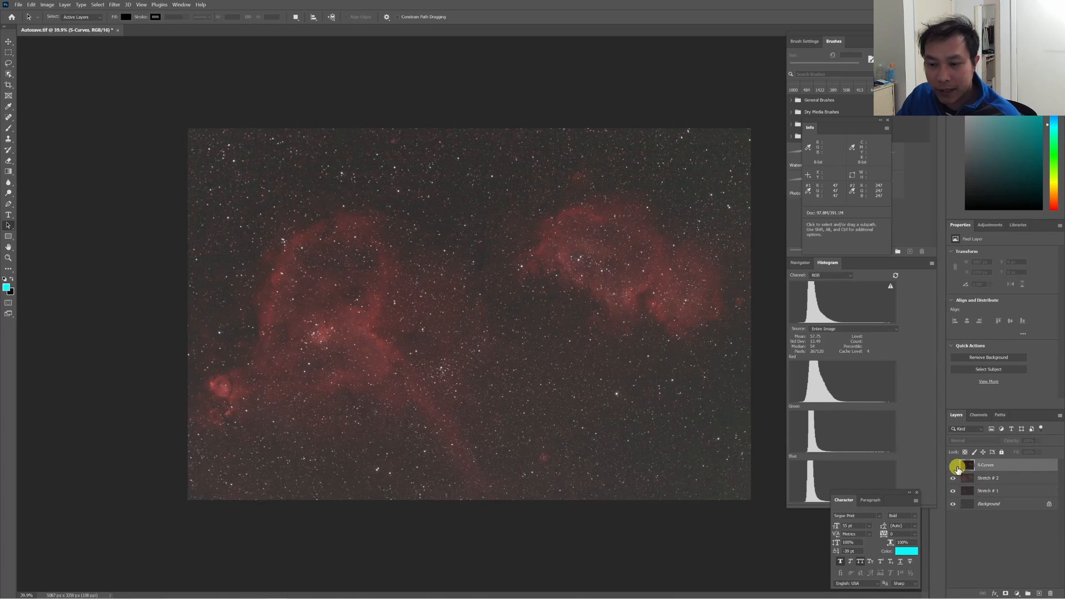
pyautogui.click(954, 466)
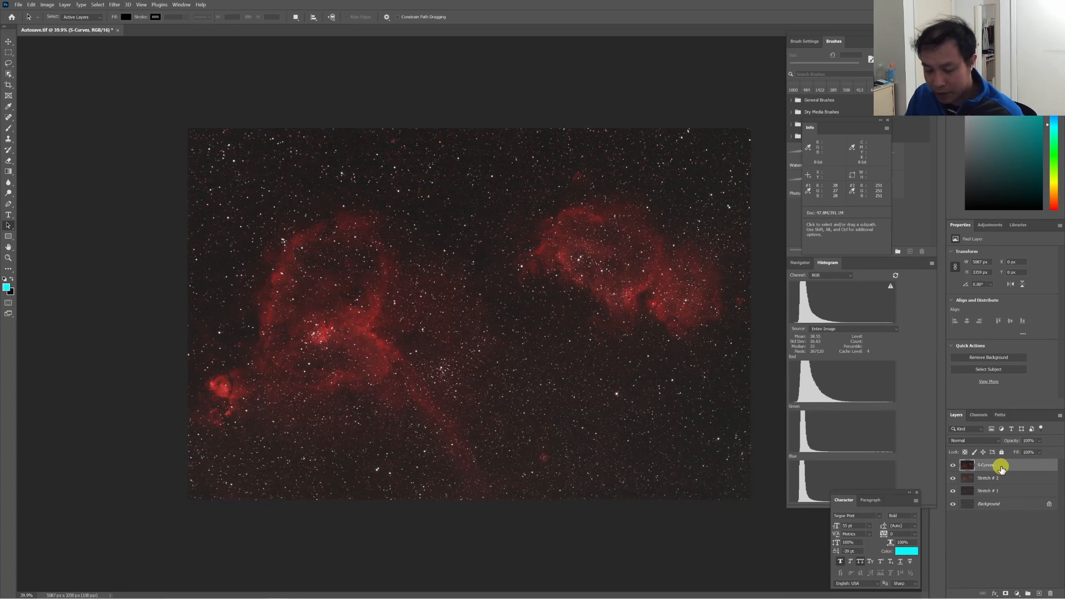
# Stamp the visible image onto a new layer and select the highlights by Color Range with fuzziness 47% and range 194.
pyautogui.hotkey('ctrl', 'alt', 'shift', 'e')
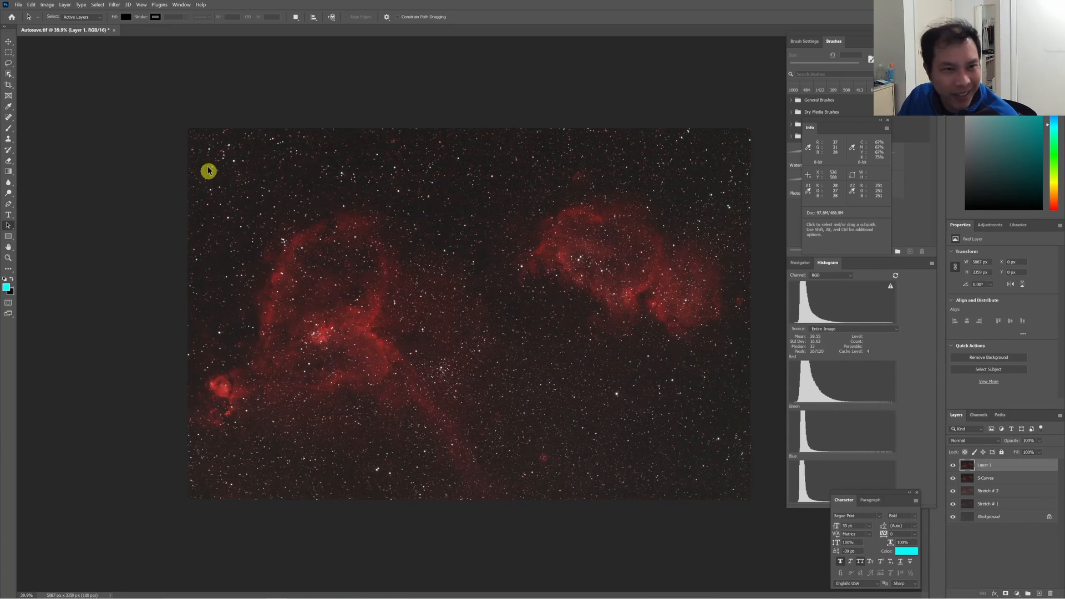
pyautogui.click(100, 5)
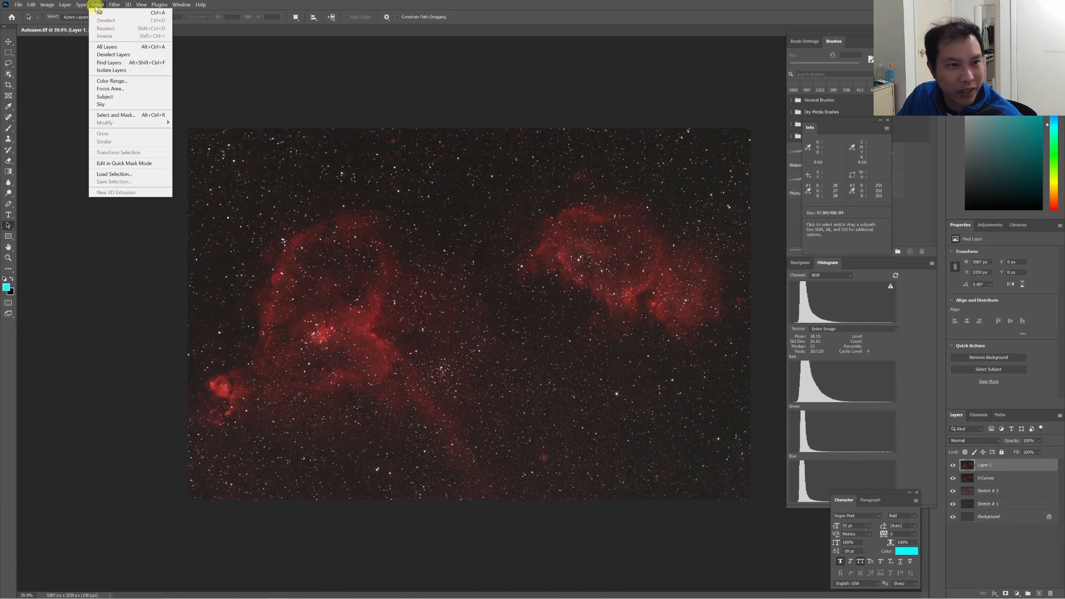
pyautogui.click(127, 82)
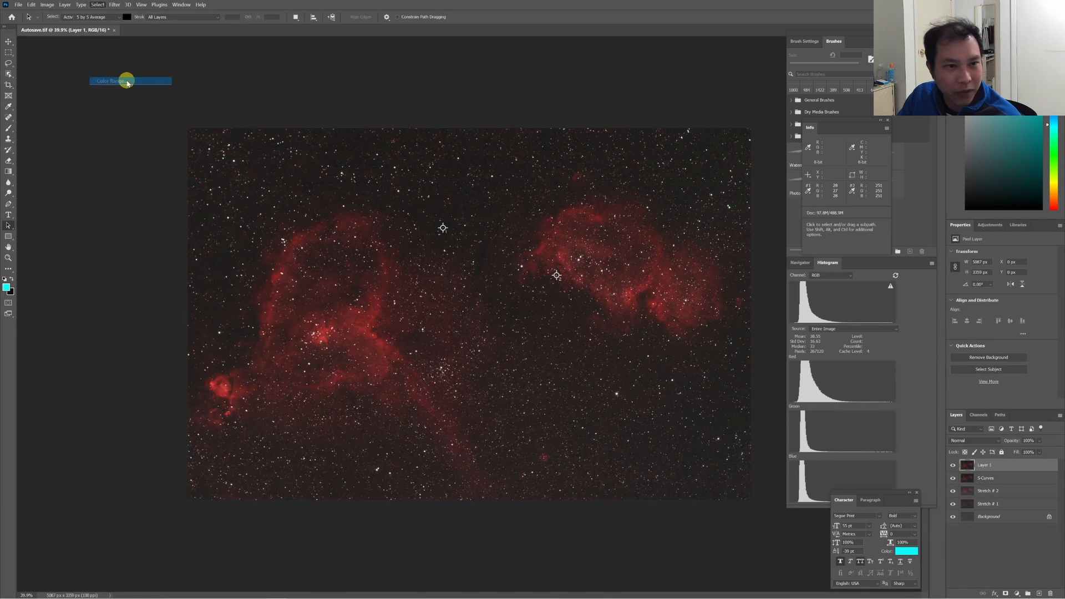
pyautogui.click(527, 97)
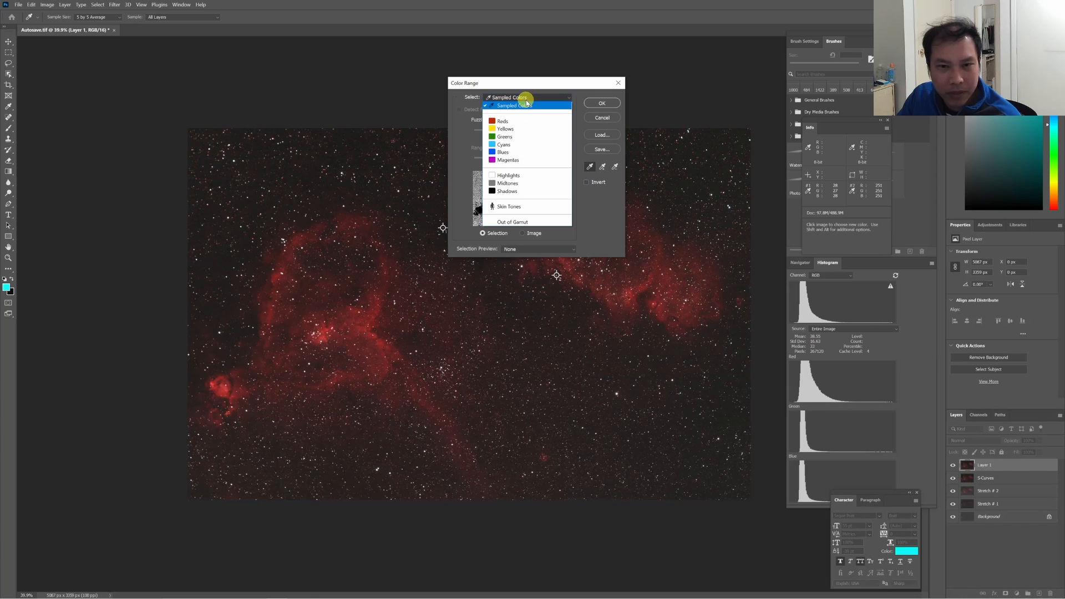
pyautogui.click(524, 176)
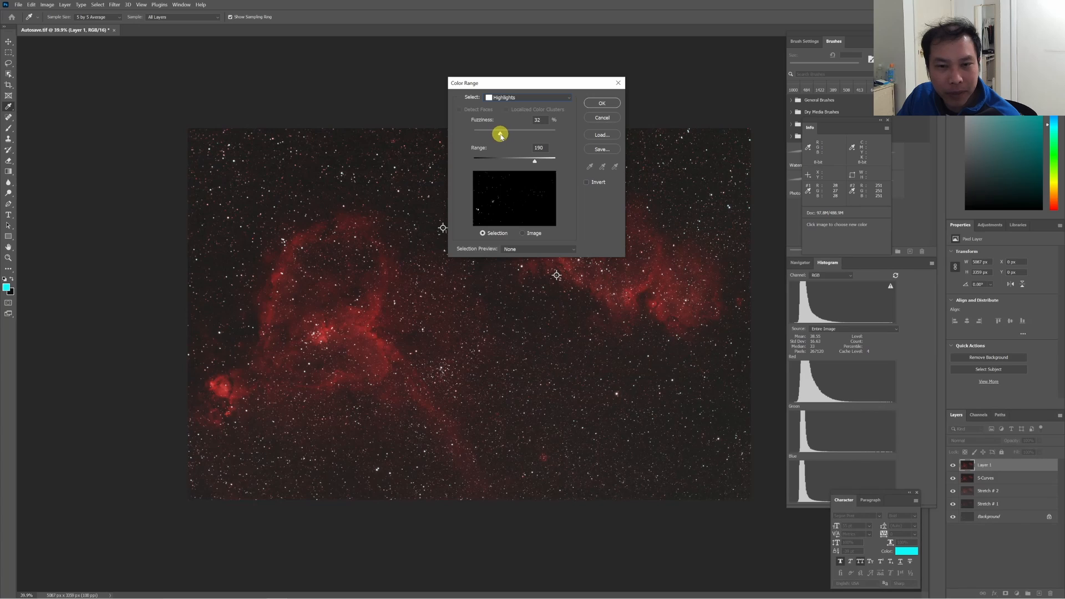
pyautogui.moveTo(501, 135)
pyautogui.mouseDown()
pyautogui.moveTo(530, 135)
pyautogui.moveTo(518, 137)
pyautogui.mouseUp()
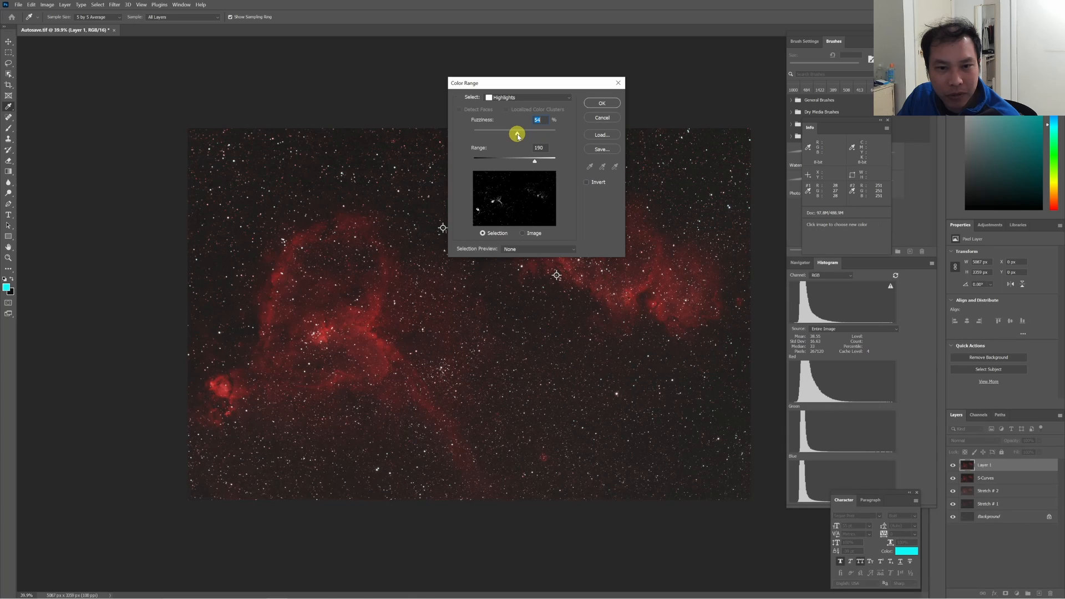
pyautogui.moveTo(513, 136); pyautogui.dragTo(513, 136)
pyautogui.moveTo(537, 165)
pyautogui.mouseDown()
pyautogui.moveTo(526, 163)
pyautogui.moveTo(535, 161)
pyautogui.mouseUp()
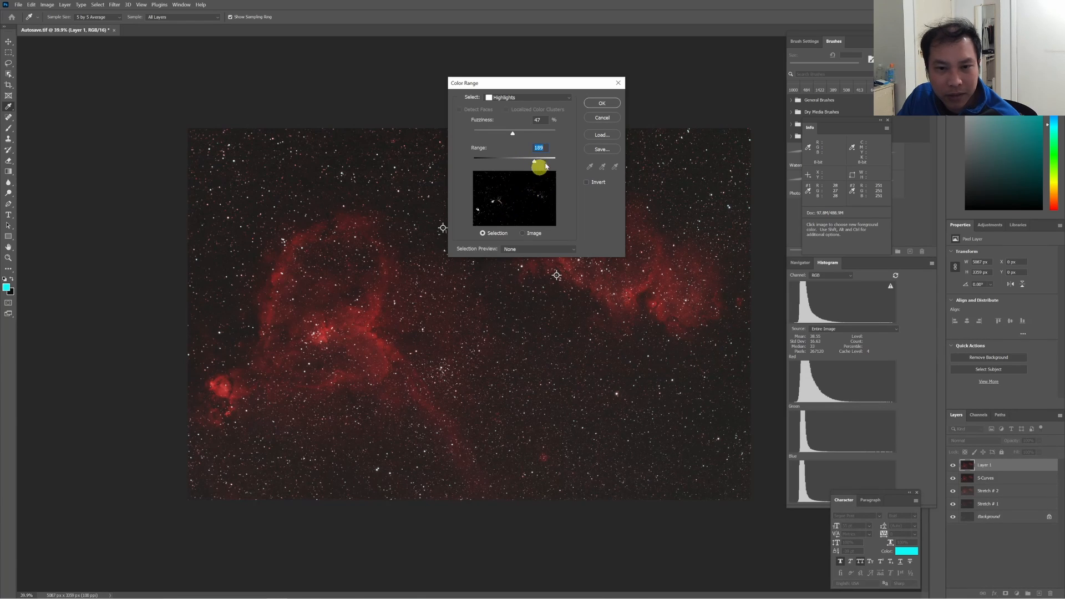
pyautogui.moveTo(535, 164); pyautogui.dragTo(537, 160)
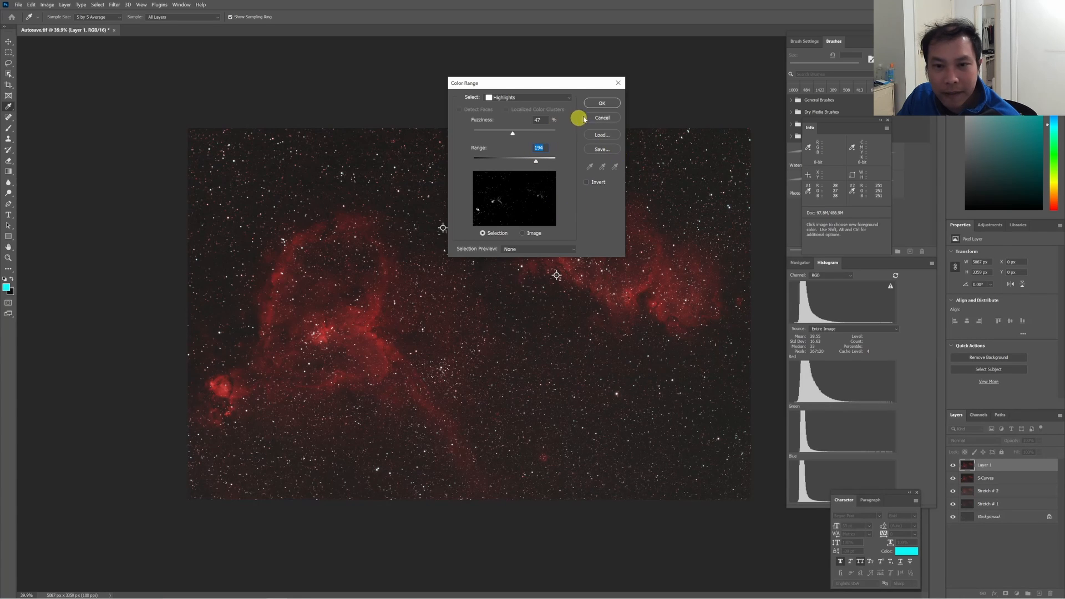
pyautogui.click(599, 104)
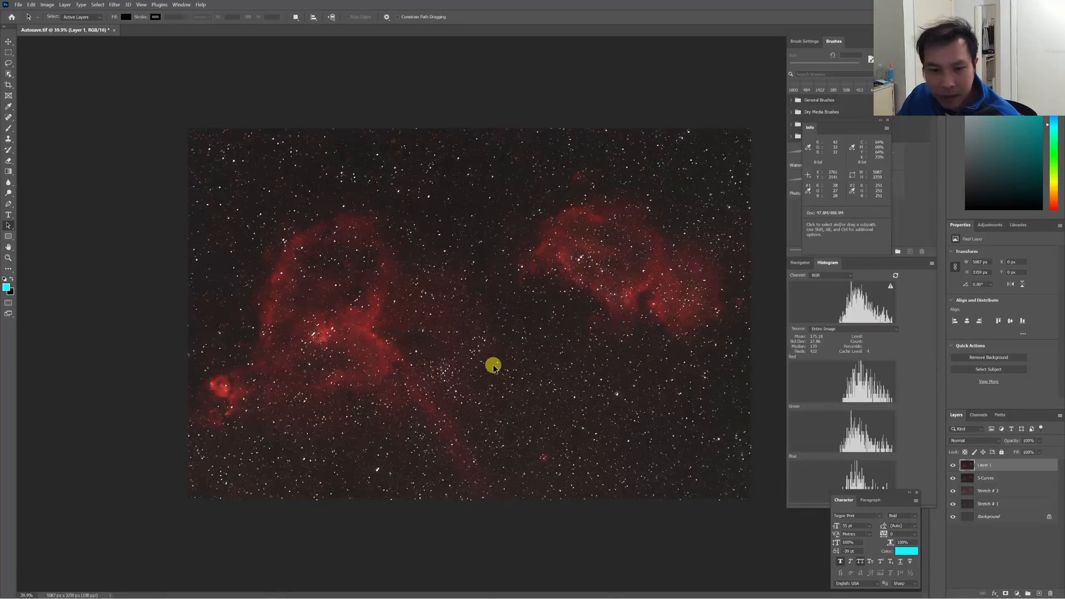
pyautogui.scroll(6, 485, 311)
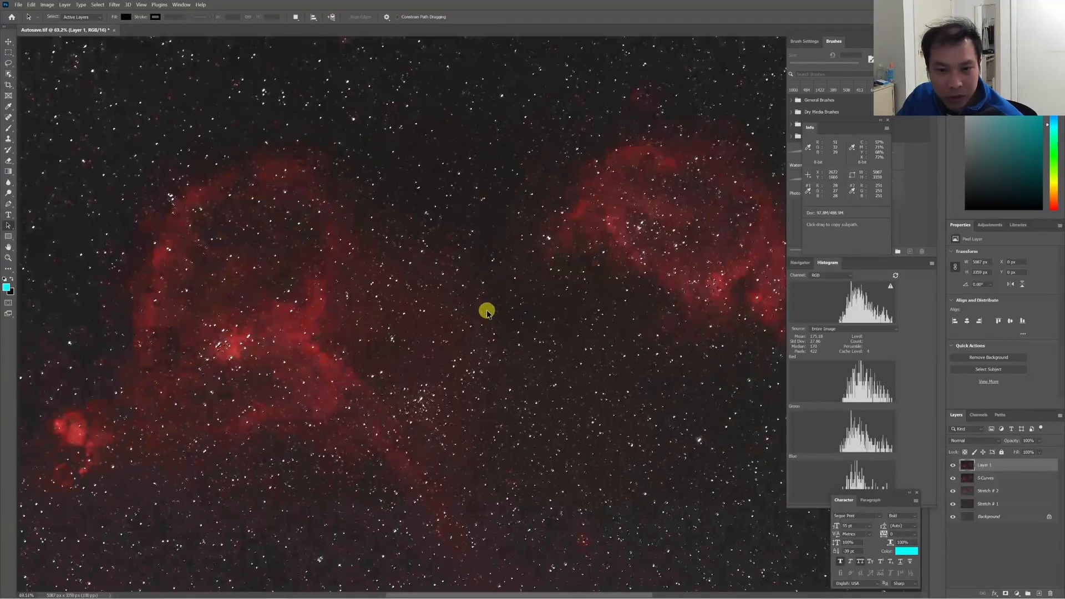
pyautogui.scroll(3, 486, 310)
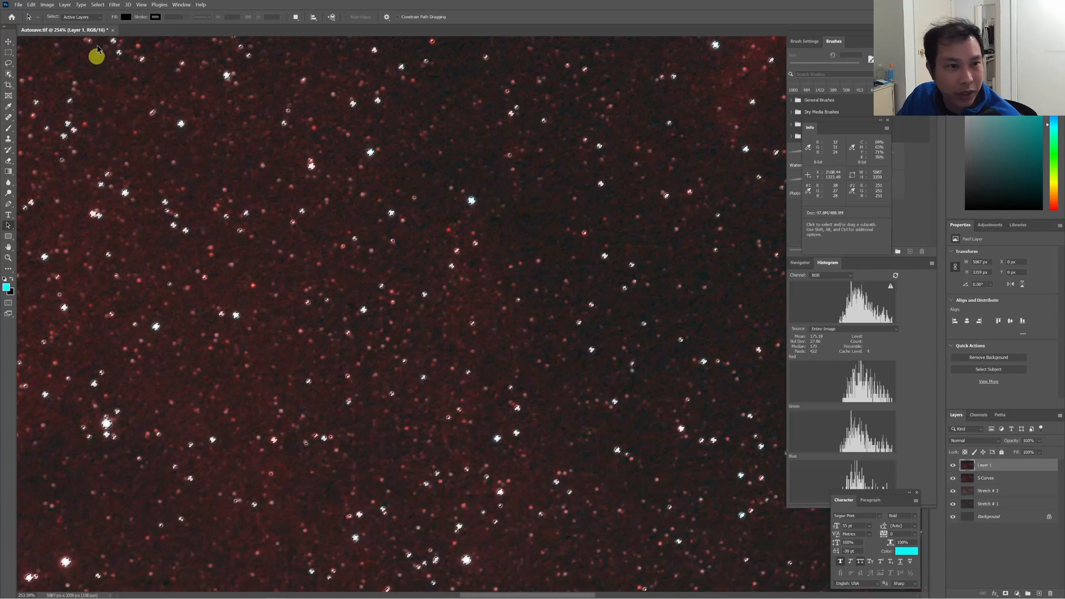
# Expand the star selection outward twice in succession.
pyautogui.click(98, 5)
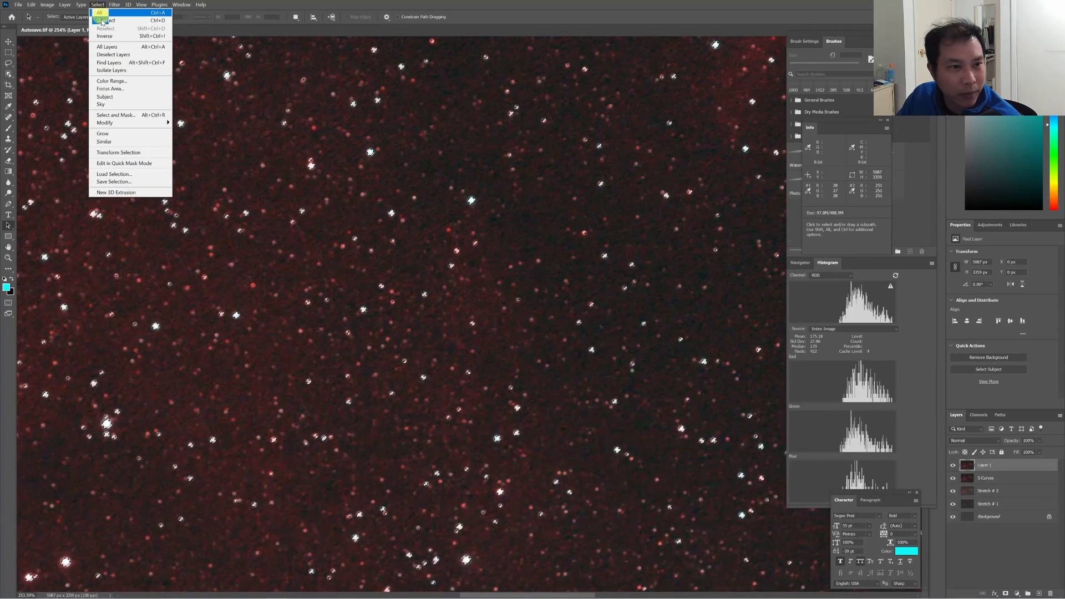
pyautogui.moveTo(113, 9)
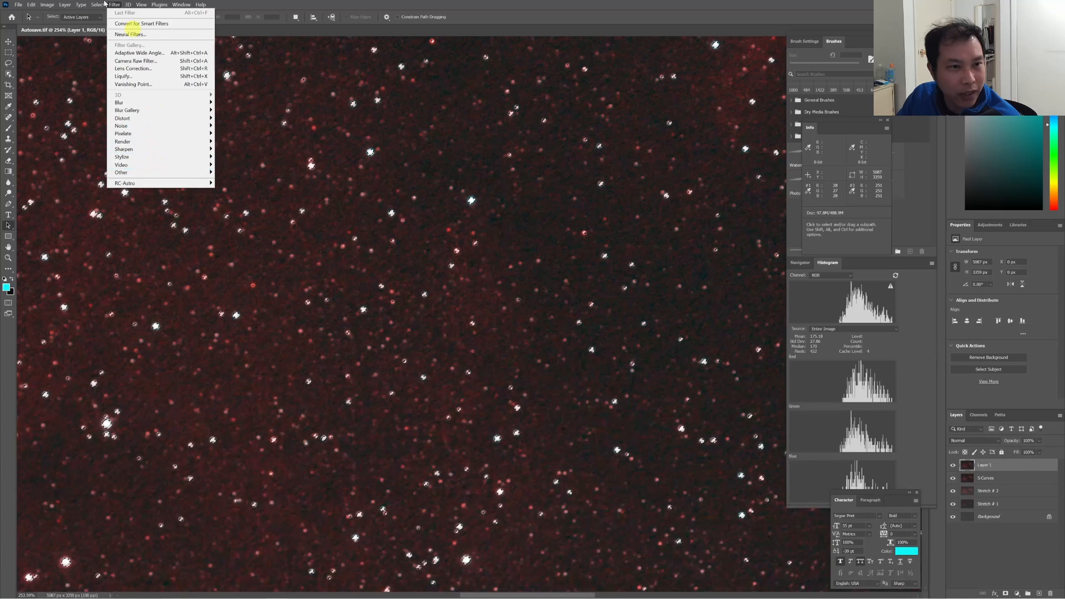
pyautogui.moveTo(128, 124)
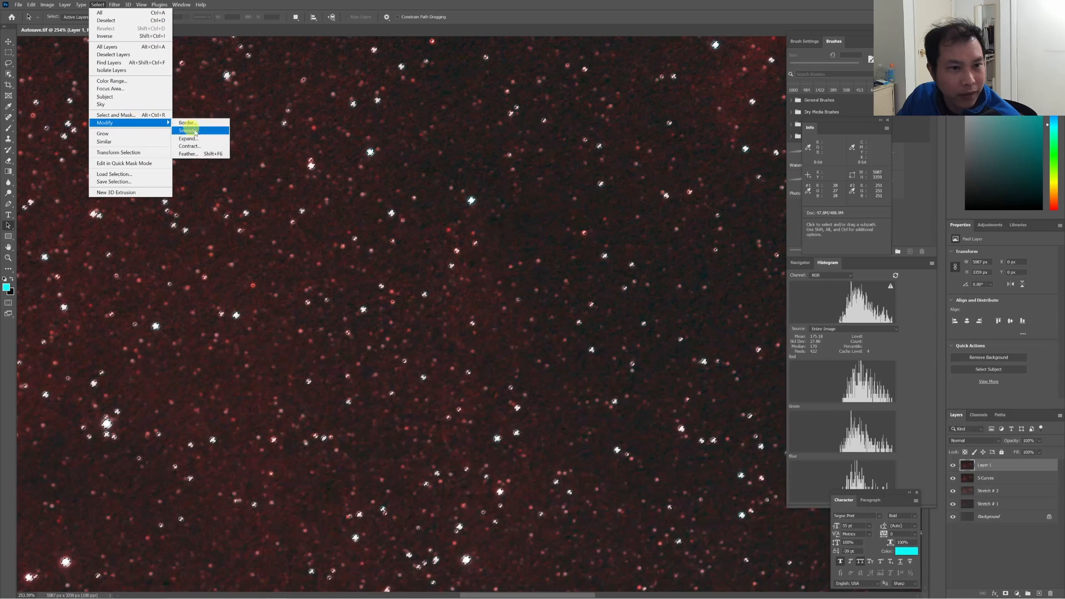
pyautogui.click(198, 140)
pyautogui.click(463, 127)
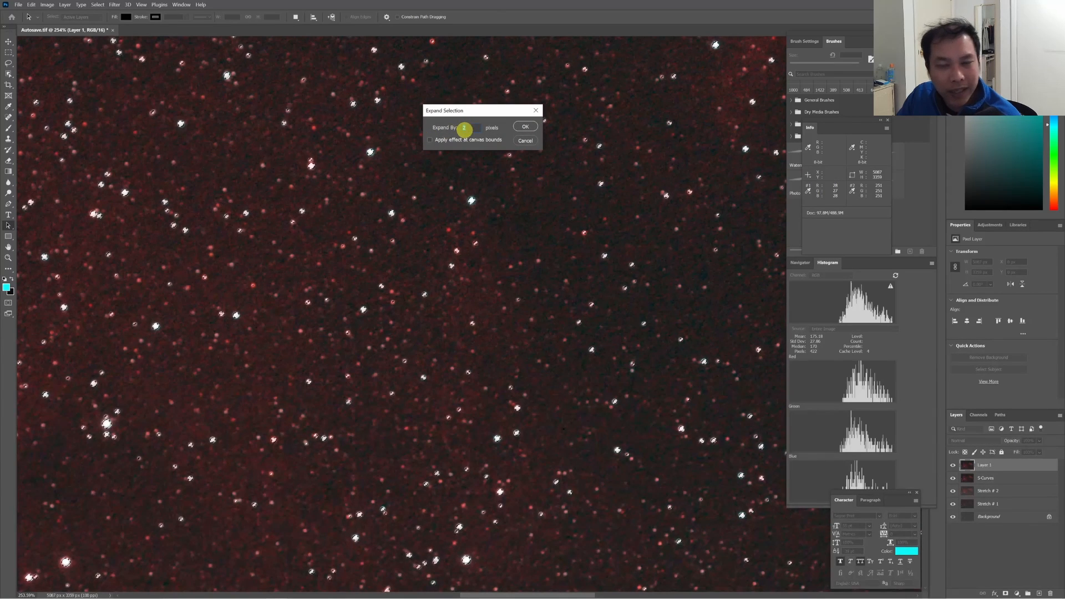
pyautogui.click(523, 126)
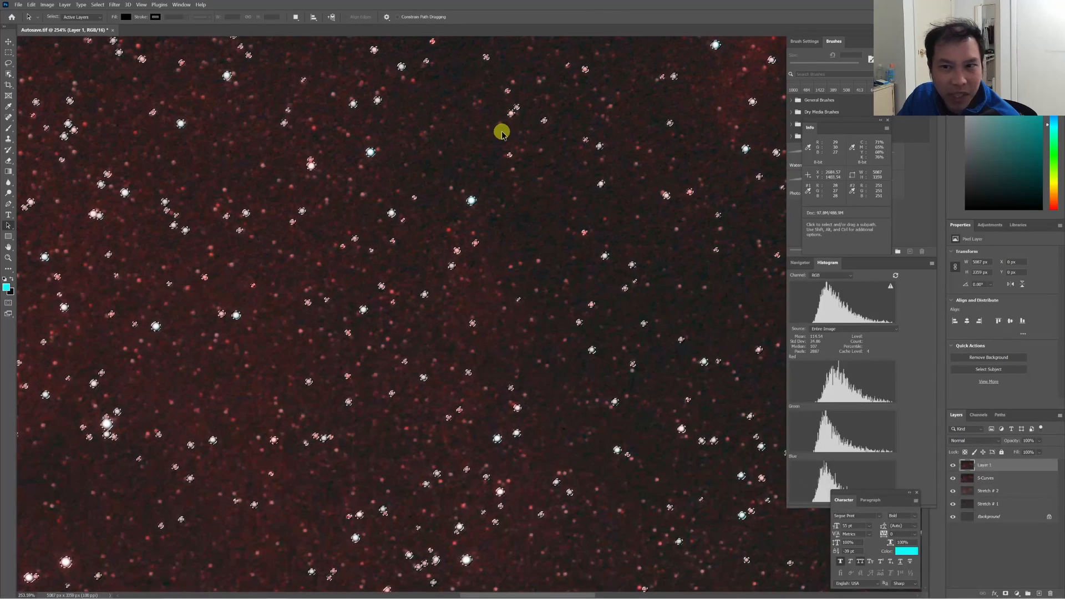
pyautogui.click(97, 5)
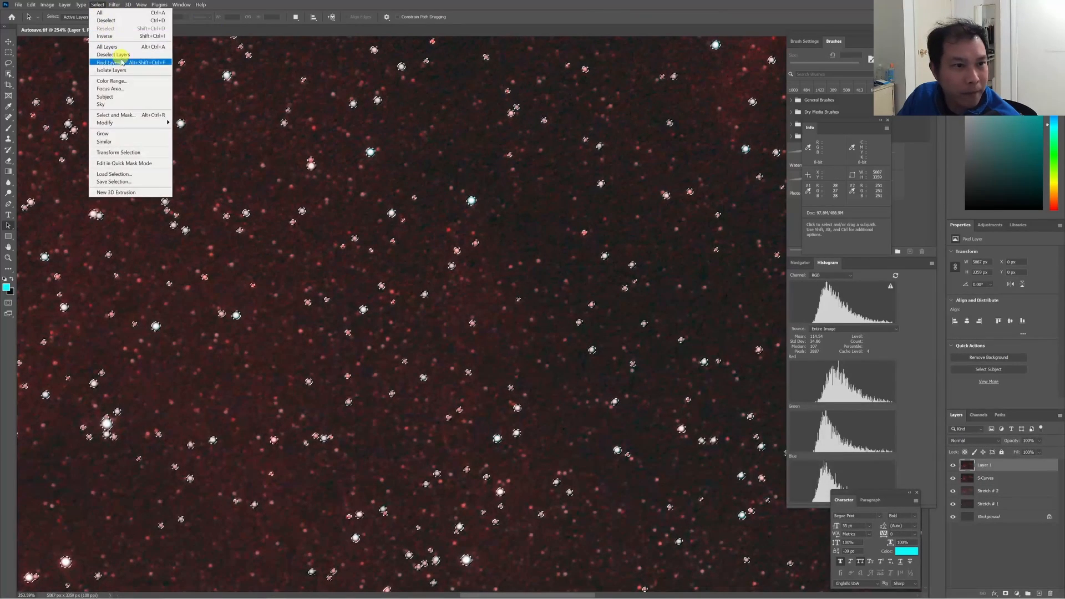
pyautogui.moveTo(133, 123)
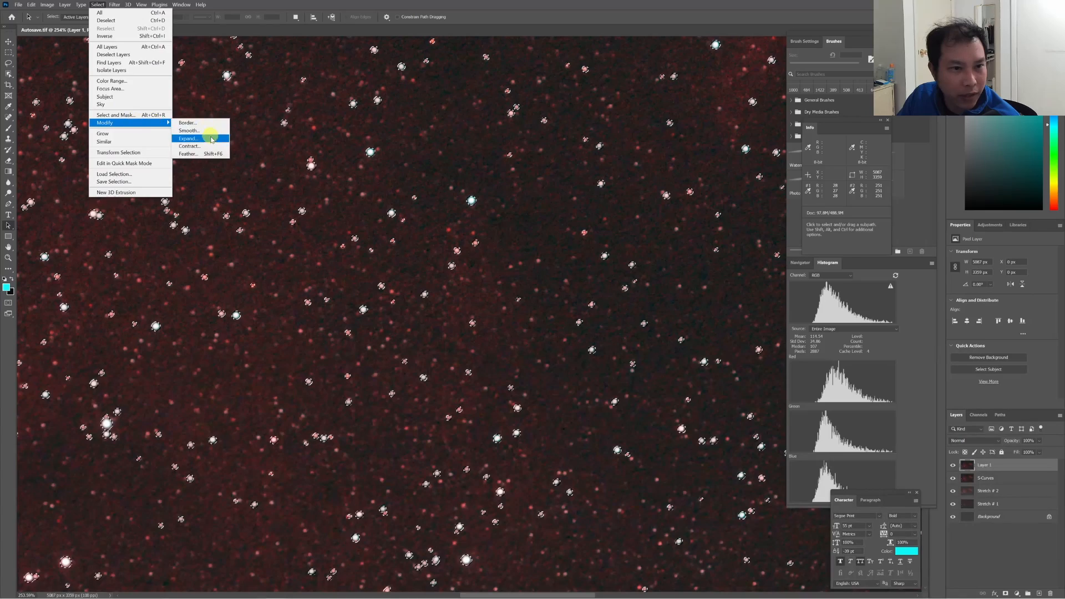
pyautogui.click(202, 138)
pyautogui.click(524, 126)
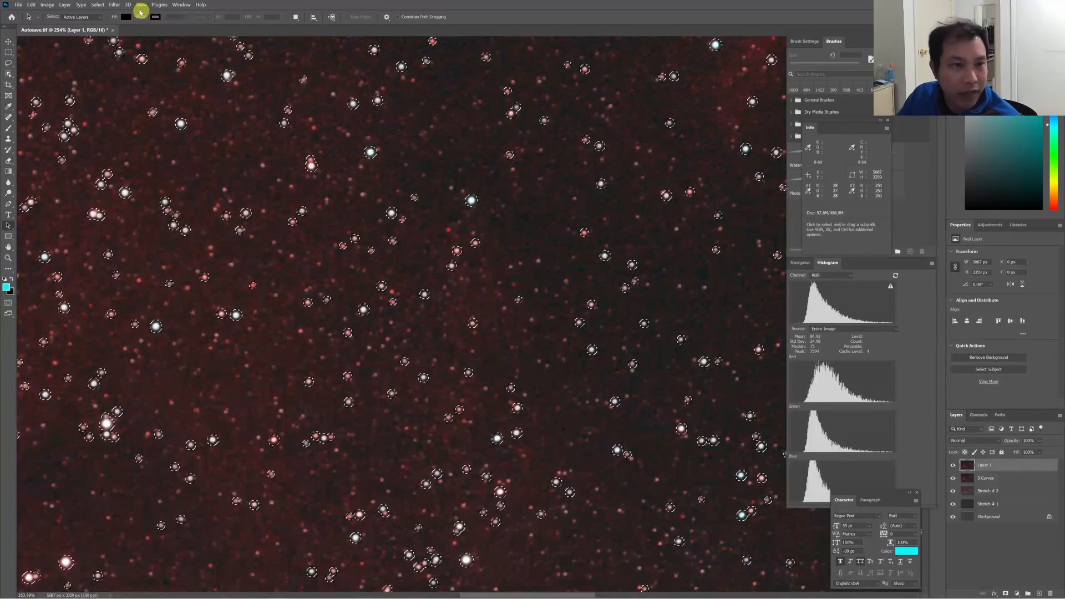
# Feather the expanded star selection with a radius of 2 pixels.
pyautogui.click(98, 5)
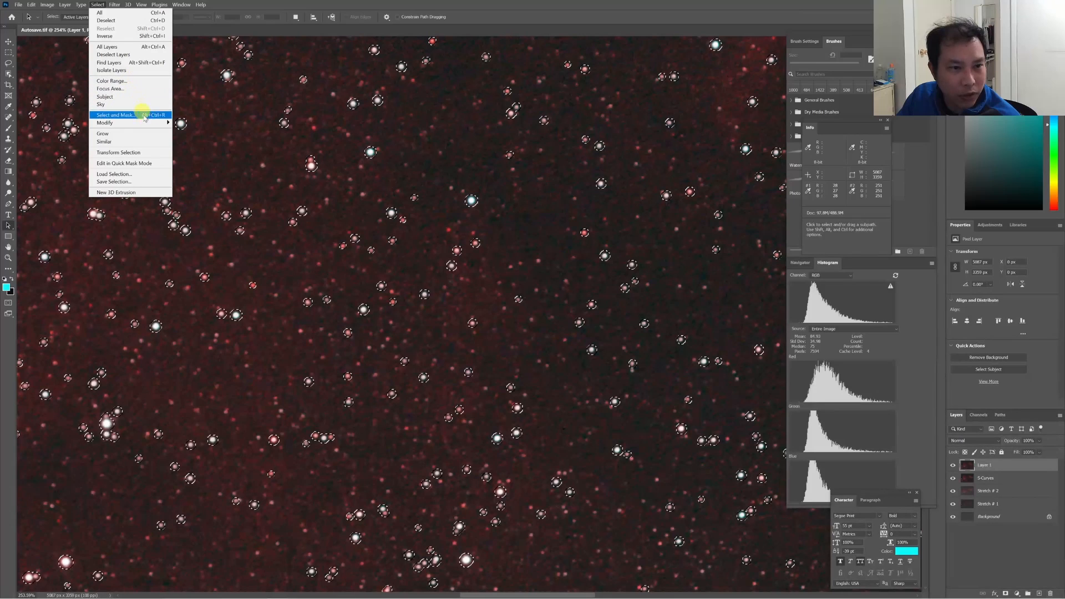
pyautogui.moveTo(153, 122)
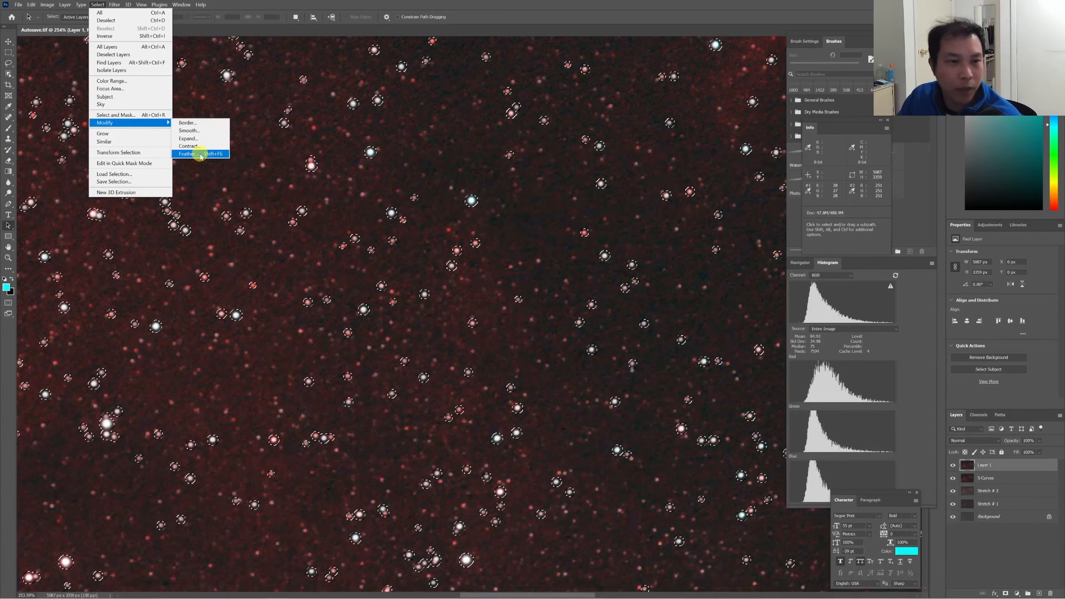
pyautogui.click(201, 155)
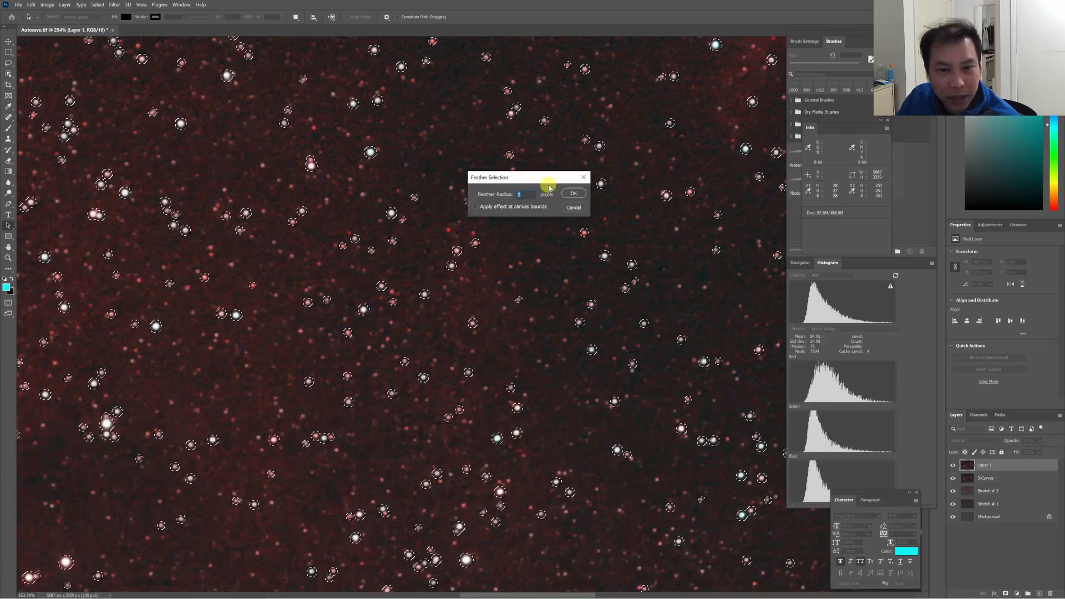
pyautogui.click(577, 193)
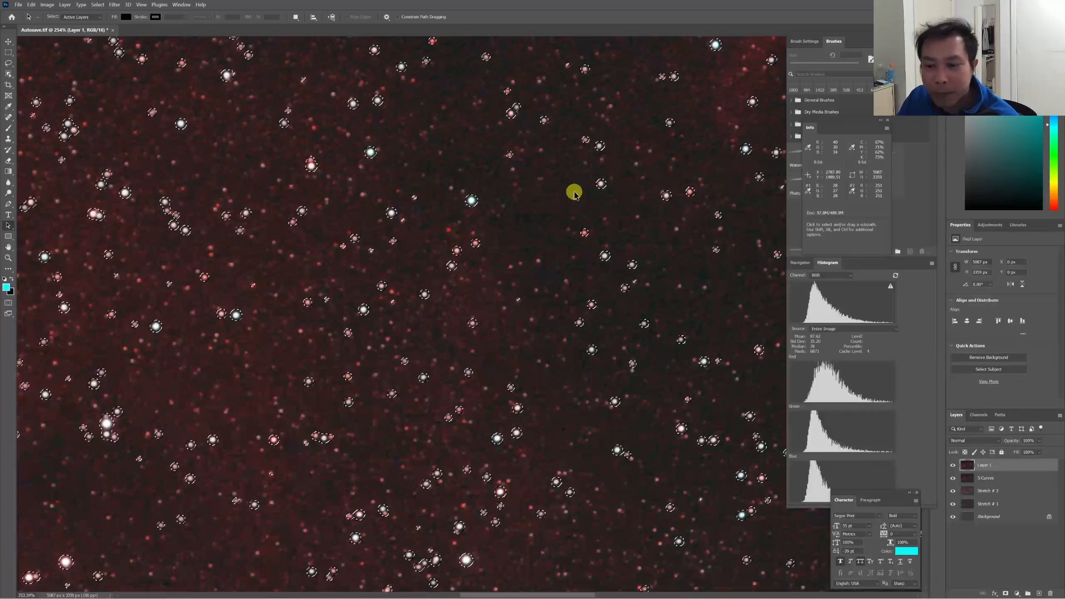
# Try shrinking the selected stars on Layer 1 with the Minimum filter at a radius of 1.0 pixel, preserving roundness.
pyautogui.click(93, 5)
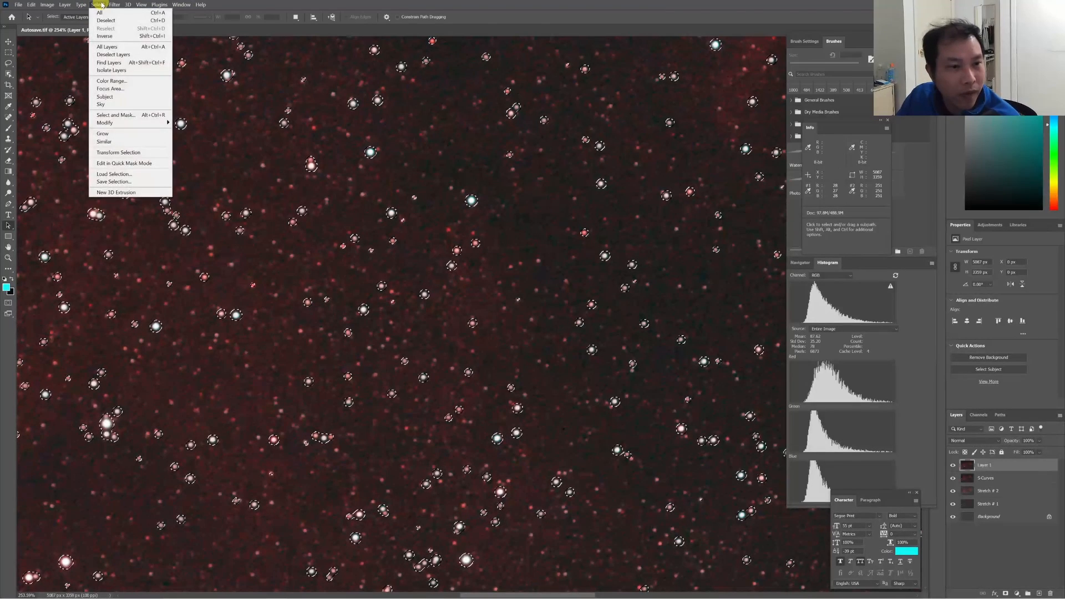
pyautogui.moveTo(117, 3)
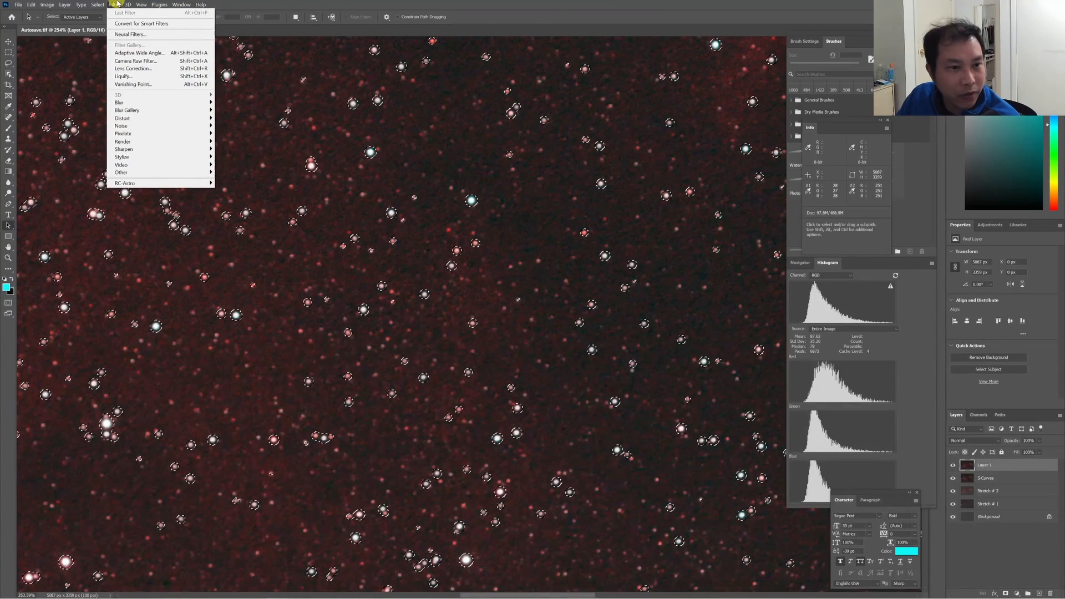
pyautogui.moveTo(158, 174)
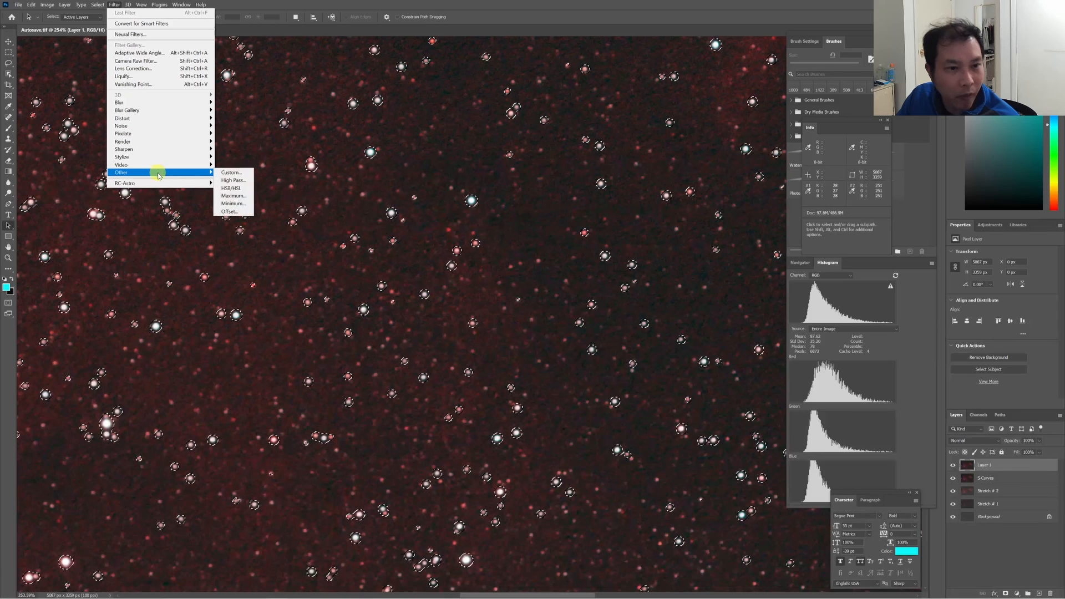
pyautogui.click(233, 203)
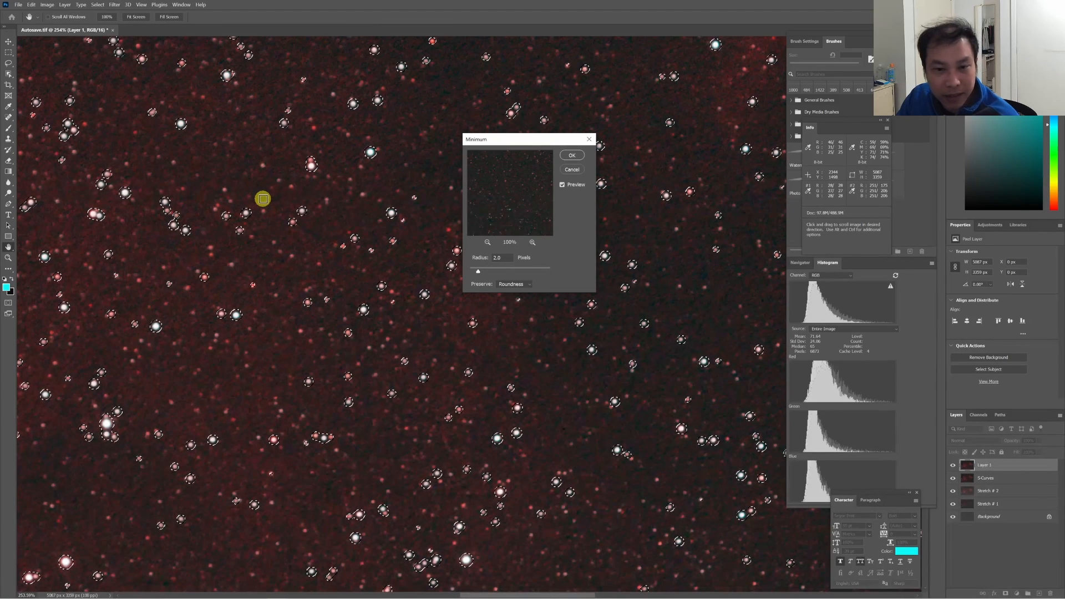
pyautogui.click(477, 258)
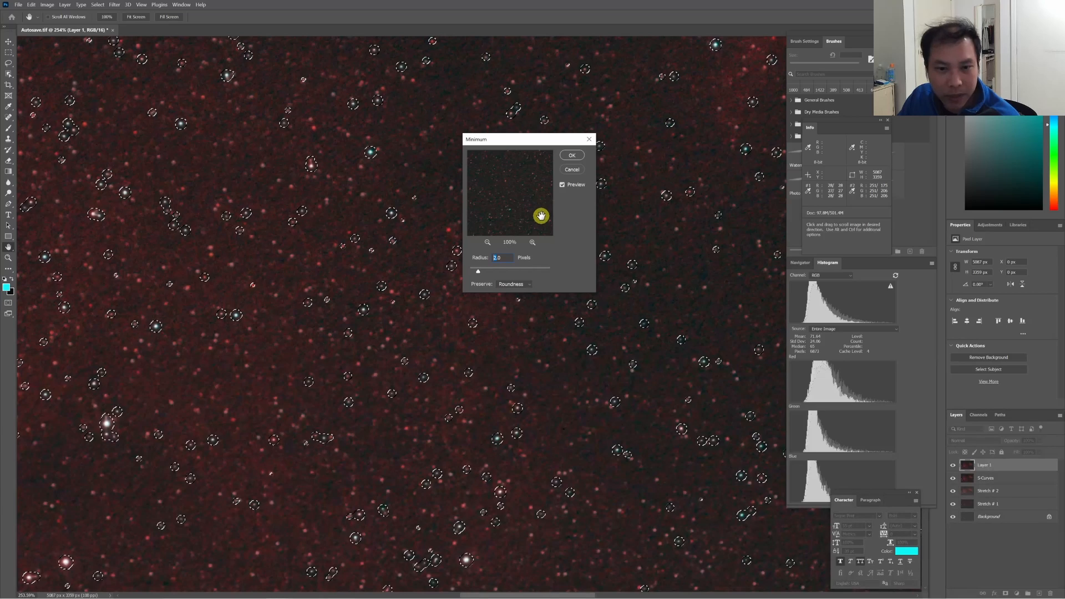
pyautogui.press('Down')
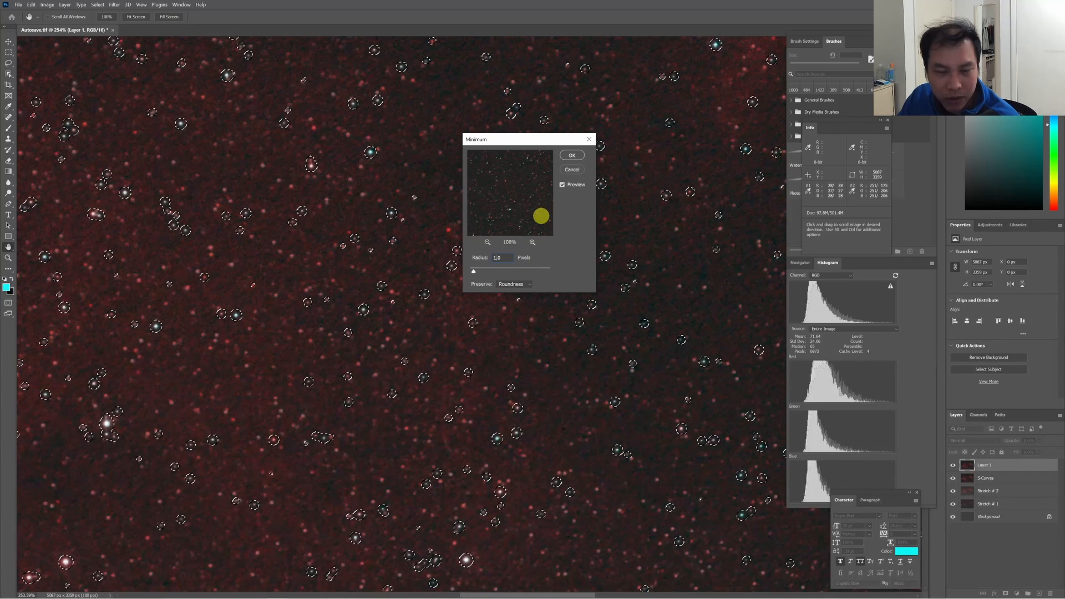
pyautogui.click(572, 154)
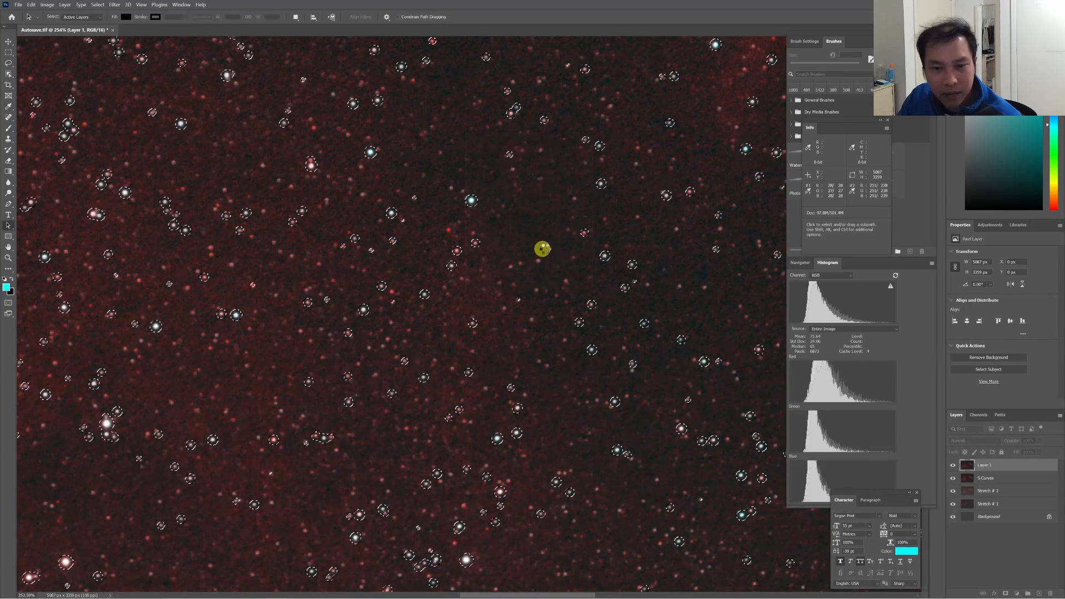
# Deselect the stars and compare the whole image before and after the star reduction by hiding and showing Layer 1.
pyautogui.scroll(-3, 547, 261)
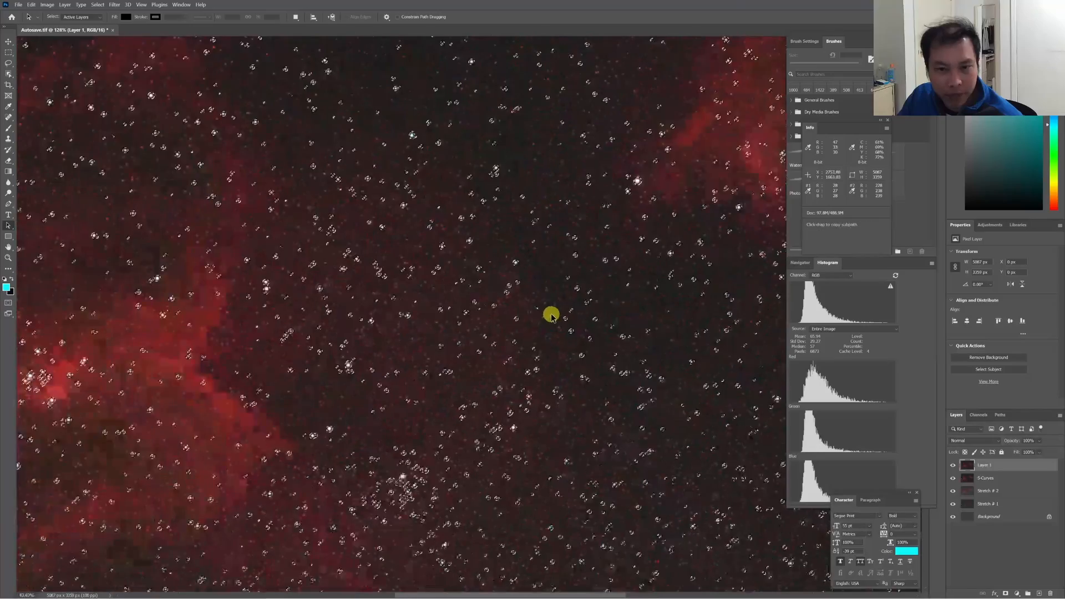
pyautogui.scroll(-5, 549, 315)
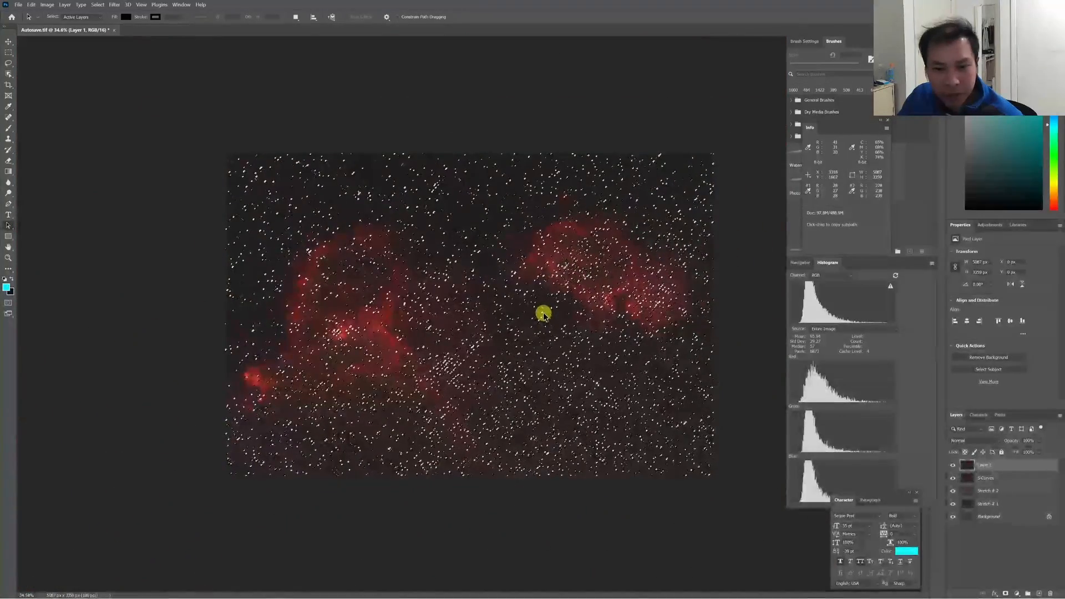
pyautogui.scroll(1, 543, 315)
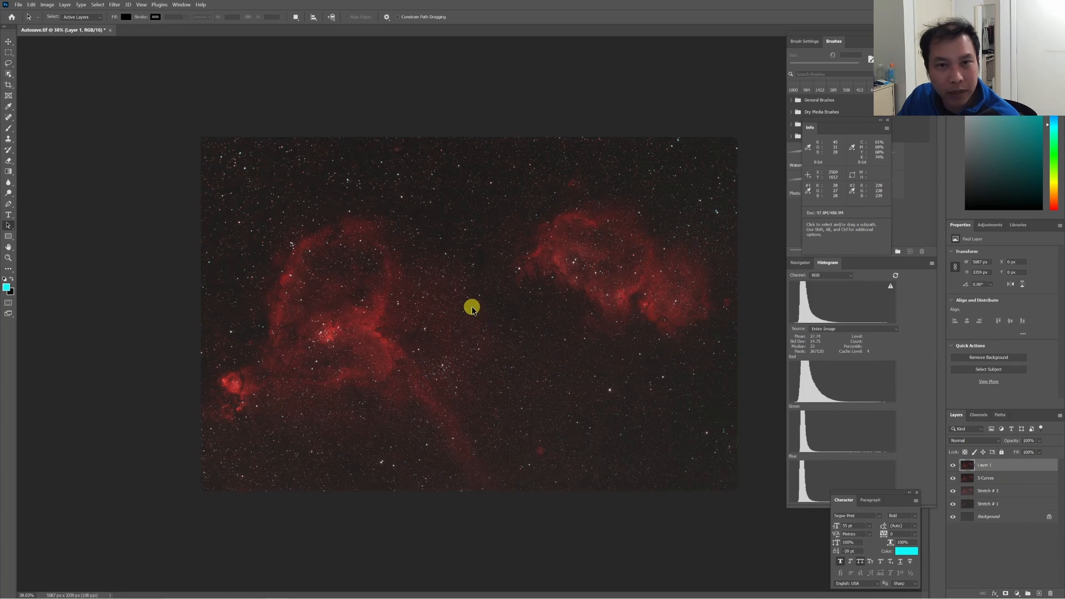
pyautogui.click(955, 467)
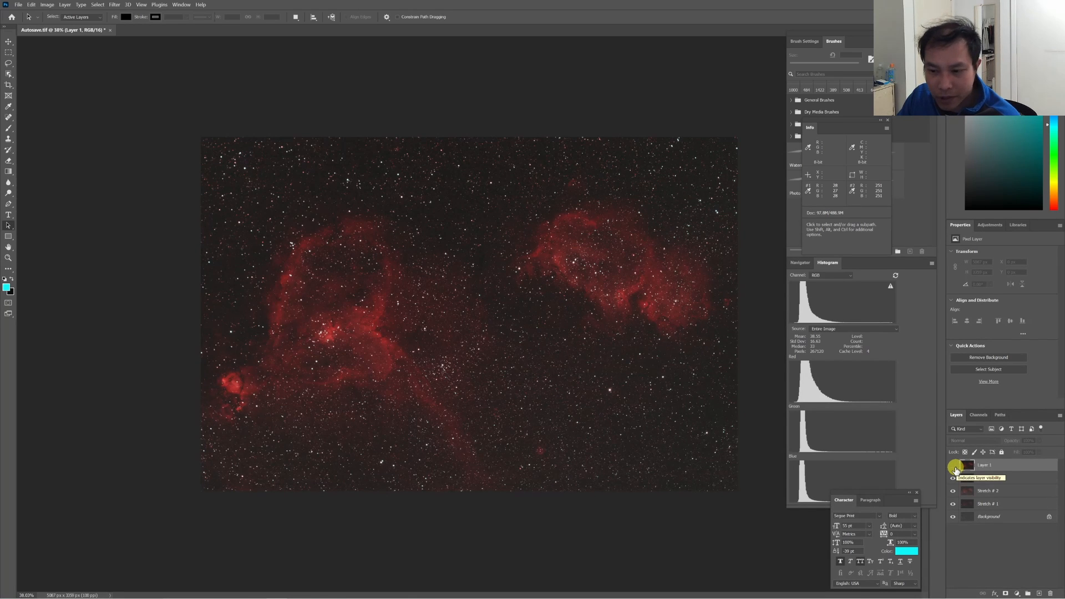
pyautogui.click(955, 467)
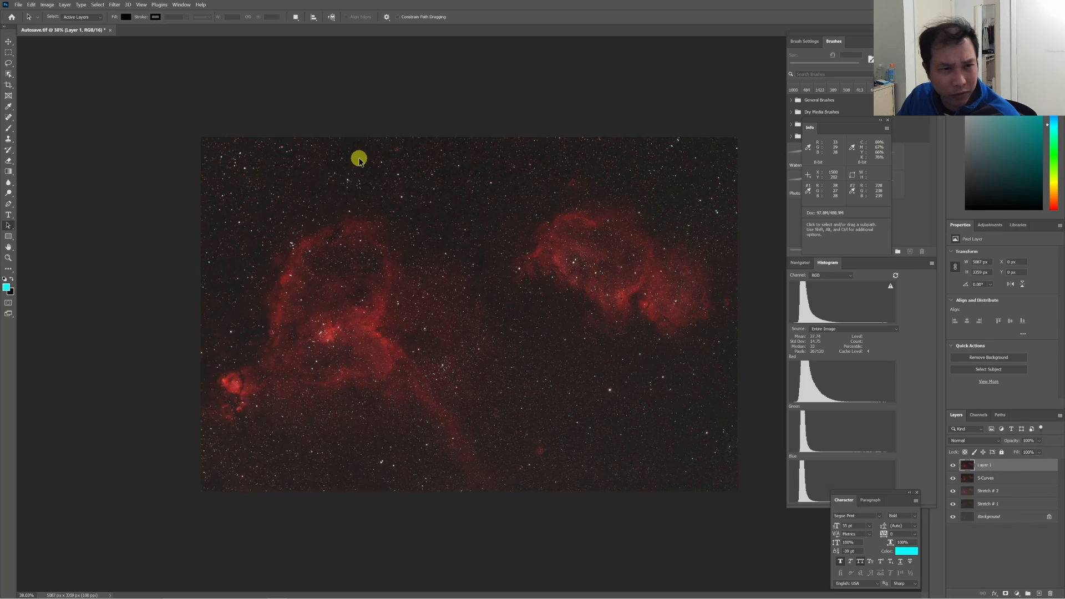
# Undo the layer visibility changes, the deselection and the Minimum filter, keeping the feathered star selection.
pyautogui.click(41, 5)
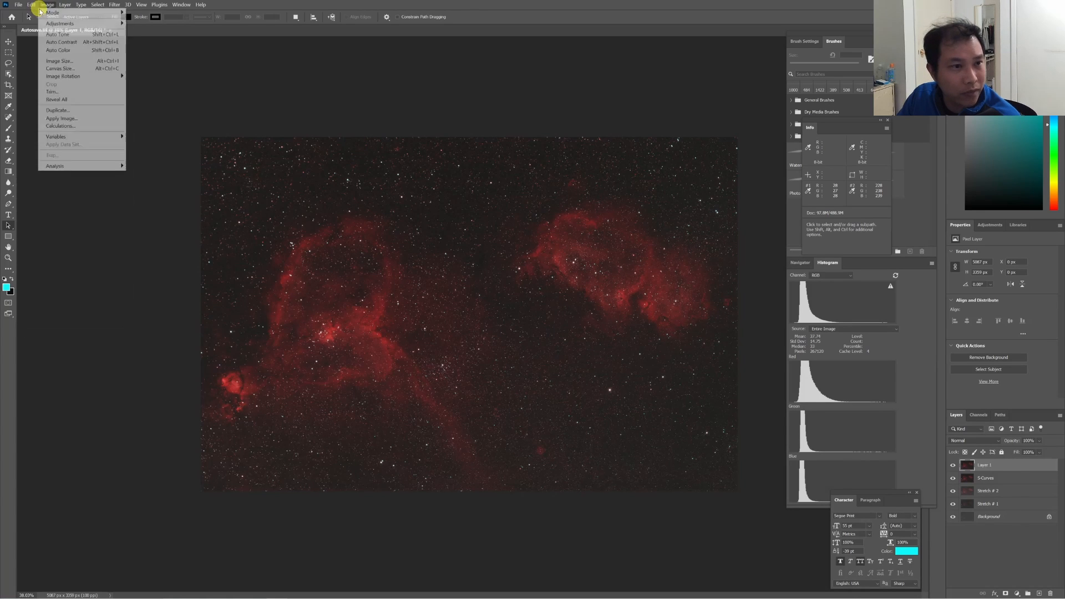
pyautogui.click(34, 13)
pyautogui.click(31, 5)
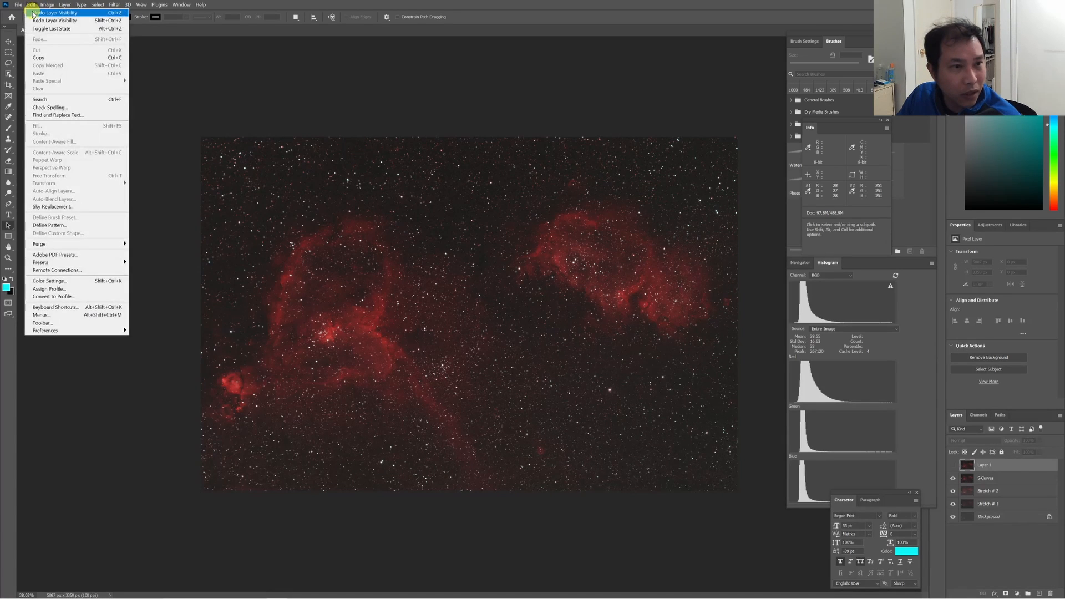
pyautogui.click(33, 13)
pyautogui.click(31, 5)
pyautogui.click(35, 11)
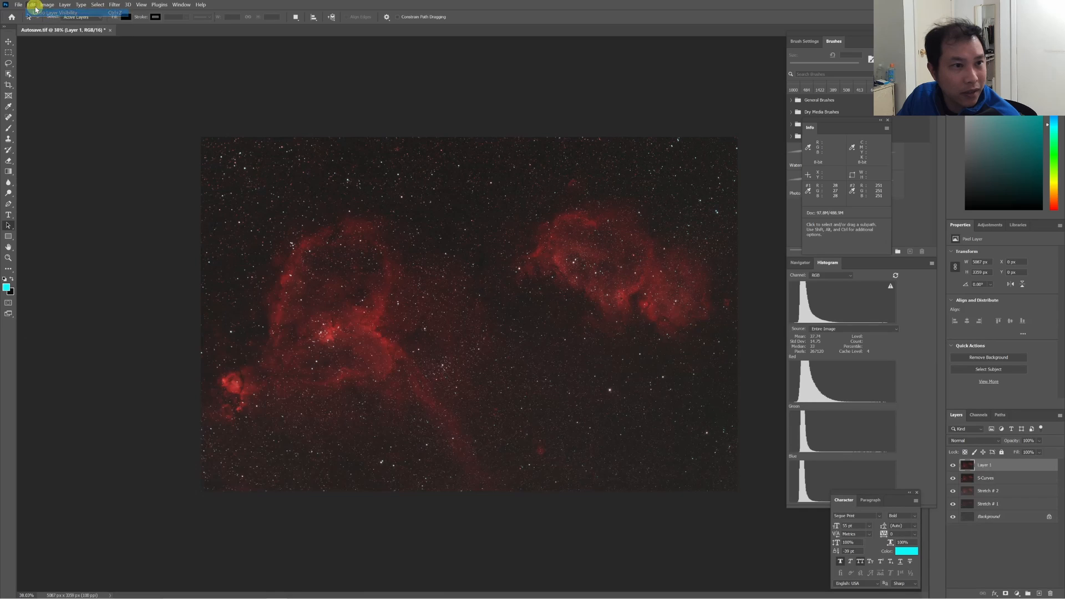
pyautogui.click(33, 5)
pyautogui.click(37, 13)
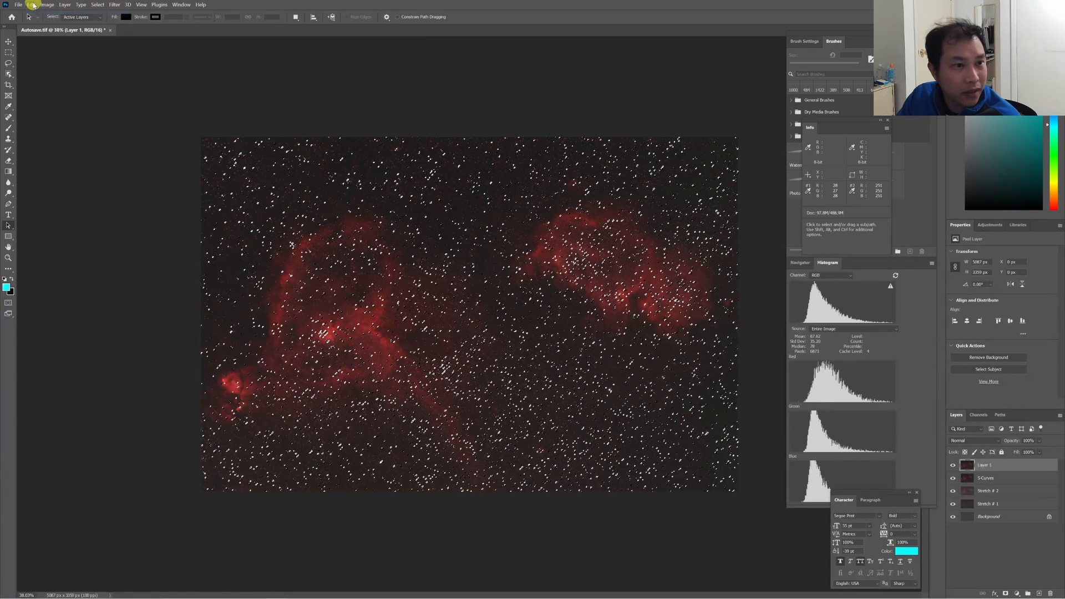
pyautogui.click(31, 5)
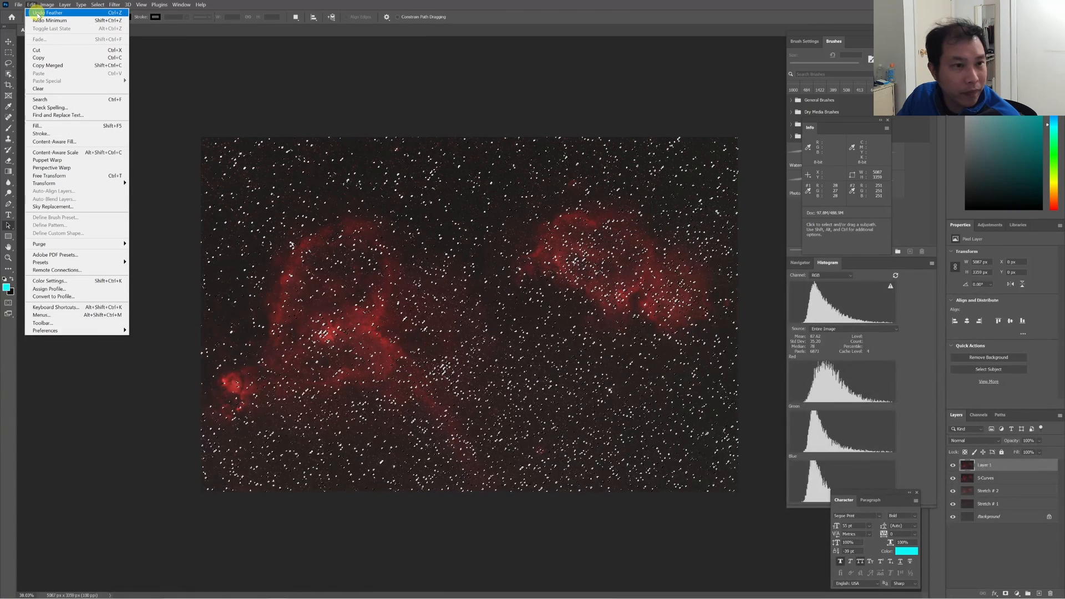
pyautogui.click(35, 12)
pyautogui.click(128, 5)
pyautogui.click(128, 4)
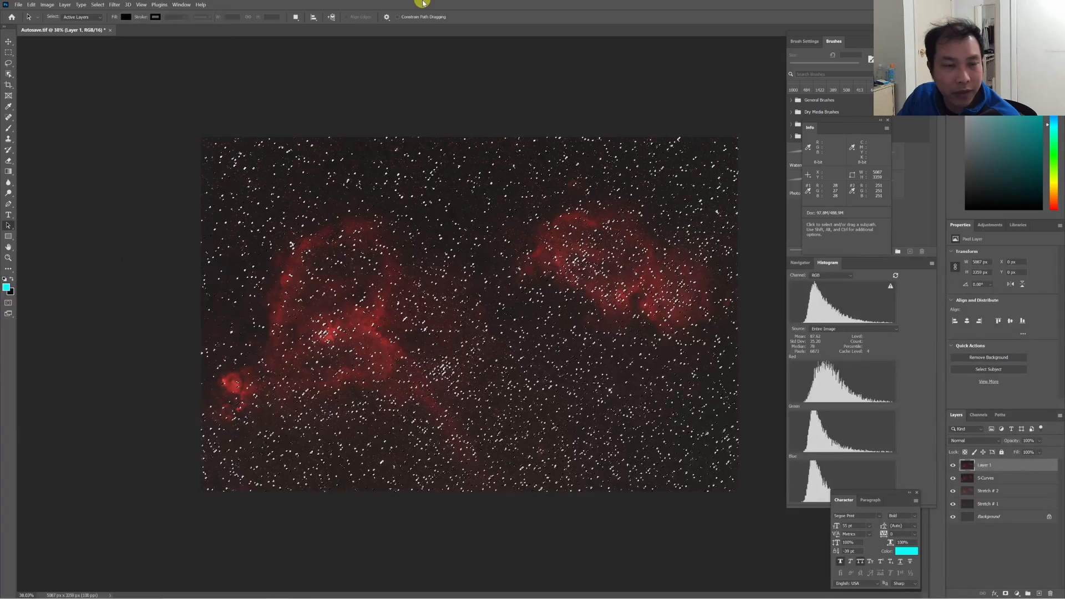
# Shrink the selected stars on Layer 1 with the Minimum filter at a radius of 2.0 pixels, preserving roundness.
pyautogui.click(98, 5)
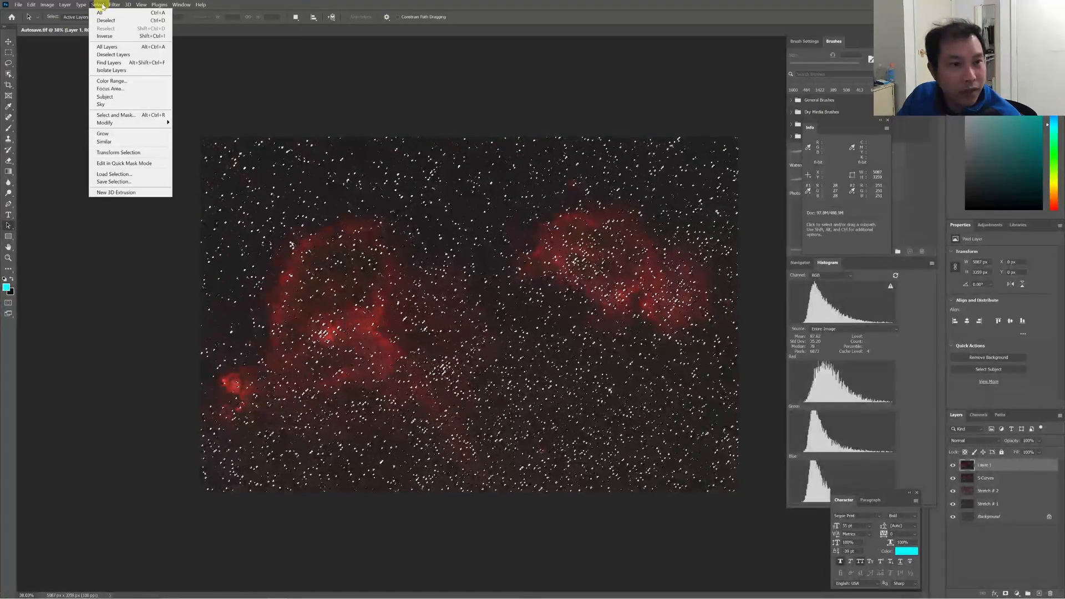
pyautogui.moveTo(114, 4)
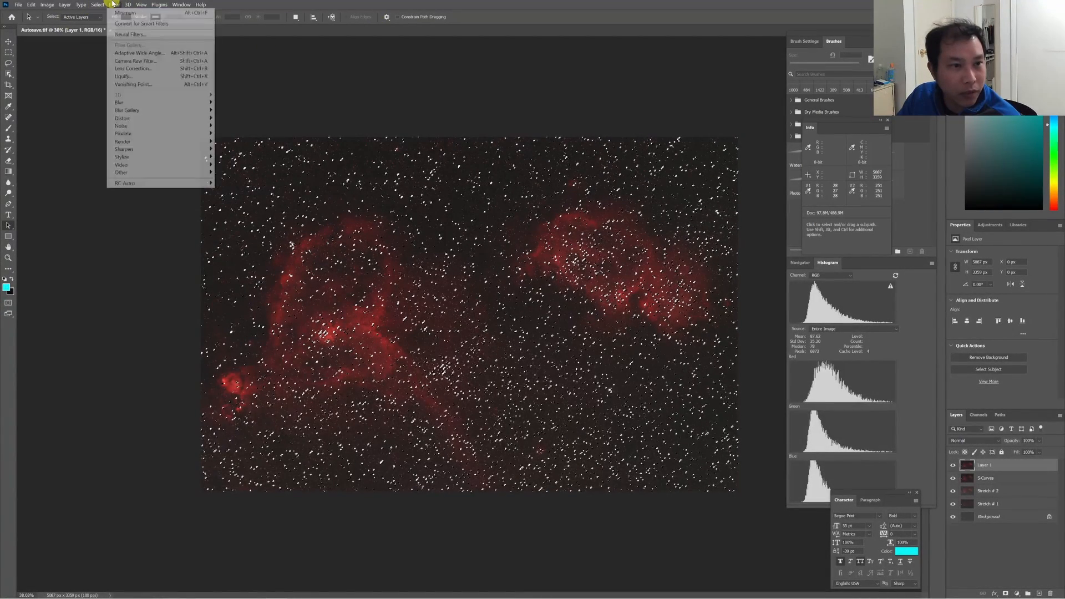
pyautogui.moveTo(158, 174)
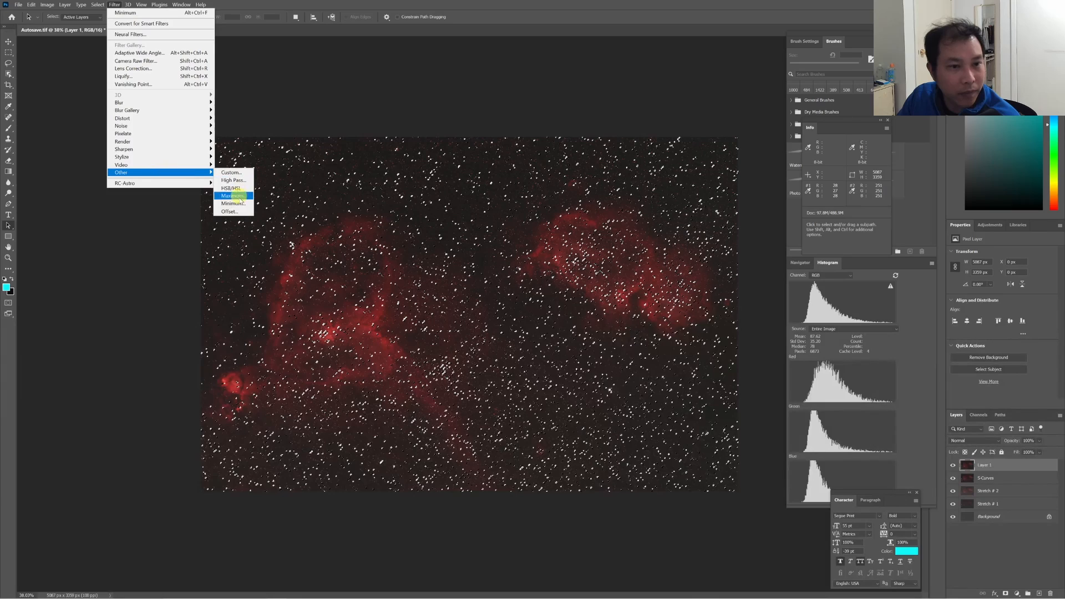
pyautogui.click(231, 204)
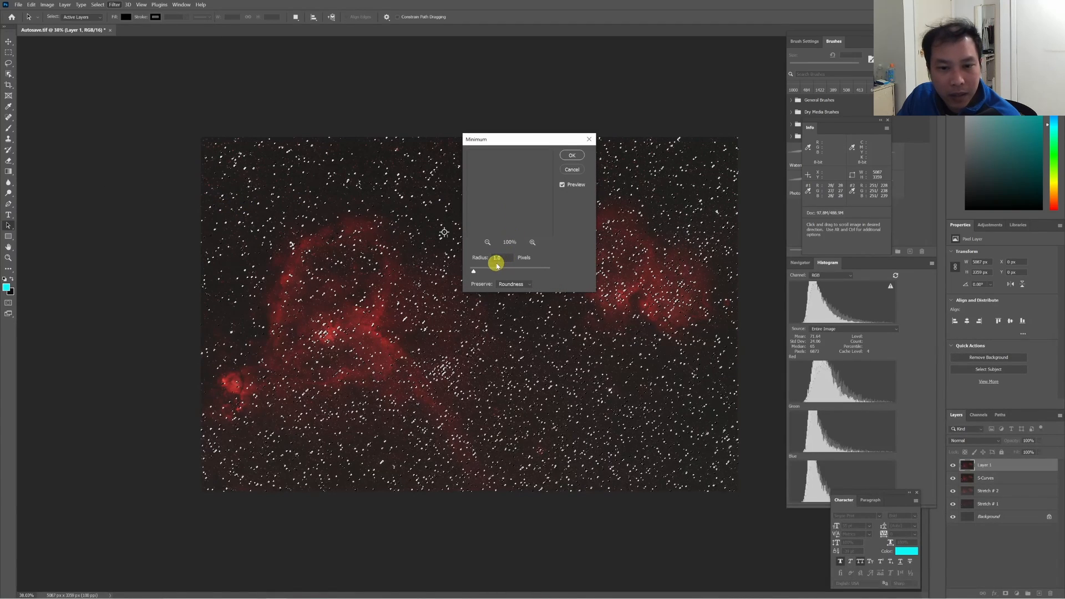
pyautogui.write('2.0')
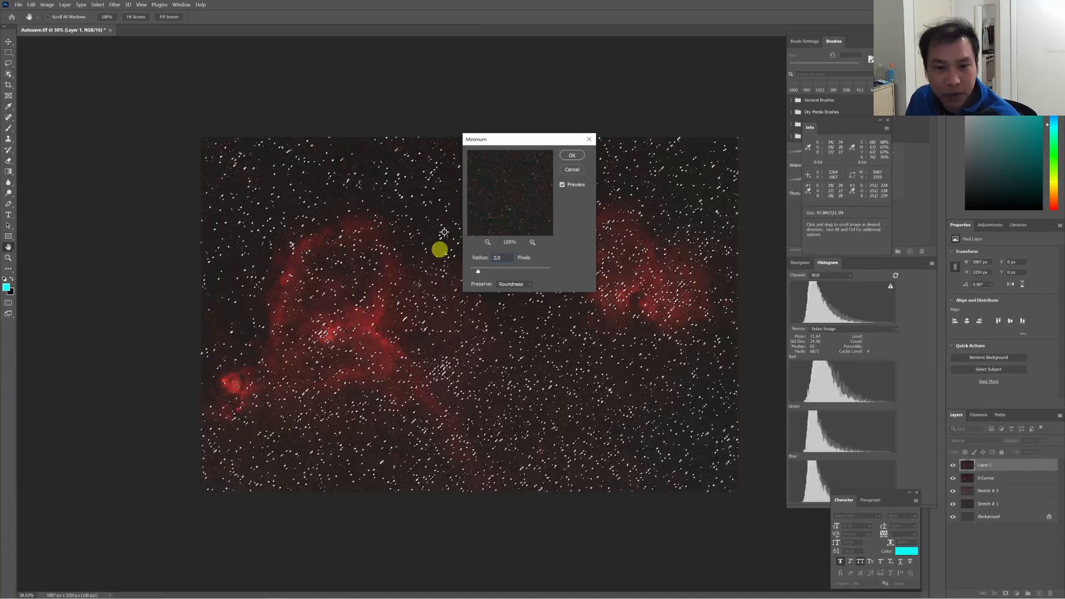
pyautogui.press('Return')
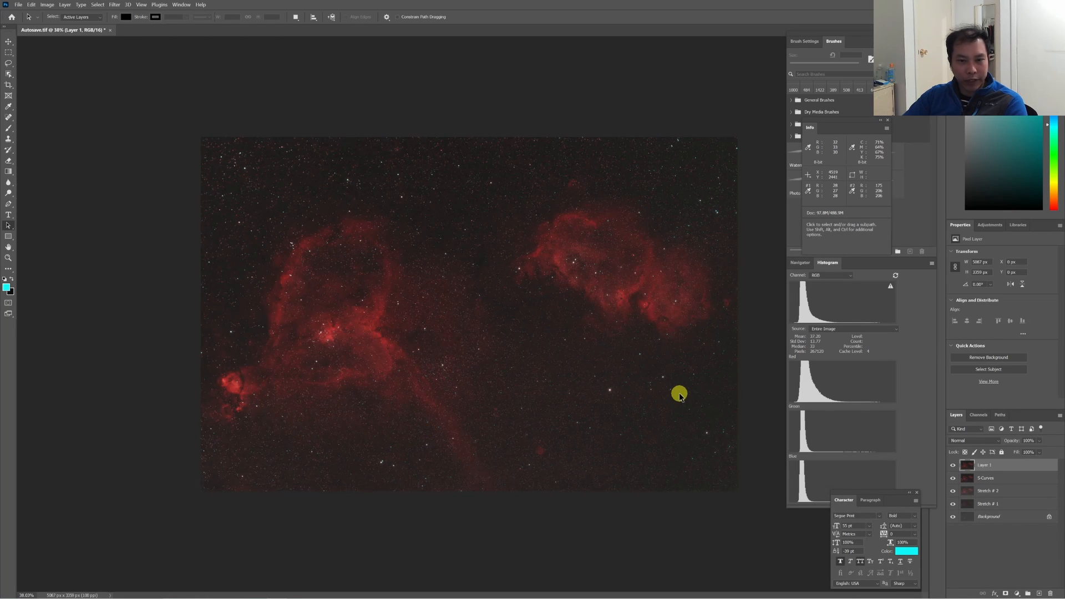
# Compare the image with Layer 1 hidden and shown, and rename Layer 1 as Star Min 2.0.
pyautogui.click(952, 466)
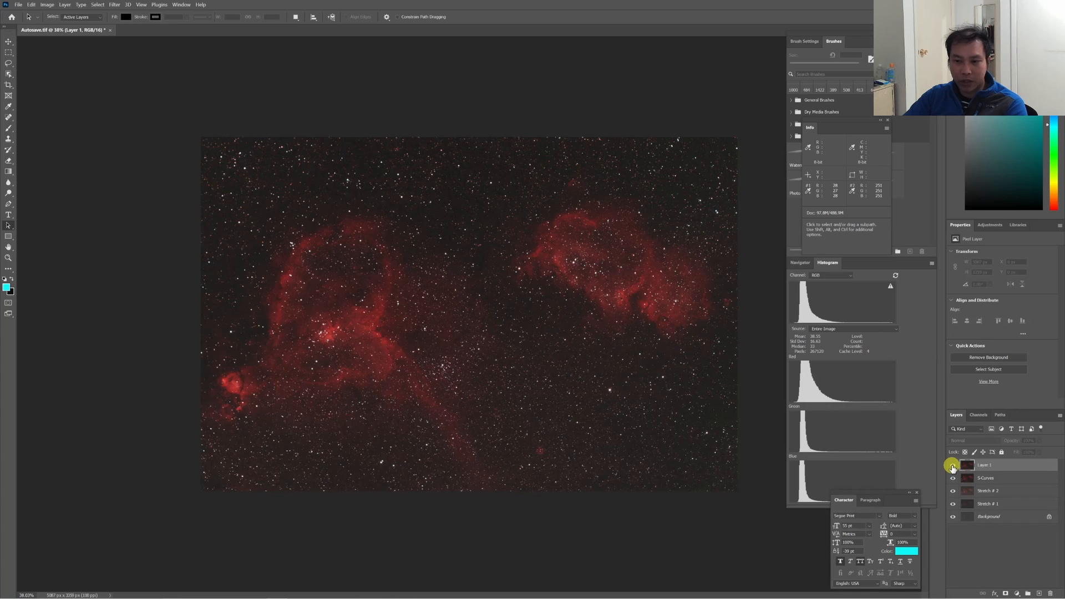
pyautogui.click(953, 466)
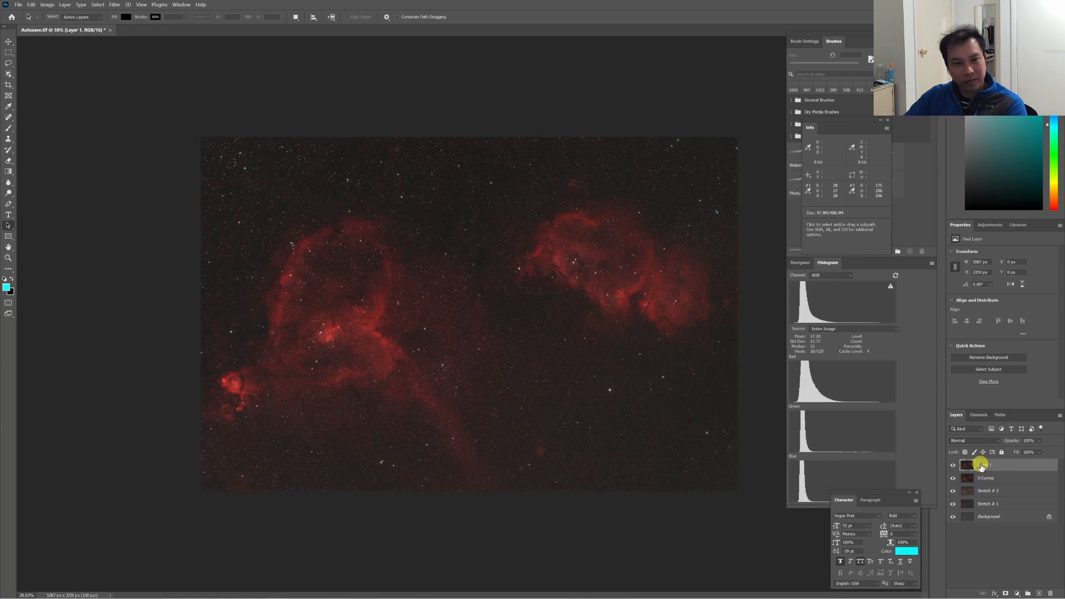
pyautogui.doubleClick(980, 466)
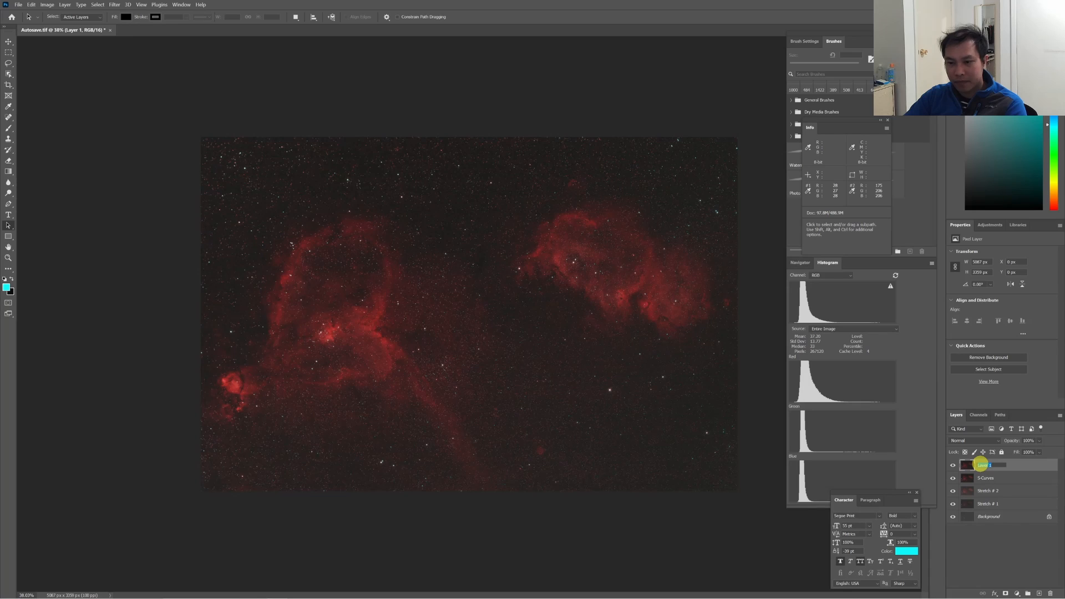
pyautogui.write('Star Min 2.0')
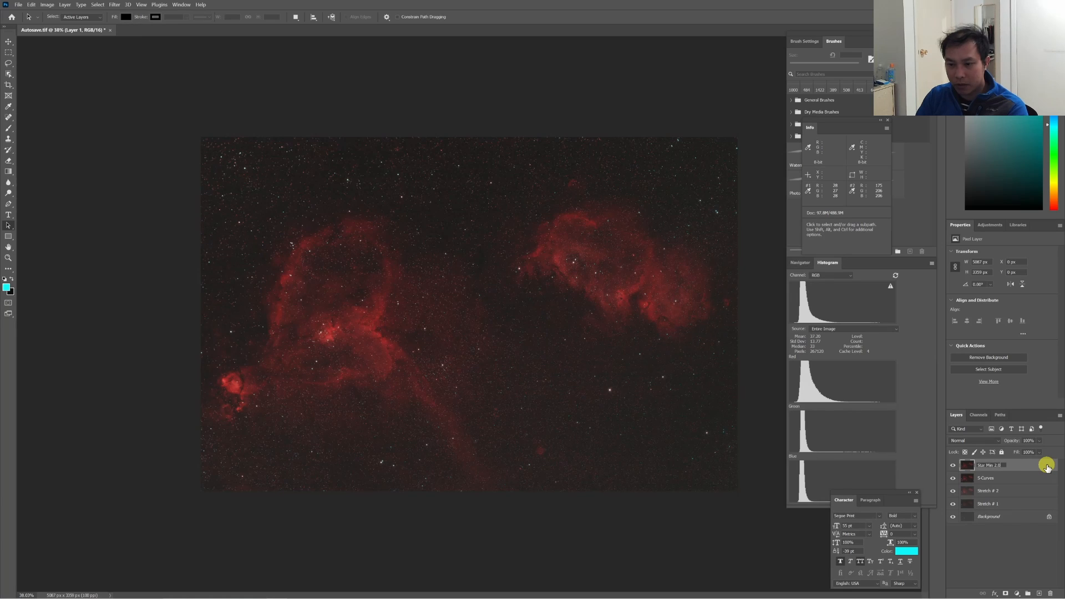
pyautogui.press('Return')
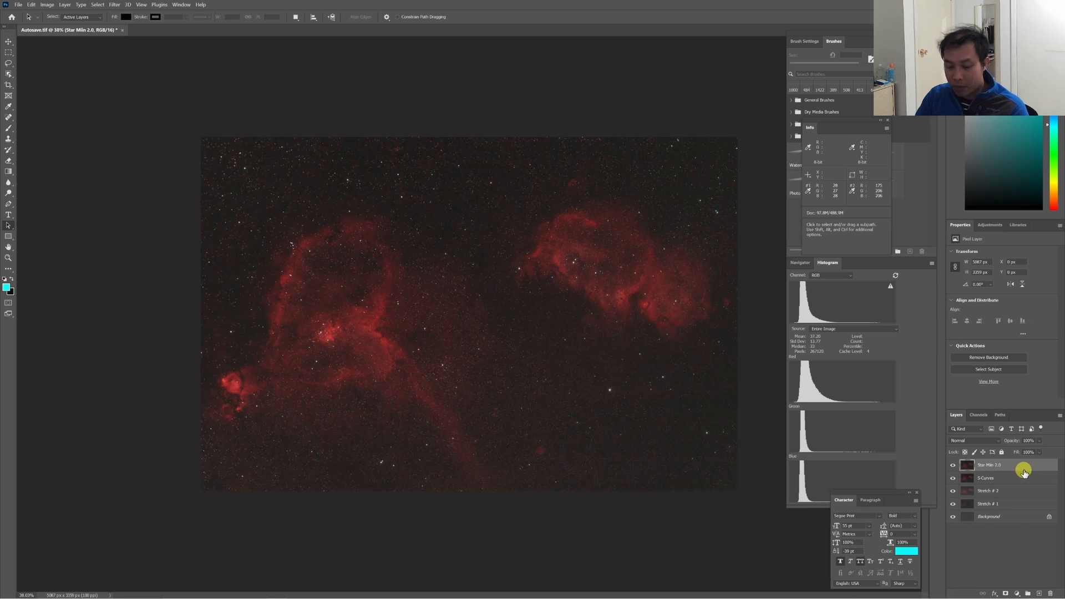
# Stamp all visible layers into a new top layer and open it in the Camera Raw Filter.
pyautogui.hotkey('ctrl', 'shift', 'alt', 'e')
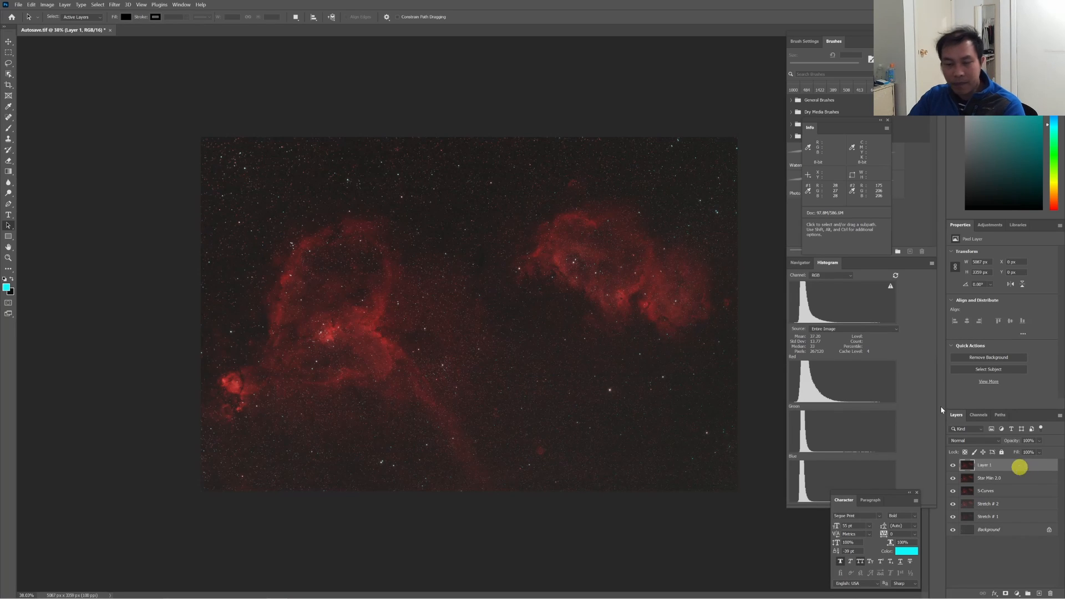
pyautogui.click(99, 6)
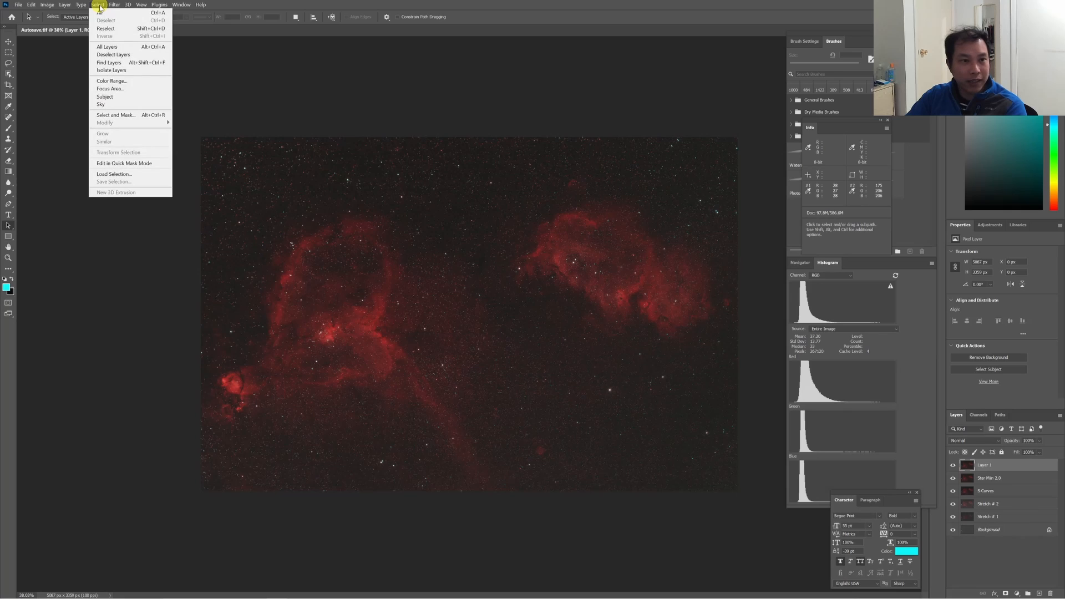
pyautogui.moveTo(115, 4)
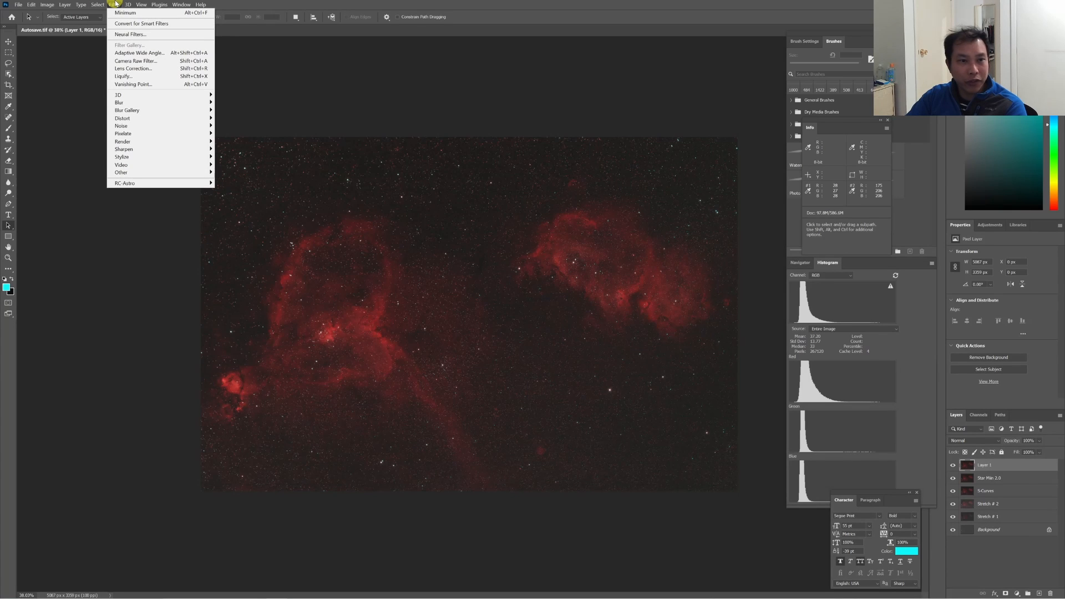
pyautogui.click(137, 62)
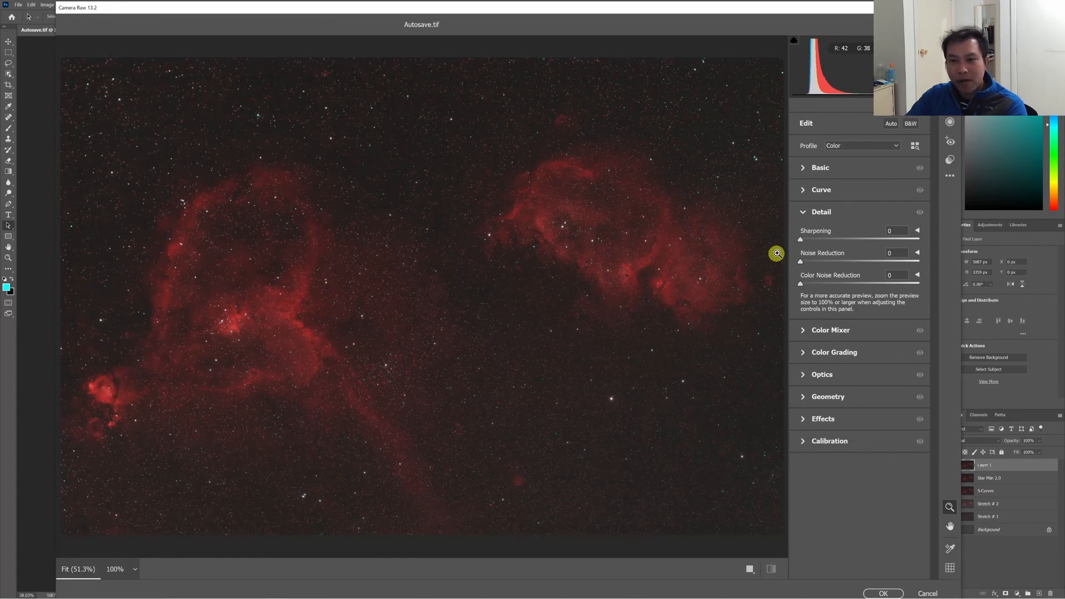
# Try the Basic adjustments for Highlights at +100, Texture, and Saturation at about +31, resetting each to 0.
pyautogui.click(802, 168)
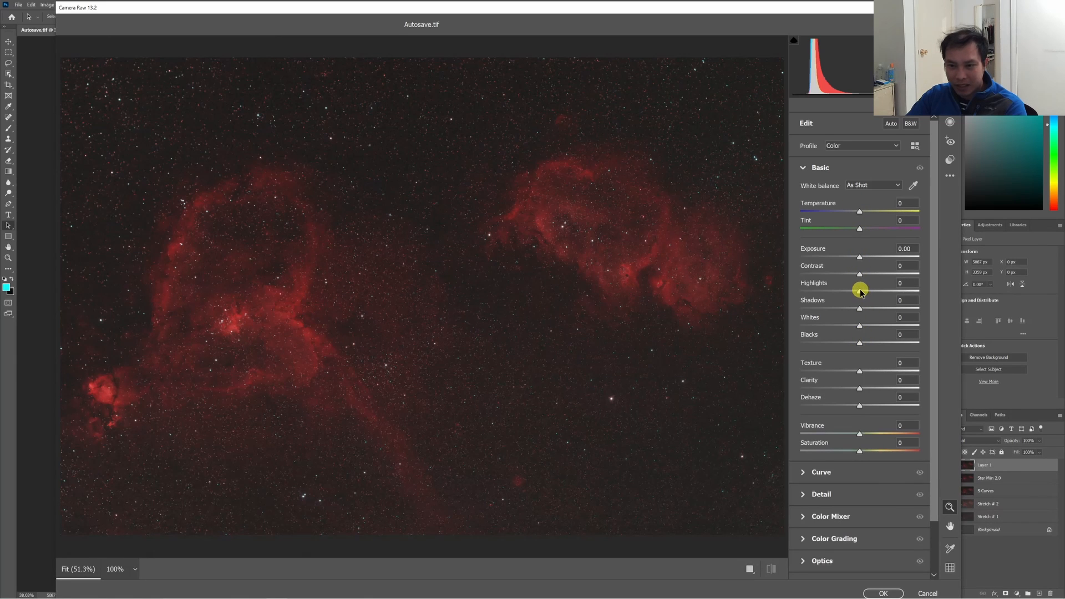
pyautogui.moveTo(859, 291); pyautogui.dragTo(949, 293)
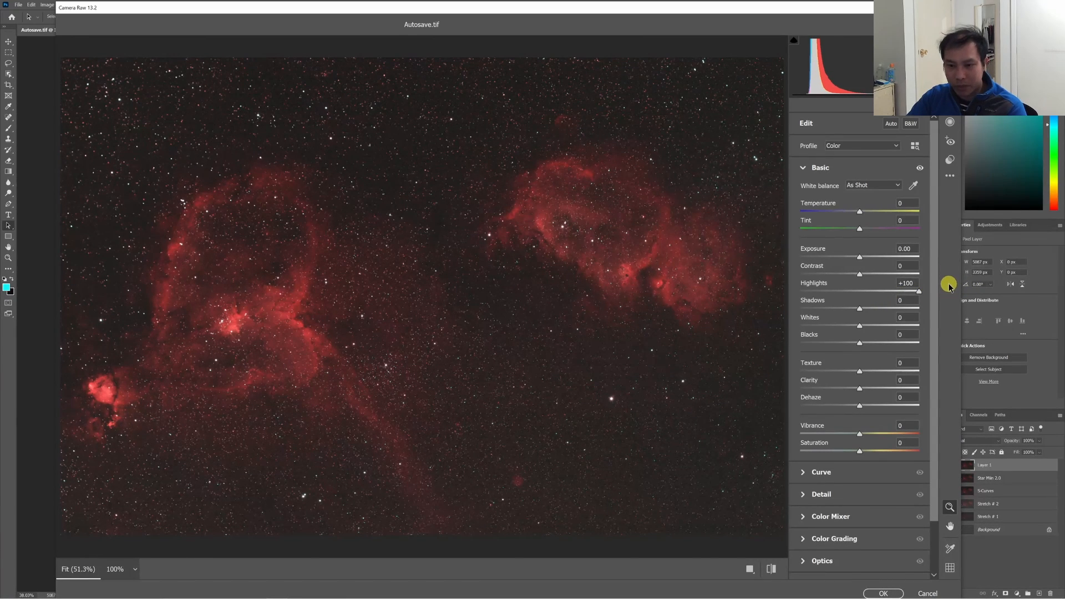
pyautogui.doubleClick(946, 293)
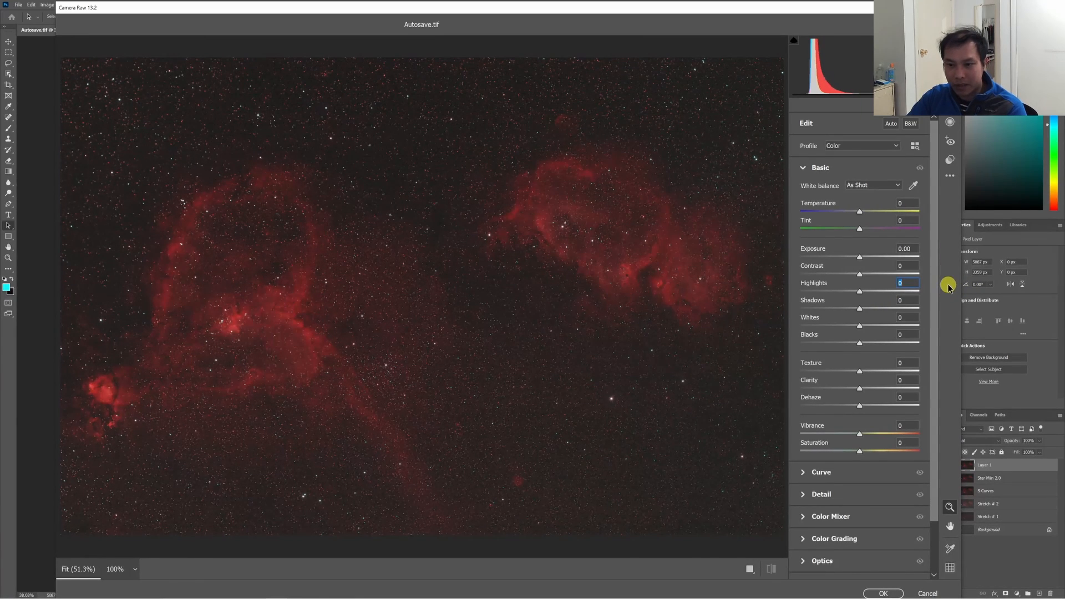
pyautogui.moveTo(869, 372)
pyautogui.mouseDown()
pyautogui.moveTo(893, 369)
pyautogui.moveTo(829, 377)
pyautogui.moveTo(877, 374)
pyautogui.moveTo(838, 376)
pyautogui.moveTo(859, 373)
pyautogui.mouseUp()
pyautogui.doubleClick(859, 370)
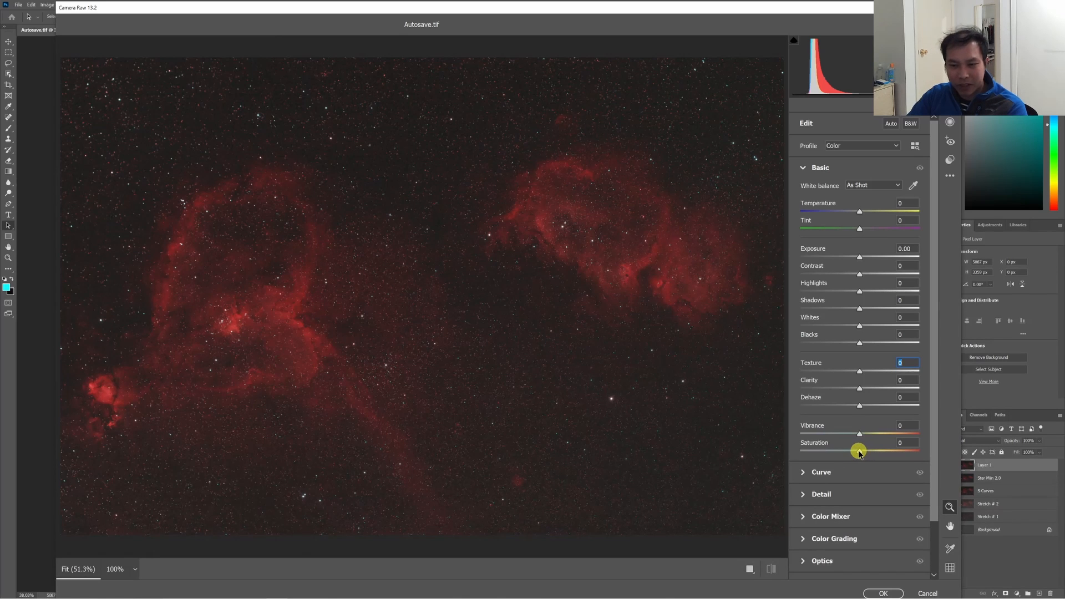
pyautogui.moveTo(858, 450)
pyautogui.mouseDown()
pyautogui.moveTo(934, 448)
pyautogui.moveTo(827, 456)
pyautogui.moveTo(877, 448)
pyautogui.mouseUp()
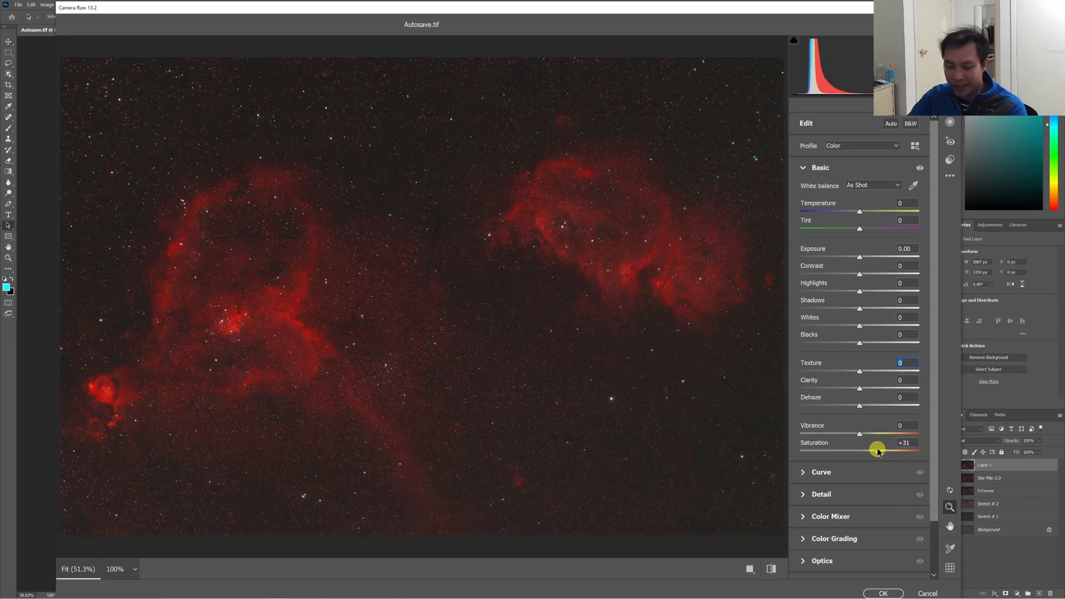
pyautogui.doubleClick(876, 447)
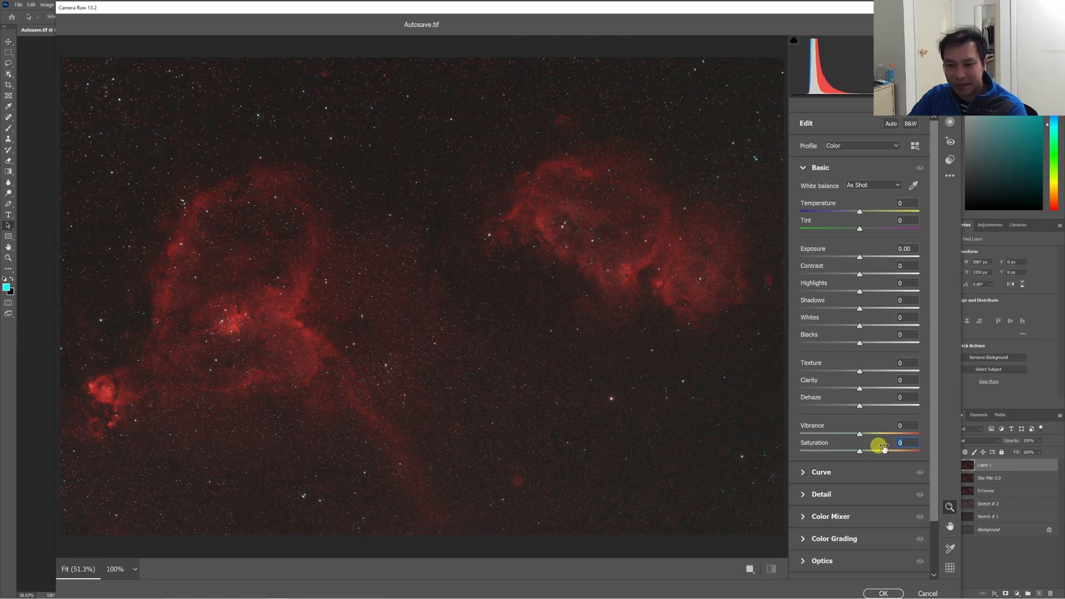
# Adjust the parametric tone curve, setting Lights to +48 and Shadows to -10.
pyautogui.click(807, 474)
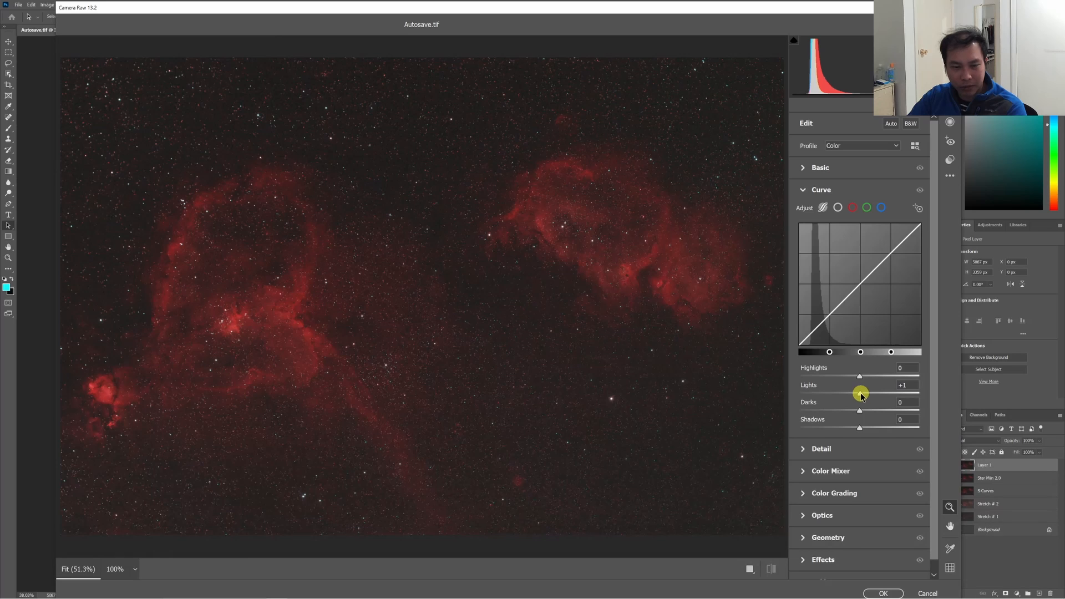
pyautogui.moveTo(860, 394); pyautogui.dragTo(885, 395)
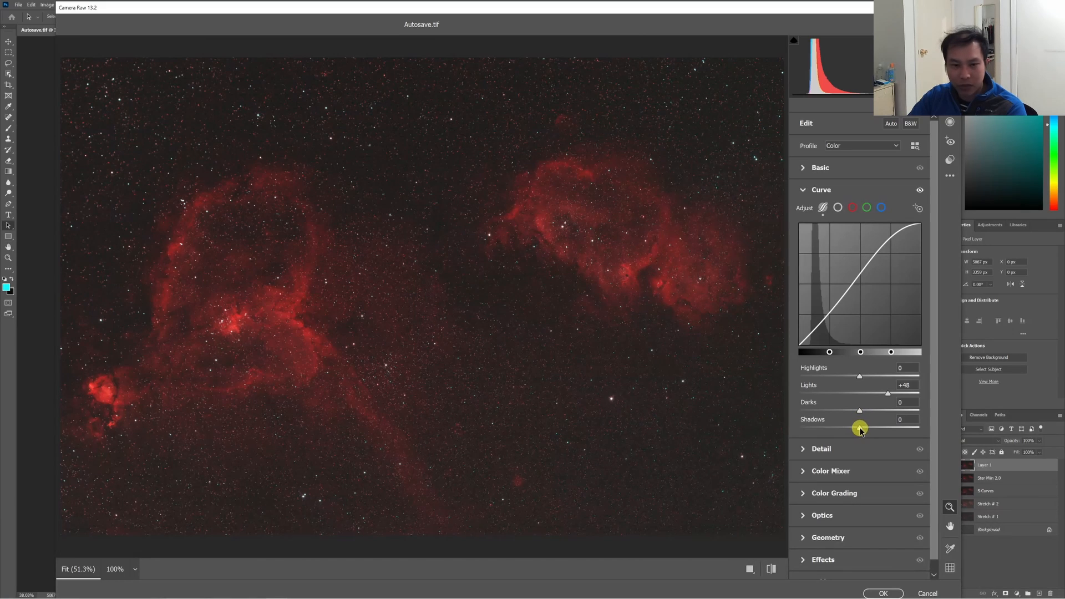
pyautogui.moveTo(859, 430); pyautogui.dragTo(815, 427)
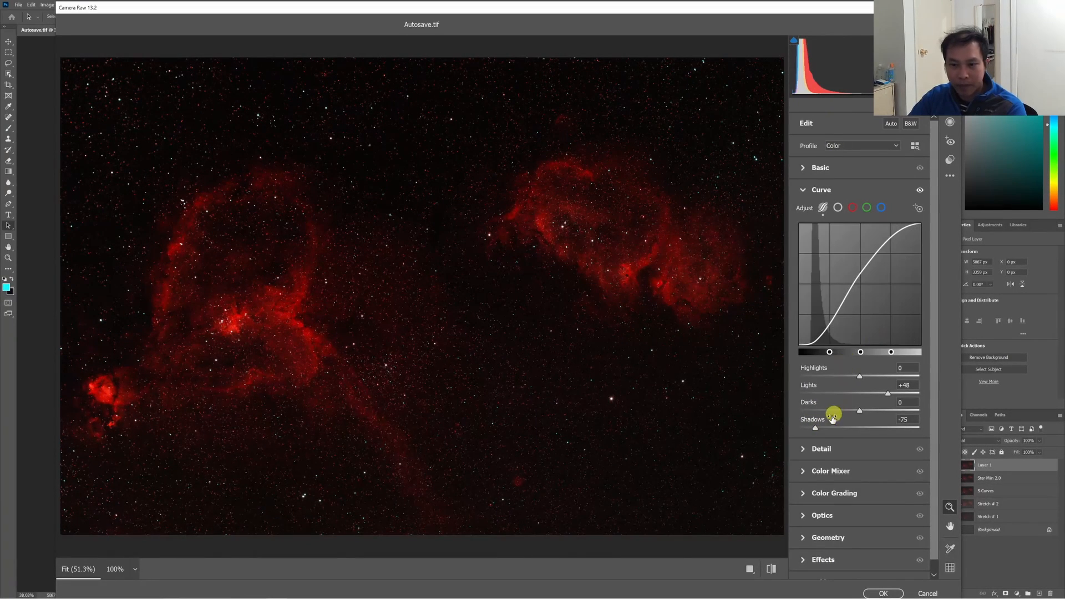
pyautogui.moveTo(815, 428); pyautogui.dragTo(853, 423)
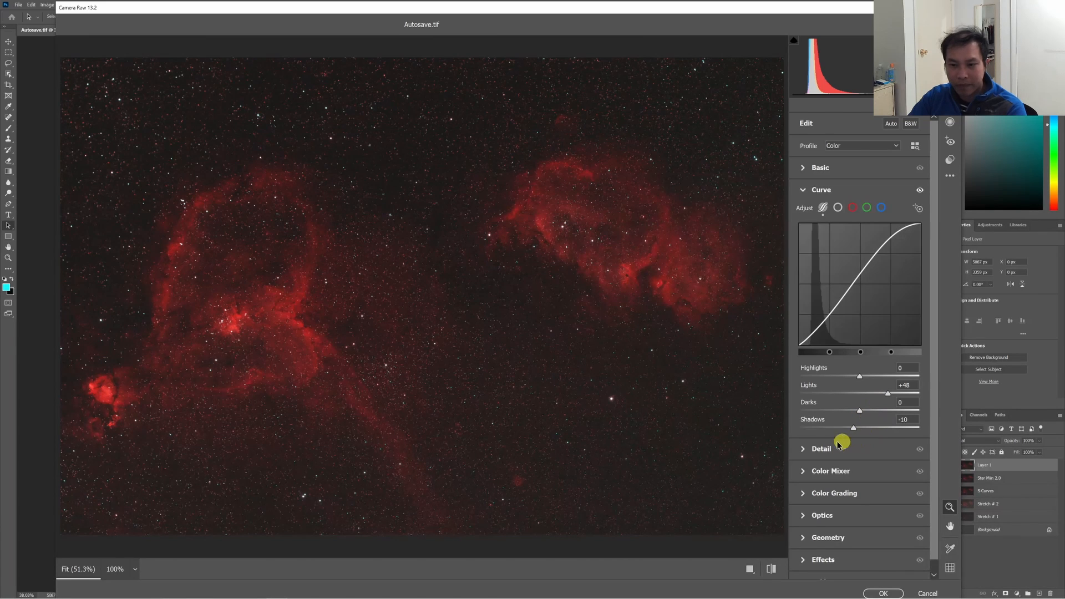
# Reduce noise in the Detail settings, with Color Noise Reduction at 100 and Noise Reduction at 30.
pyautogui.click(805, 449)
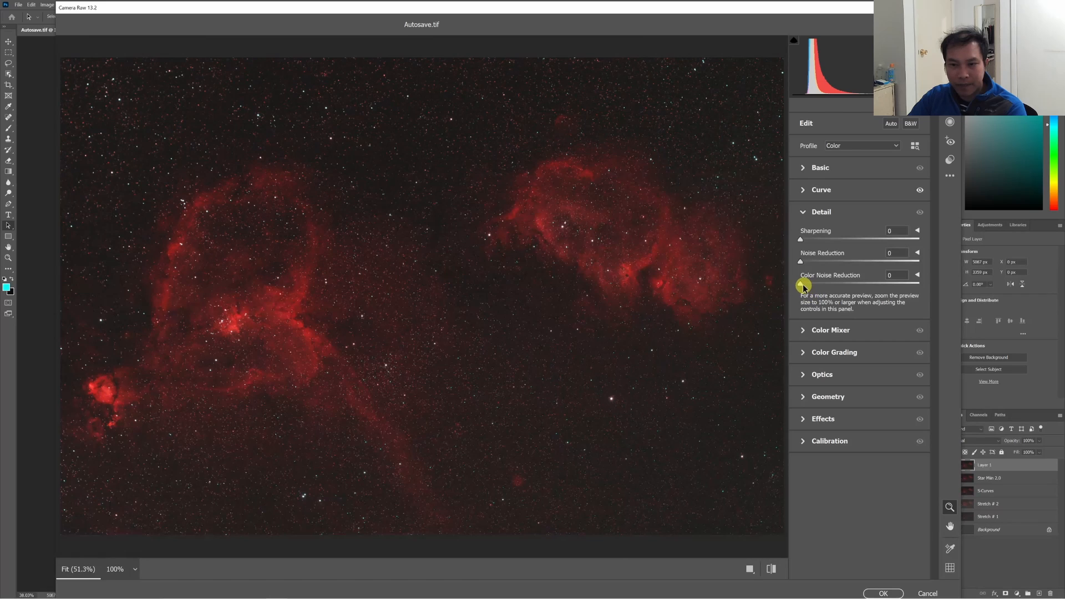
pyautogui.moveTo(801, 286)
pyautogui.mouseDown()
pyautogui.moveTo(943, 279)
pyautogui.moveTo(821, 284)
pyautogui.mouseUp()
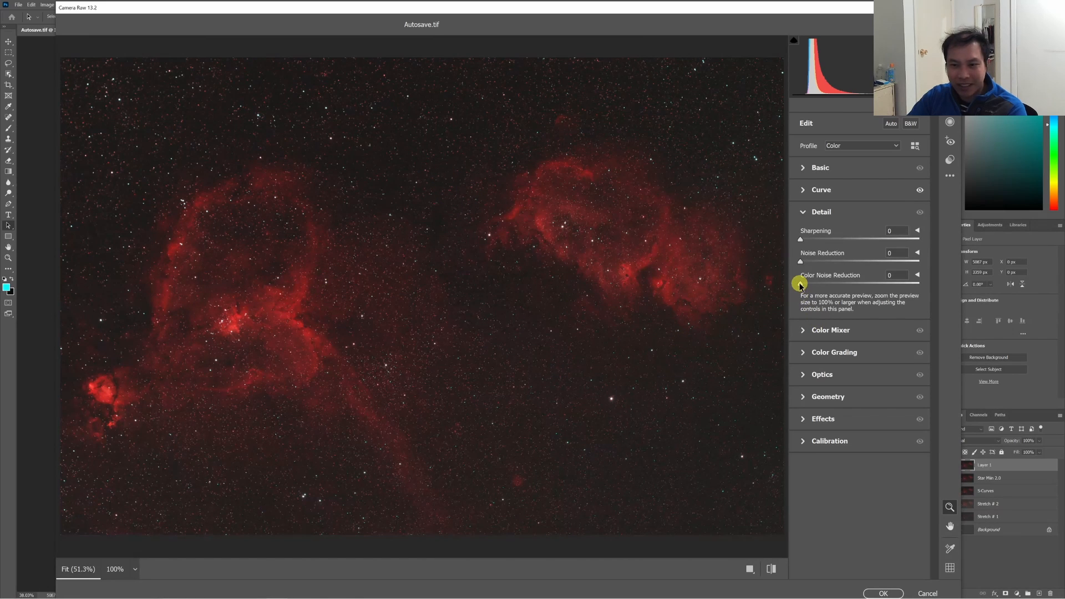
pyautogui.moveTo(801, 284); pyautogui.dragTo(939, 284)
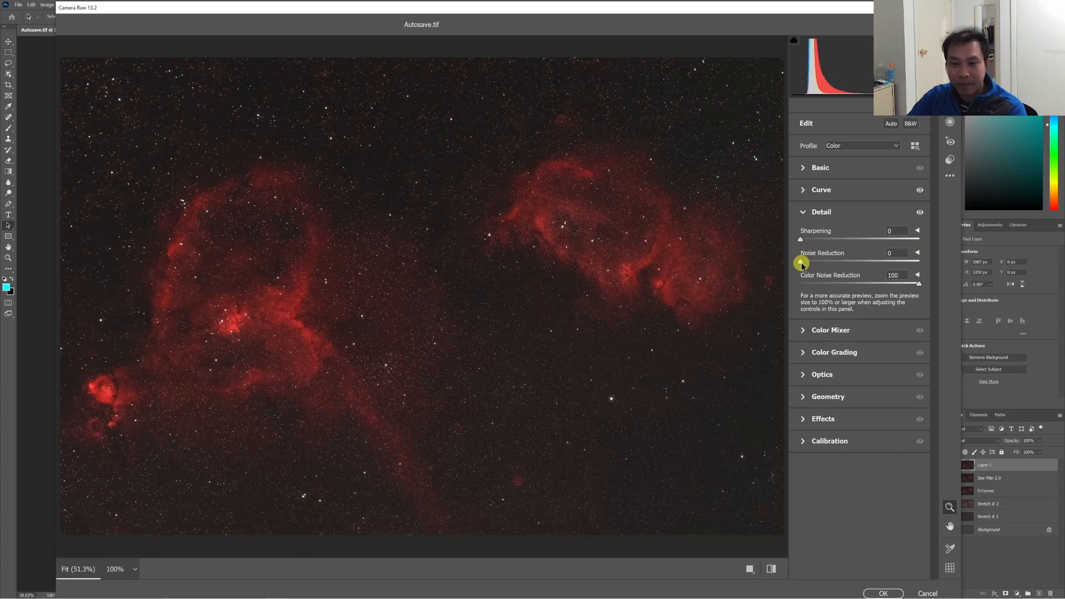
pyautogui.moveTo(801, 262); pyautogui.dragTo(985, 254)
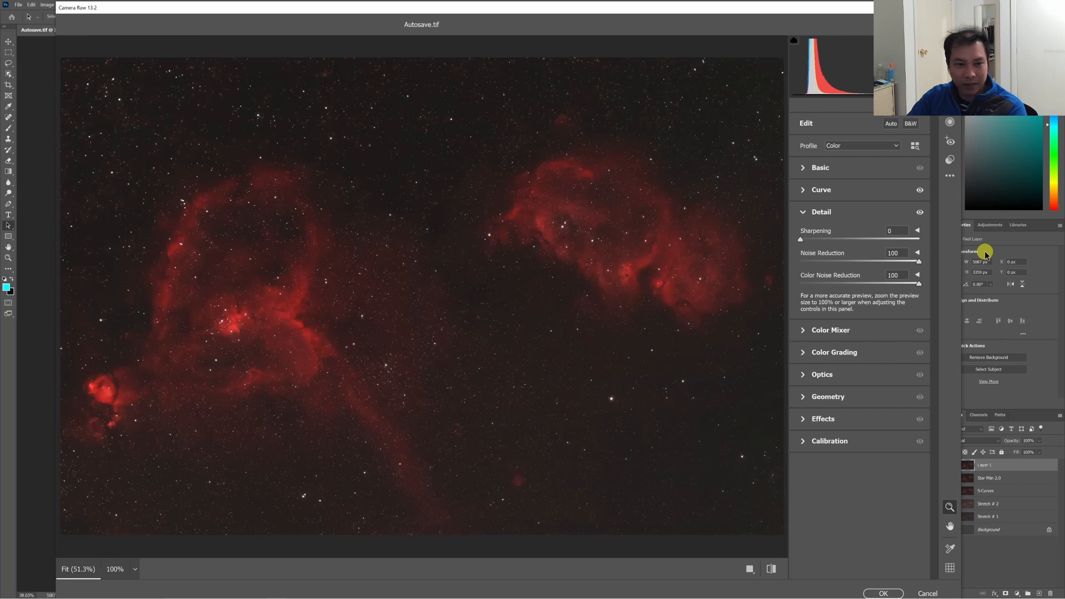
pyautogui.moveTo(986, 253); pyautogui.dragTo(883, 266)
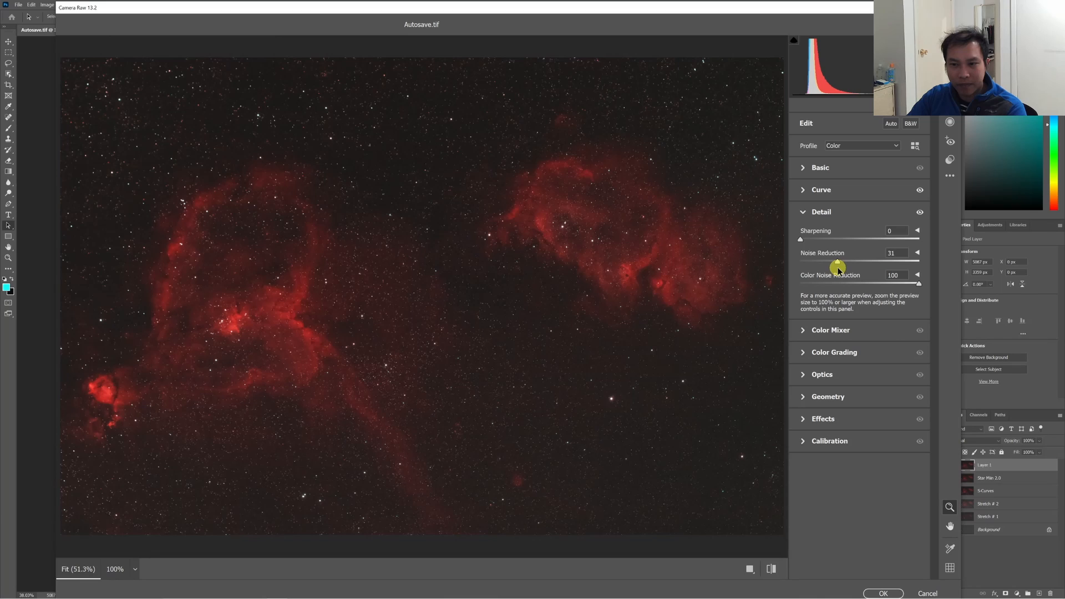
pyautogui.moveTo(837, 268); pyautogui.dragTo(836, 268)
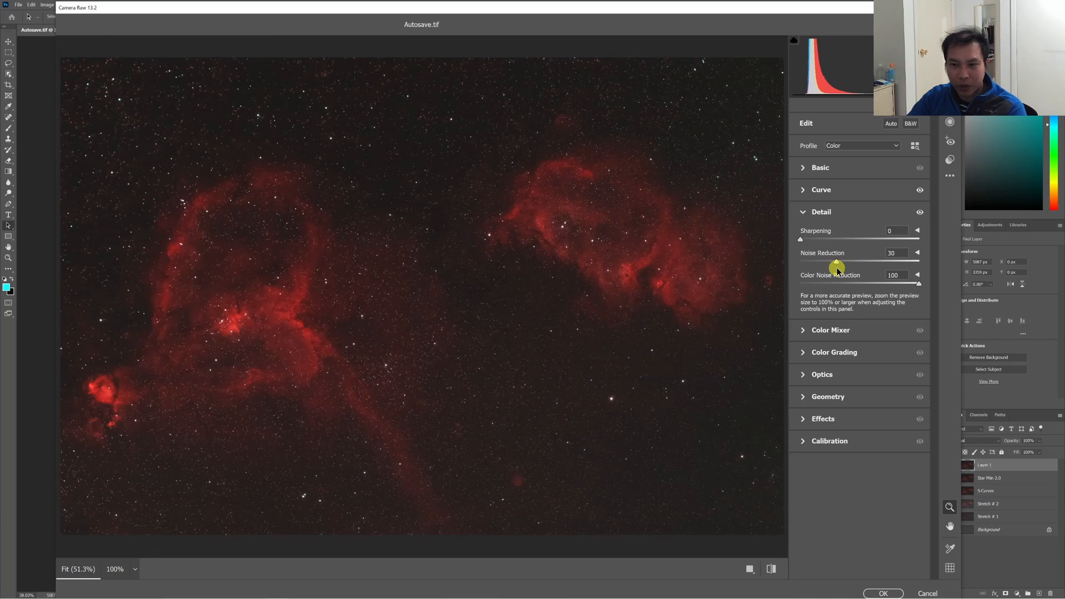
# Try sharpening the image, return Sharpening to 0, and apply the Camera Raw edits.
pyautogui.click(804, 241)
pyautogui.moveTo(837, 240); pyautogui.dragTo(727, 240)
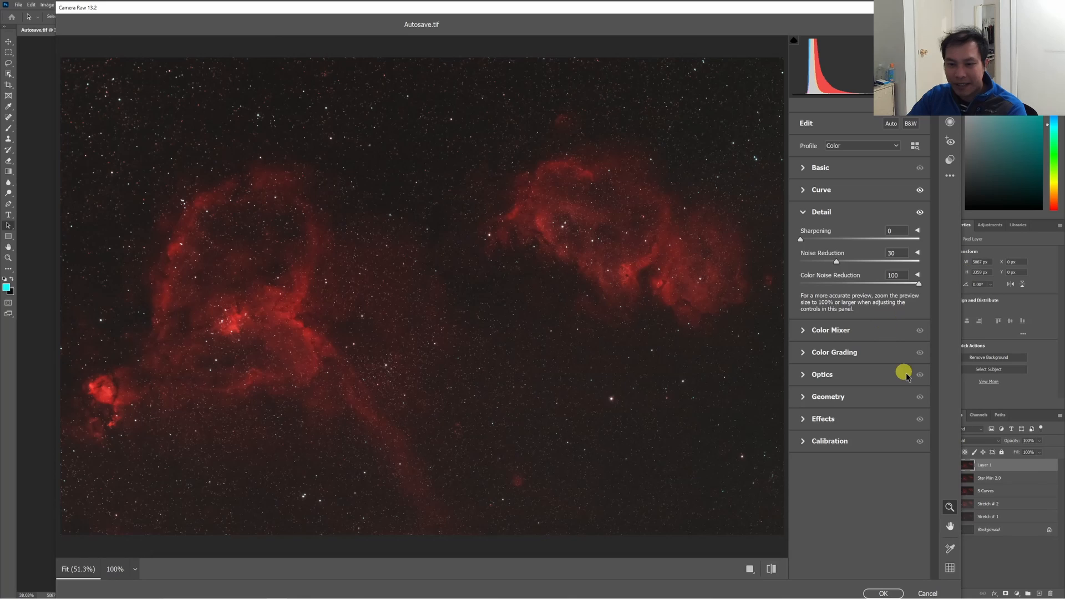
pyautogui.click(887, 593)
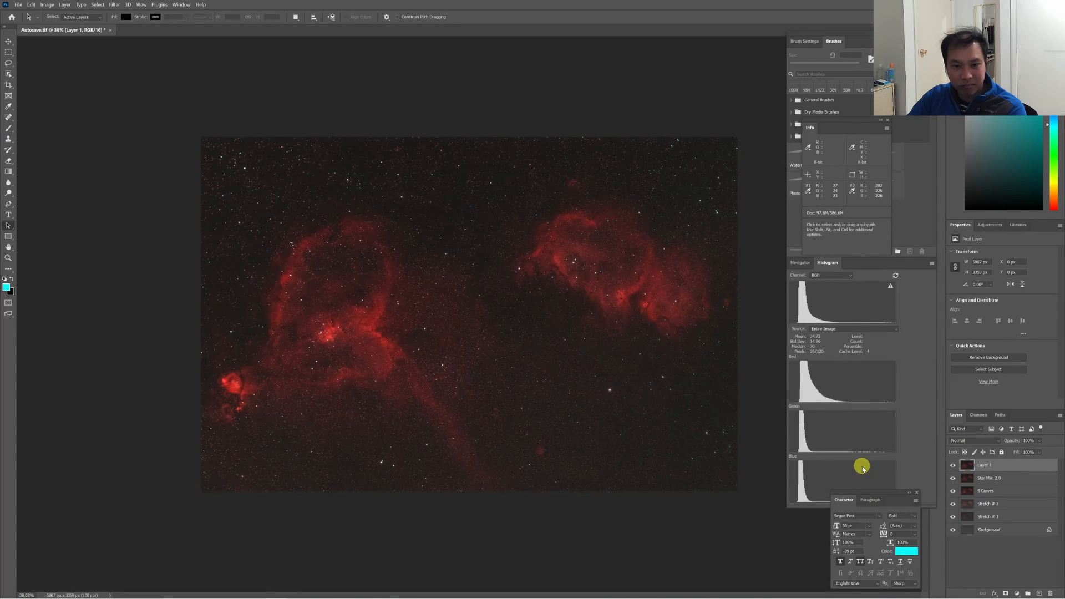
# Rename the top layer, Layer 1, as Camera Raw Edit.
pyautogui.doubleClick(986, 466)
pyautogui.write('Camer')
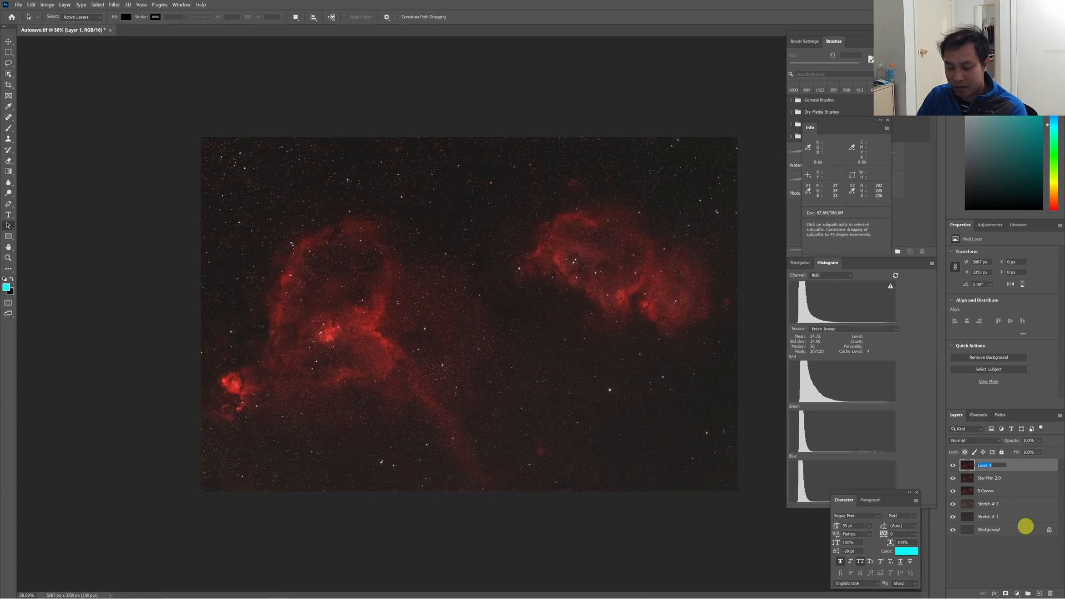
pyautogui.write('a Raw Edit')
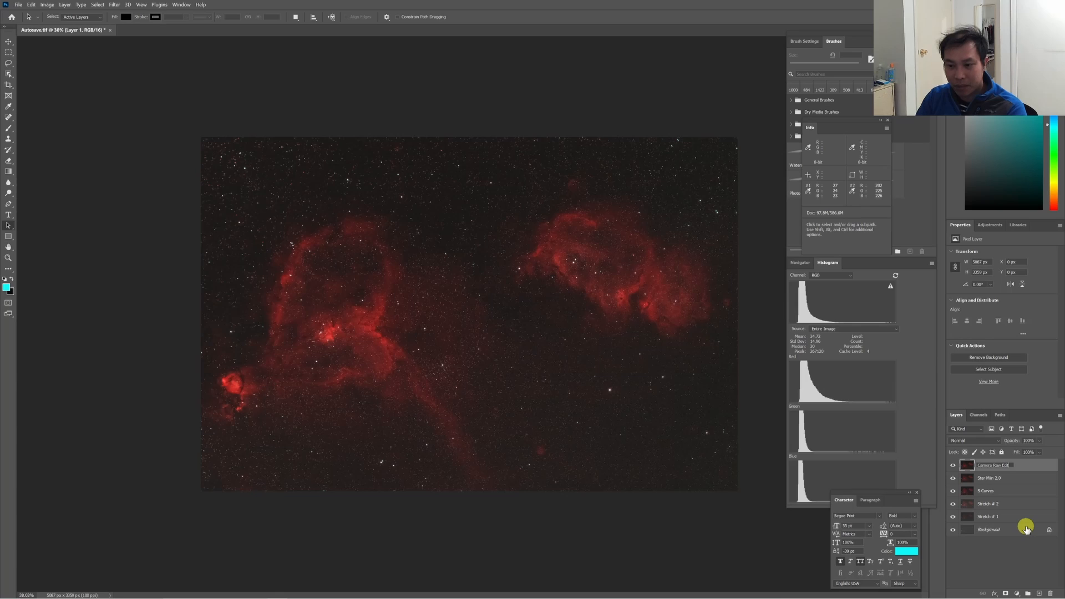
pyautogui.click(1026, 528)
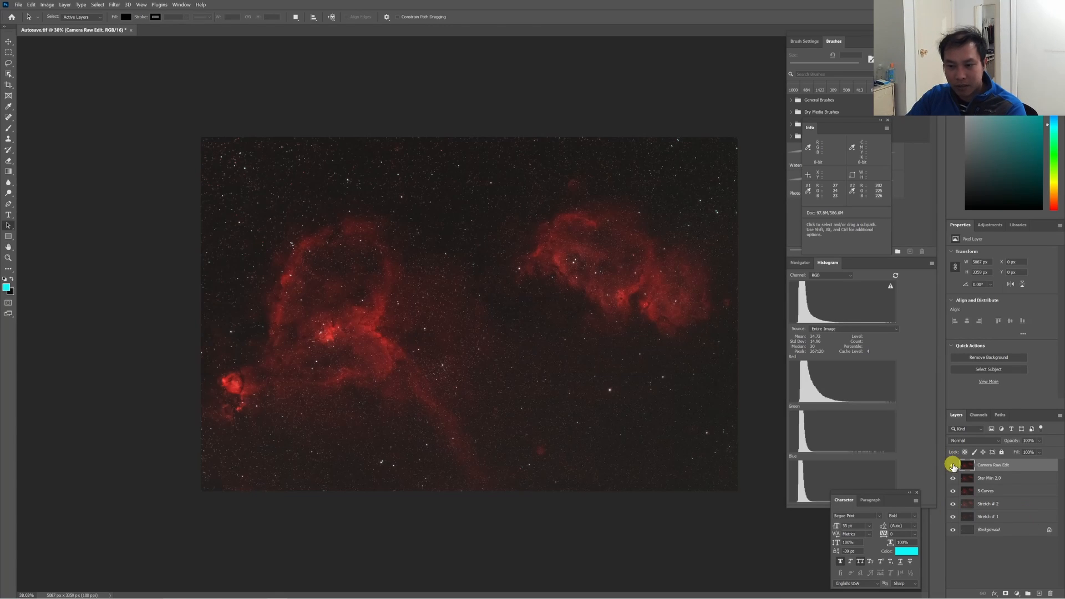
# Compare the image with and without the Camera Raw Edit layer by hiding it and showing it again.
pyautogui.click(952, 466)
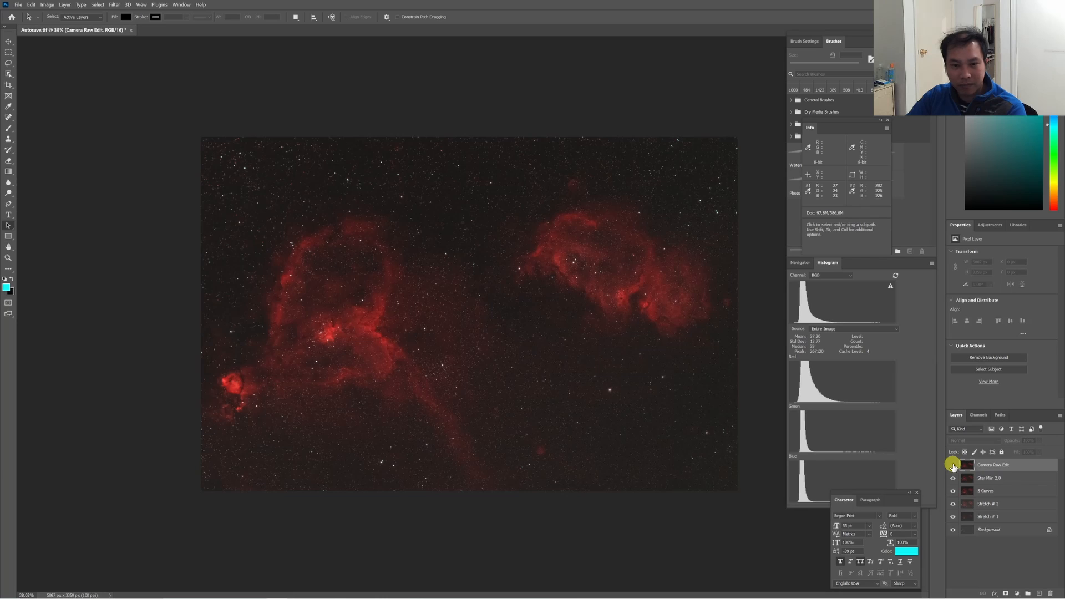
pyautogui.click(953, 466)
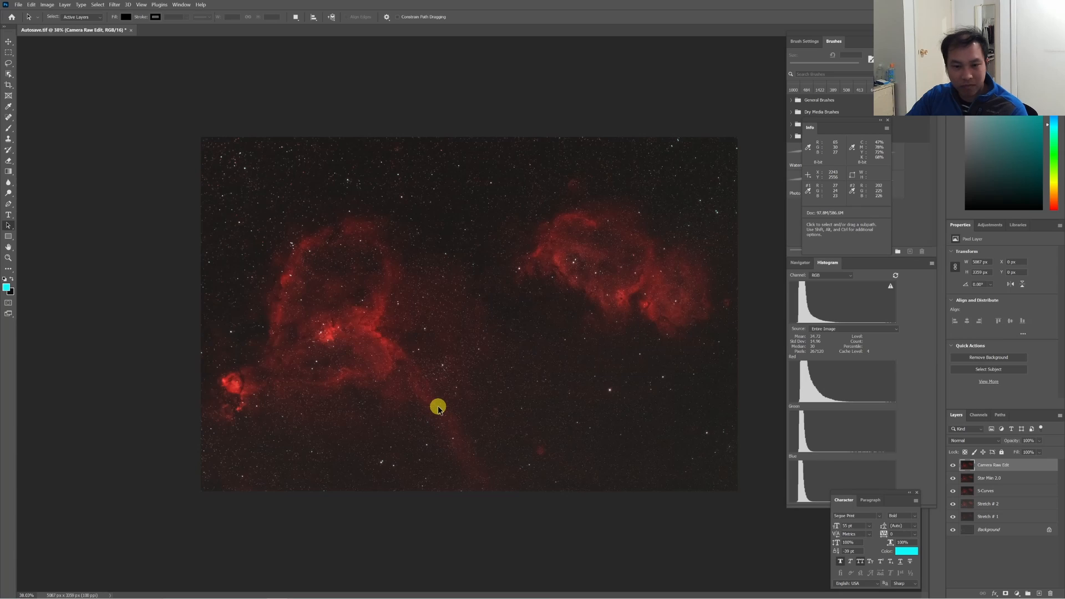
pyautogui.scroll(2, 437, 407)
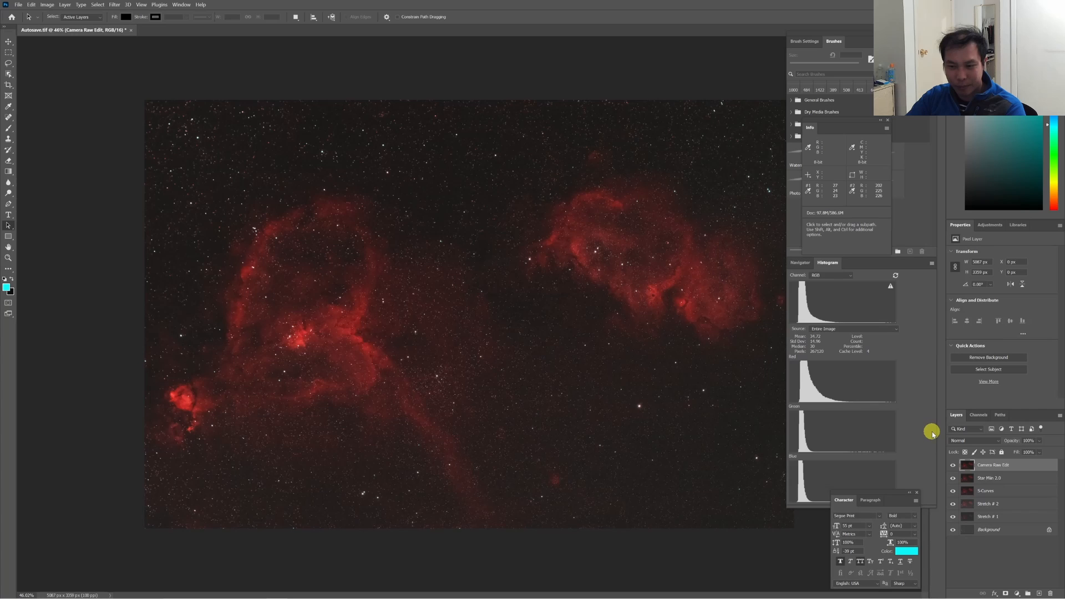
# Hide every layer above Background, then show them again one at a time from Stretch # 1 up to Camera Raw Edit to review each processing stage.
pyautogui.moveTo(952, 463); pyautogui.dragTo(952, 520)
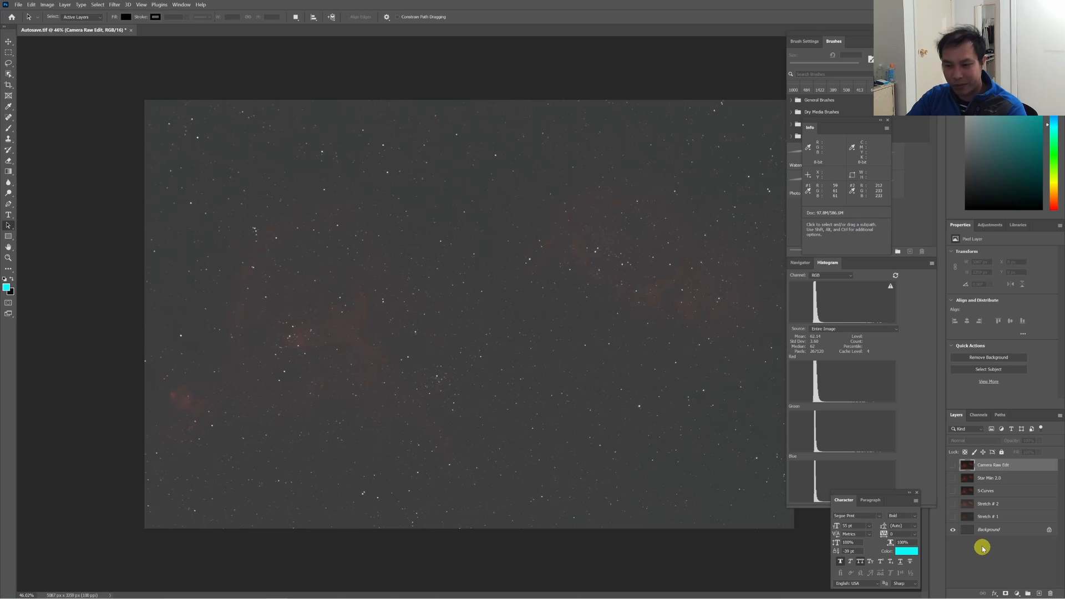
pyautogui.click(953, 517)
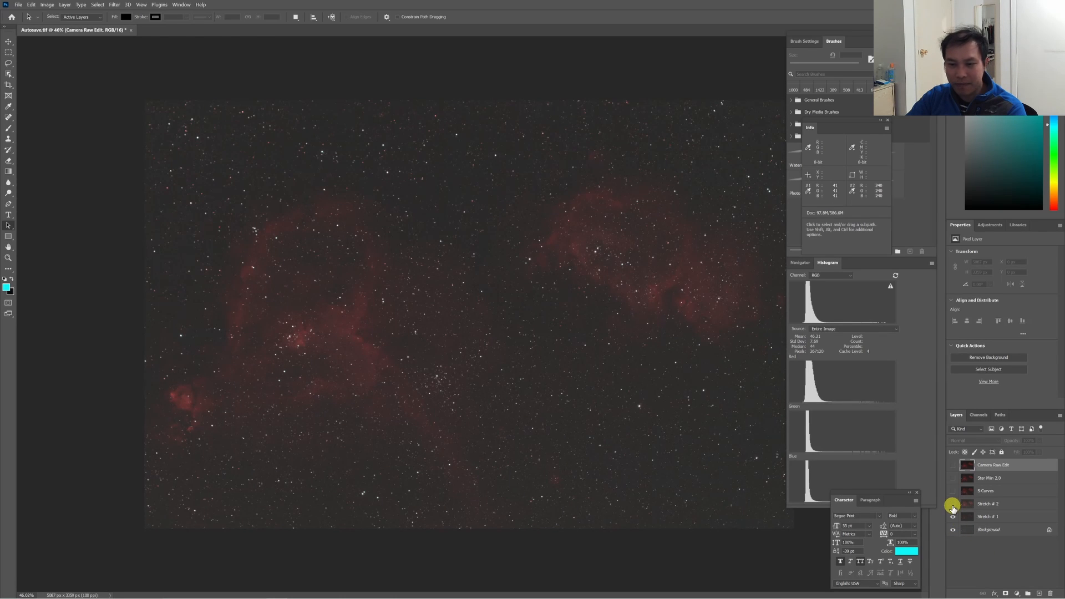
pyautogui.click(952, 504)
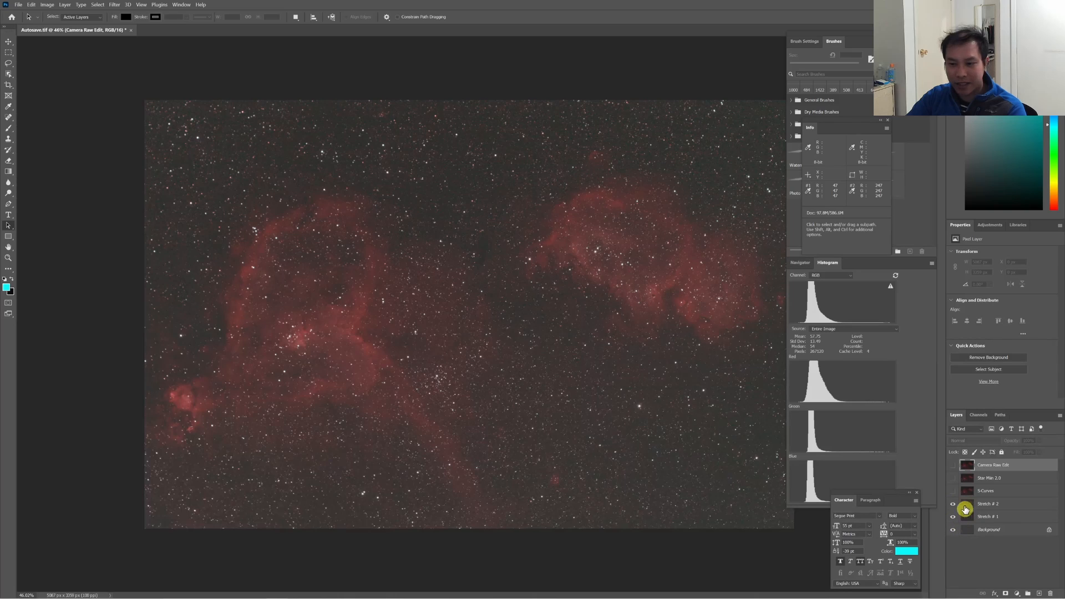
pyautogui.click(953, 491)
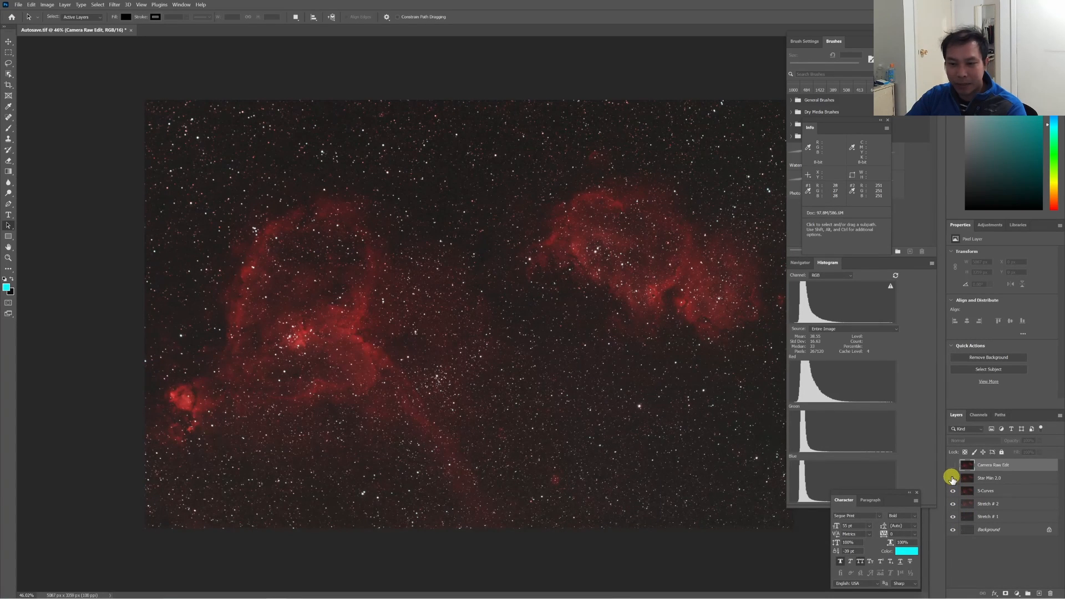
pyautogui.click(952, 478)
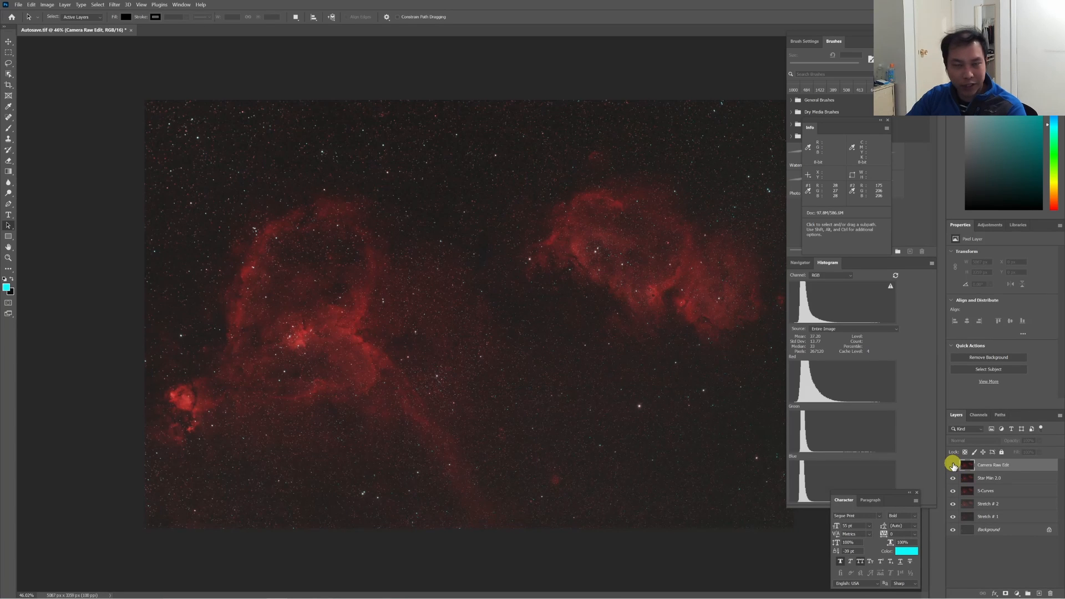
pyautogui.click(953, 466)
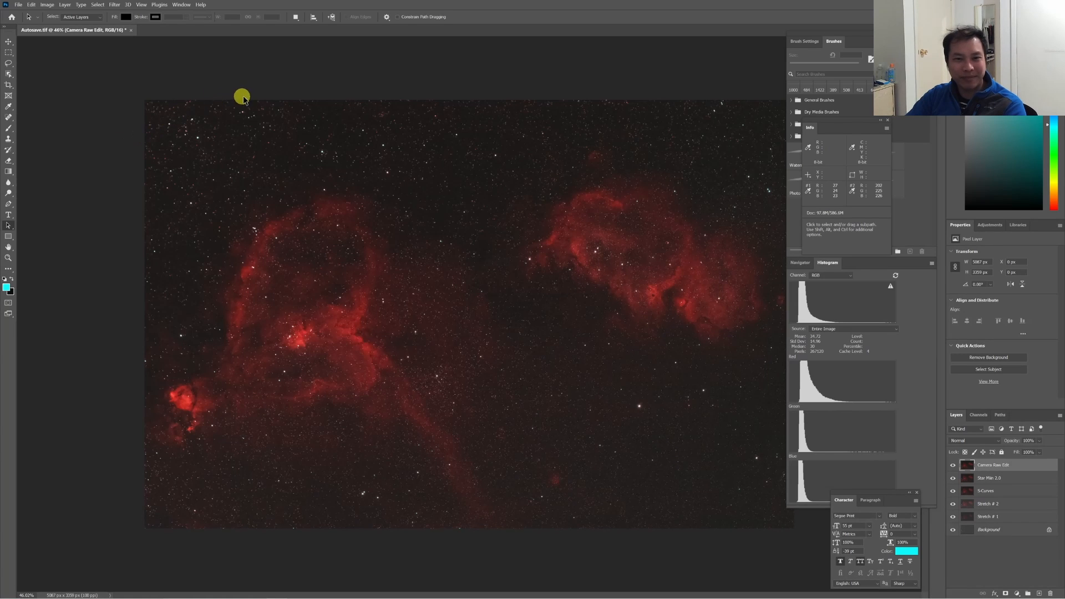
pyautogui.moveTo(381, 596)
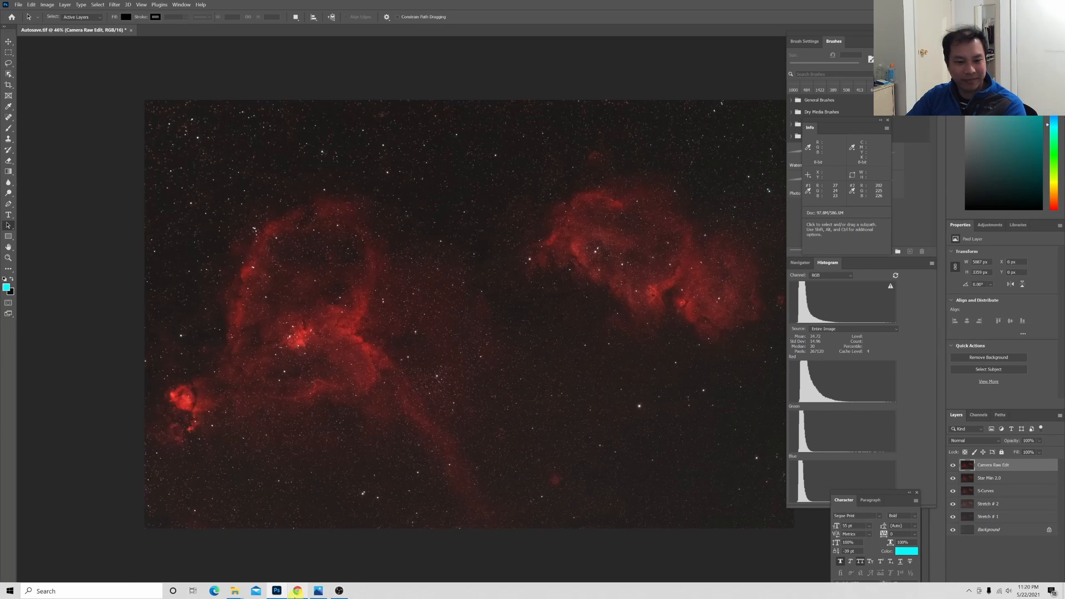